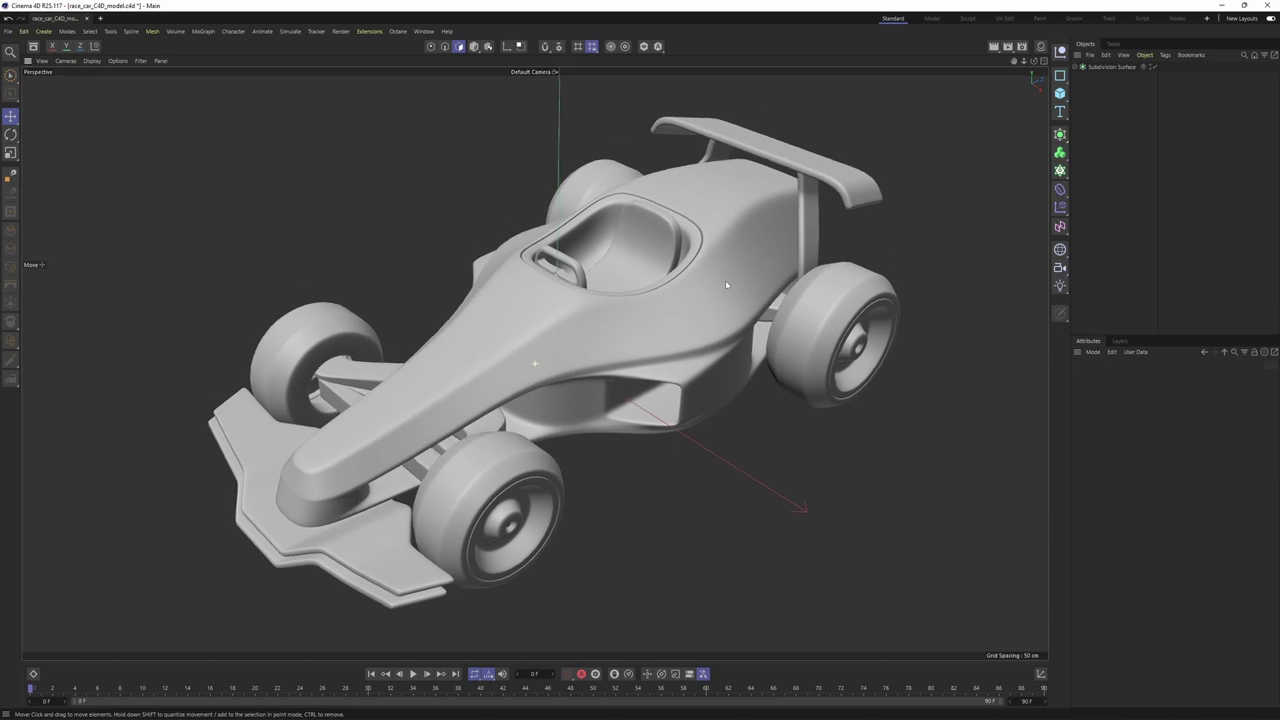
# Step: Expand the Subdivision Surface hierarchy and check what the first Symmetry object mirrors by toggling it off and back on
pyautogui.click(1077, 67)
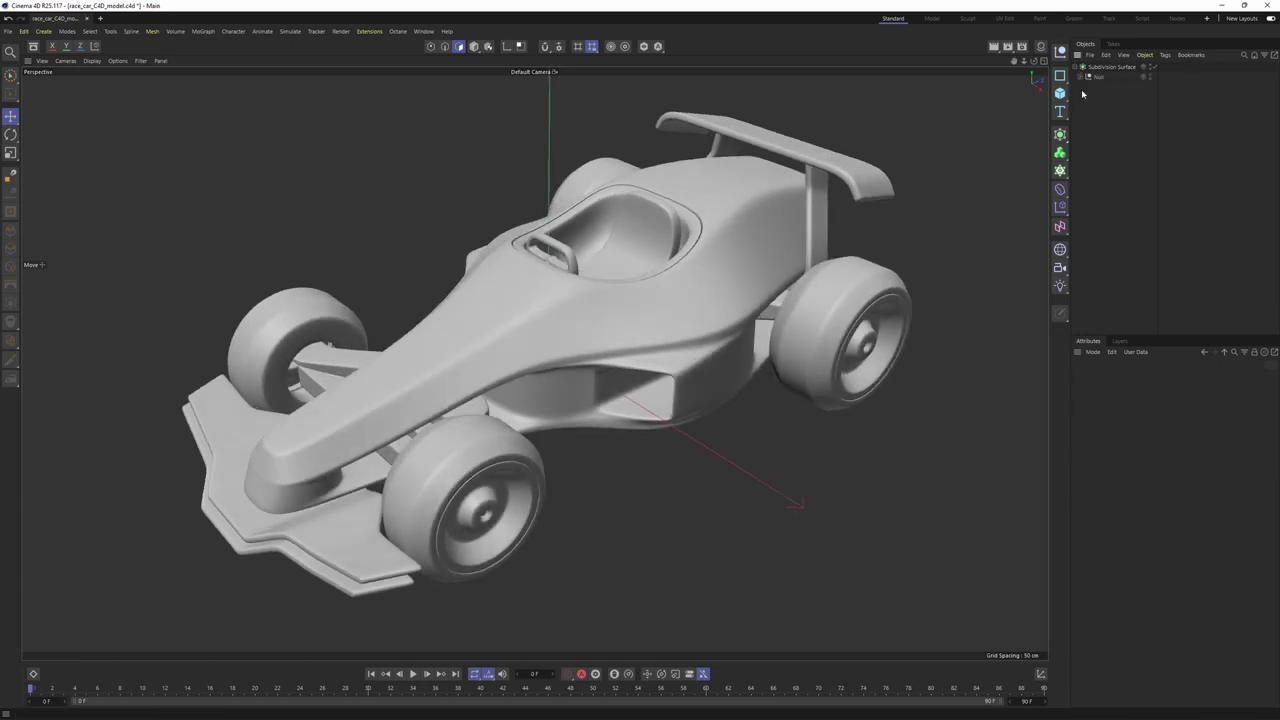
pyautogui.click(1082, 77)
pyautogui.moveTo(1113, 86); pyautogui.dragTo(1112, 85)
pyautogui.moveTo(668, 256)
pyautogui.keyDown('alt'); pyautogui.mouseDown()
pyautogui.moveTo(640, 290)
pyautogui.moveTo(712, 256)
pyautogui.moveTo(684, 272)
pyautogui.mouseUp(); pyautogui.keyUp('alt')
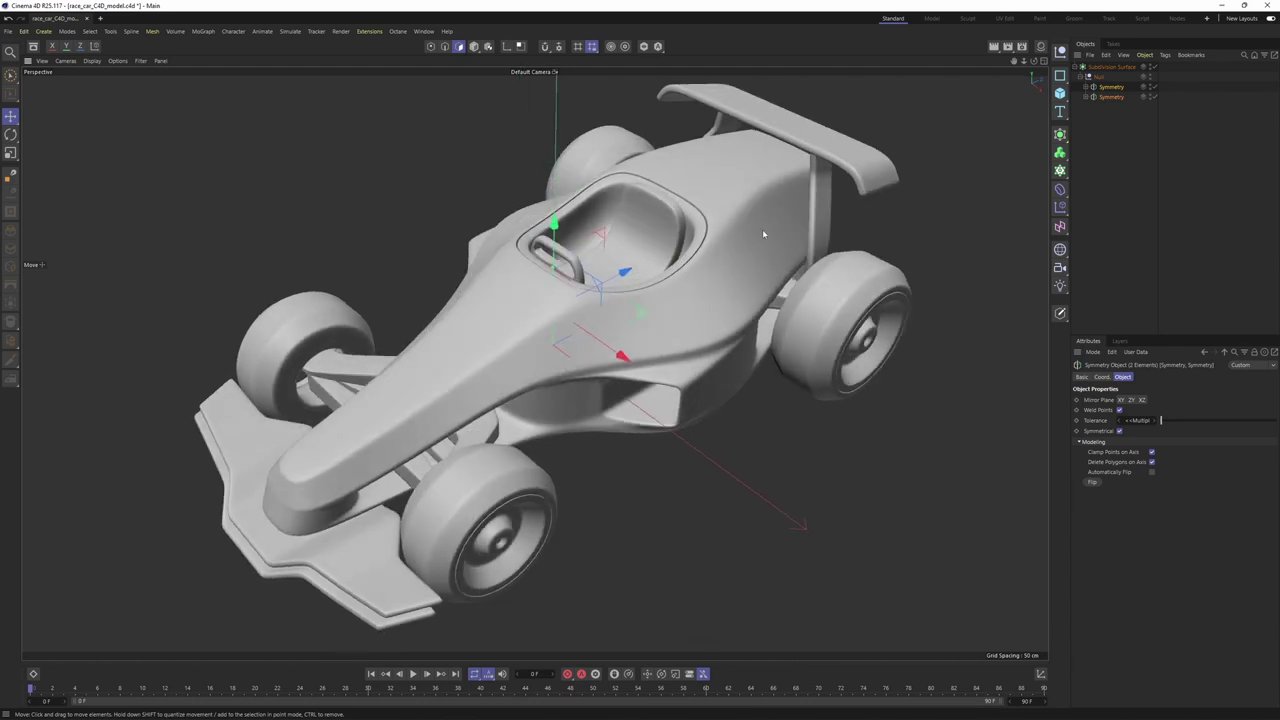
pyautogui.keyDown('alt'); pyautogui.moveTo(763, 232); pyautogui.dragTo(771, 220, button='middle'); pyautogui.keyUp('alt')
pyautogui.click(1117, 120)
pyautogui.click(1113, 96)
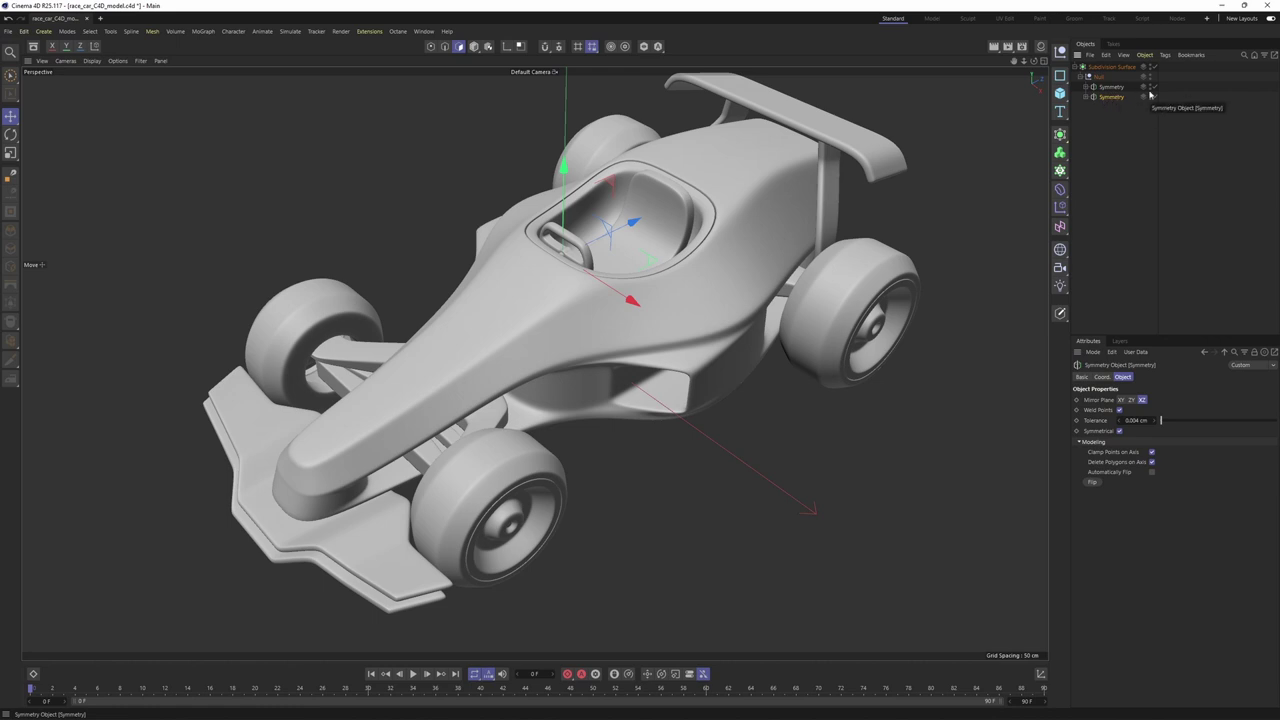
pyautogui.click(1153, 87)
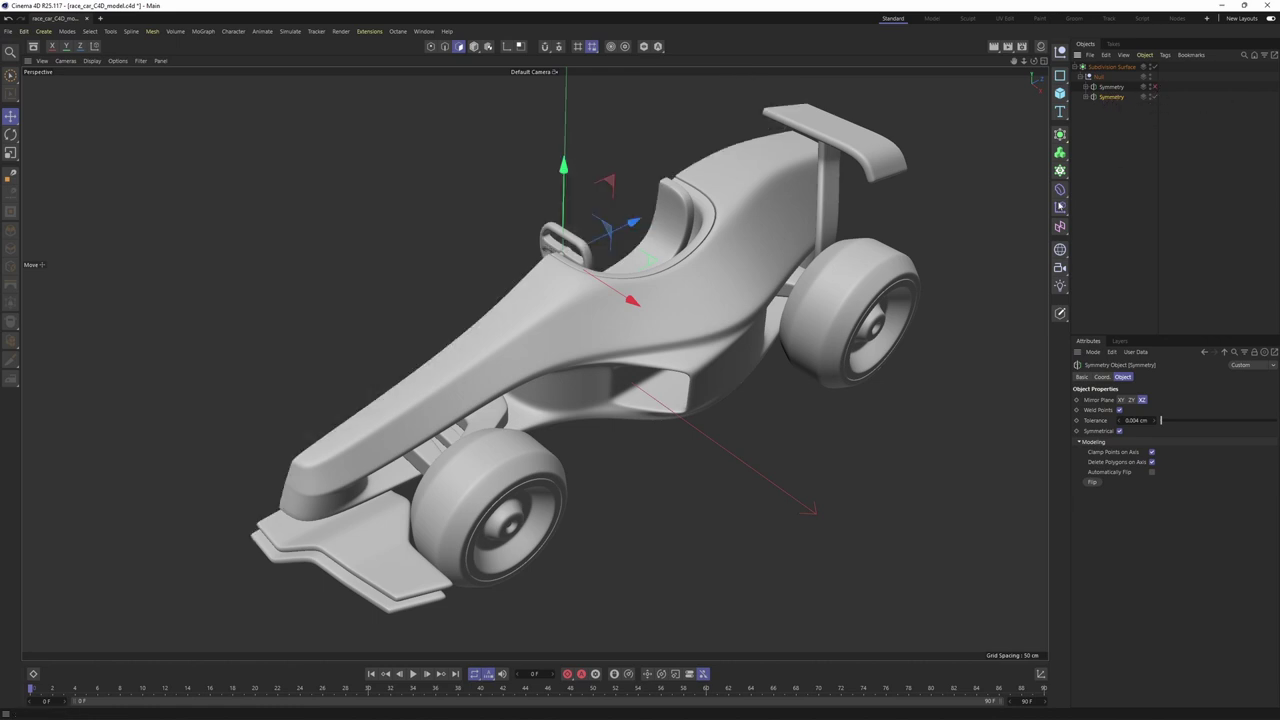
pyautogui.click(1153, 87)
# Step: Make the second Symmetry object editable, move its Disc directly under the main Null, and delete the leftover Symmetry group
pyautogui.click(1088, 97)
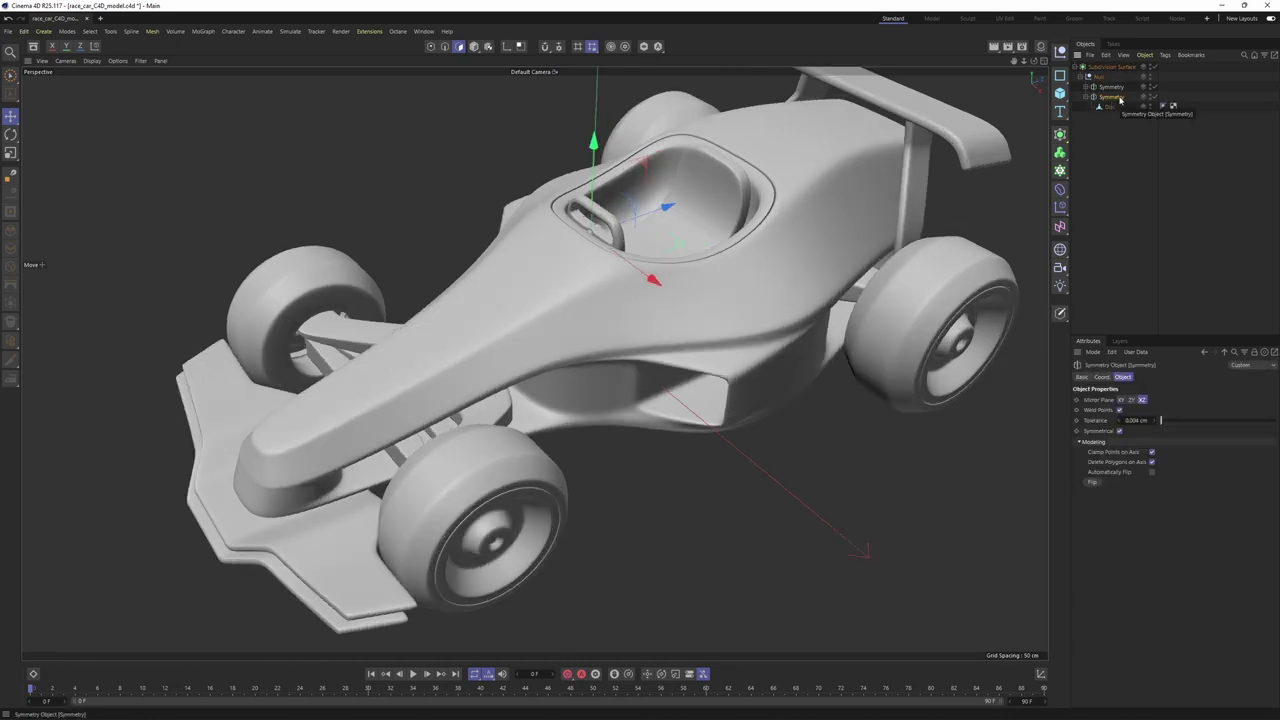
pyautogui.click(1116, 104)
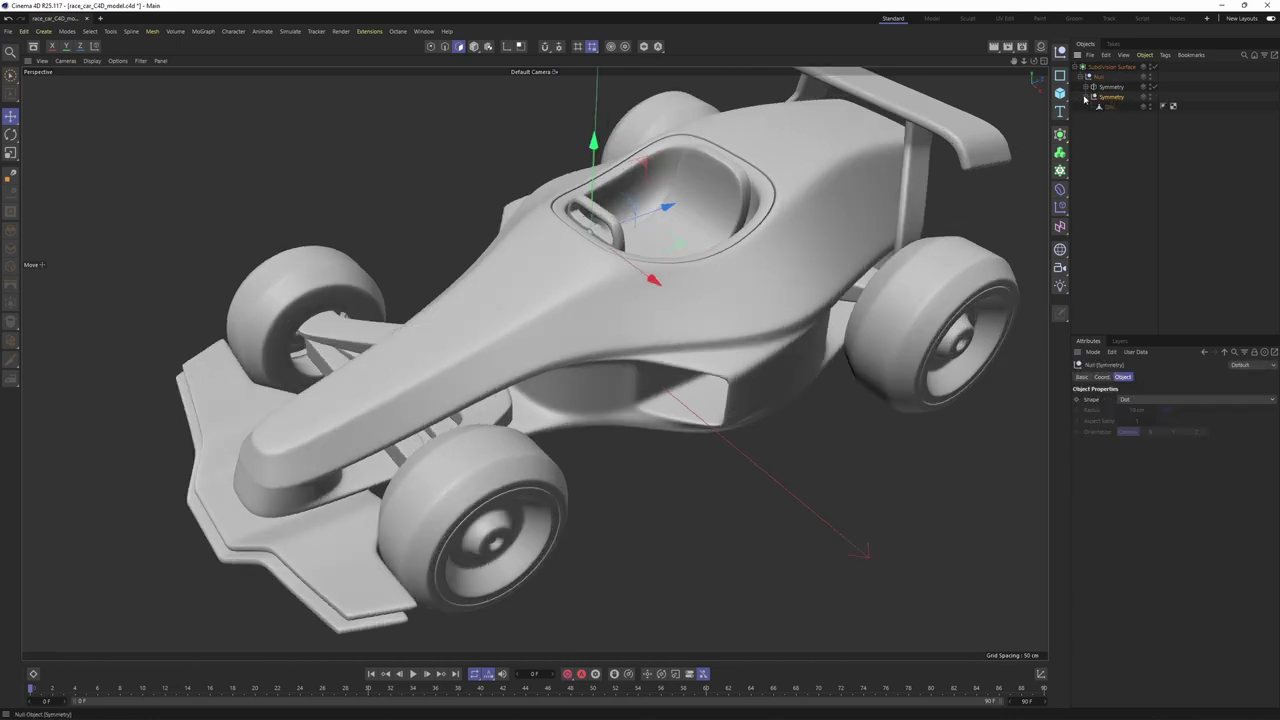
pyautogui.moveTo(1107, 107); pyautogui.dragTo(1113, 84)
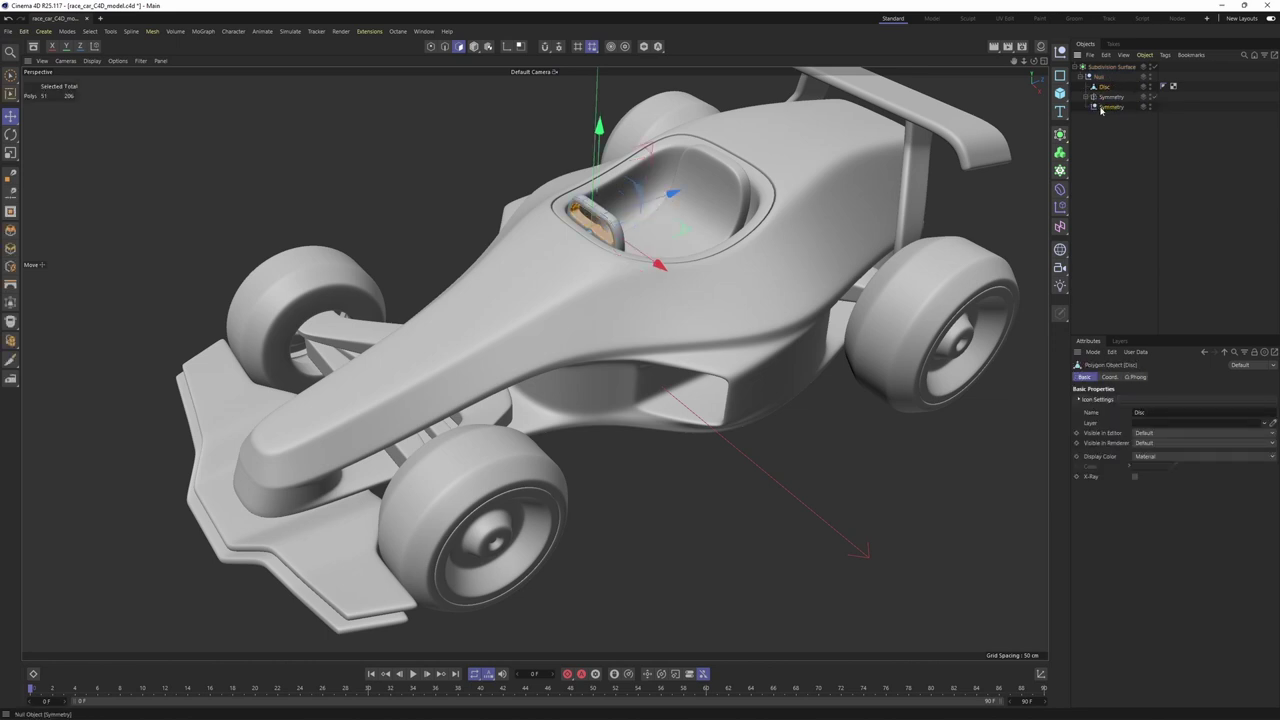
pyautogui.press('Delete')
# Step: Make the remaining Symmetry object, which holds the car parts, editable
pyautogui.click(1110, 97)
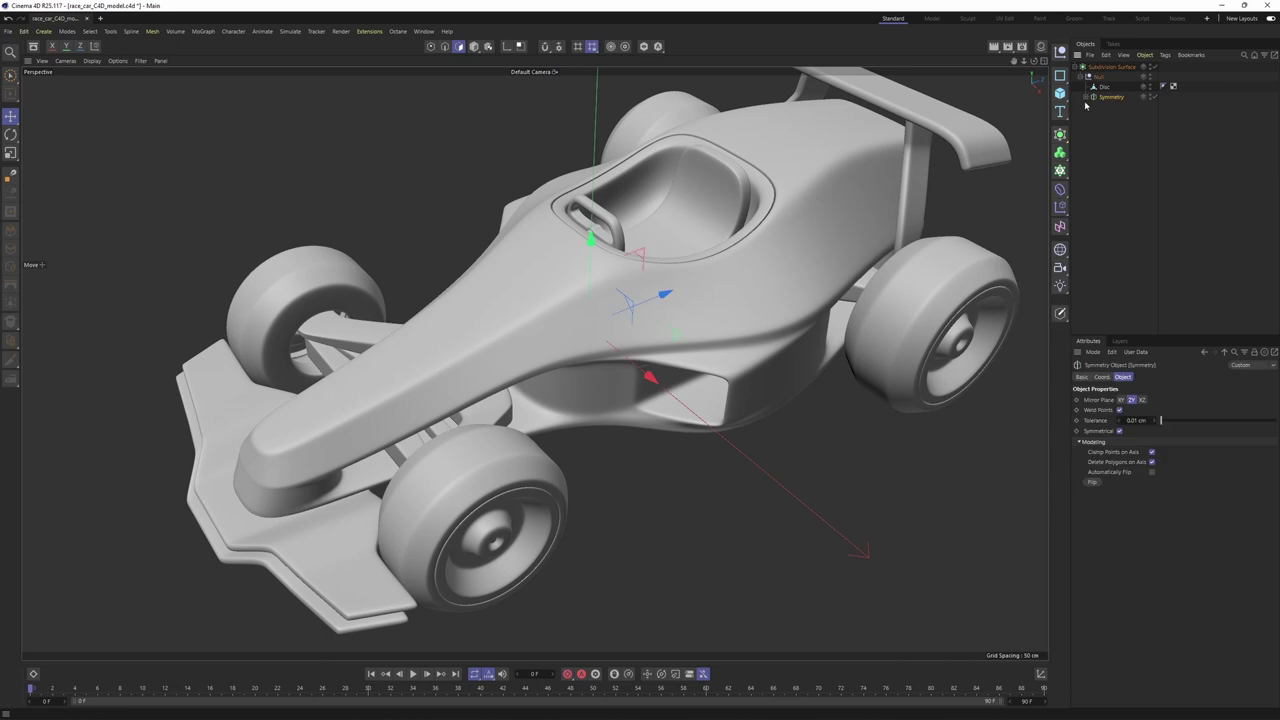
pyautogui.click(1086, 97)
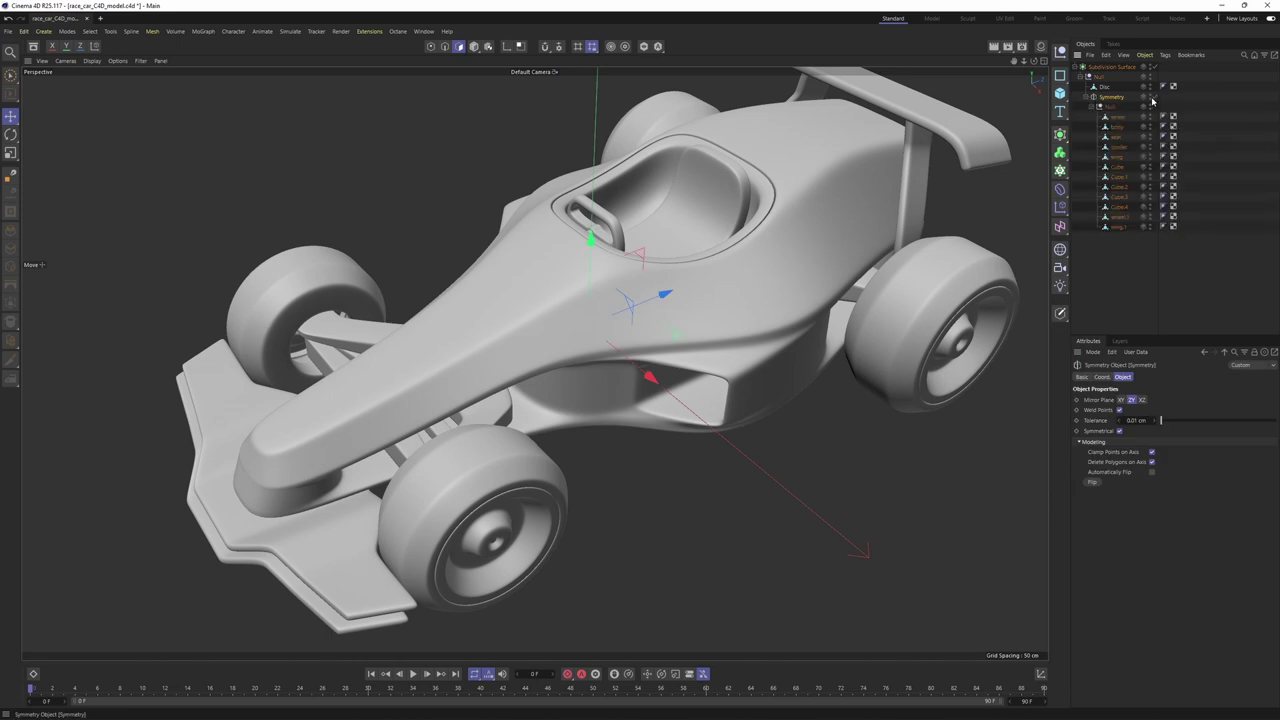
pyautogui.click(1153, 97)
pyautogui.click(1153, 97)
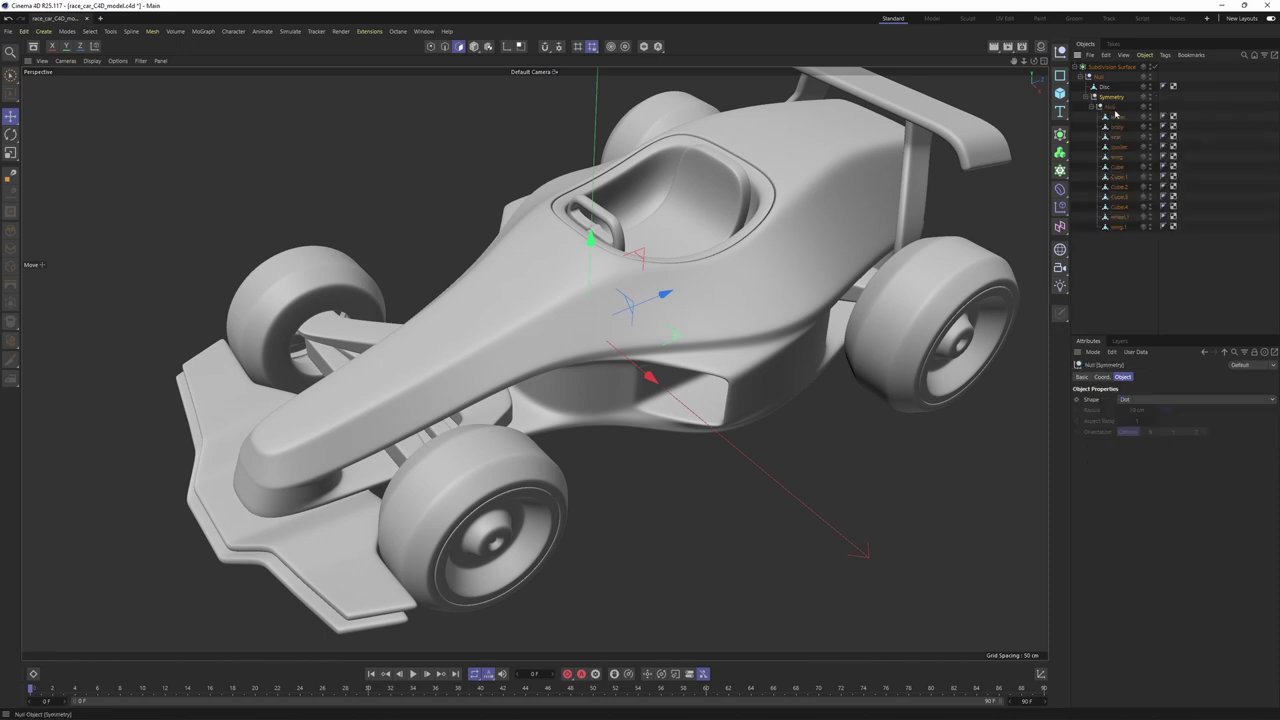
# Step: Move all meshes from wheel to wing.1 directly under the main Null and delete the emptied Symmetry group
pyautogui.click(1117, 117)
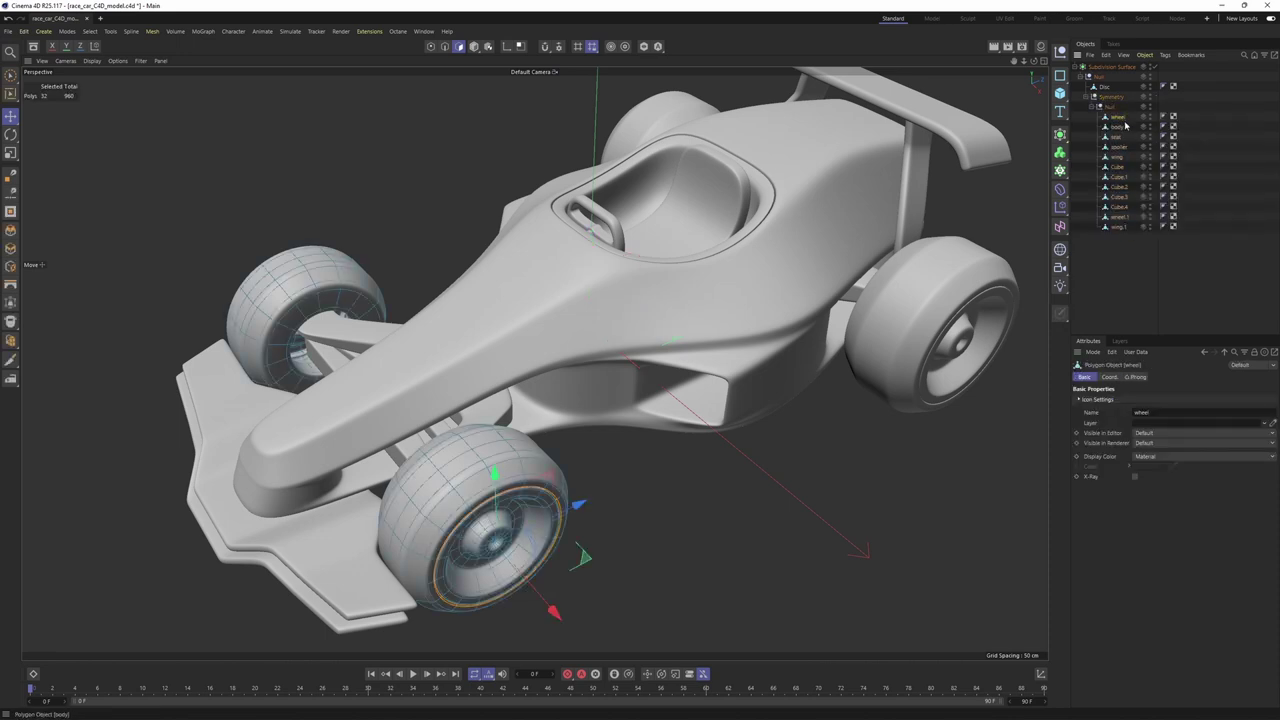
pyautogui.keyDown('shift'); pyautogui.click(1127, 228); pyautogui.keyUp('shift')
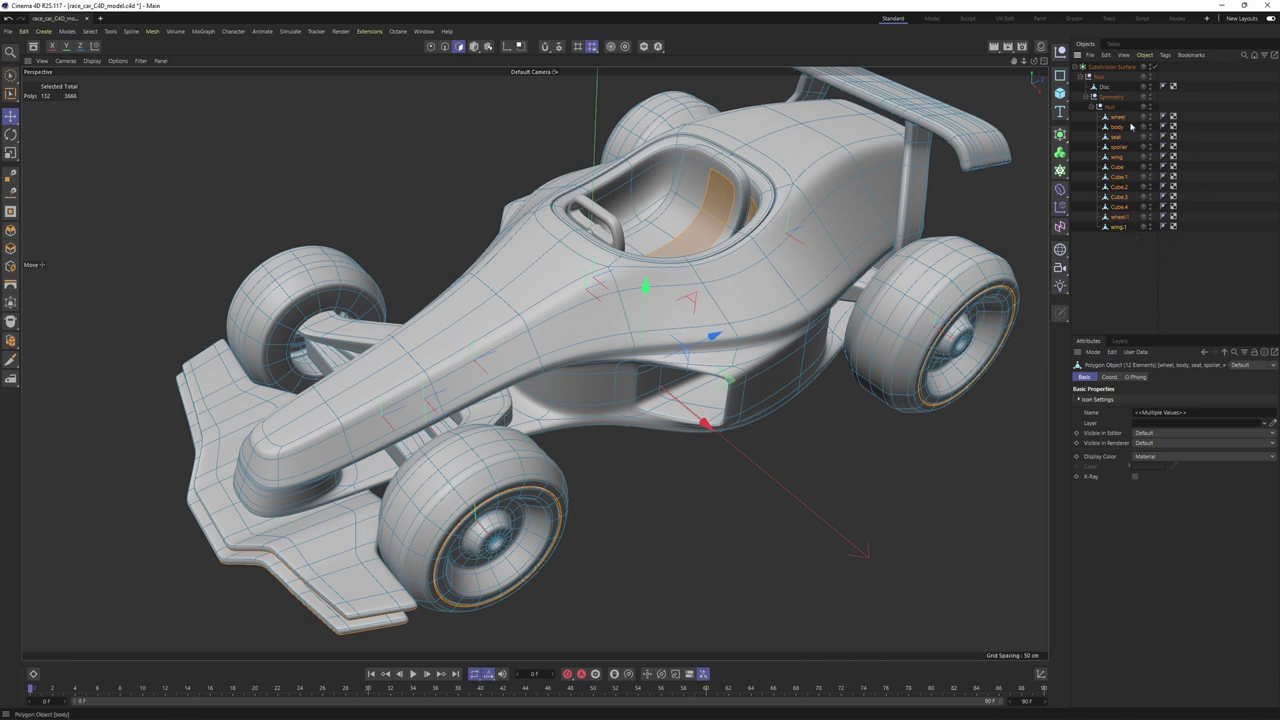
pyautogui.moveTo(1122, 119); pyautogui.dragTo(1103, 84)
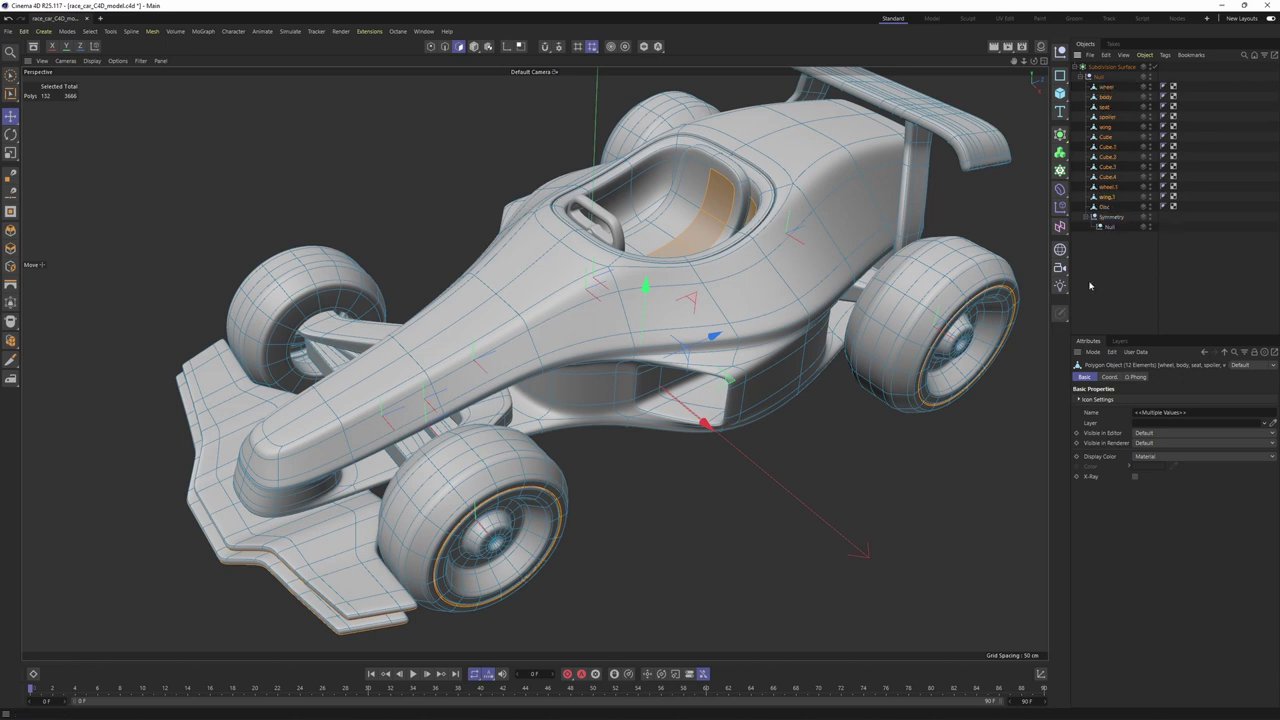
pyautogui.moveTo(1126, 259); pyautogui.dragTo(1104, 214)
pyautogui.press('Delete')
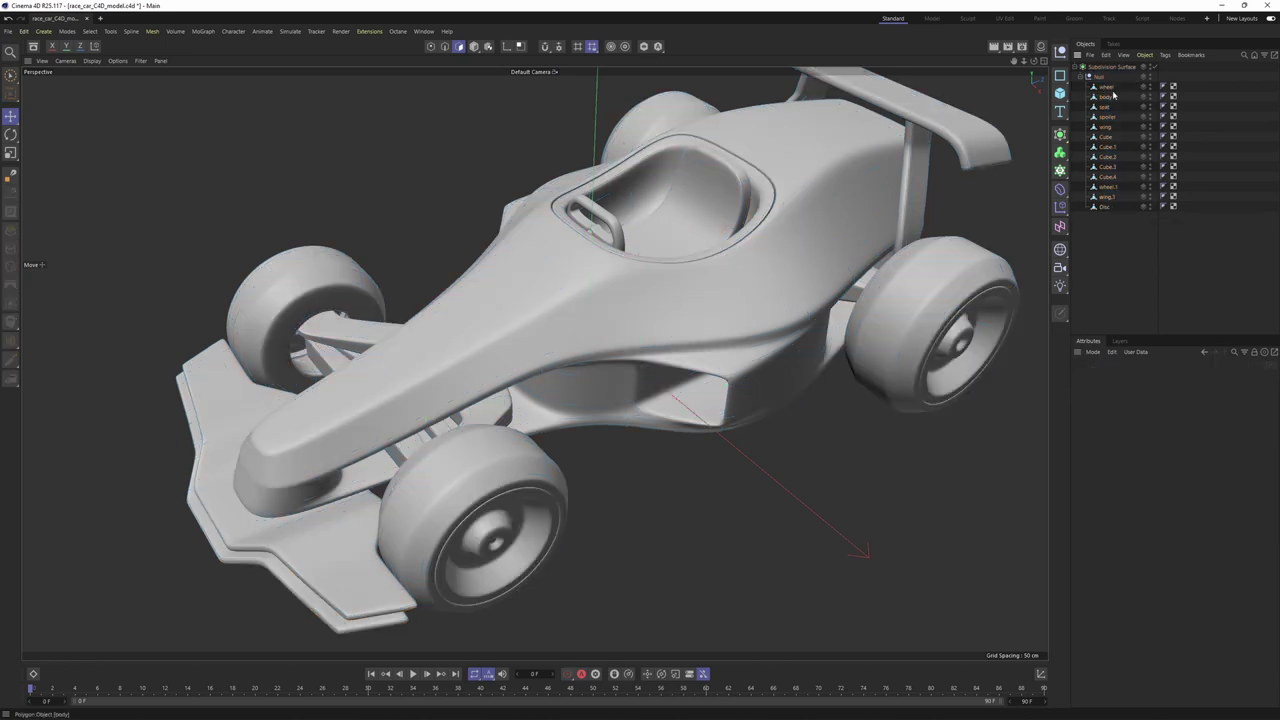
# Step: Rename the main Null that holds all the car parts as race_car
pyautogui.click(1101, 79)
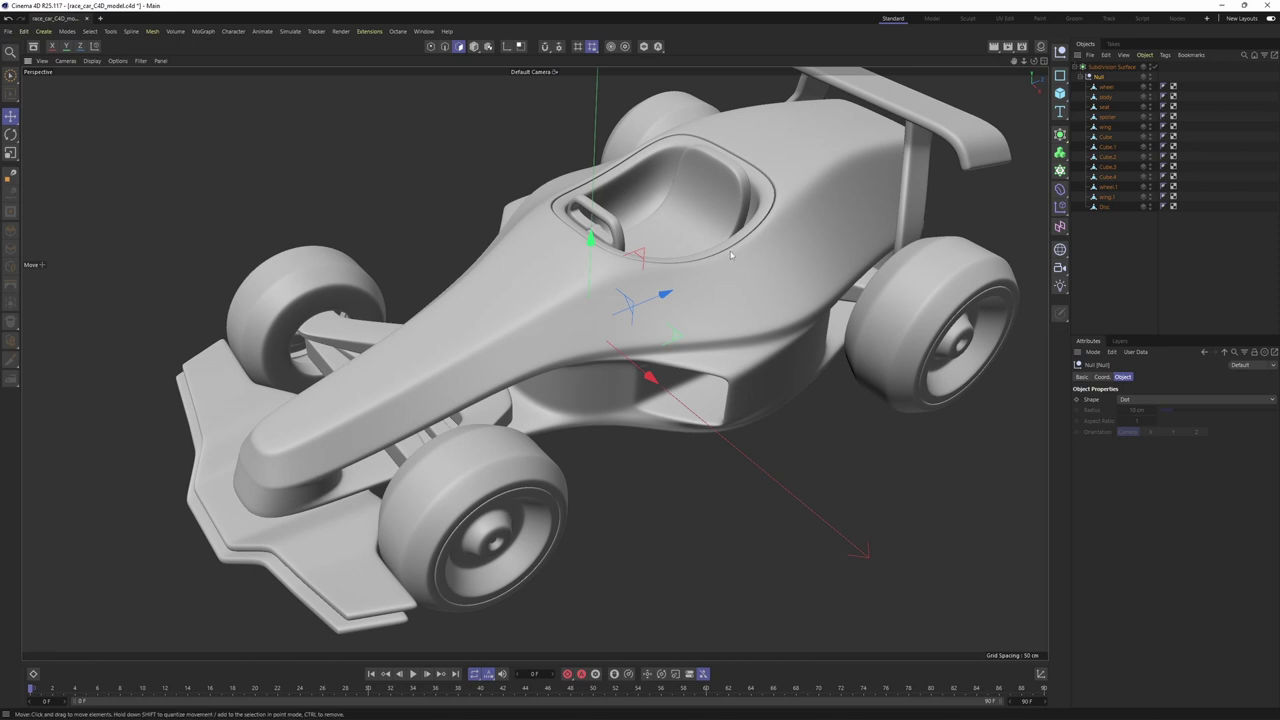
pyautogui.keyDown('alt'); pyautogui.moveTo(734, 260); pyautogui.dragTo(768, 262); pyautogui.keyUp('alt')
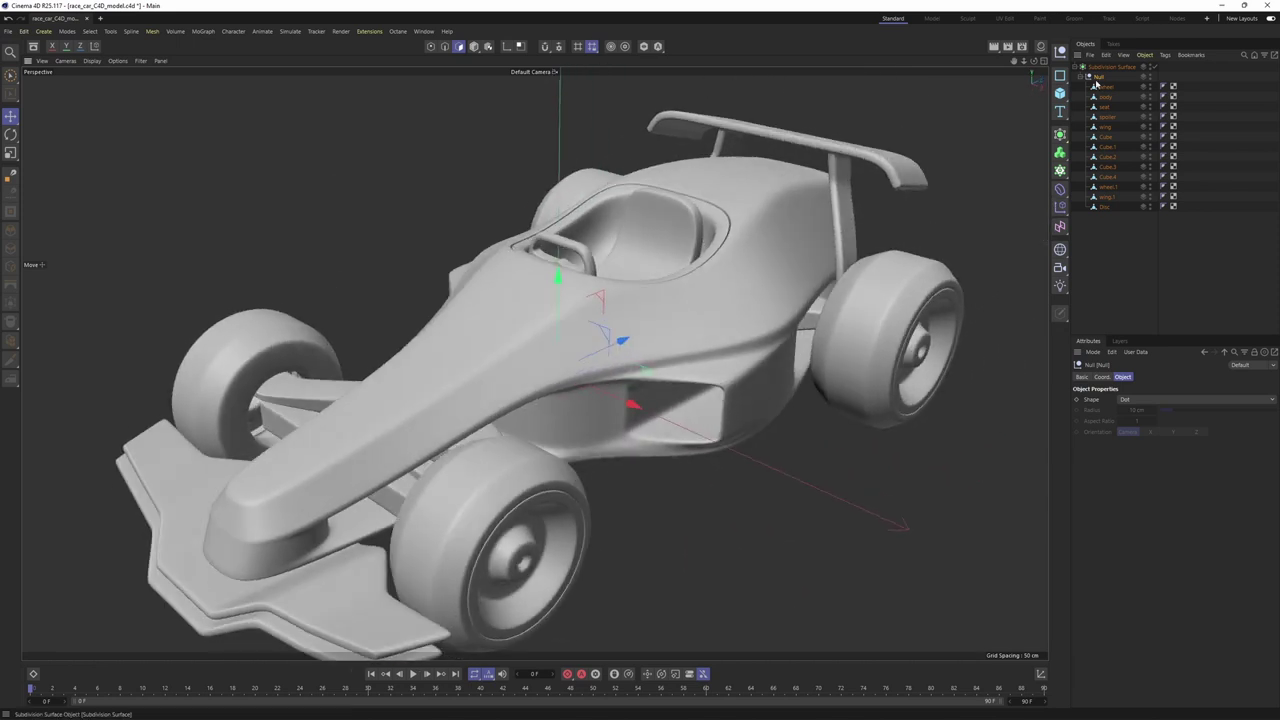
pyautogui.doubleClick(1101, 77)
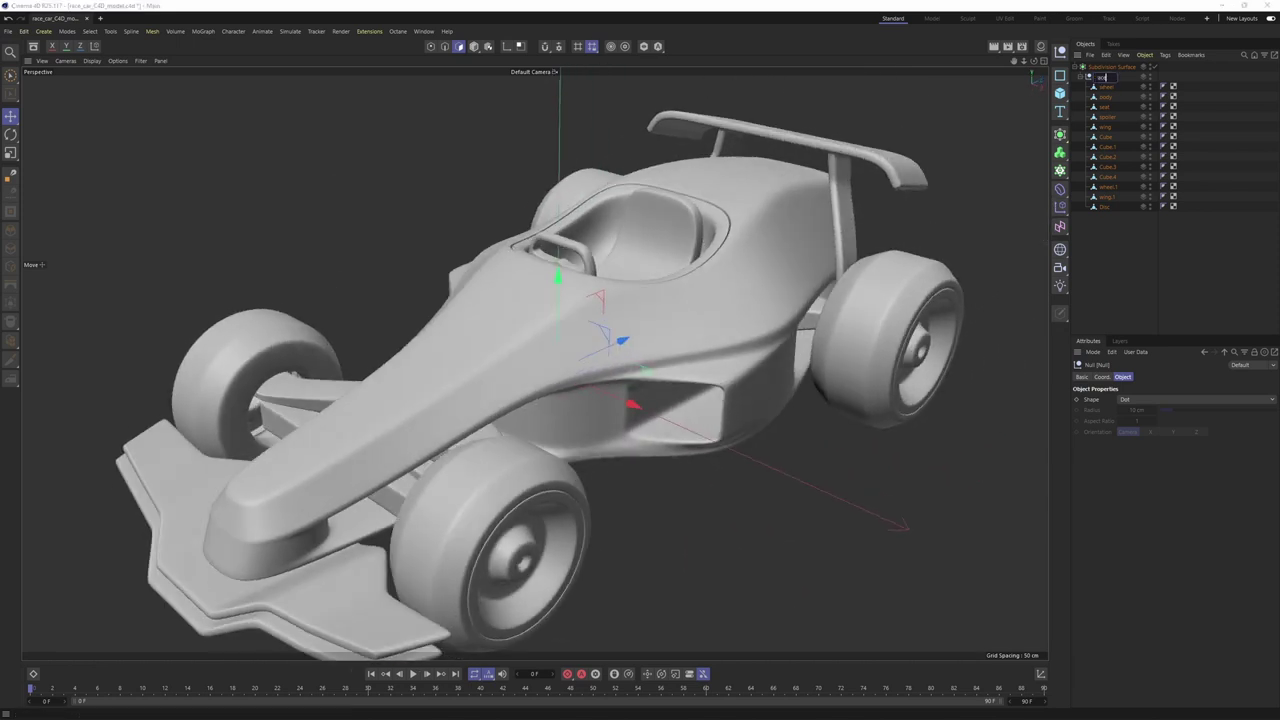
pyautogui.write('race_car')
pyautogui.press('Return')
pyautogui.keyDown('alt'); pyautogui.moveTo(846, 196); pyautogui.dragTo(800, 305); pyautogui.keyUp('alt')
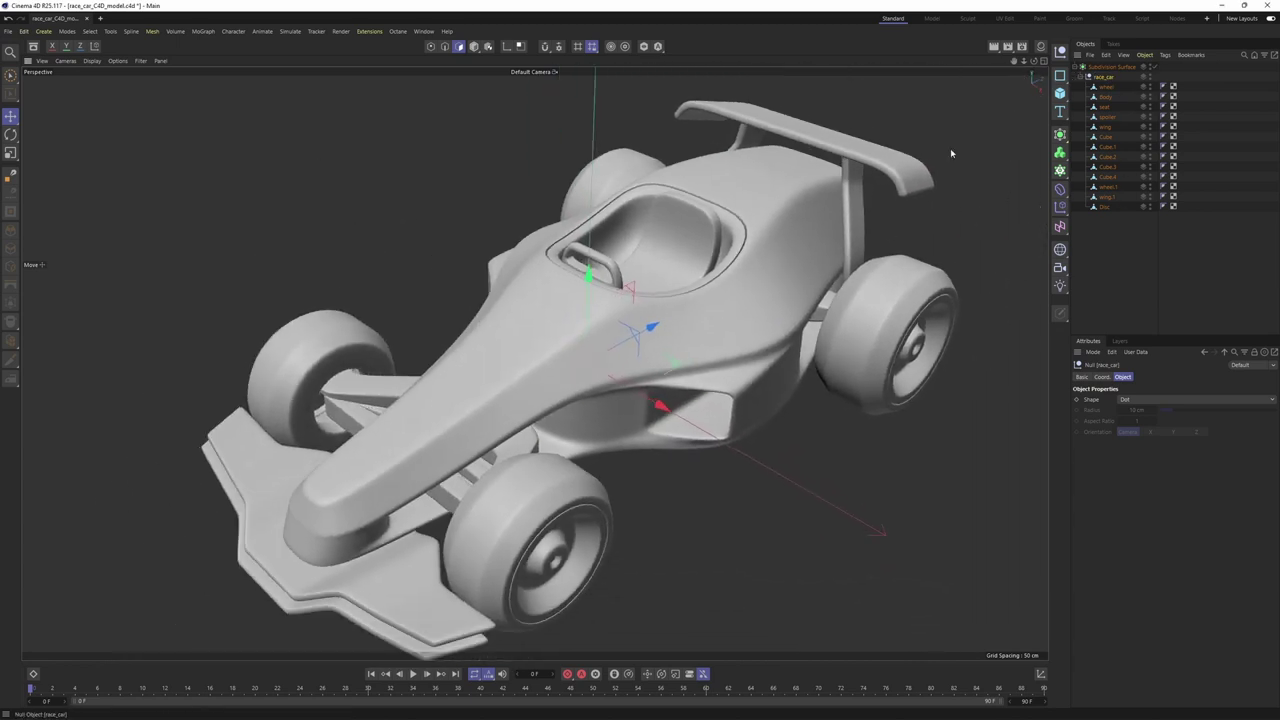
pyautogui.keyDown('alt'); pyautogui.moveTo(888, 190); pyautogui.dragTo(852, 235); pyautogui.keyUp('alt')
pyautogui.click(1123, 260)
# Step: Turn off the Subdivision Surface and merge the body, spoiler and both front wings with Connect Objects + Delete
pyautogui.keyDown('alt'); pyautogui.moveTo(708, 278); pyautogui.dragTo(681, 293); pyautogui.keyUp('alt')
pyautogui.scroll(-1, 680, 294)
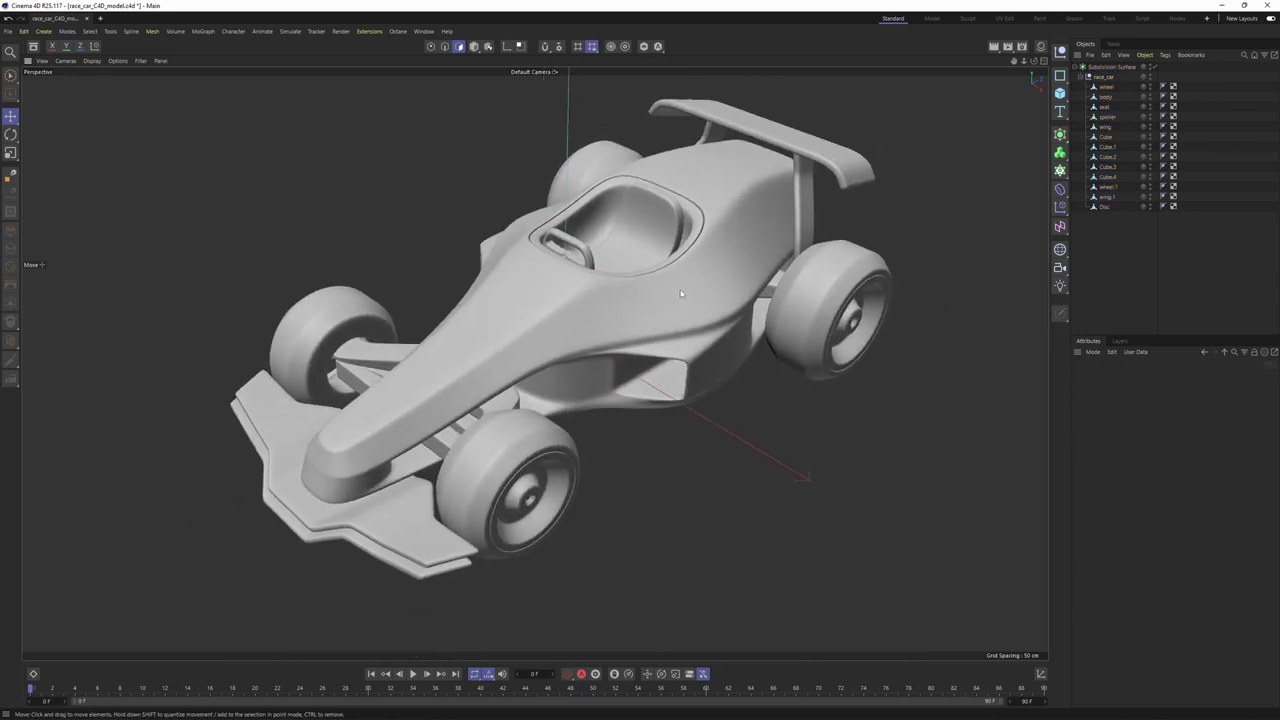
pyautogui.click(1153, 67)
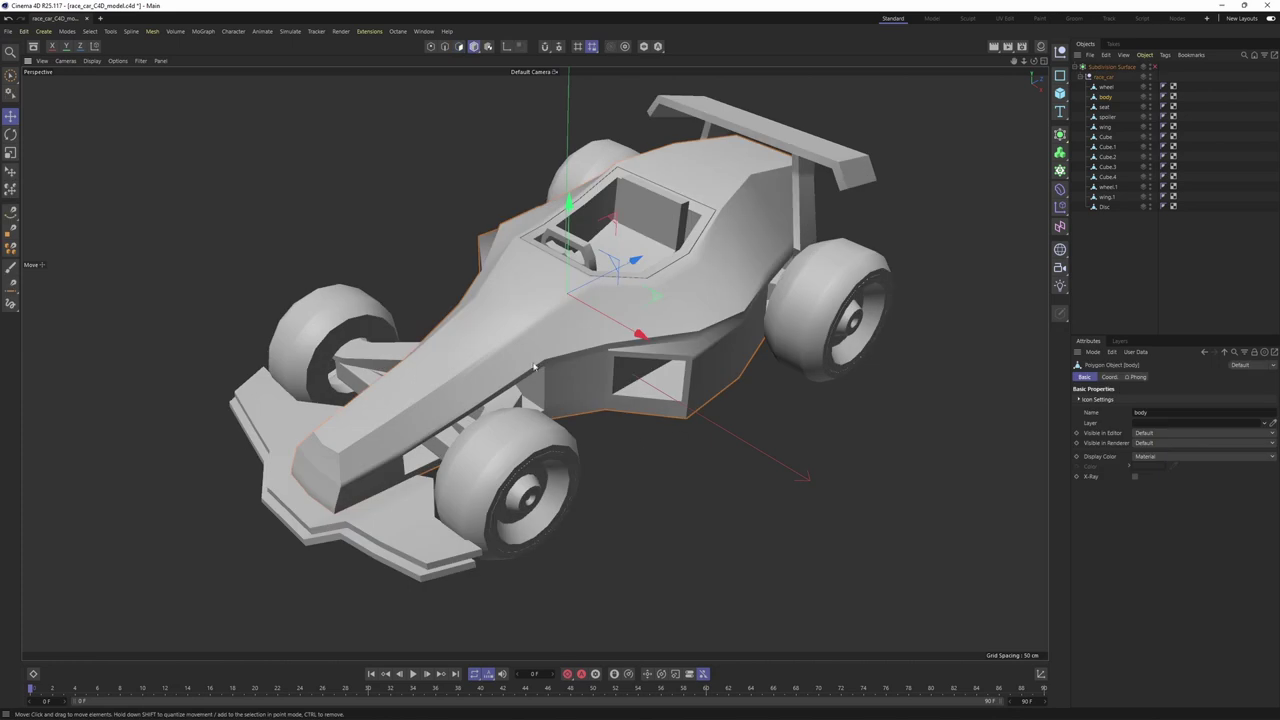
pyautogui.keyDown('shift'); pyautogui.click(372, 557); pyautogui.keyUp('shift')
pyautogui.keyDown('shift'); pyautogui.click(831, 168); pyautogui.keyUp('shift')
pyautogui.keyDown('alt'); pyautogui.moveTo(762, 196); pyautogui.dragTo(746, 240); pyautogui.keyUp('alt')
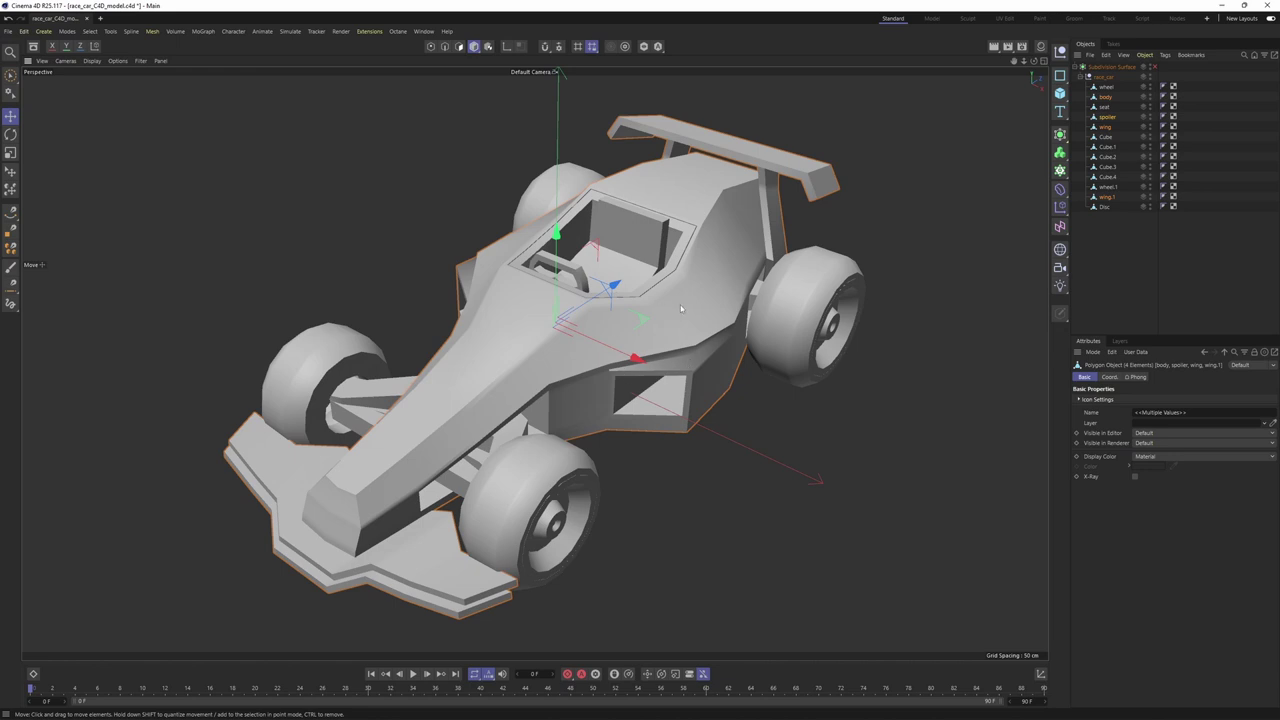
pyautogui.rightClick(1107, 119)
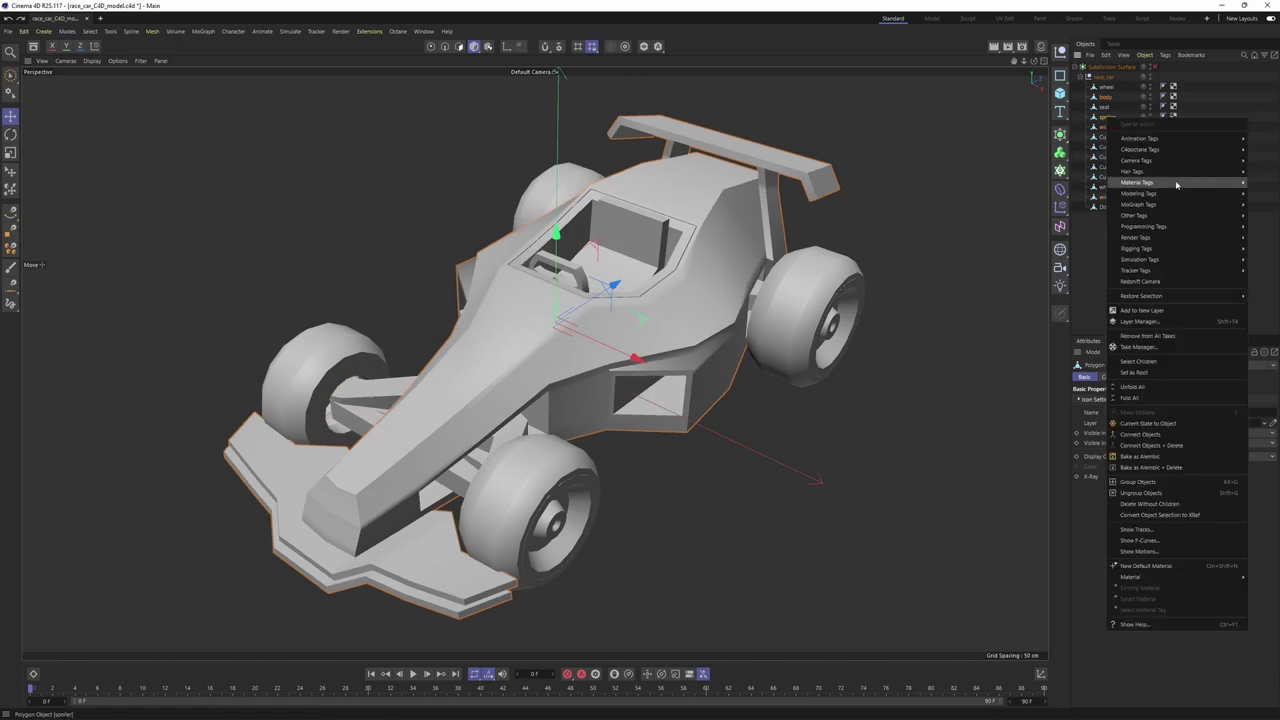
pyautogui.click(1166, 445)
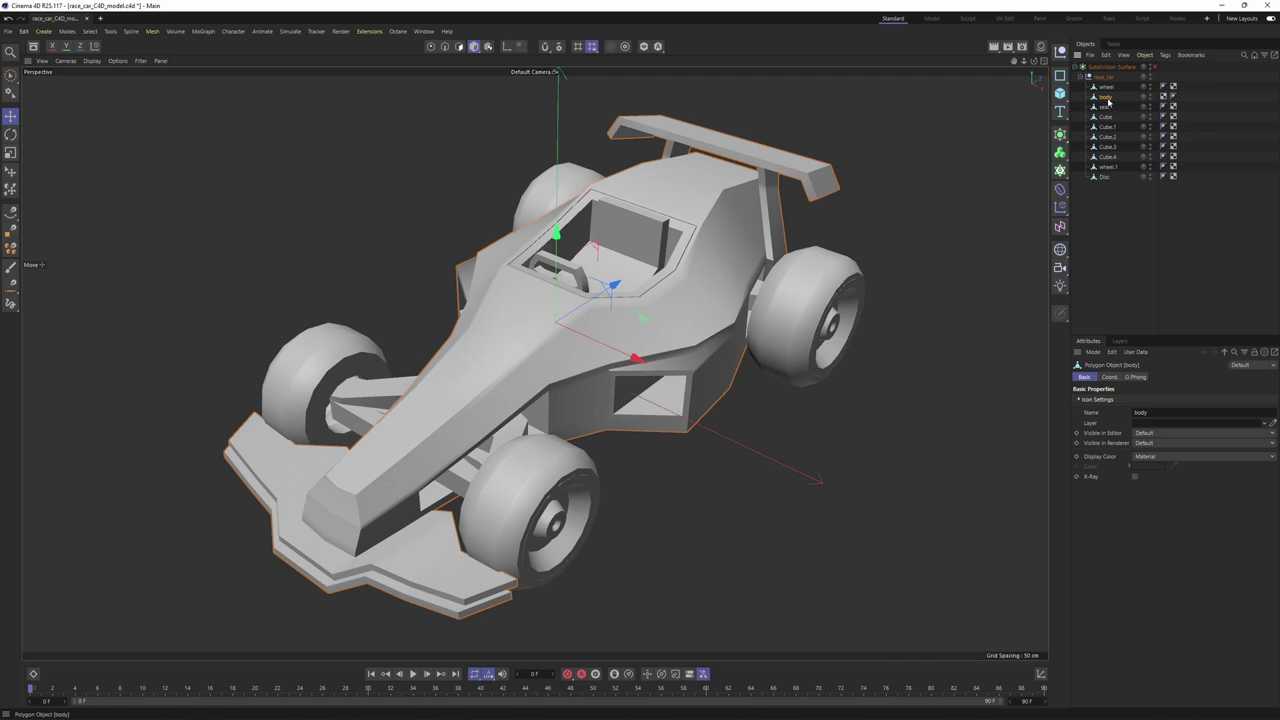
# Step: Move the merged body to the first place in the race_car group and isolate it with viewport solo
pyautogui.moveTo(1110, 97); pyautogui.dragTo(1114, 87)
pyautogui.click(643, 47)
pyautogui.keyDown('alt'); pyautogui.moveTo(766, 281); pyautogui.dragTo(745, 215); pyautogui.keyUp('alt')
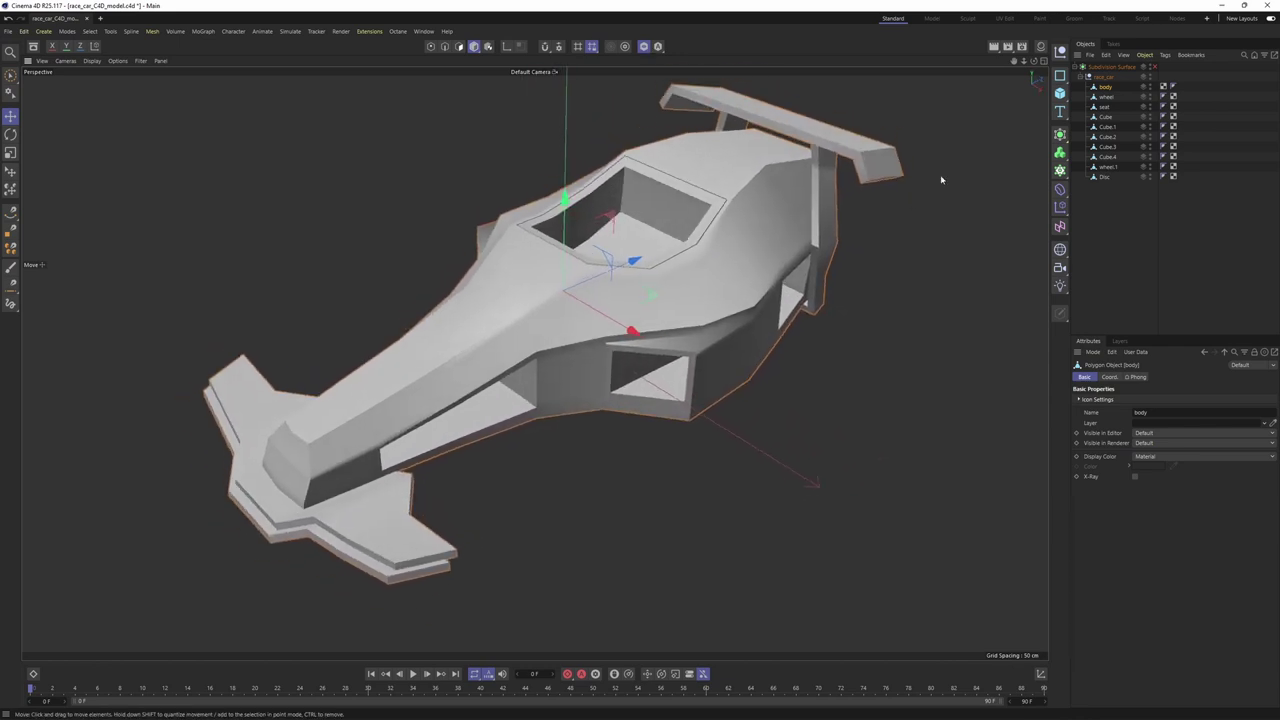
# Step: Switch to the UV Edit layout and reset the UVs of all the body's polygons
pyautogui.click(1003, 18)
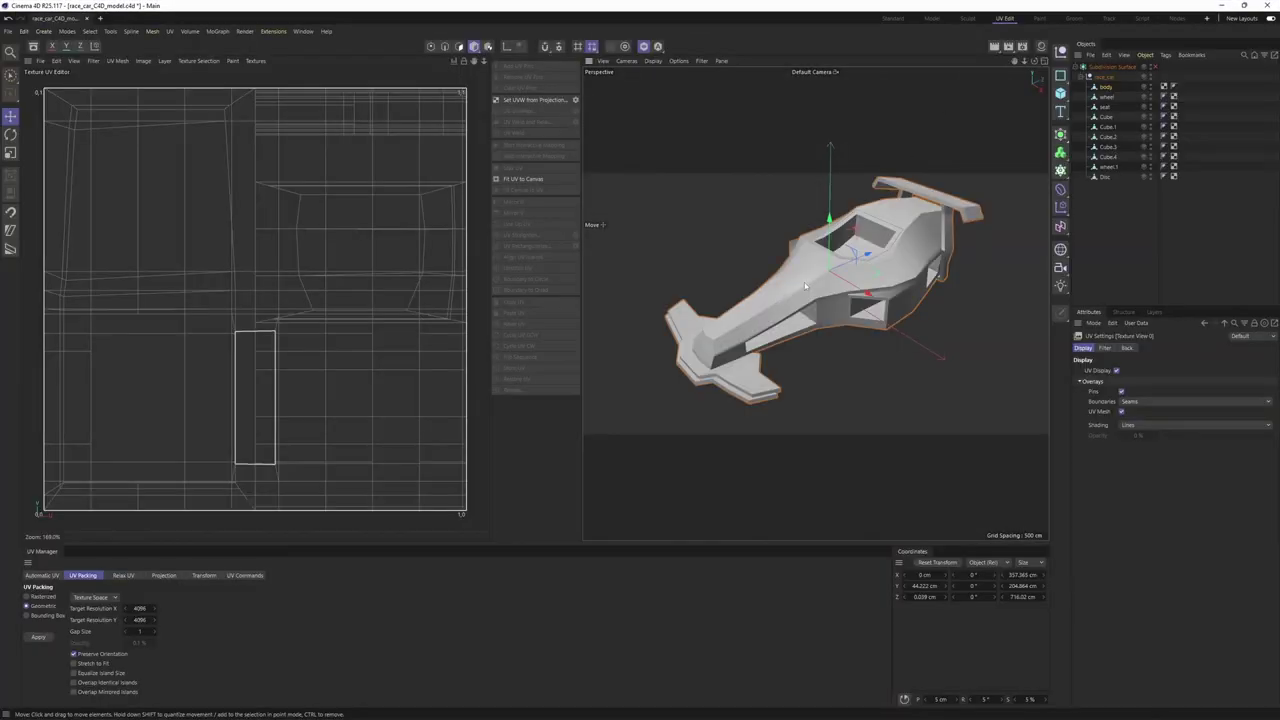
pyautogui.keyDown('alt'); pyautogui.moveTo(790, 272); pyautogui.dragTo(950, 199); pyautogui.keyUp('alt')
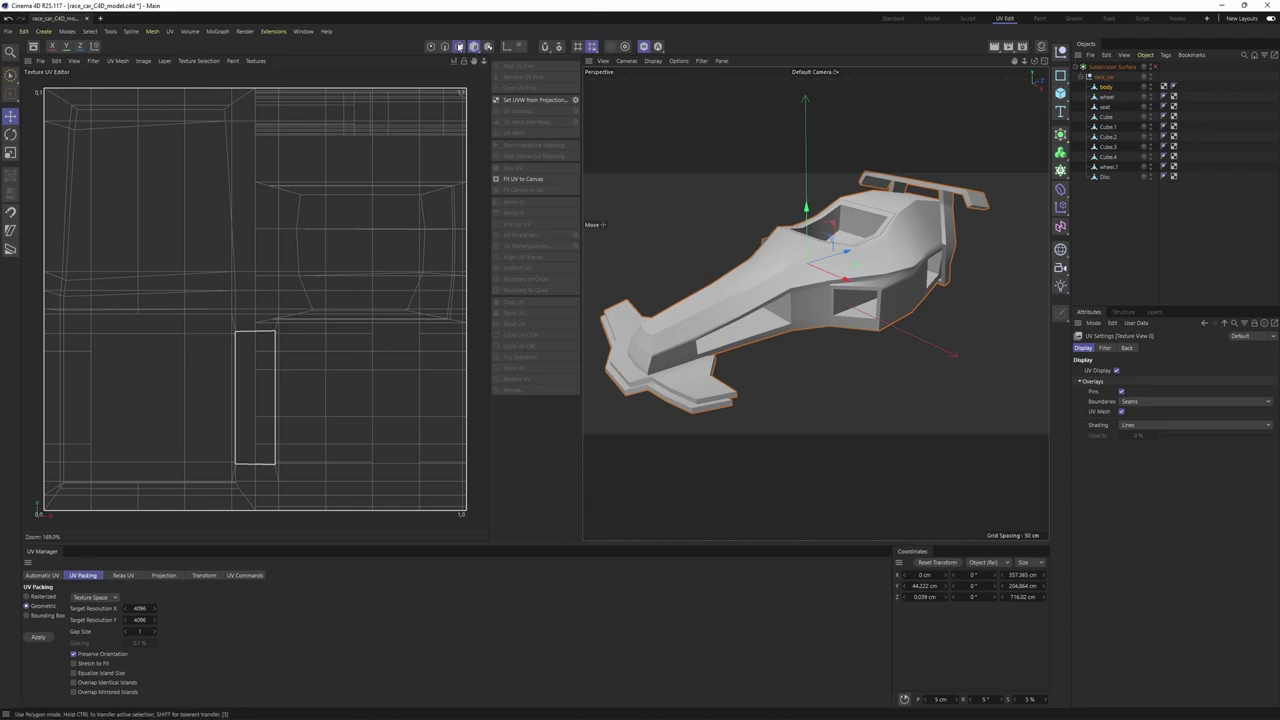
pyautogui.press('Return')
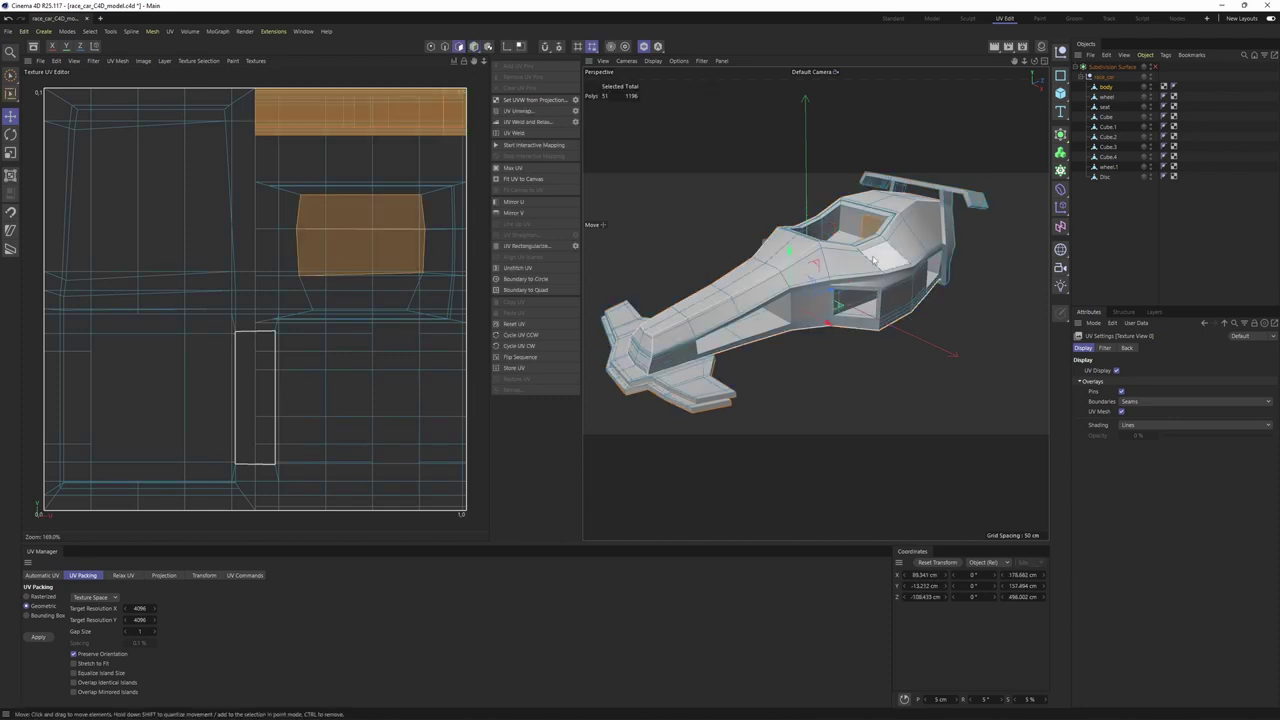
pyautogui.hotkey('ctrl', 'a')
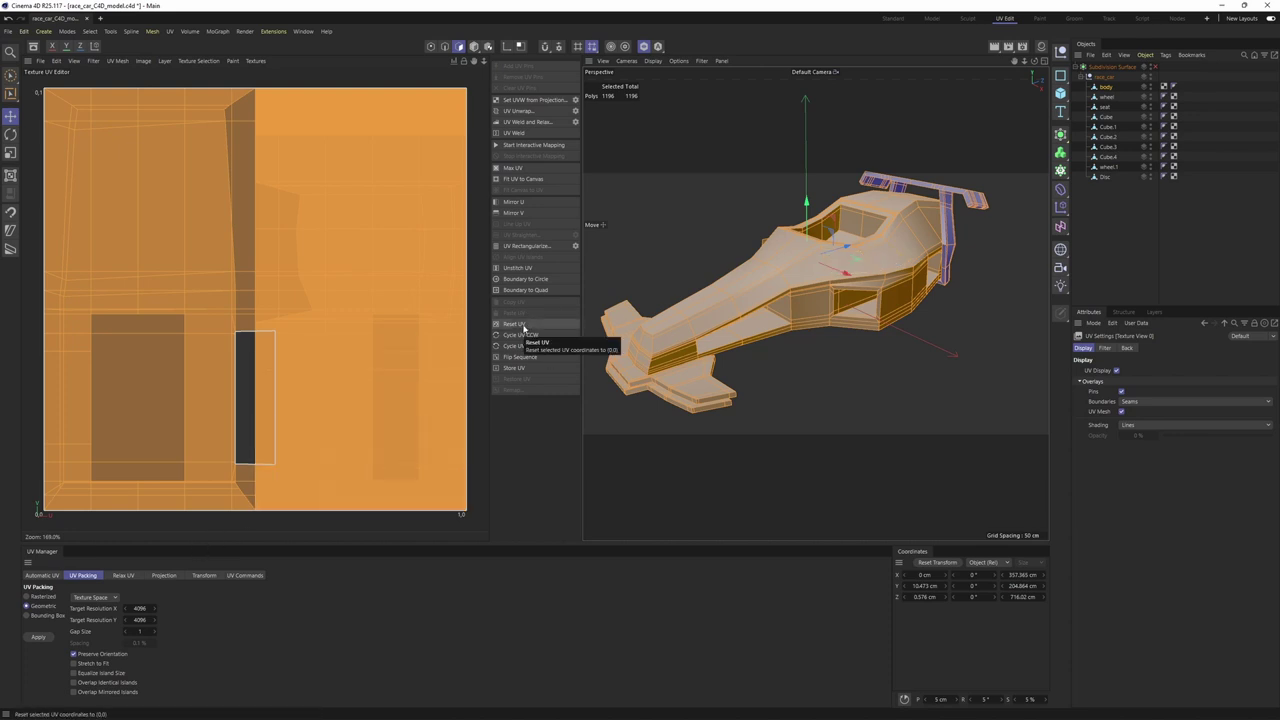
pyautogui.click(523, 327)
# Step: Reverse the normals of the whole rear spoiler, then check the orientation of all the body's polygons and clear the selection
pyautogui.scroll(5, 907, 264)
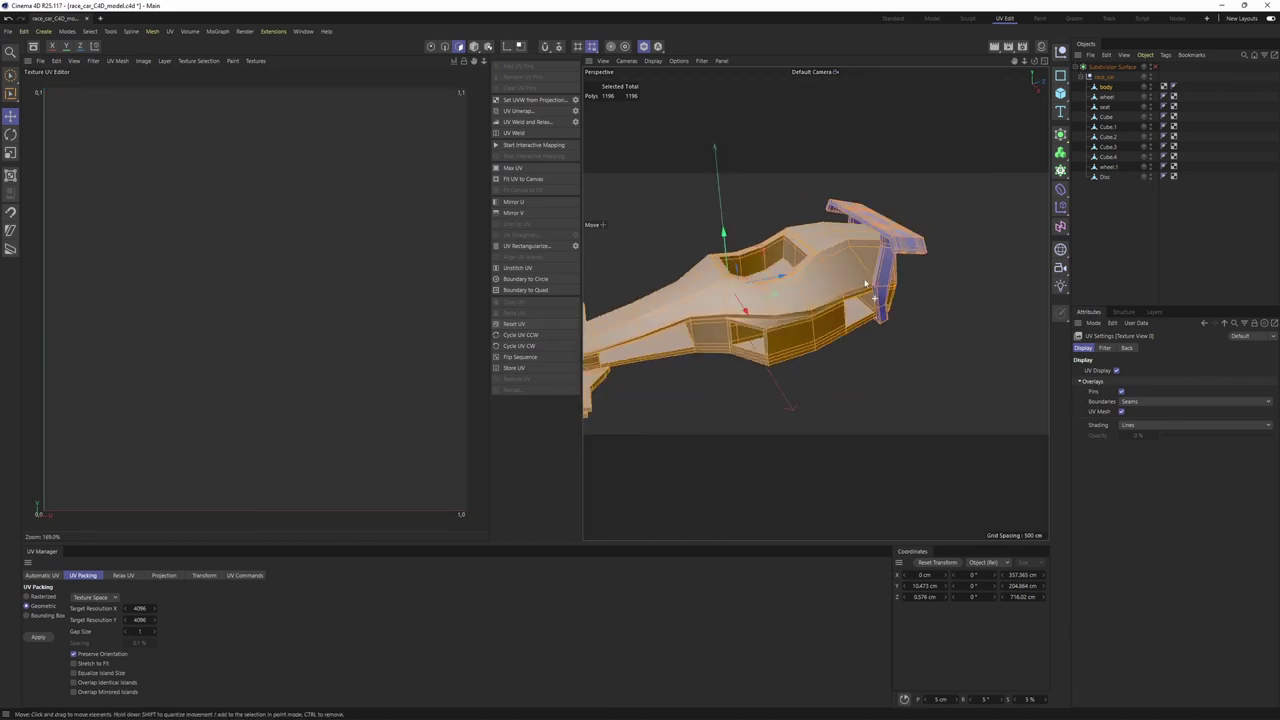
pyautogui.keyDown('alt'); pyautogui.moveTo(907, 264); pyautogui.dragTo(778, 218); pyautogui.keyUp('alt')
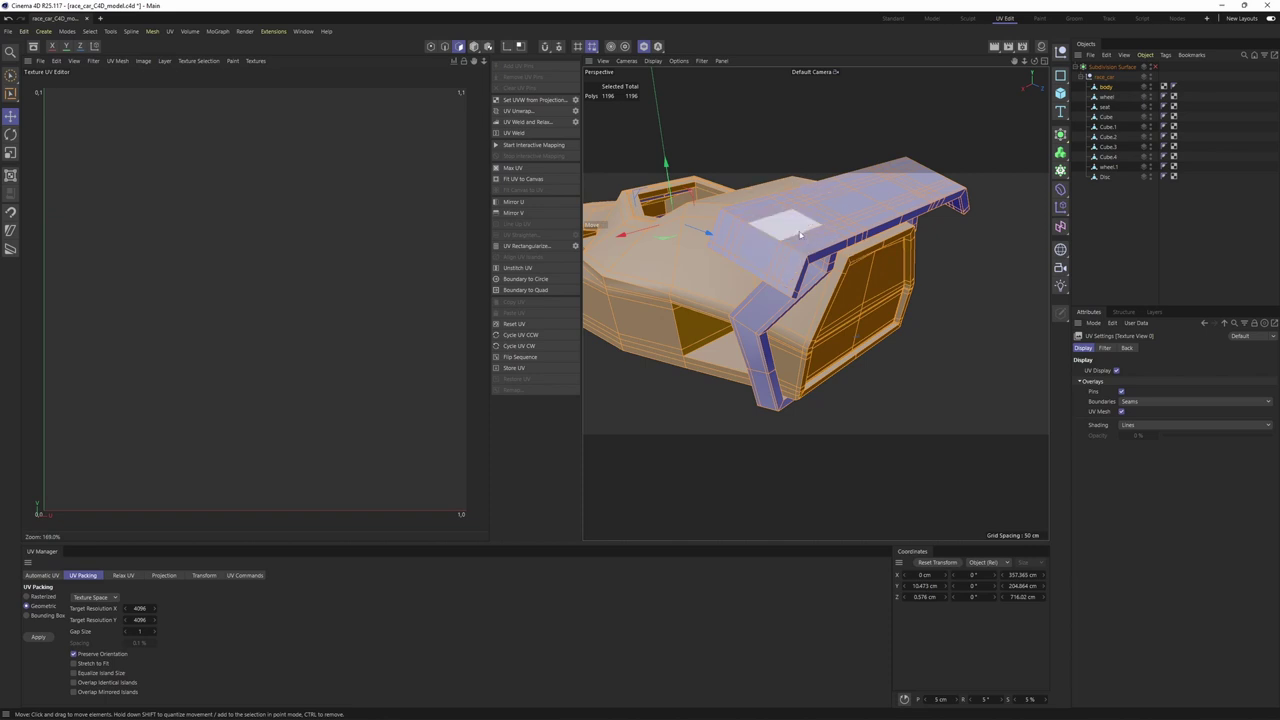
pyautogui.doubleClick(800, 233)
pyautogui.keyDown('alt'); pyautogui.moveTo(800, 232); pyautogui.dragTo(869, 262); pyautogui.keyUp('alt')
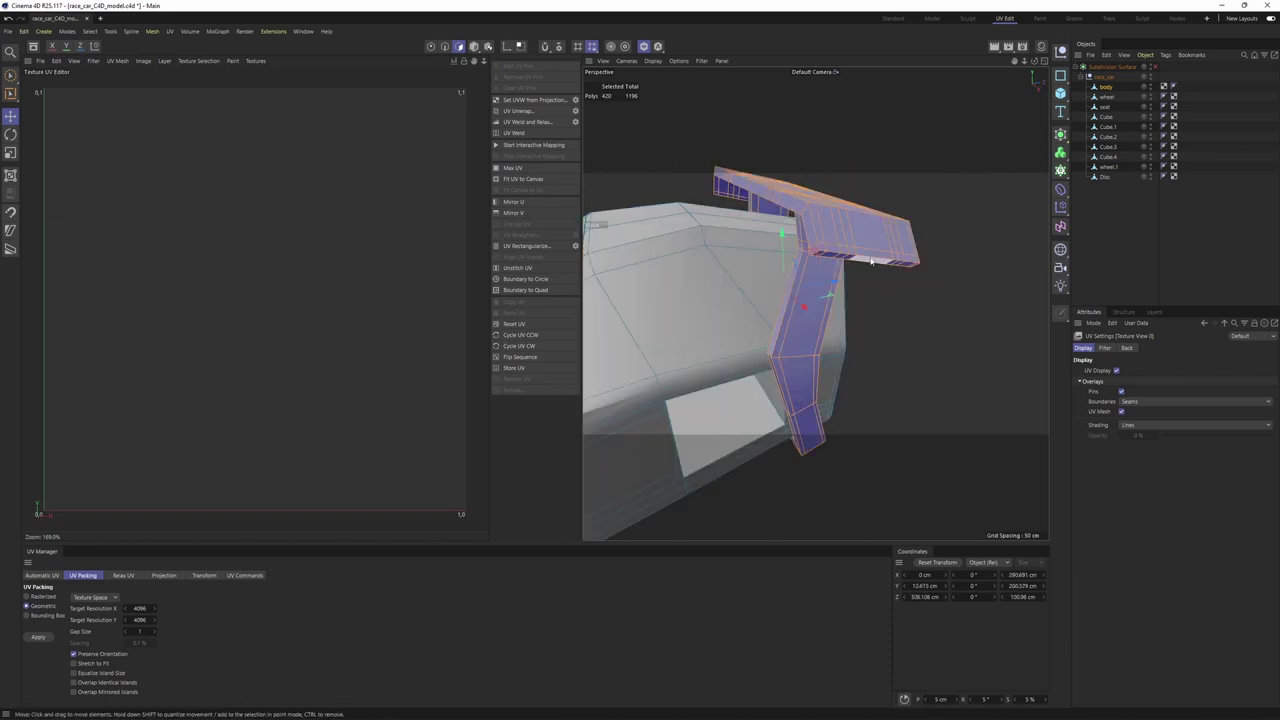
pyautogui.rightClick(869, 262)
pyautogui.click(904, 689)
pyautogui.scroll(-5, 827, 340)
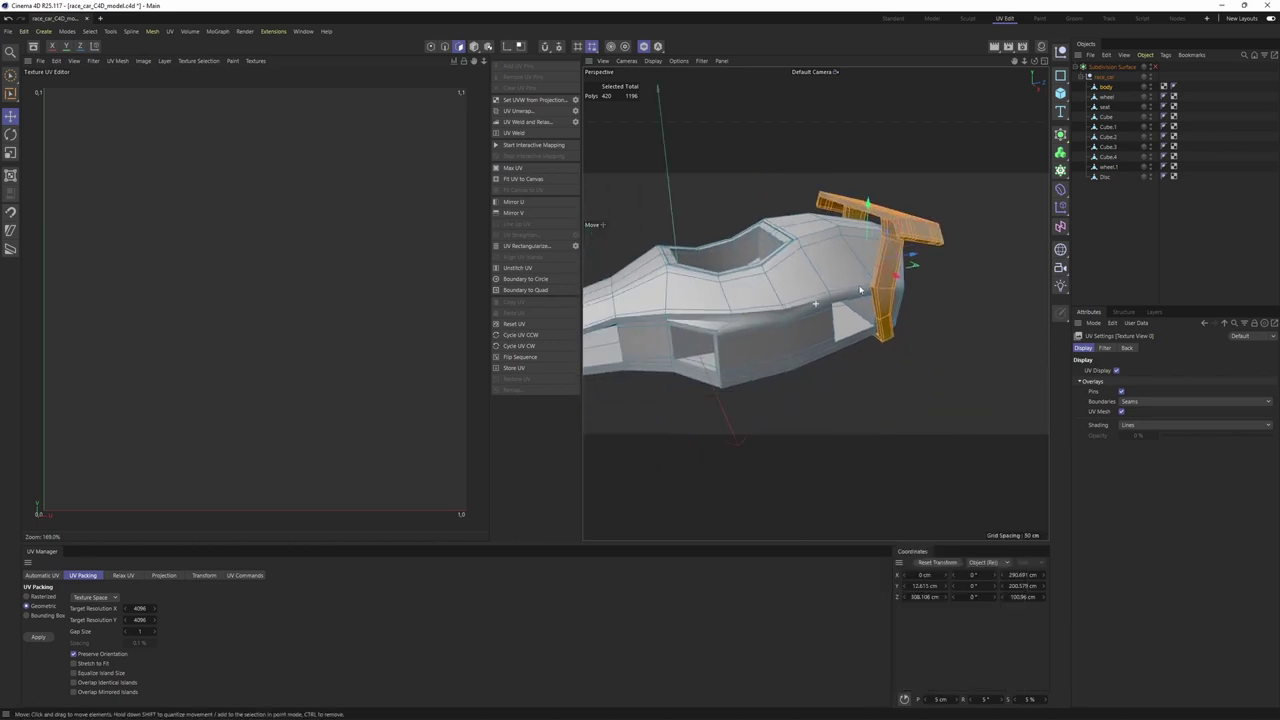
pyautogui.hotkey('ctrl', 'a')
pyautogui.keyDown('alt'); pyautogui.moveTo(830, 310); pyautogui.dragTo(884, 387); pyautogui.keyUp('alt')
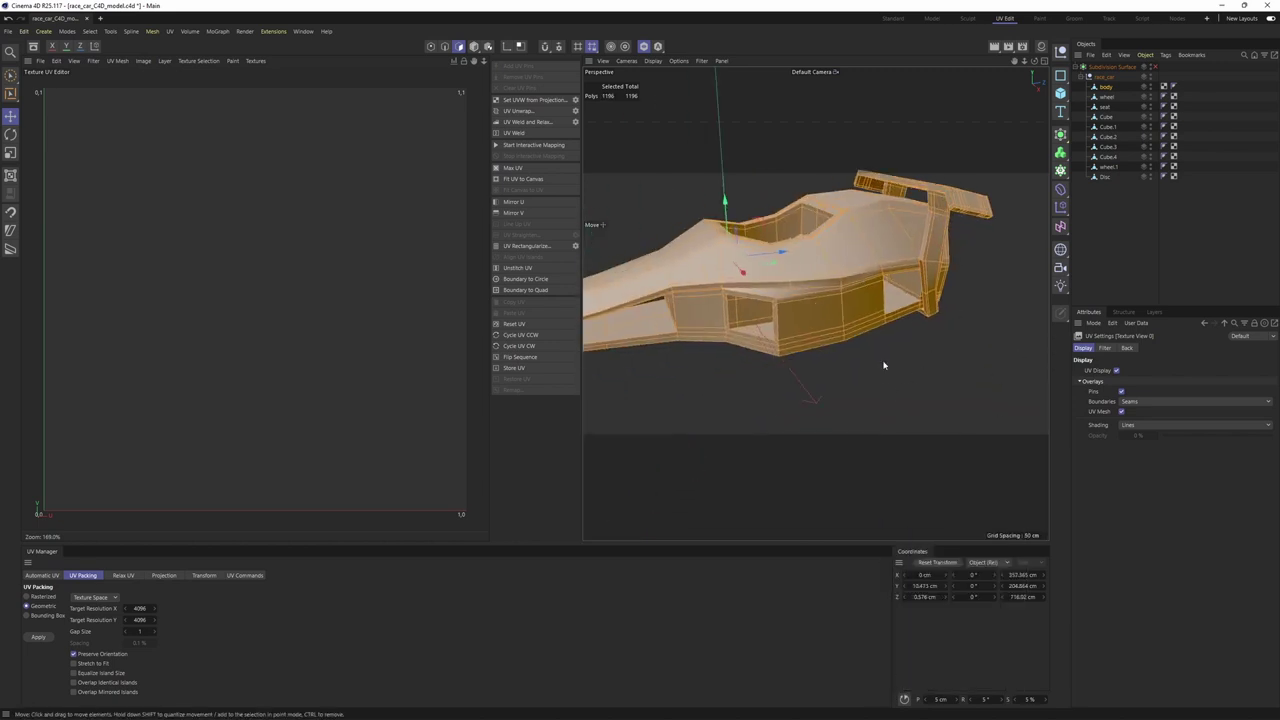
pyautogui.click(948, 375)
# Step: In edge mode, select the long edge path running along the upper side of the body as a seam
pyautogui.keyDown('alt'); pyautogui.moveTo(822, 254); pyautogui.dragTo(869, 297); pyautogui.keyUp('alt')
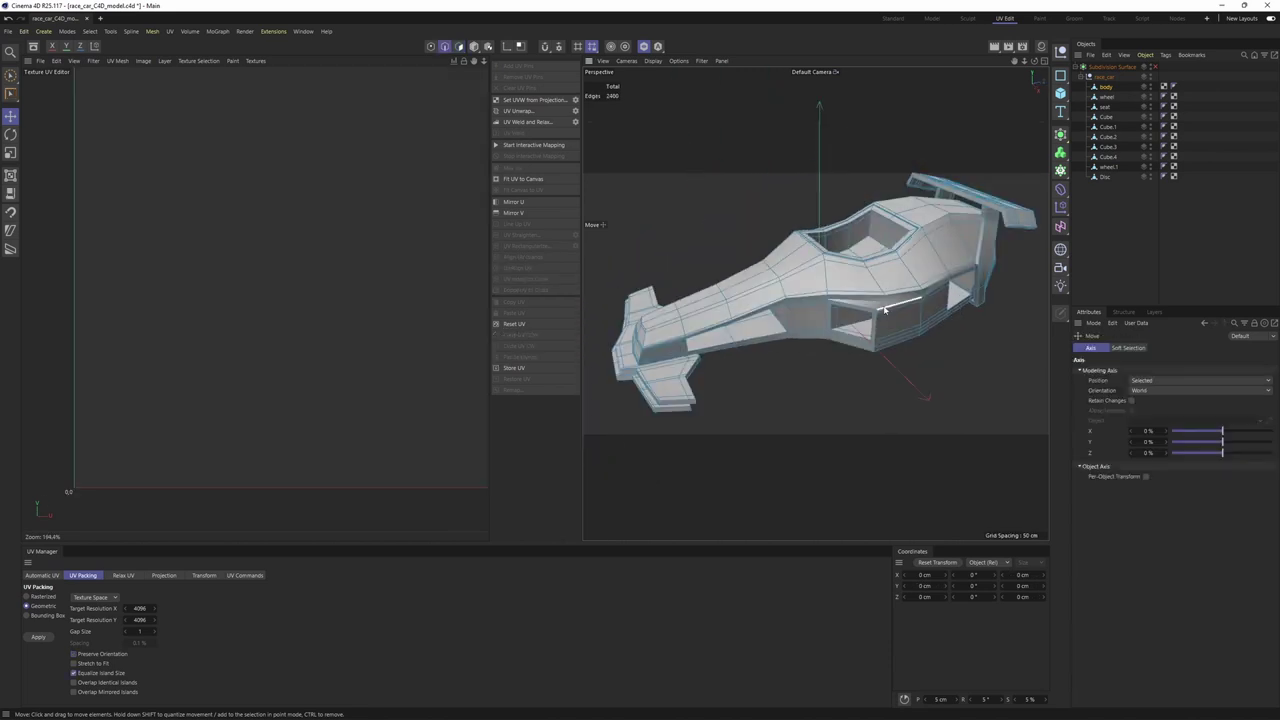
pyautogui.keyDown('alt'); pyautogui.moveTo(837, 308); pyautogui.dragTo(870, 328); pyautogui.keyUp('alt')
pyautogui.scroll(5, 887, 290)
pyautogui.scroll(-3, 889, 305)
pyautogui.scroll(4, 866, 292)
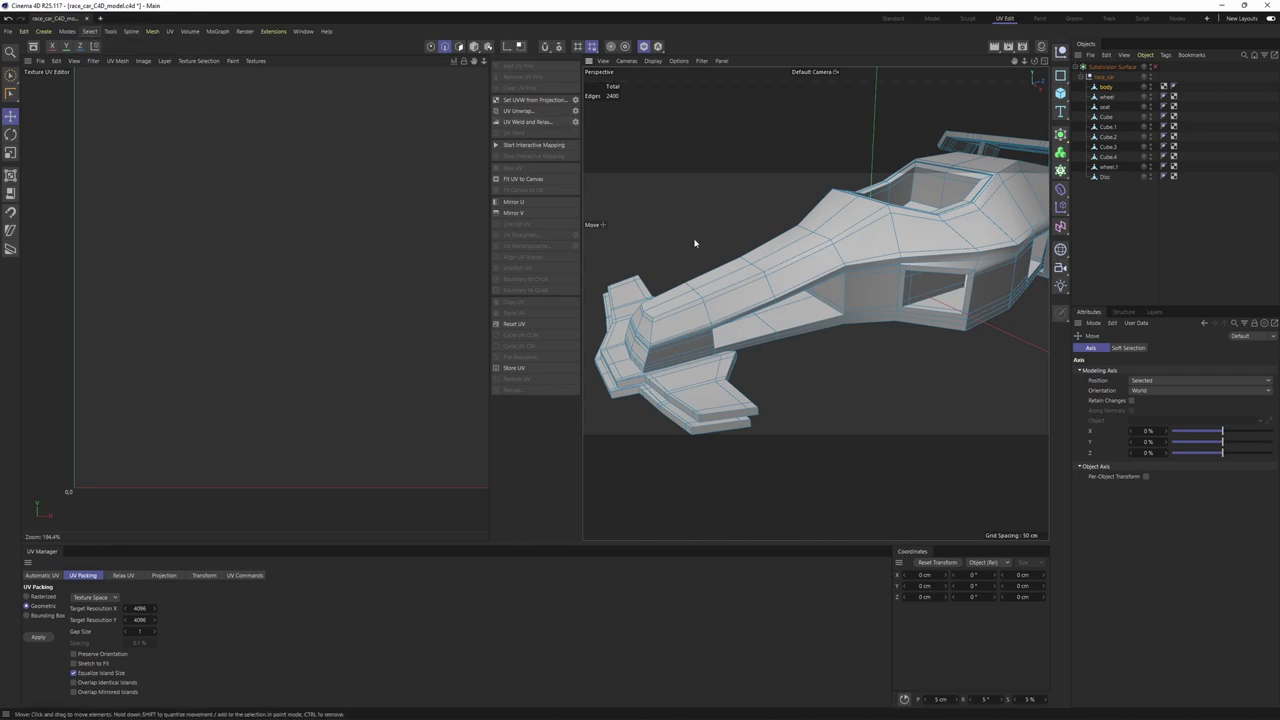
pyautogui.scroll(6, 766, 294)
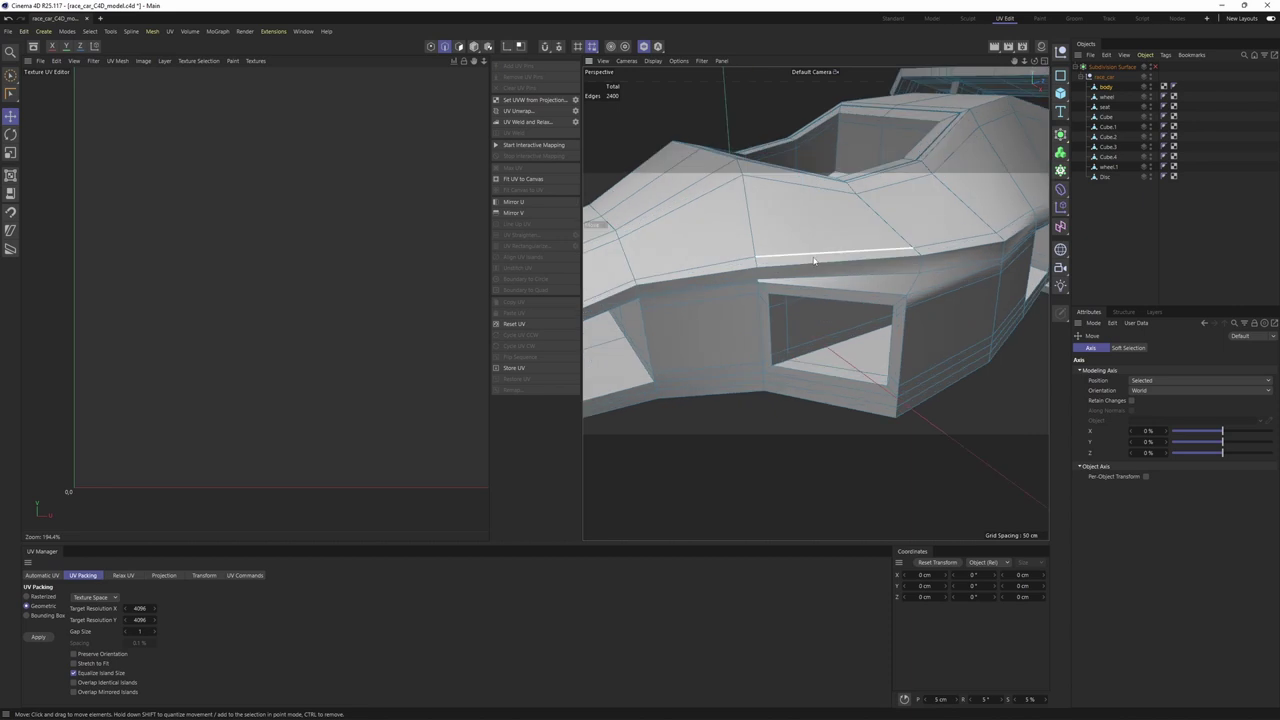
pyautogui.click(811, 264)
pyautogui.doubleClick(811, 264)
pyautogui.scroll(-5, 811, 264)
pyautogui.keyDown('alt'); pyautogui.moveTo(811, 264); pyautogui.dragTo(860, 215, button='middle'); pyautogui.keyUp('alt')
pyautogui.scroll(3, 802, 236)
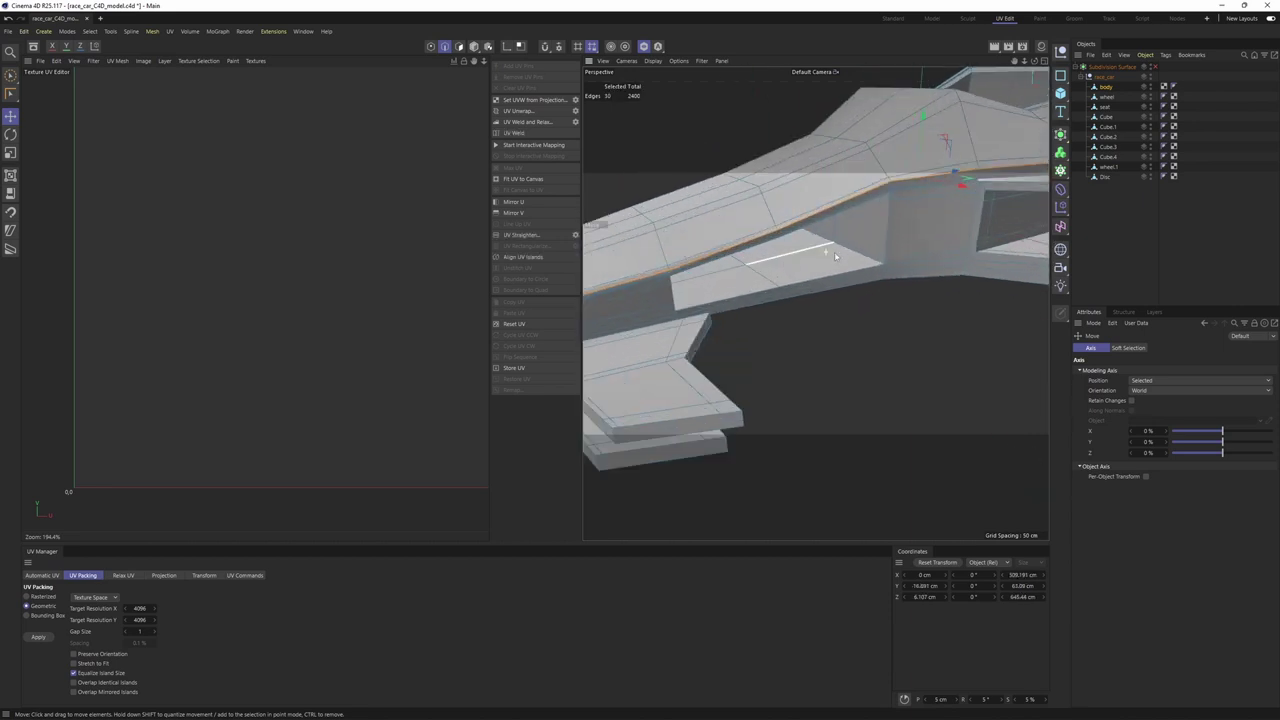
# Step: Add the border edges of the front side opening to the seam selection
pyautogui.scroll(3, 908, 234)
pyautogui.keyDown('shift'); pyautogui.click(911, 230); pyautogui.keyUp('shift')
pyautogui.keyDown('shift'); pyautogui.doubleClick(874, 278); pyautogui.keyUp('shift')
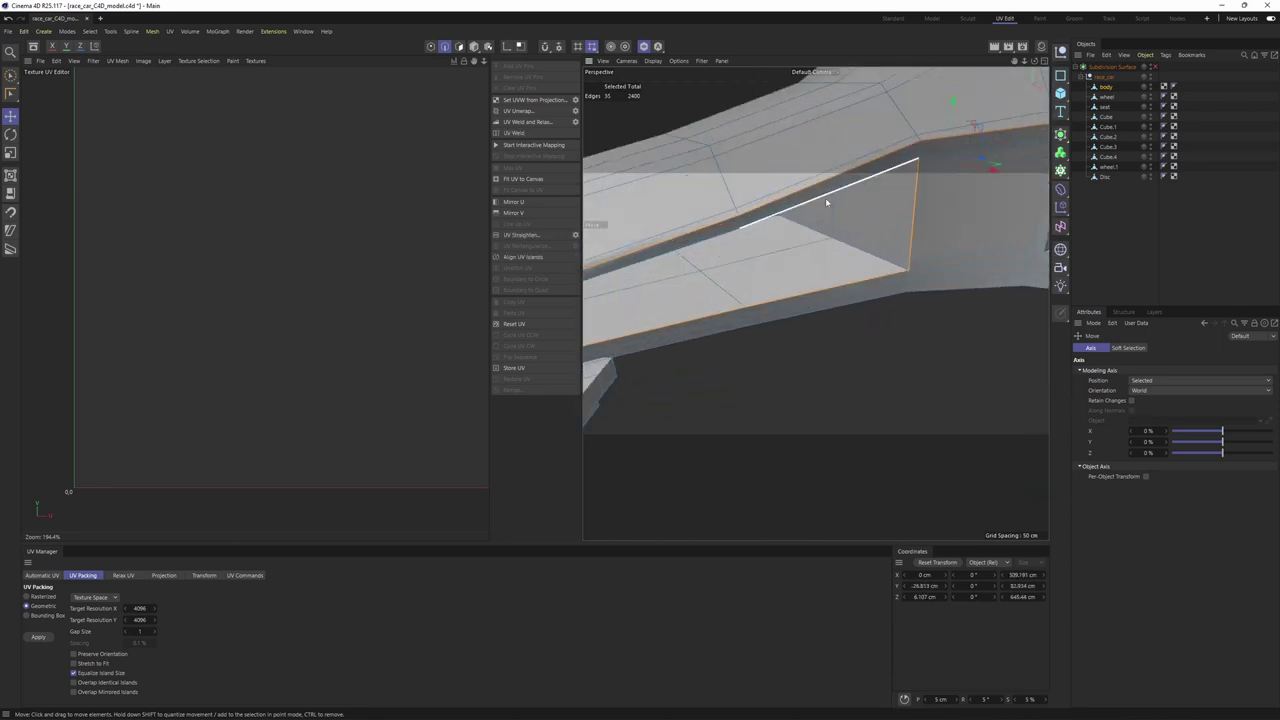
pyautogui.keyDown('shift'); pyautogui.doubleClick(826, 198); pyautogui.keyUp('shift')
pyautogui.scroll(-4, 864, 214)
pyautogui.keyDown('alt'); pyautogui.moveTo(864, 214); pyautogui.dragTo(975, 205, button='middle'); pyautogui.keyUp('alt')
pyautogui.scroll(4, 760, 233)
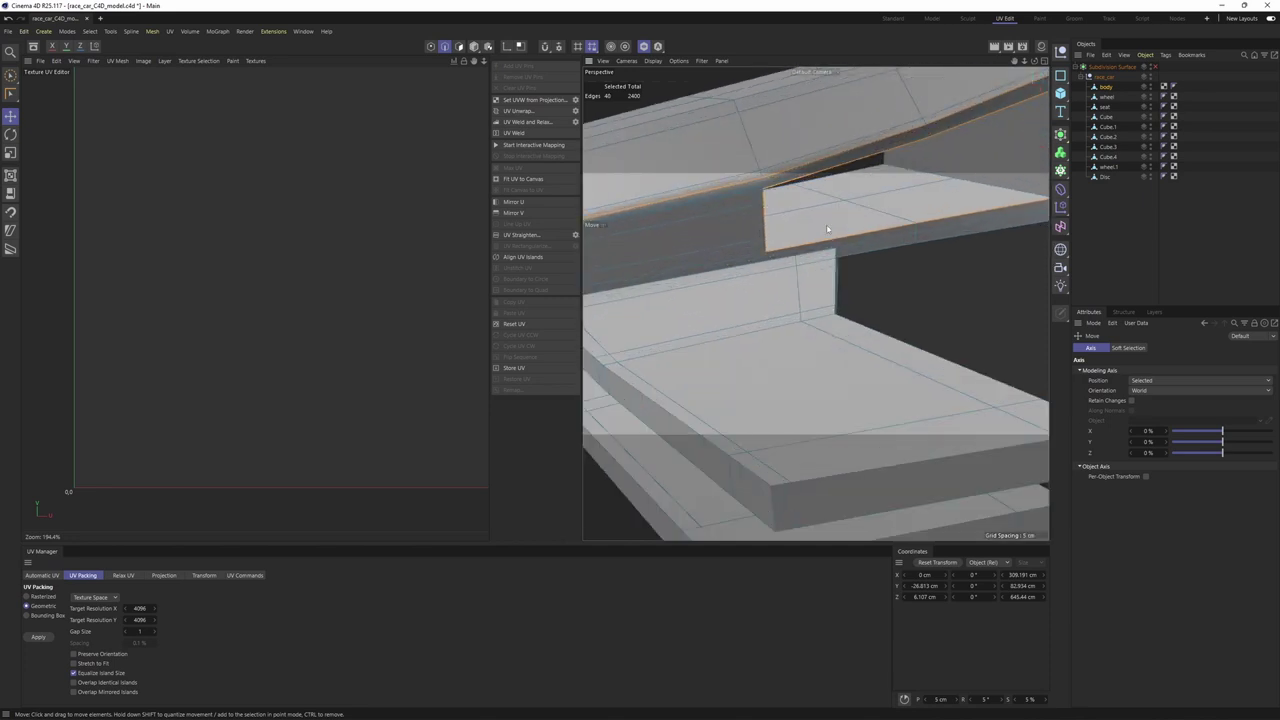
pyautogui.keyDown('alt'); pyautogui.moveTo(827, 229); pyautogui.dragTo(874, 305); pyautogui.keyUp('alt')
pyautogui.scroll(2, 725, 194)
pyautogui.scroll(-5, 845, 198)
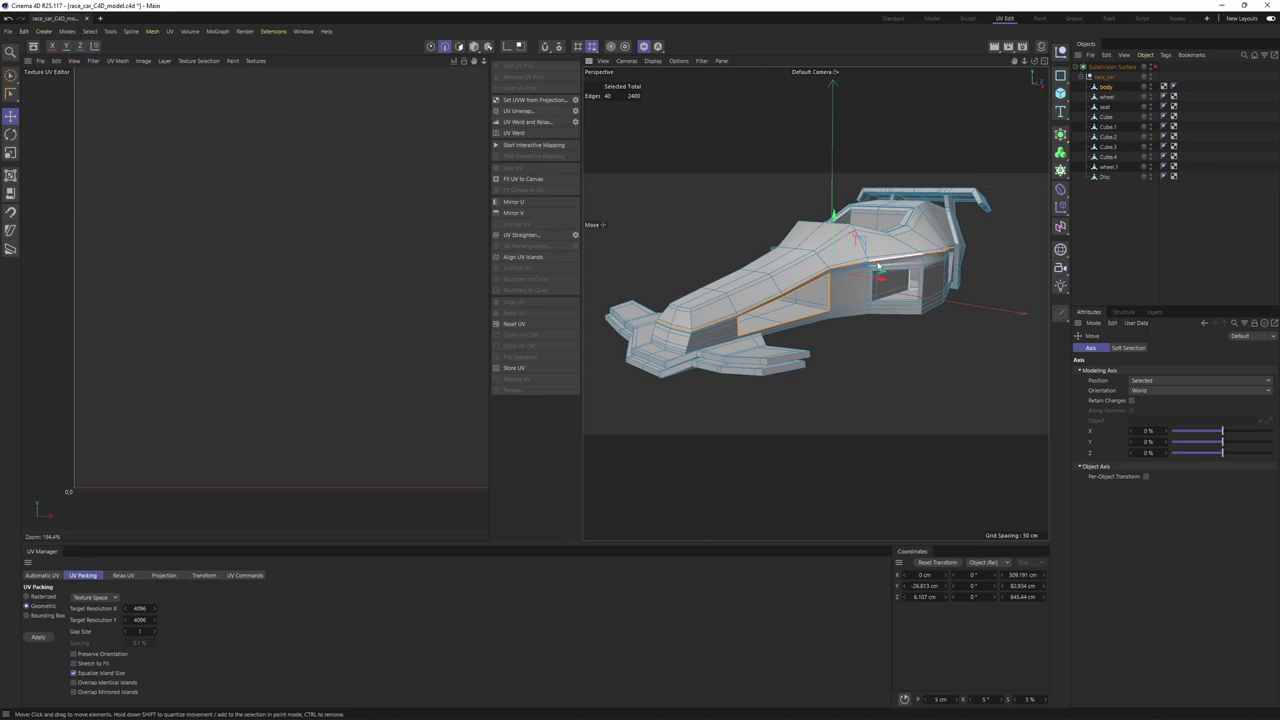
# Step: Clear the manual edge selection on the body
pyautogui.click(90, 31)
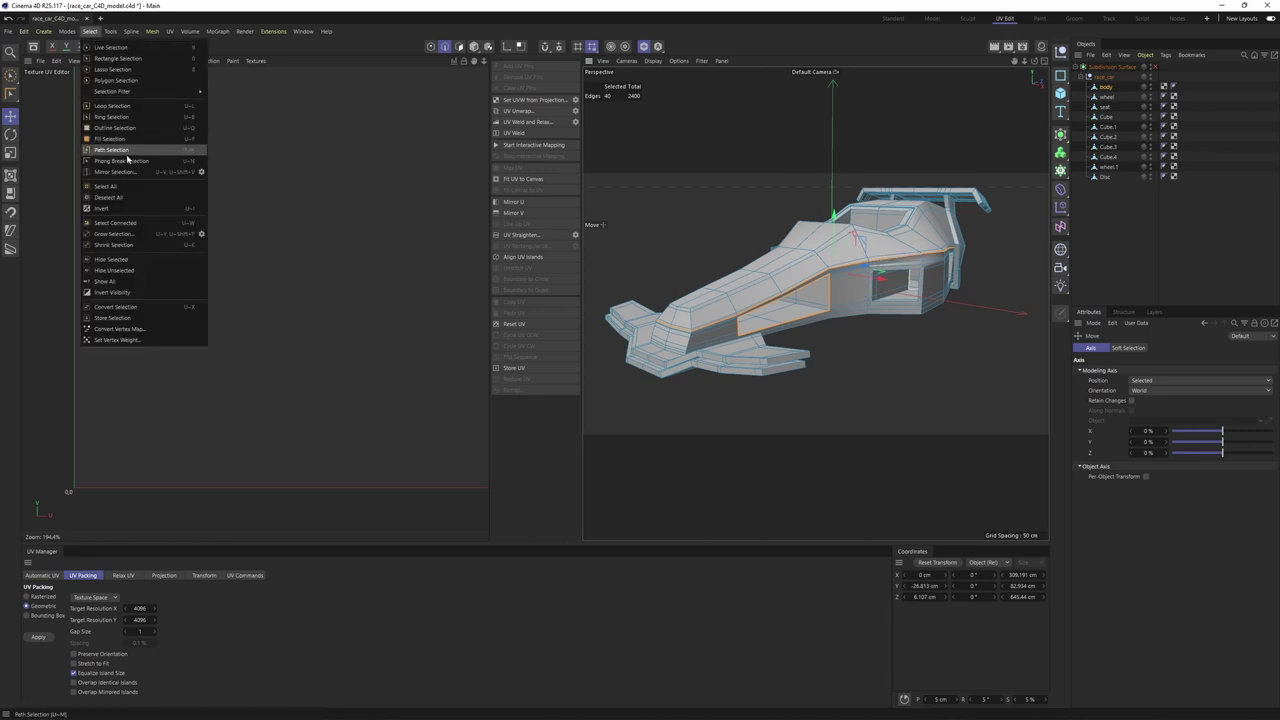
pyautogui.click(949, 340)
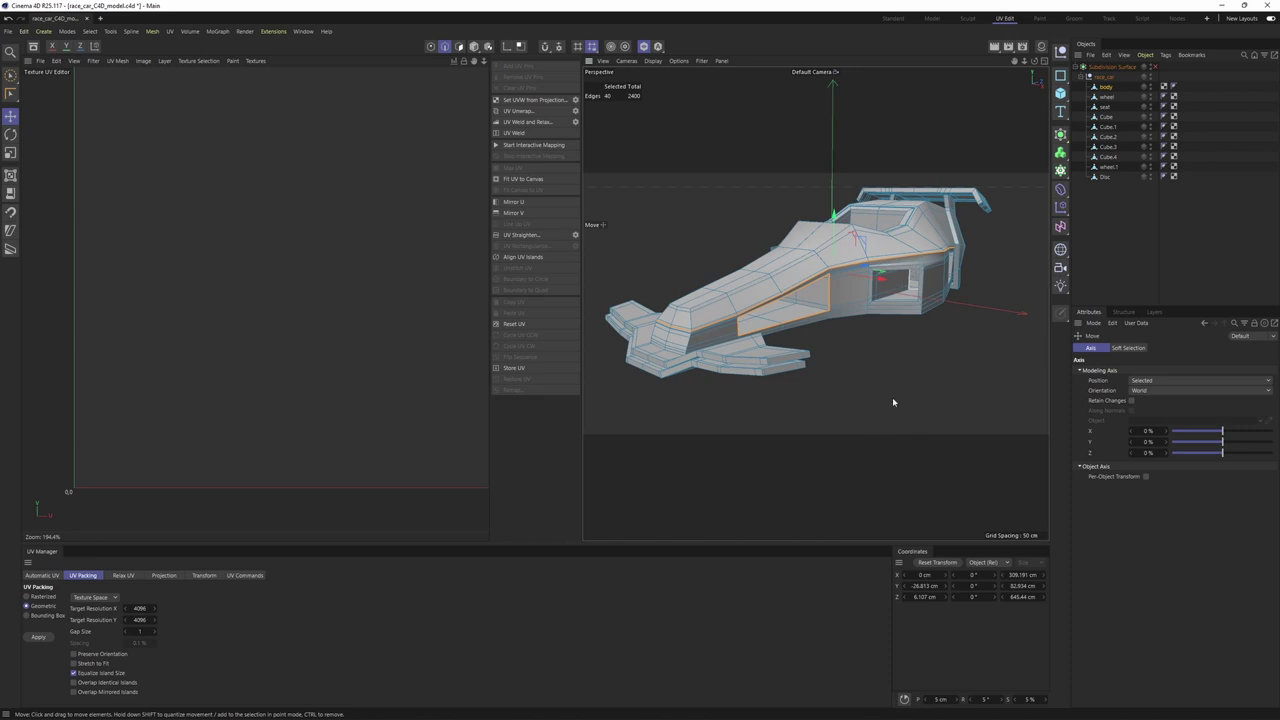
pyautogui.click(956, 365)
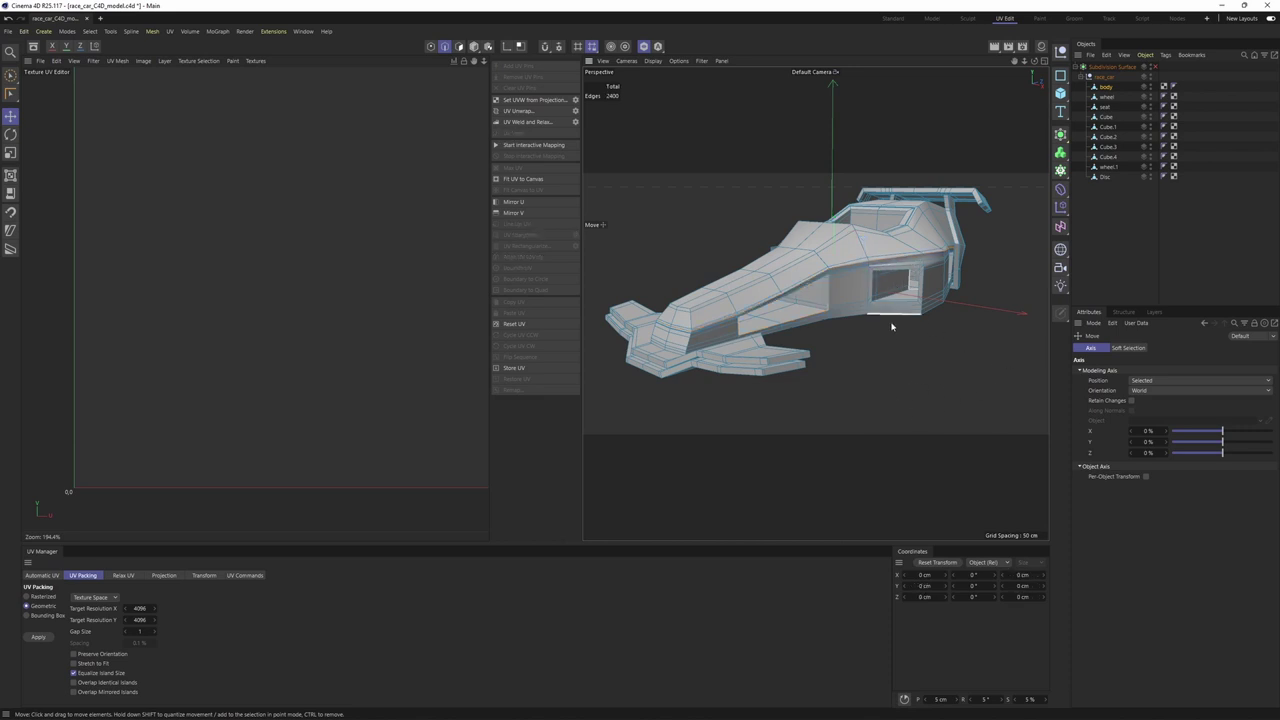
# Step: Select all the body's polygons, then return to edge mode
pyautogui.click(90, 31)
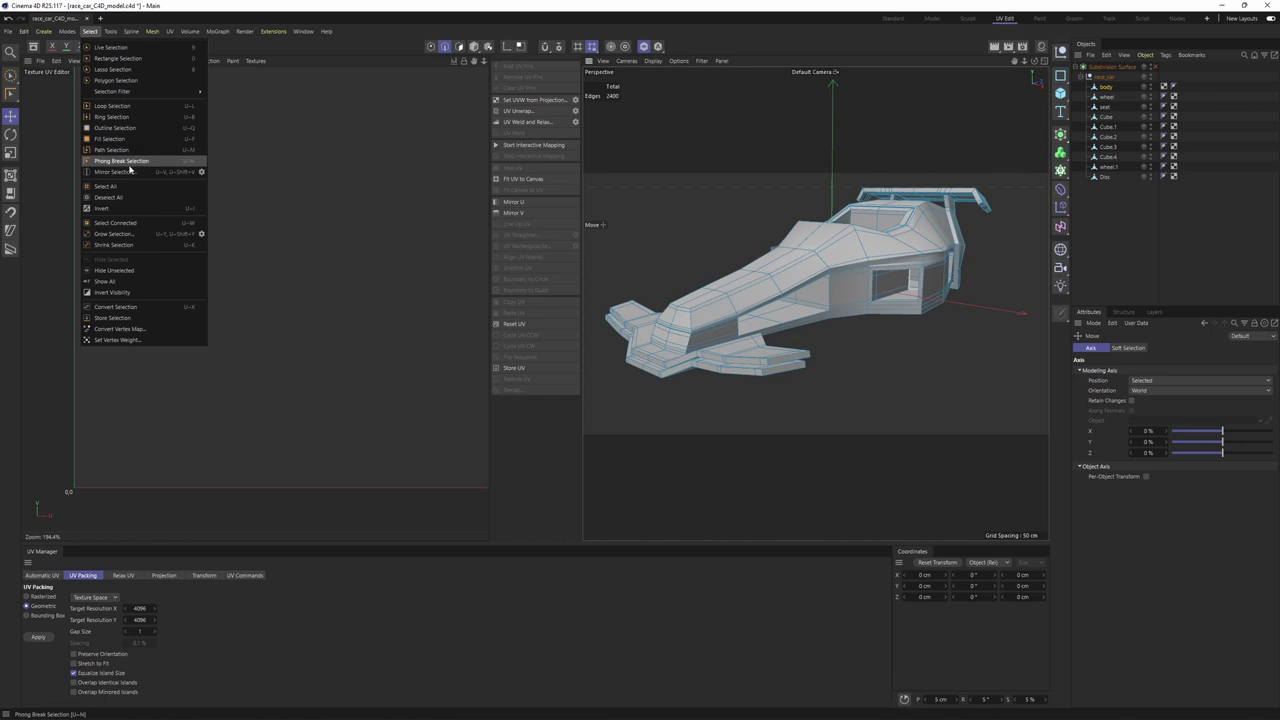
pyautogui.click(443, 47)
pyautogui.click(443, 46)
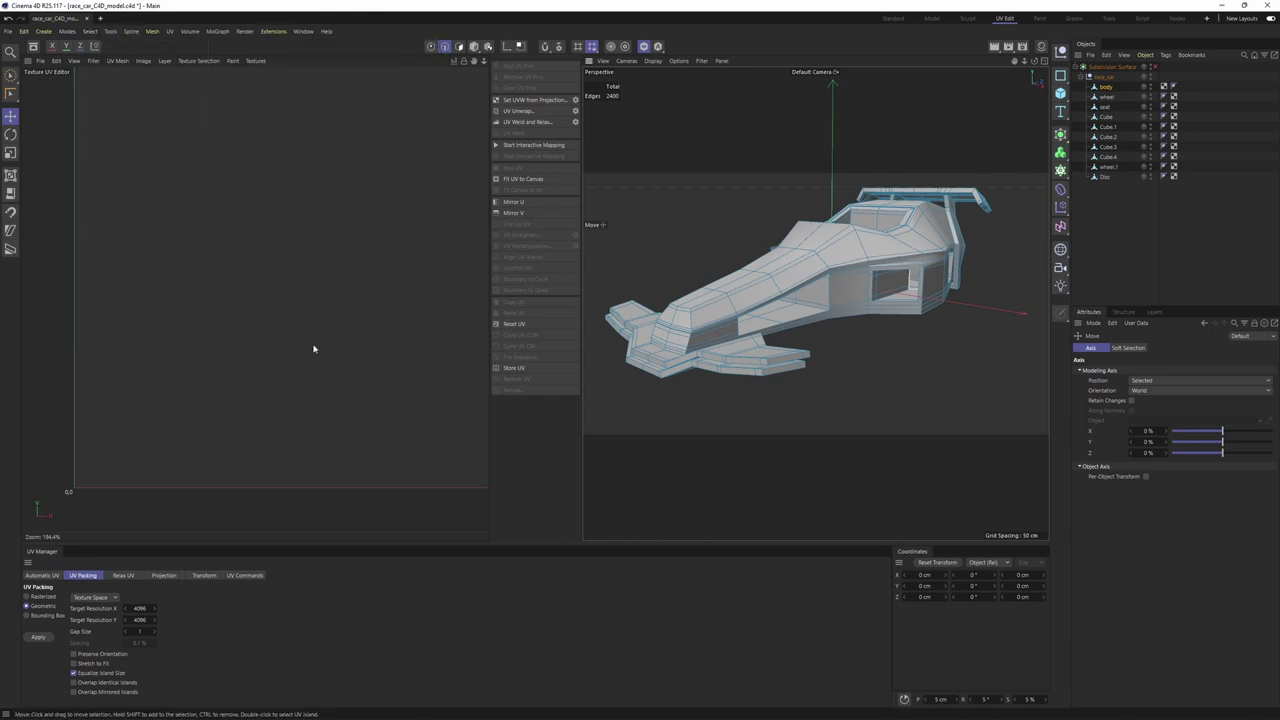
pyautogui.press('Return')
pyautogui.hotkey('ctrl', 'a')
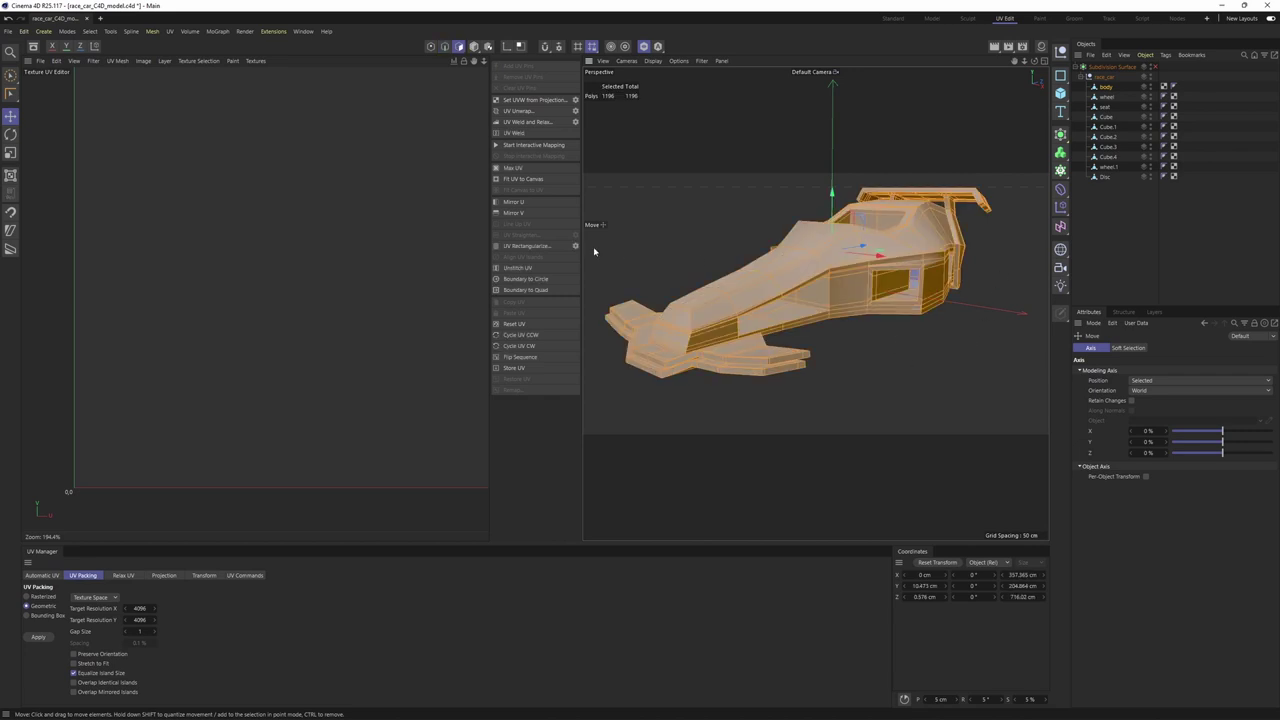
pyautogui.press('Return')
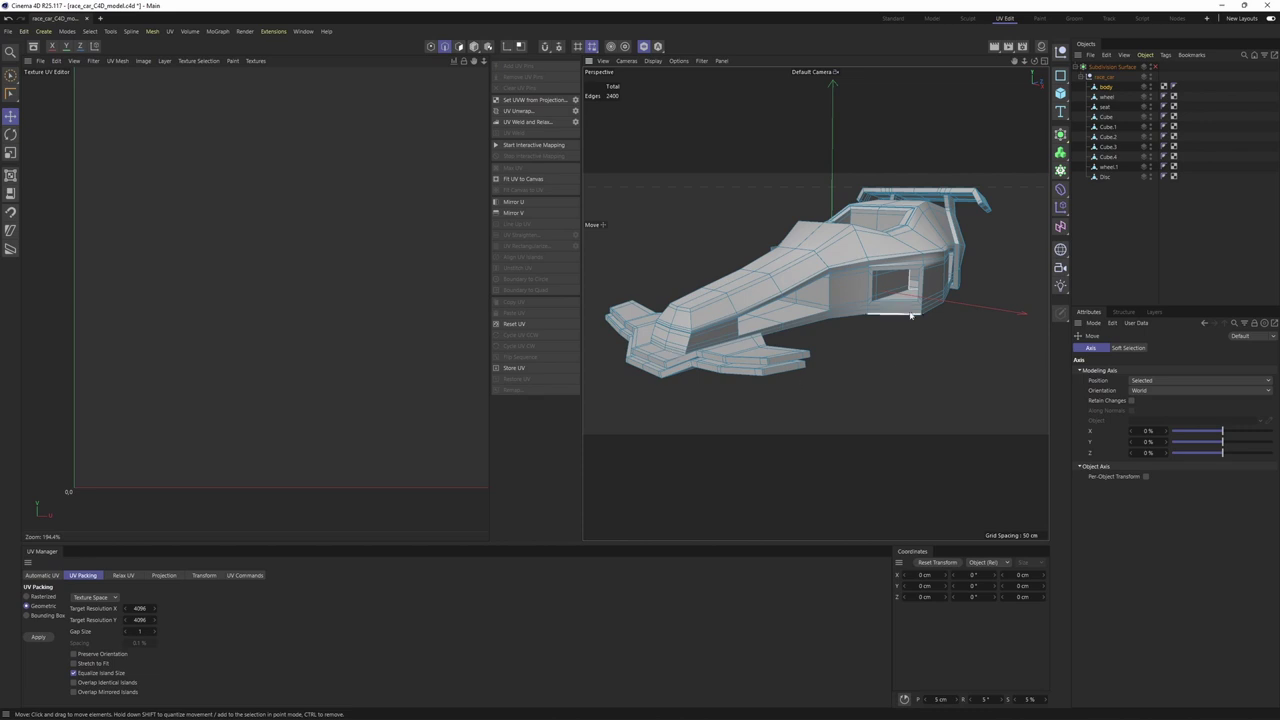
# Step: Start Phong Break Selection on the body's edges and set the Phong Angle to 21.6°
pyautogui.click(90, 31)
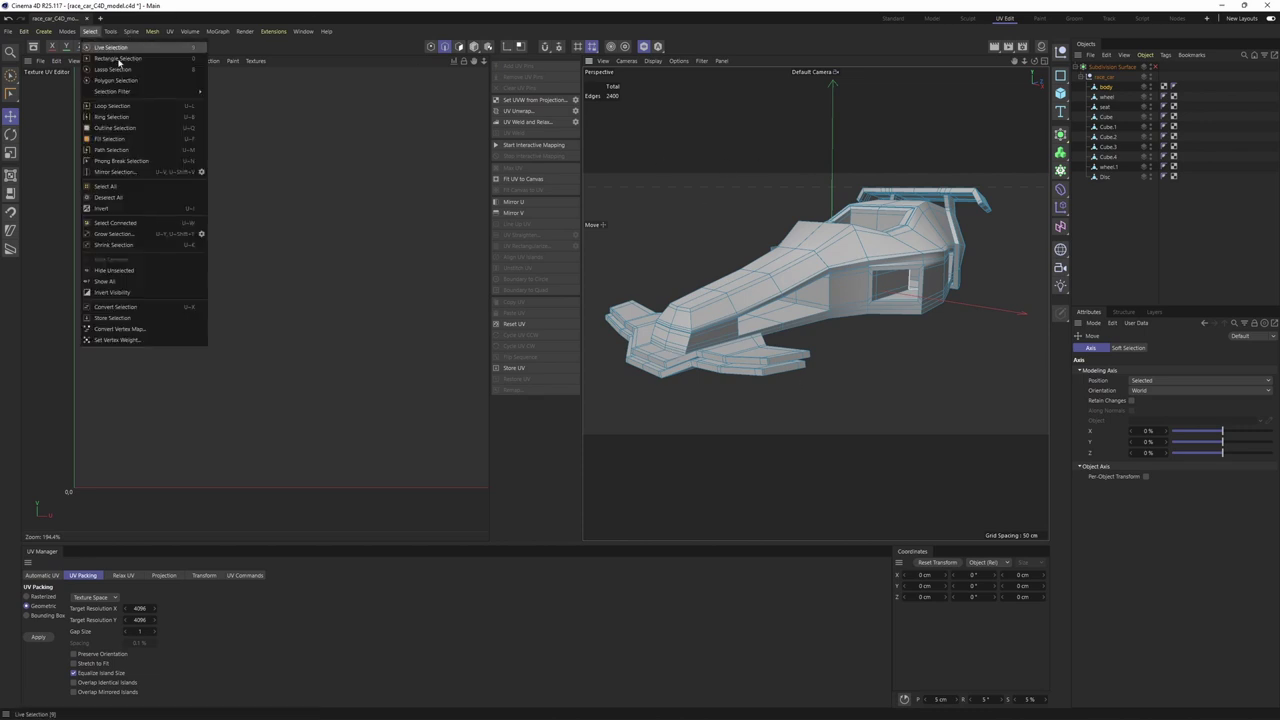
pyautogui.click(121, 161)
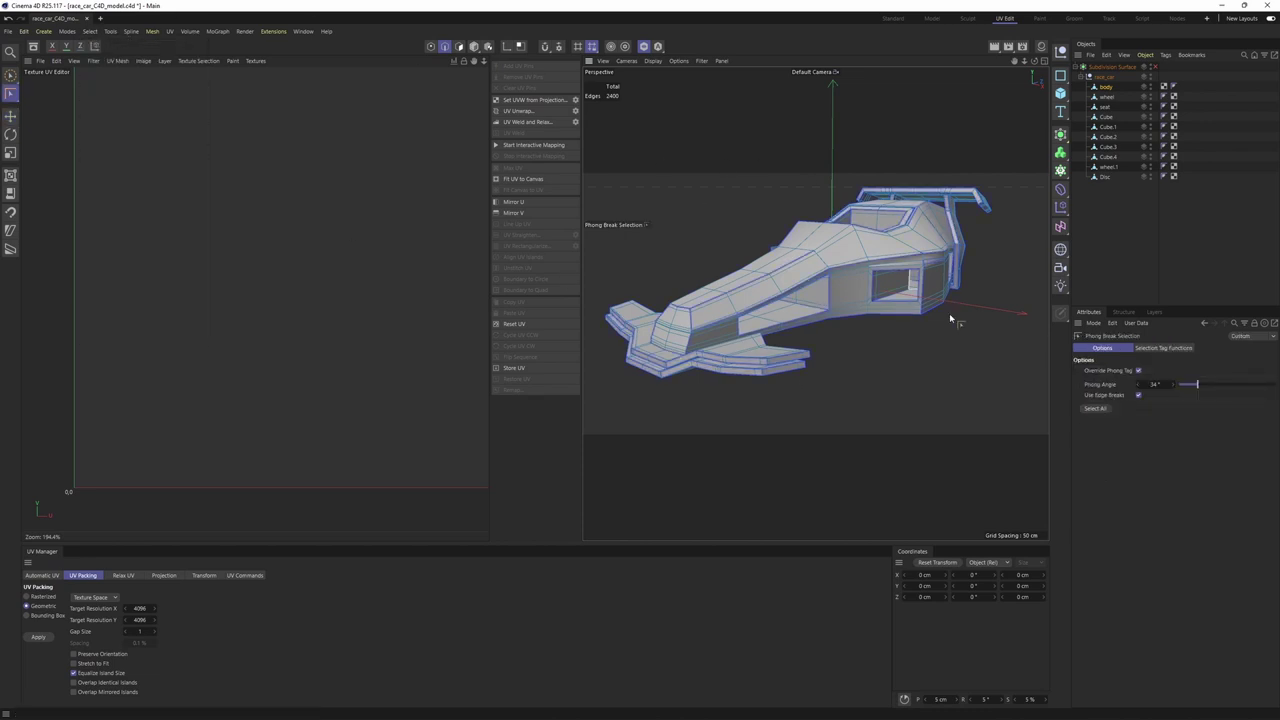
pyautogui.scroll(5, 924, 292)
pyautogui.keyDown('alt'); pyautogui.moveTo(891, 289); pyautogui.dragTo(832, 290); pyautogui.keyUp('alt')
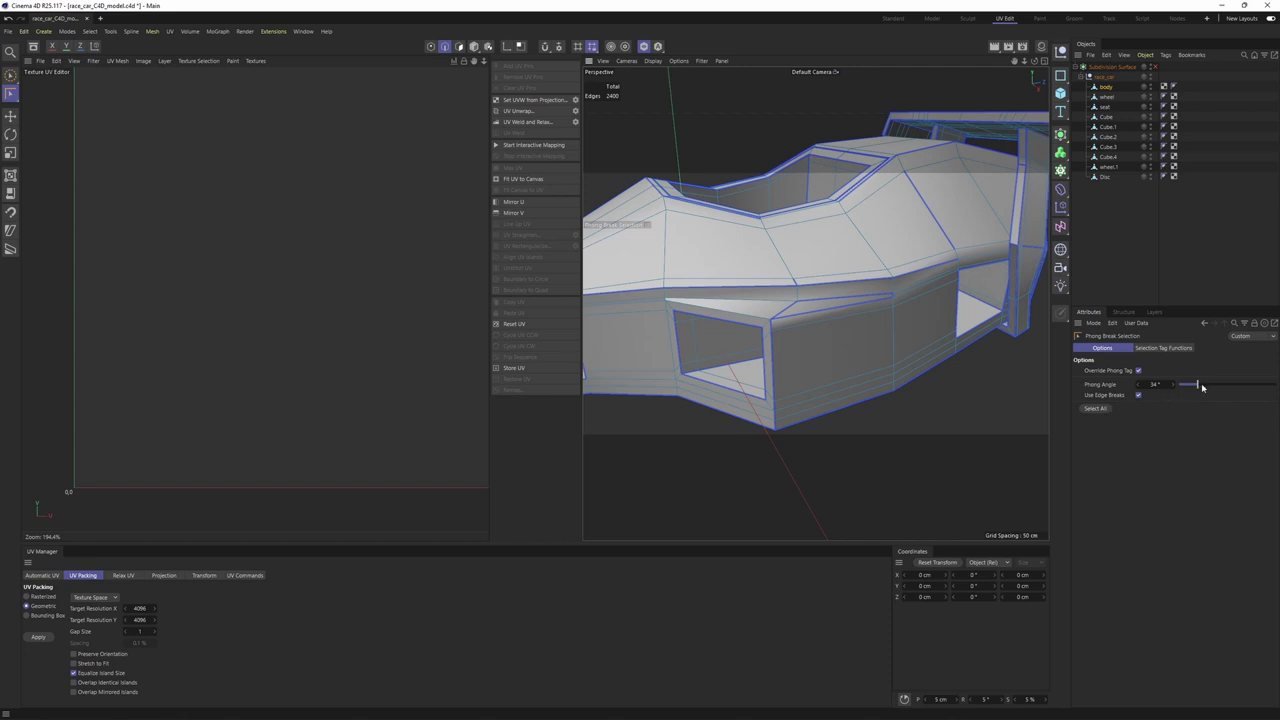
pyautogui.keyDown('alt'); pyautogui.moveTo(878, 300); pyautogui.dragTo(930, 270); pyautogui.keyUp('alt')
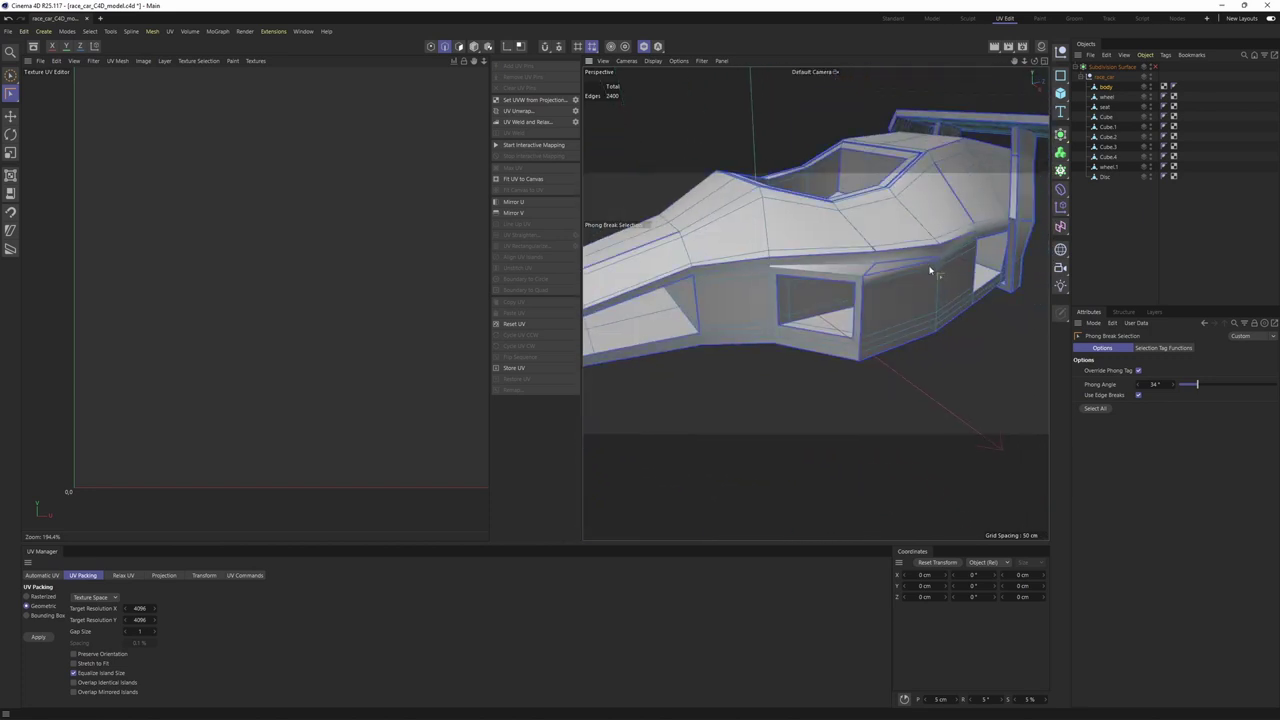
pyautogui.scroll(4, 930, 270)
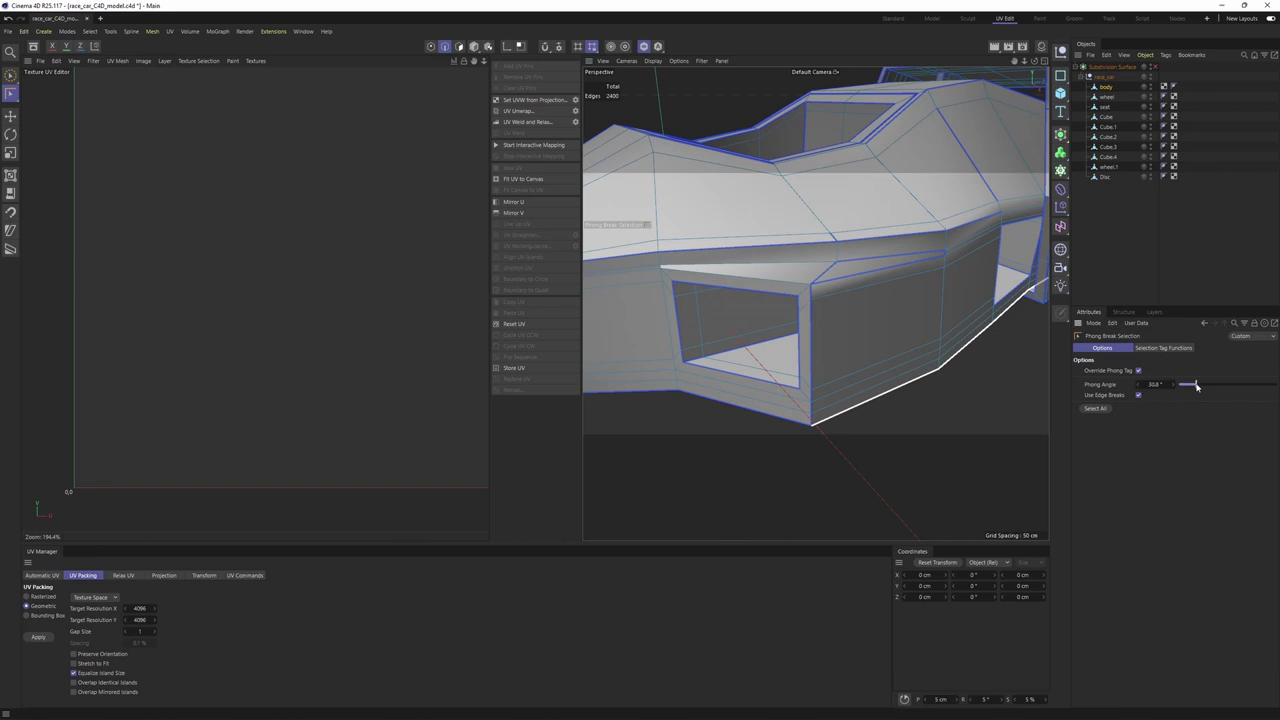
pyautogui.moveTo(1196, 386); pyautogui.dragTo(1193, 386)
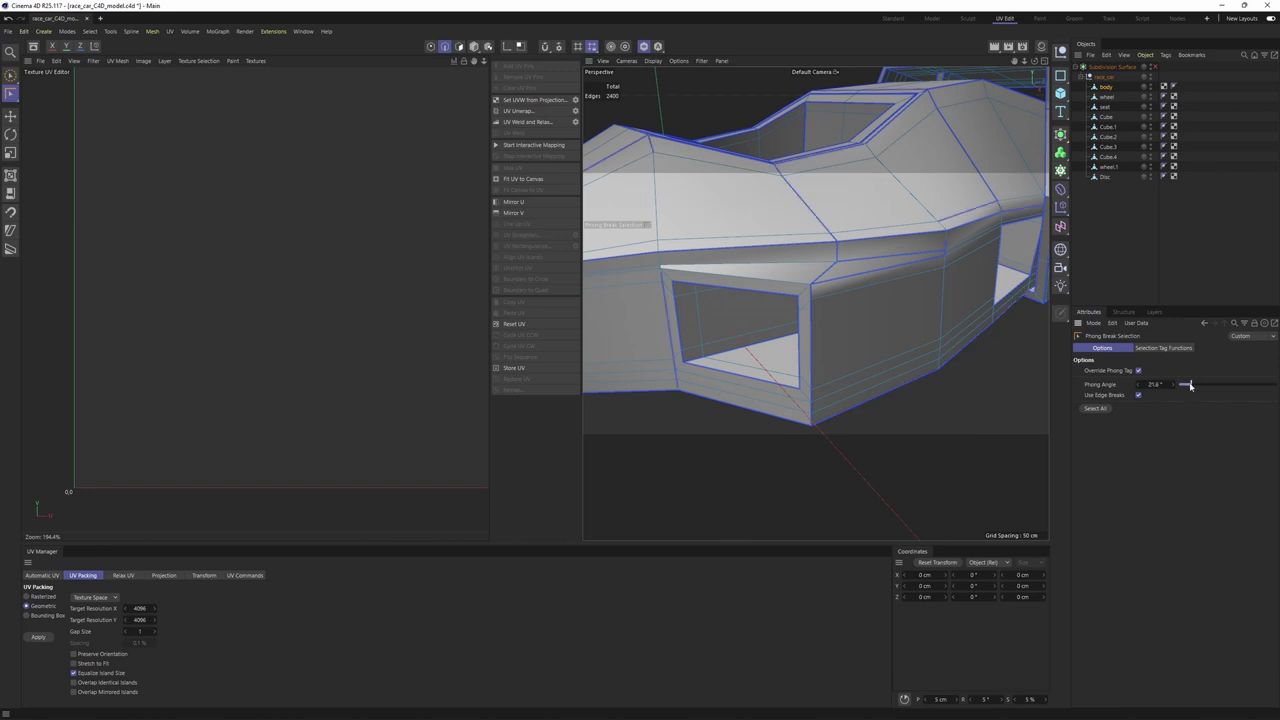
# Step: Check the highlighted break edges around the body, select all of them and switch to the Move tool
pyautogui.scroll(-4, 869, 274)
pyautogui.keyDown('alt'); pyautogui.moveTo(869, 274); pyautogui.dragTo(772, 362); pyautogui.keyUp('alt')
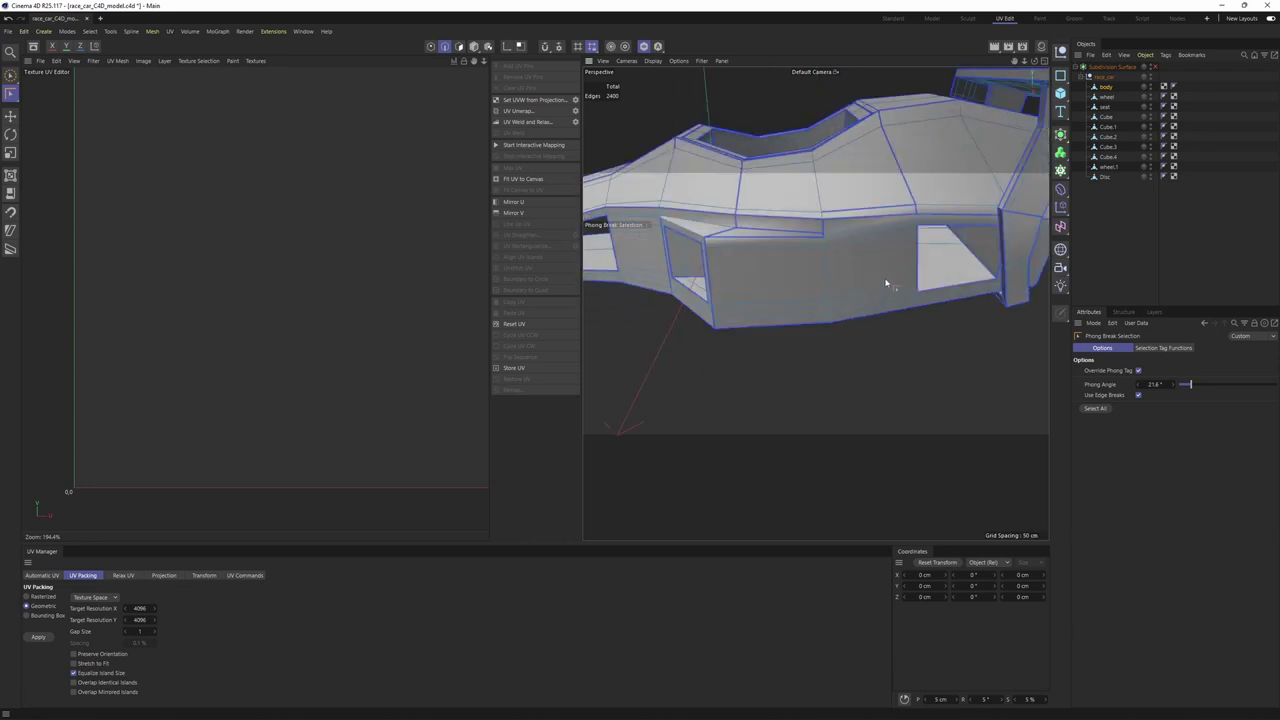
pyautogui.keyDown('alt'); pyautogui.moveTo(885, 283); pyautogui.dragTo(831, 217); pyautogui.keyUp('alt')
pyautogui.keyDown('alt'); pyautogui.moveTo(839, 239); pyautogui.dragTo(900, 268); pyautogui.keyUp('alt')
pyautogui.scroll(-3, 815, 300)
pyautogui.keyDown('alt'); pyautogui.moveTo(815, 300); pyautogui.dragTo(951, 234); pyautogui.keyUp('alt')
pyautogui.scroll(5, 822, 316)
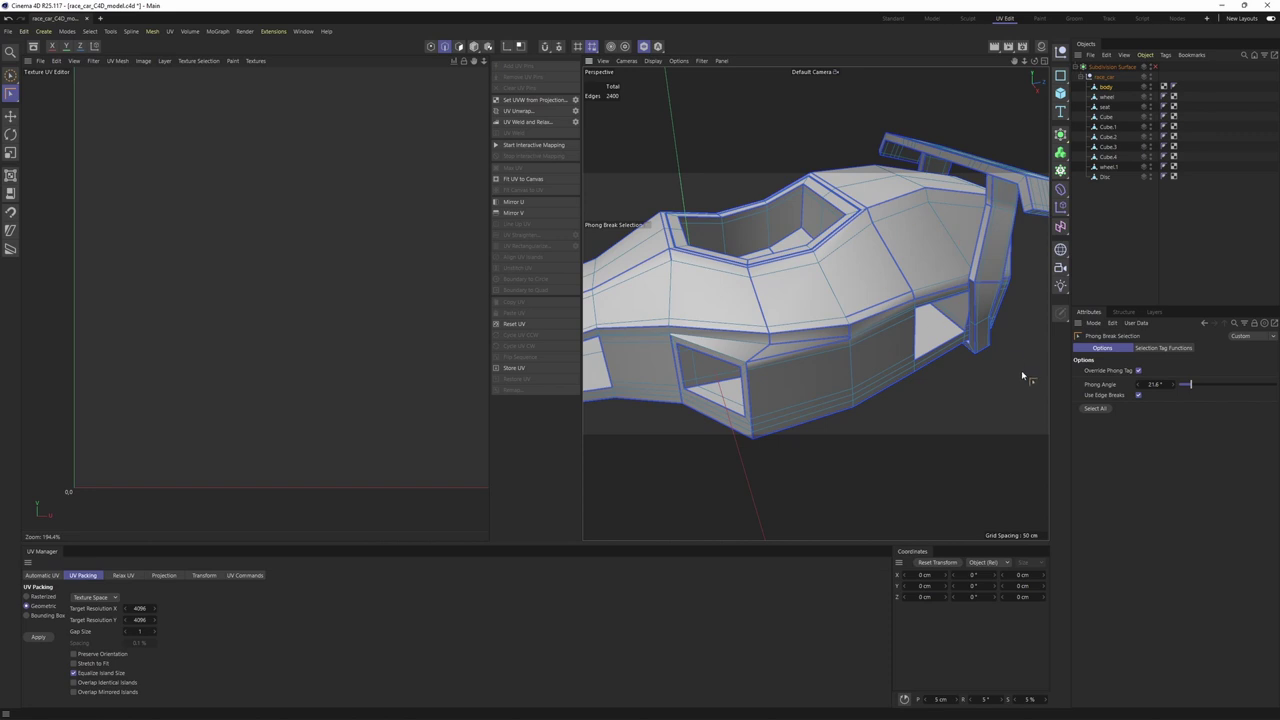
pyautogui.click(1100, 410)
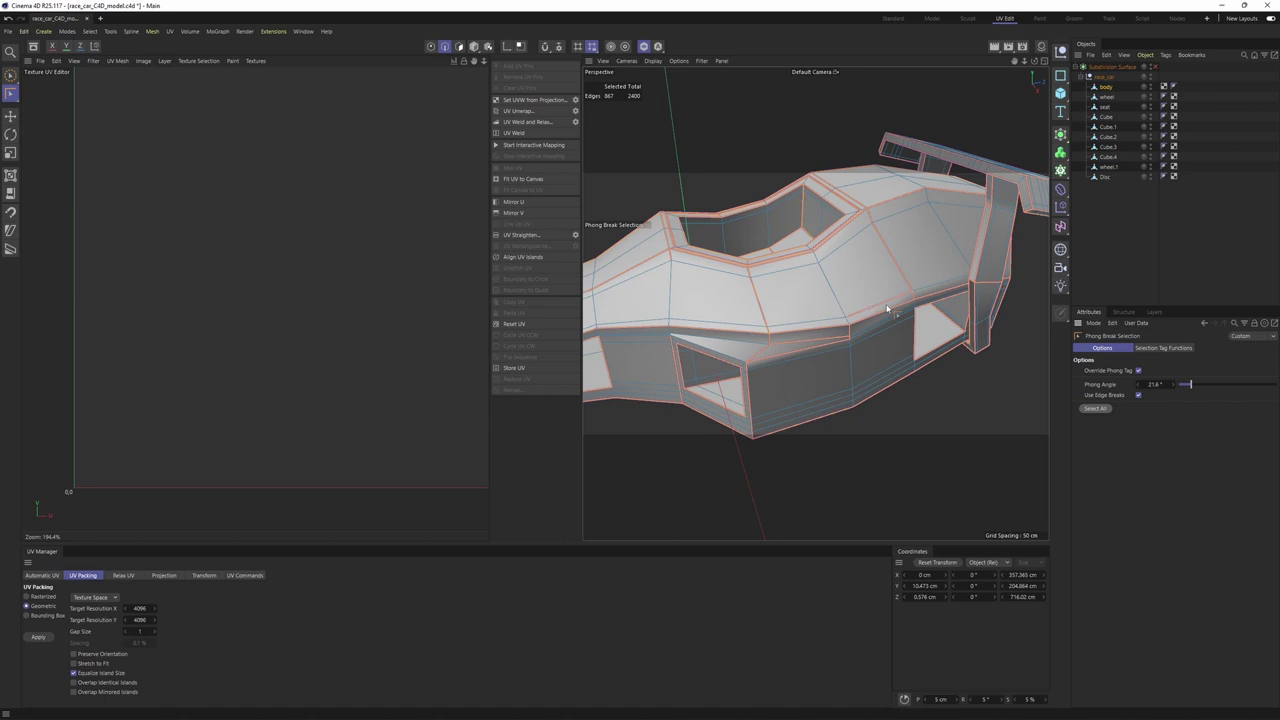
pyautogui.press('e')
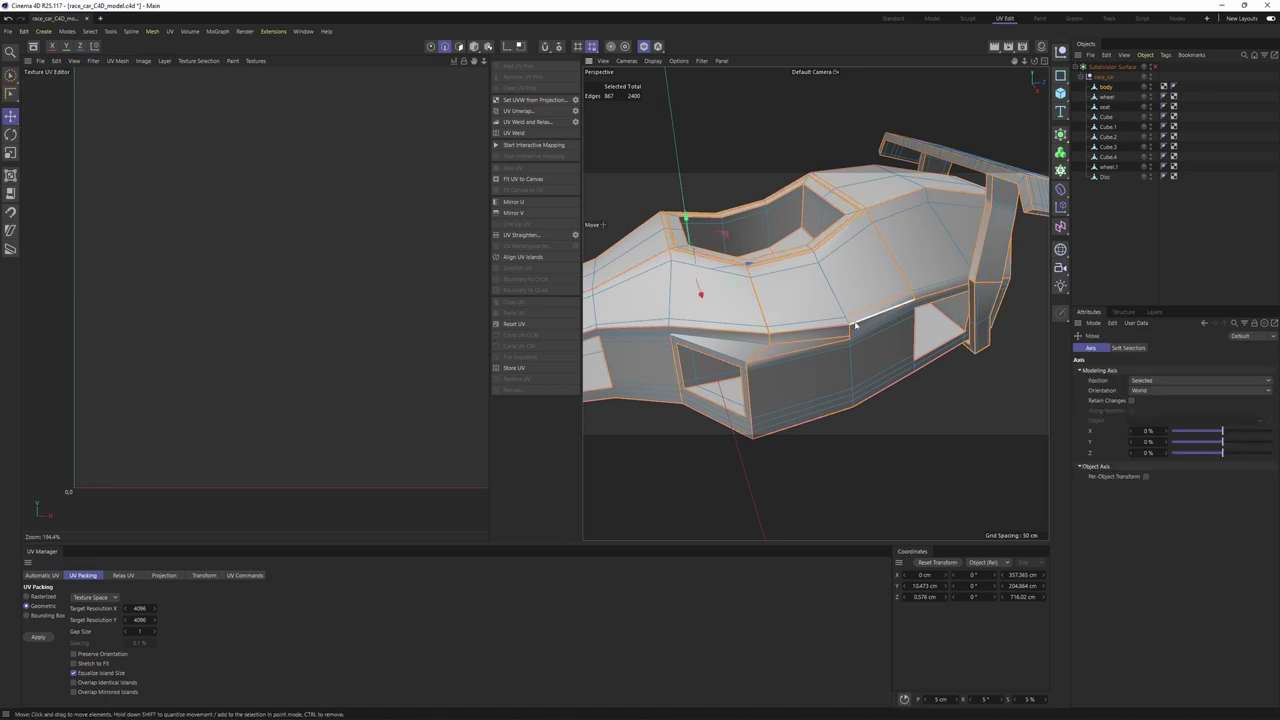
# Step: Deselect the unneeded cross edges on the body's upper panel and refine the seam selection around the near side pod
pyautogui.keyDown('alt'); pyautogui.moveTo(855, 325); pyautogui.dragTo(871, 288); pyautogui.keyUp('alt')
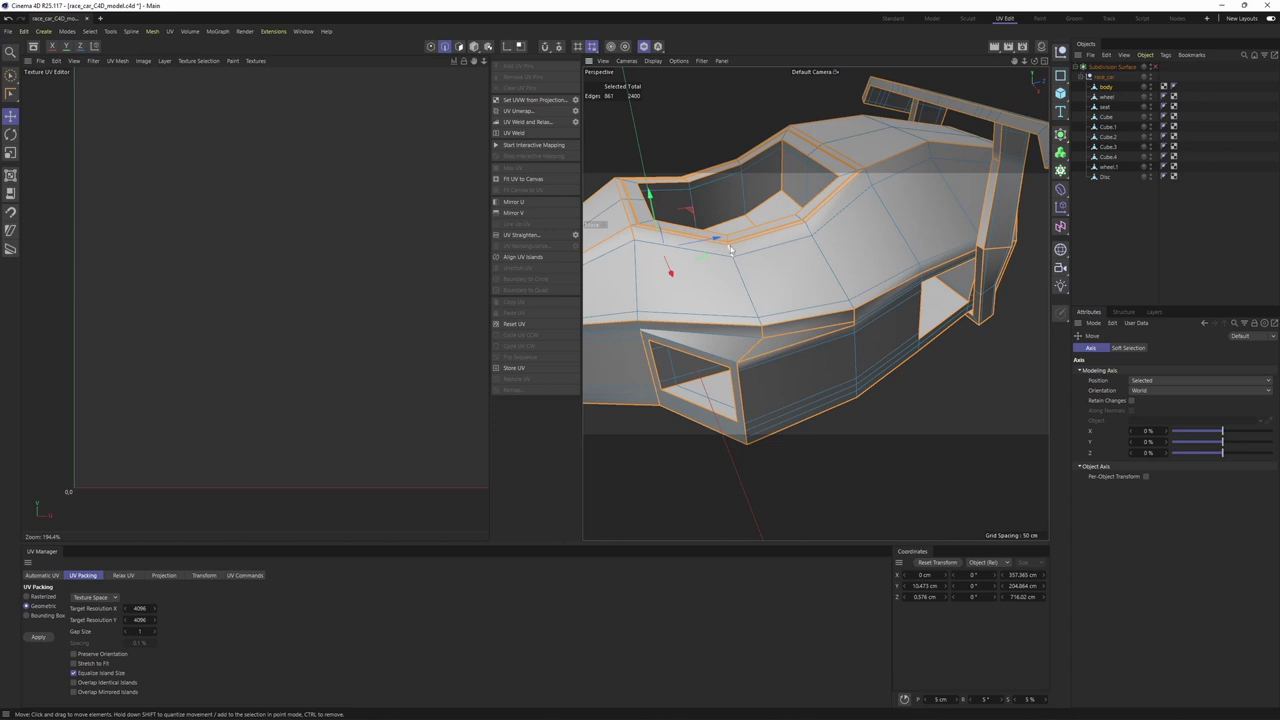
pyautogui.keyDown('alt'); pyautogui.moveTo(817, 301); pyautogui.dragTo(853, 251); pyautogui.keyUp('alt')
pyautogui.keyDown('alt'); pyautogui.moveTo(816, 303); pyautogui.dragTo(857, 297, button='right'); pyautogui.keyUp('alt')
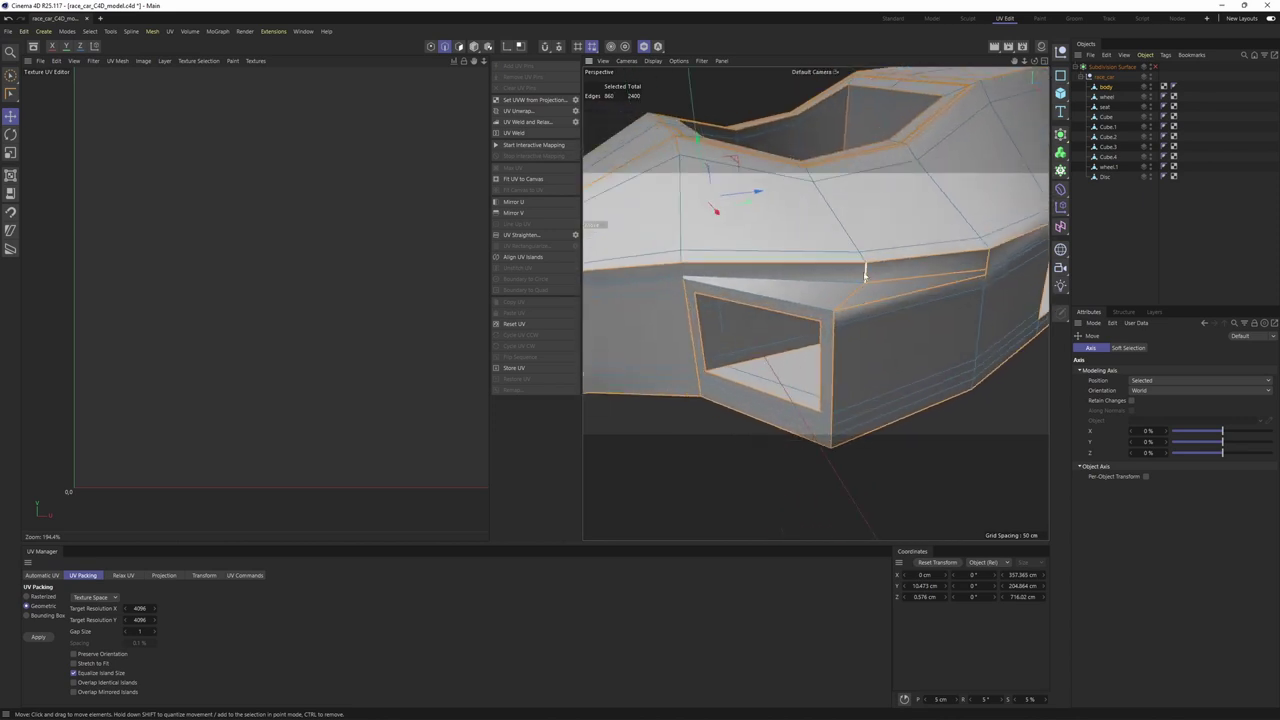
pyautogui.keyDown('alt'); pyautogui.moveTo(865, 272); pyautogui.dragTo(884, 295); pyautogui.keyUp('alt')
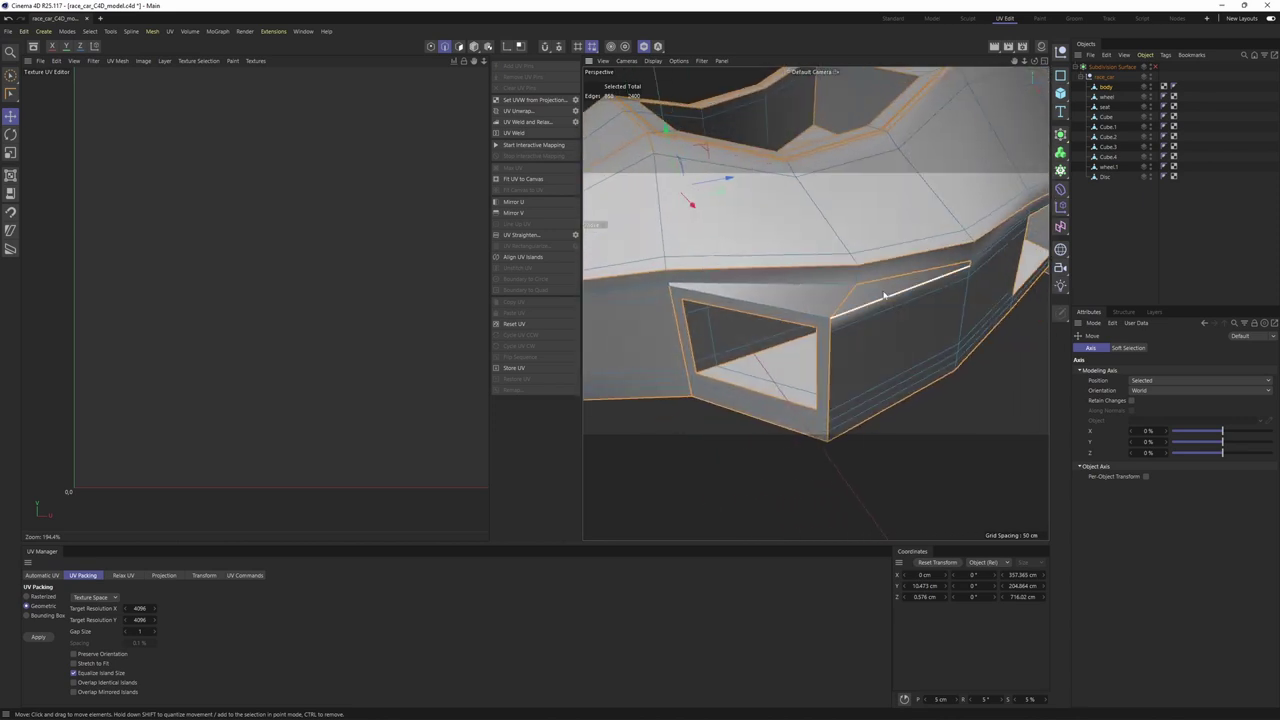
pyautogui.keyDown('alt'); pyautogui.moveTo(718, 307); pyautogui.dragTo(698, 301); pyautogui.keyUp('alt')
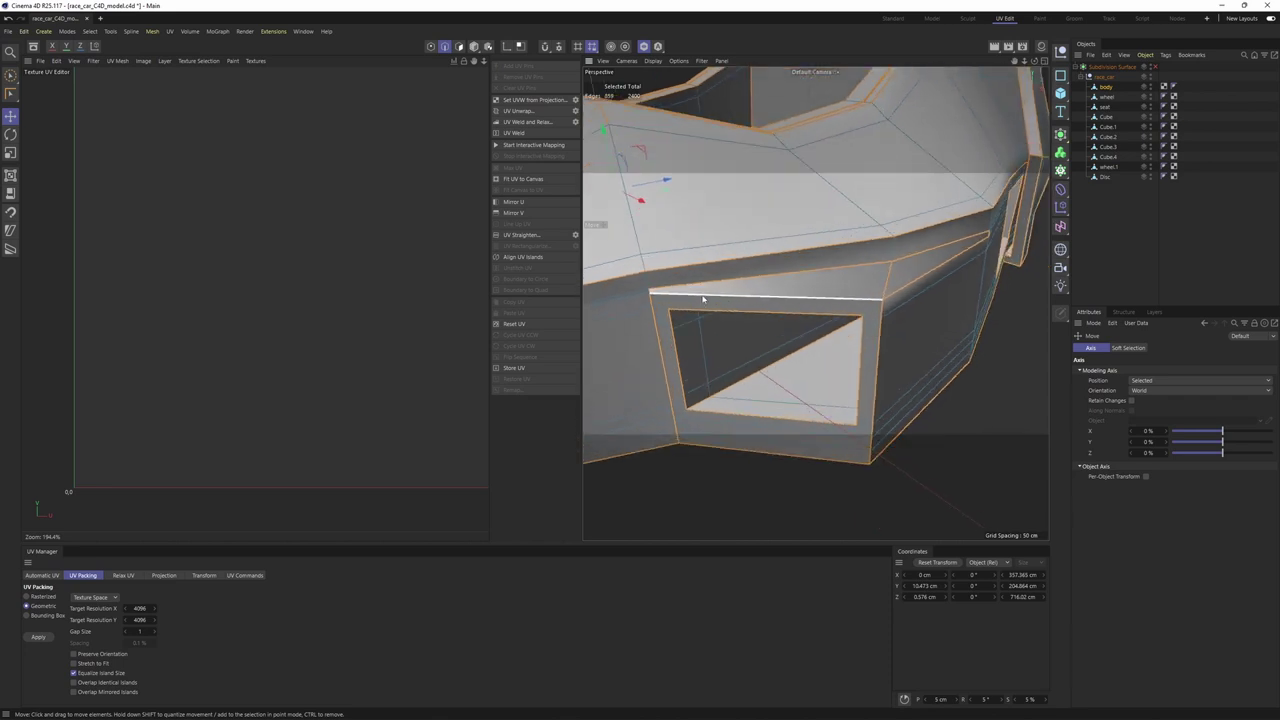
# Step: Refine the seam edge selection around the side pod on the body's opposite side and unwrap the UVs
pyautogui.scroll(4, 703, 298)
pyautogui.scroll(-4, 850, 294)
pyautogui.keyDown('alt'); pyautogui.moveTo(925, 298); pyautogui.dragTo(820, 311); pyautogui.keyUp('alt')
pyautogui.scroll(2, 798, 286)
pyautogui.keyDown('alt'); pyautogui.moveTo(875, 234); pyautogui.dragTo(883, 275); pyautogui.keyUp('alt')
pyautogui.scroll(-4, 800, 262)
pyautogui.scroll(3, 800, 270)
pyautogui.scroll(3, 914, 305)
pyautogui.keyDown('alt'); pyautogui.moveTo(697, 262); pyautogui.dragTo(741, 275); pyautogui.keyUp('alt')
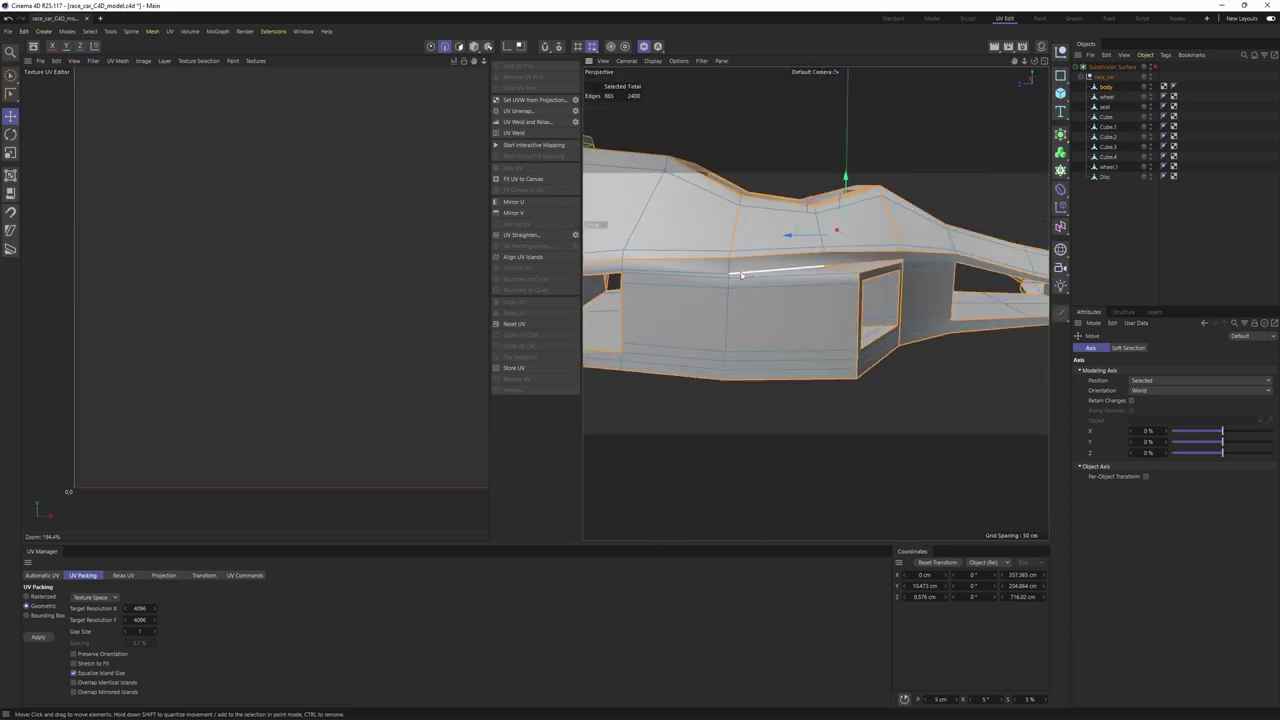
pyautogui.keyDown('shift'); pyautogui.doubleClick(725, 377); pyautogui.keyUp('shift')
pyautogui.keyDown('alt'); pyautogui.moveTo(850, 290); pyautogui.dragTo(789, 274); pyautogui.keyUp('alt')
pyautogui.keyDown('alt'); pyautogui.moveTo(881, 282); pyautogui.dragTo(782, 336); pyautogui.keyUp('alt')
pyautogui.moveTo(807, 238)
pyautogui.keyDown('alt'); pyautogui.mouseDown()
pyautogui.moveTo(801, 404)
pyautogui.moveTo(862, 235)
pyautogui.moveTo(917, 311)
pyautogui.moveTo(846, 259)
pyautogui.moveTo(749, 240)
pyautogui.moveTo(799, 293)
pyautogui.moveTo(853, 320)
pyautogui.mouseUp(); pyautogui.keyUp('alt')
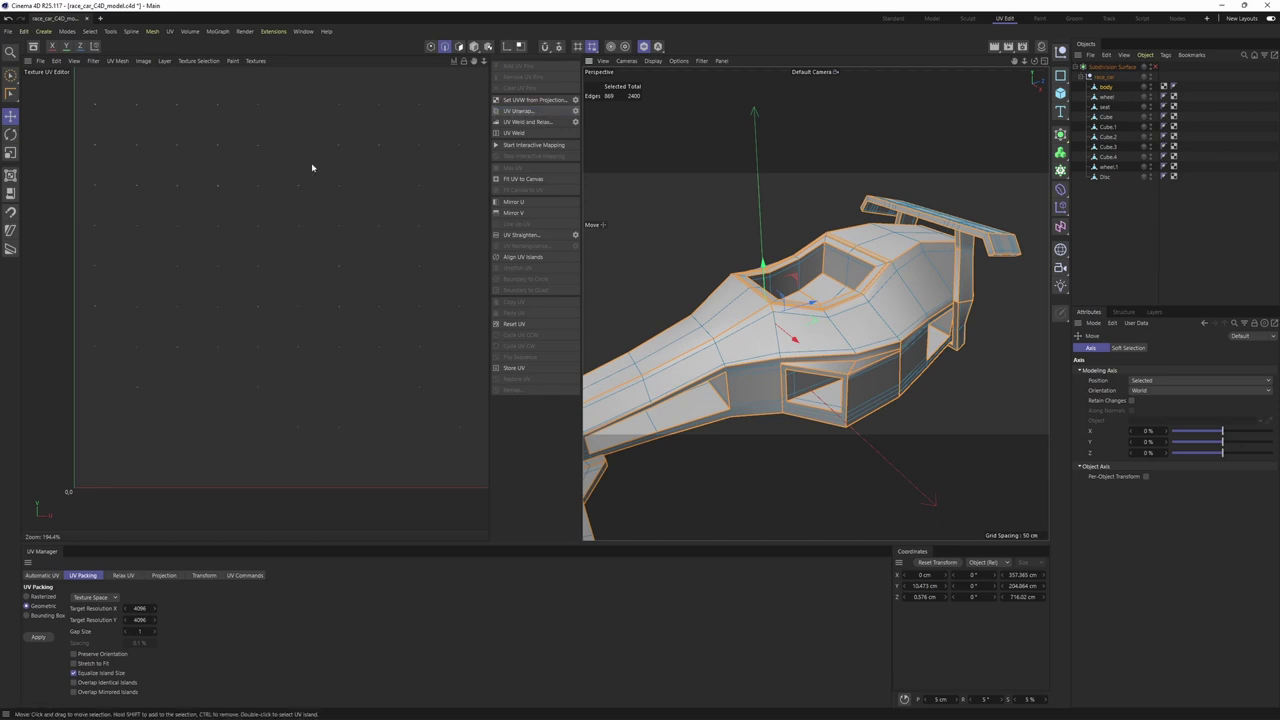
# Step: Inspect the tiny unwrapped islands in the UV editor and apply Geometric UV packing with Equalize Island Size
pyautogui.scroll(3, 186, 138)
pyautogui.scroll(-5, 243, 140)
pyautogui.keyDown('alt'); pyautogui.moveTo(243, 140); pyautogui.dragTo(244, 203, button='middle'); pyautogui.keyUp('alt')
pyautogui.scroll(5, 249, 144)
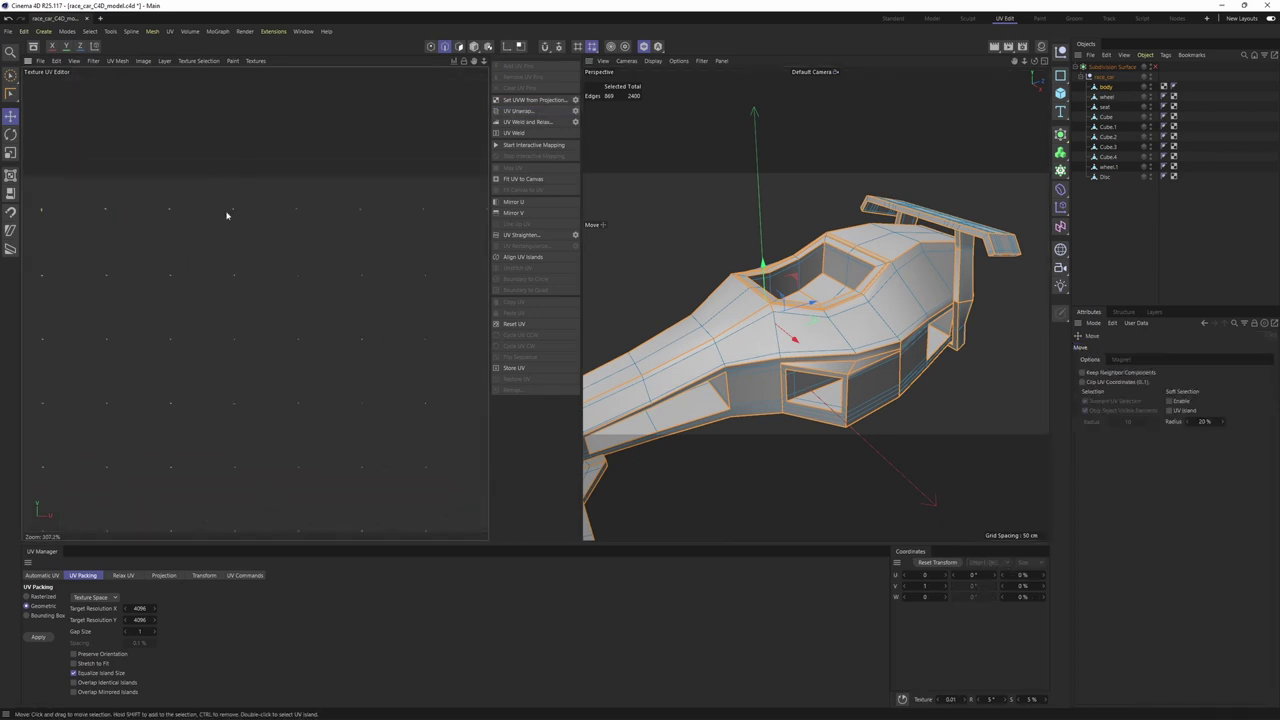
pyautogui.scroll(10, 228, 212)
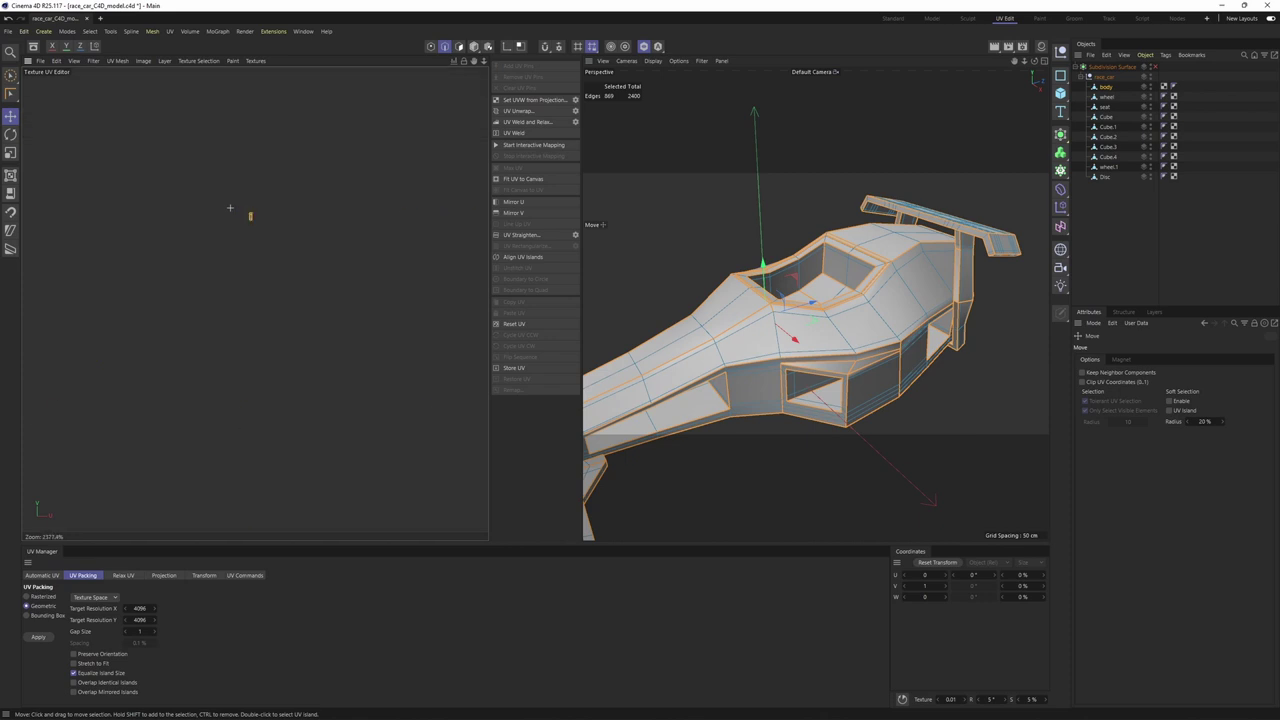
pyautogui.scroll(-15, 229, 208)
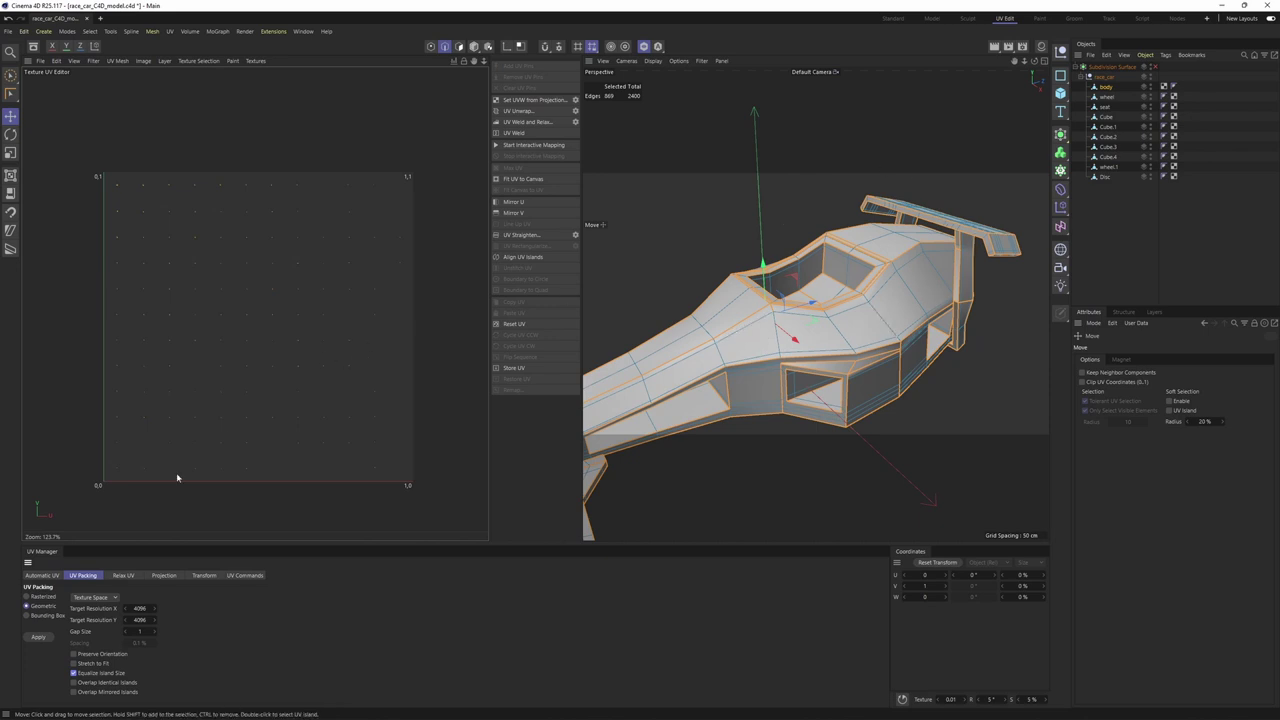
pyautogui.click(38, 637)
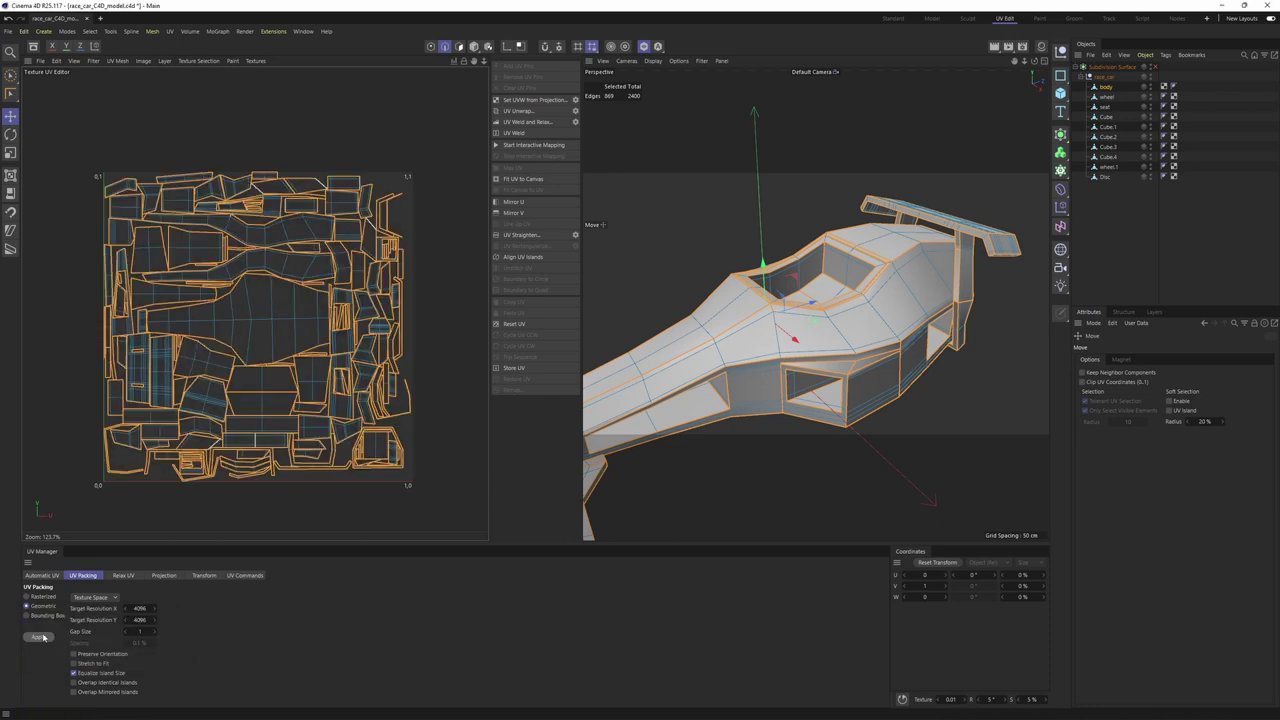
pyautogui.scroll(5, 263, 320)
pyautogui.scroll(-5, 281, 245)
pyautogui.scroll(3, 279, 247)
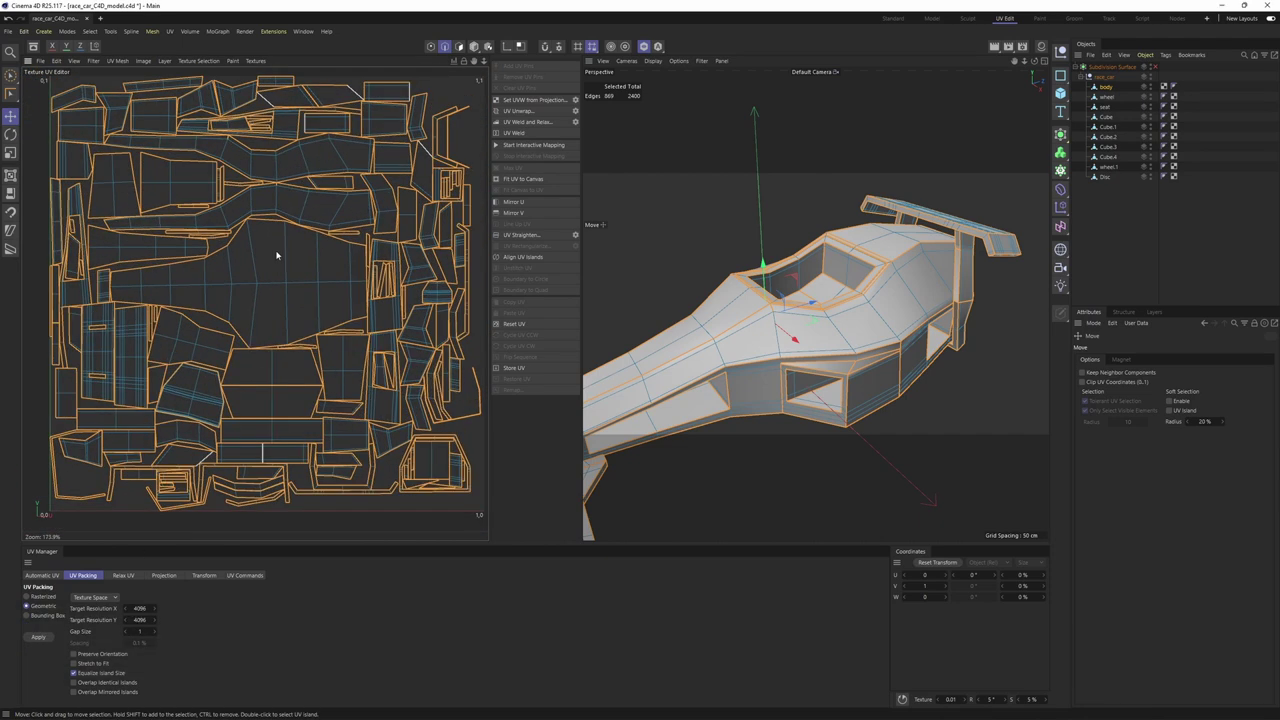
# Step: Switch to polygon mode and examine the packed UV islands across the layout for crooked or misaligned pieces
pyautogui.press('Return')
pyautogui.keyDown('alt'); pyautogui.moveTo(396, 345); pyautogui.dragTo(366, 351, button='middle'); pyautogui.keyUp('alt')
pyautogui.scroll(2, 368, 346)
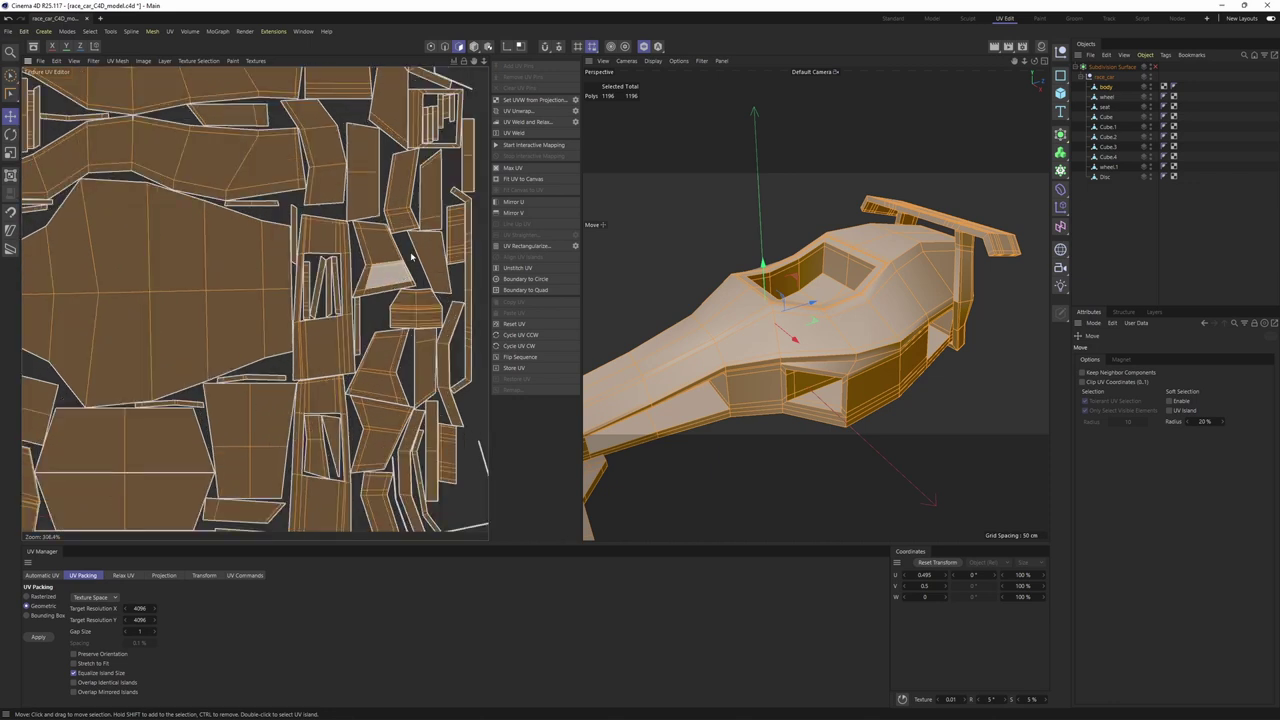
pyautogui.scroll(-3, 397, 215)
pyautogui.scroll(4, 397, 215)
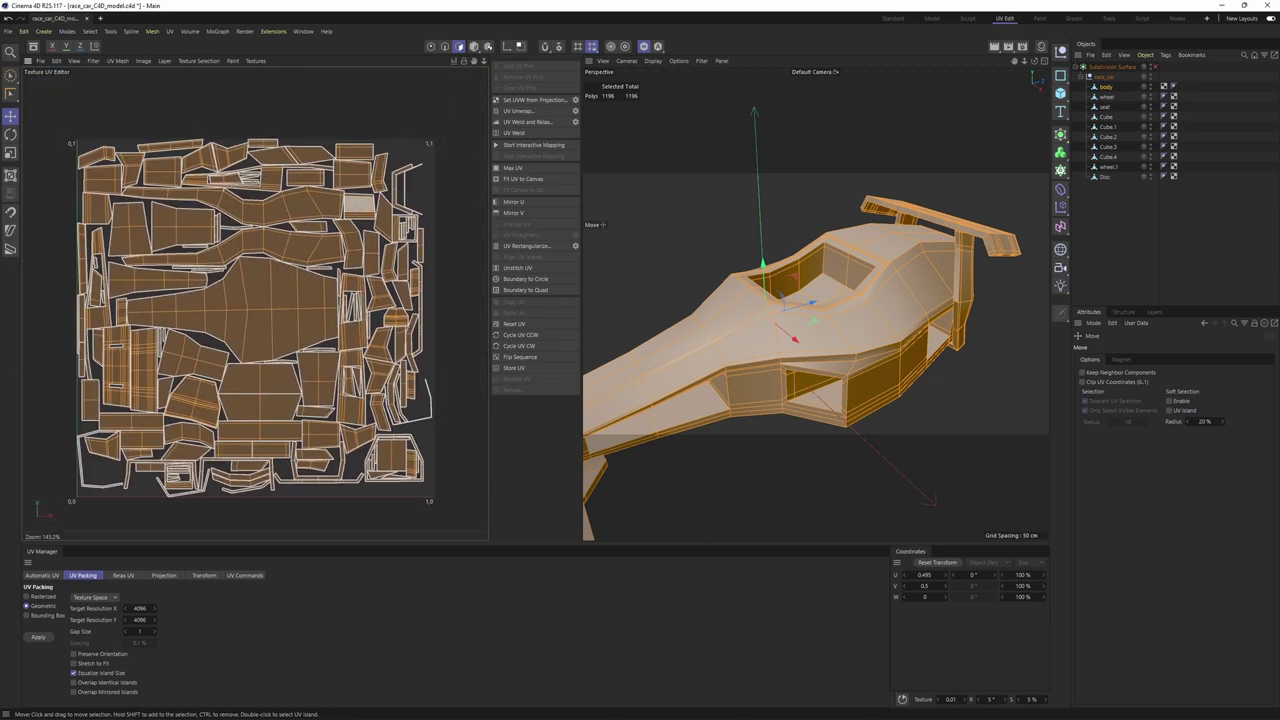
pyautogui.scroll(-2, 253, 194)
pyautogui.keyDown('alt'); pyautogui.moveTo(253, 194); pyautogui.dragTo(301, 100, button='middle'); pyautogui.keyUp('alt')
pyautogui.keyDown('alt'); pyautogui.moveTo(346, 285); pyautogui.dragTo(346, 313, button='middle'); pyautogui.keyUp('alt')
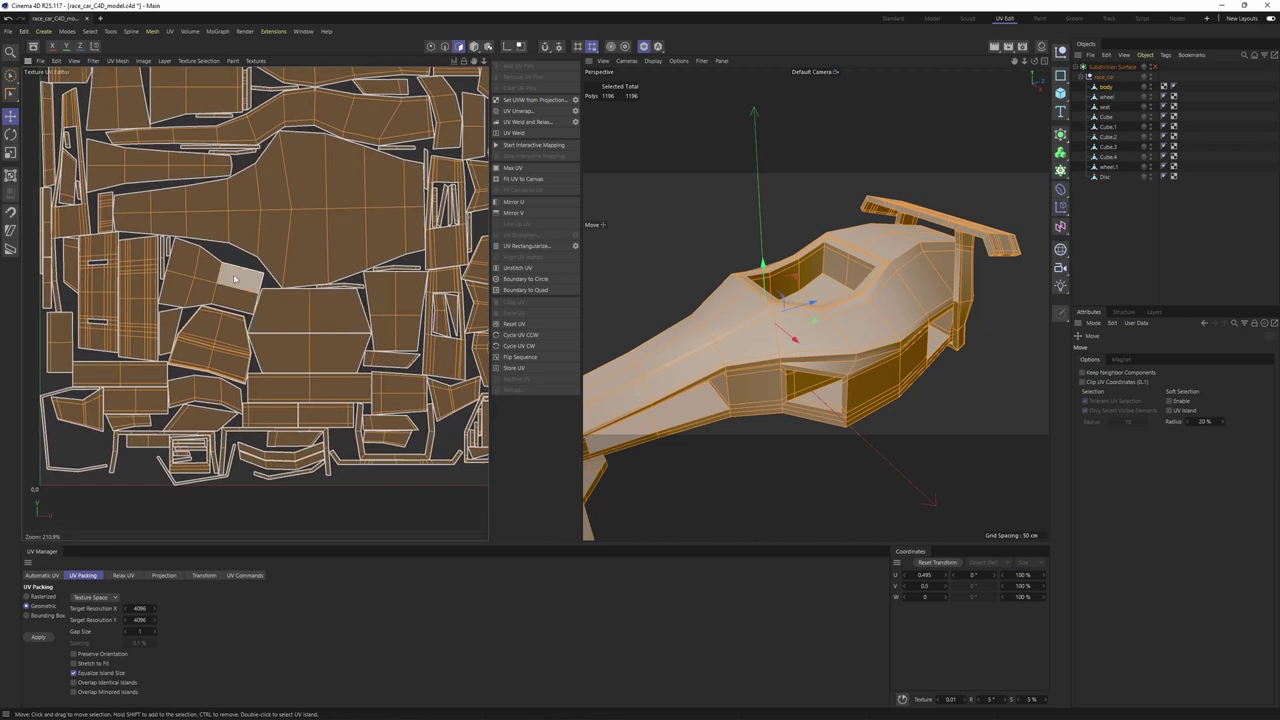
# Step: Move the tilted hourglass-shaped cockpit floor island outside the UV square and align it using one of its central edges
pyautogui.doubleClick(213, 289)
pyautogui.scroll(-2, 213, 289)
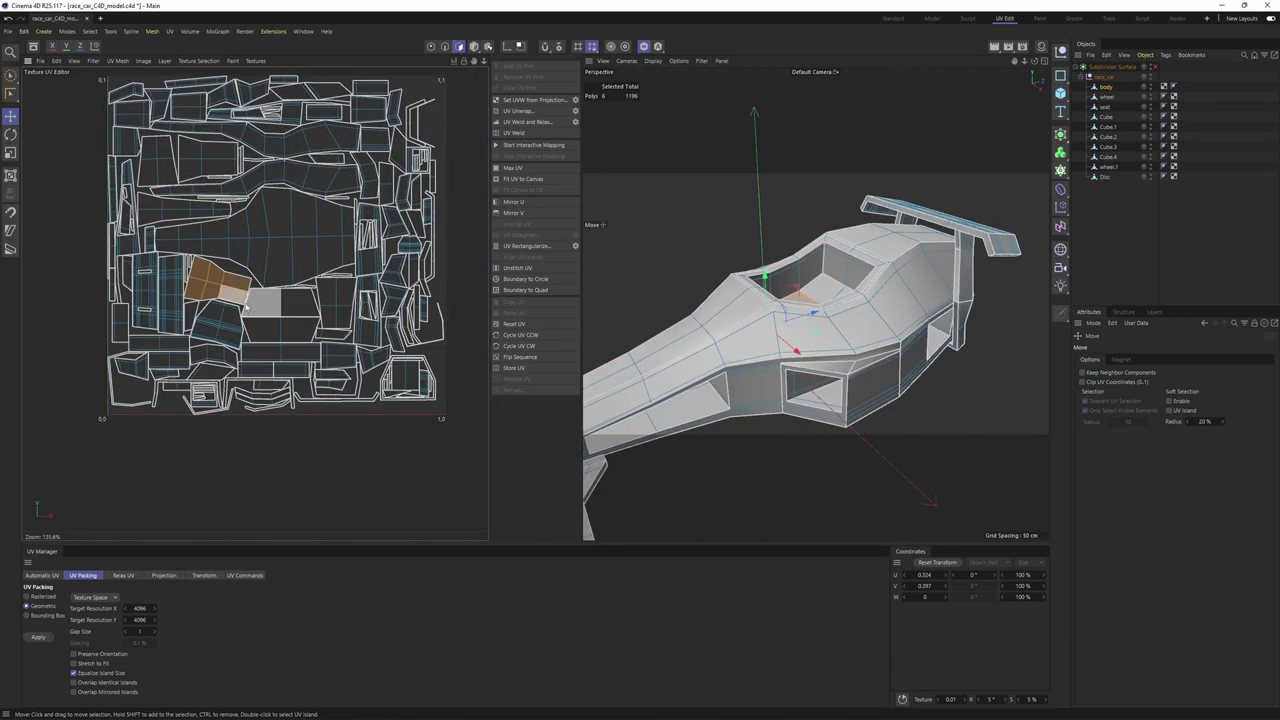
pyautogui.moveTo(216, 289); pyautogui.dragTo(50, 290)
pyautogui.scroll(4, 150, 290)
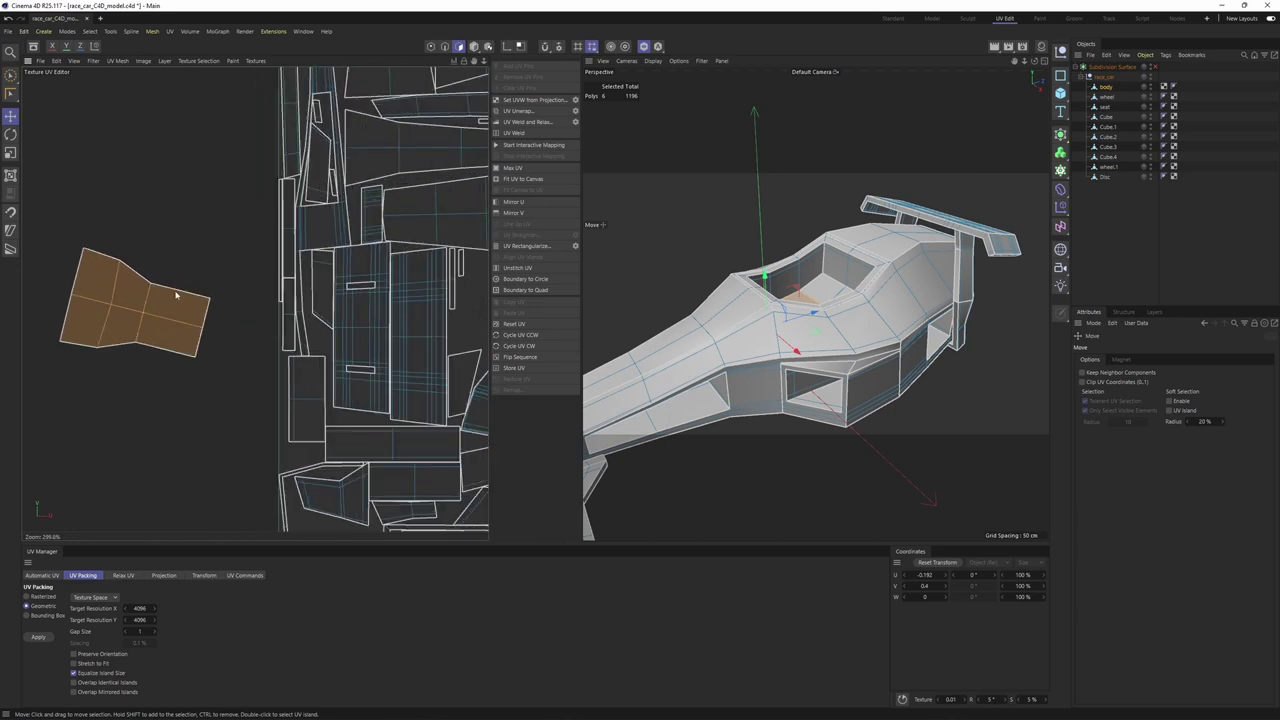
pyautogui.press('Return')
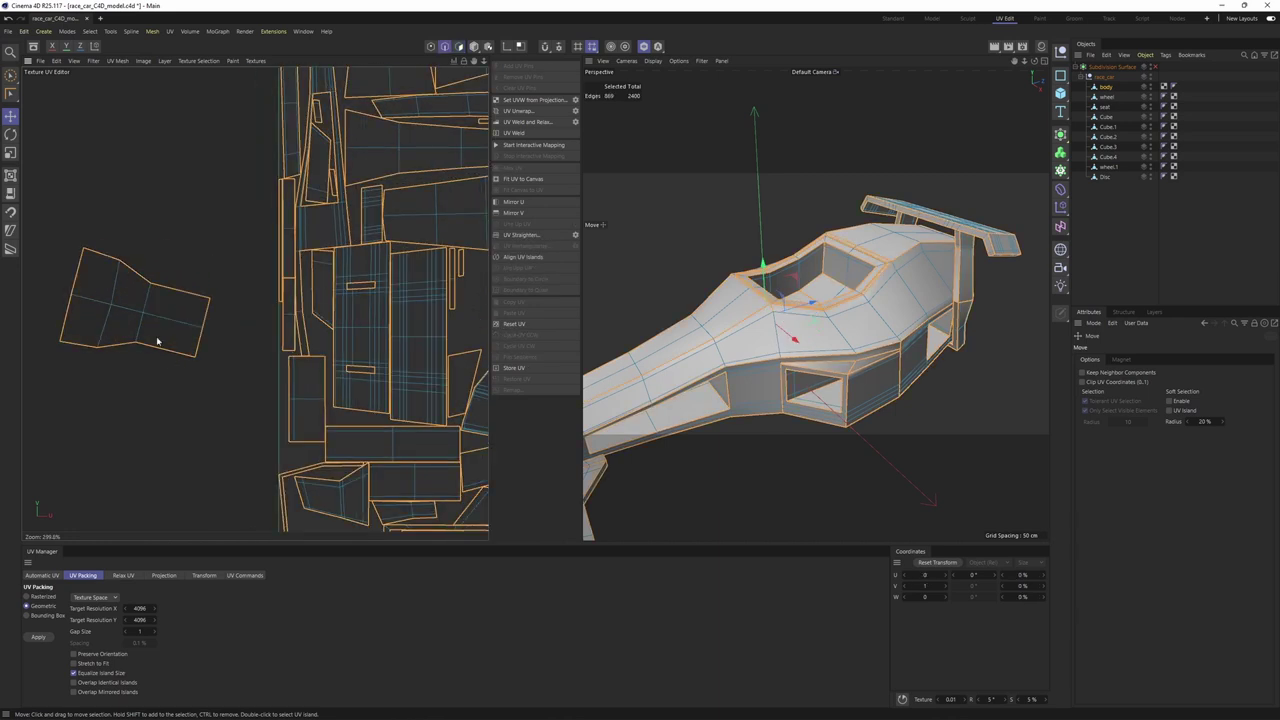
pyautogui.click(169, 321)
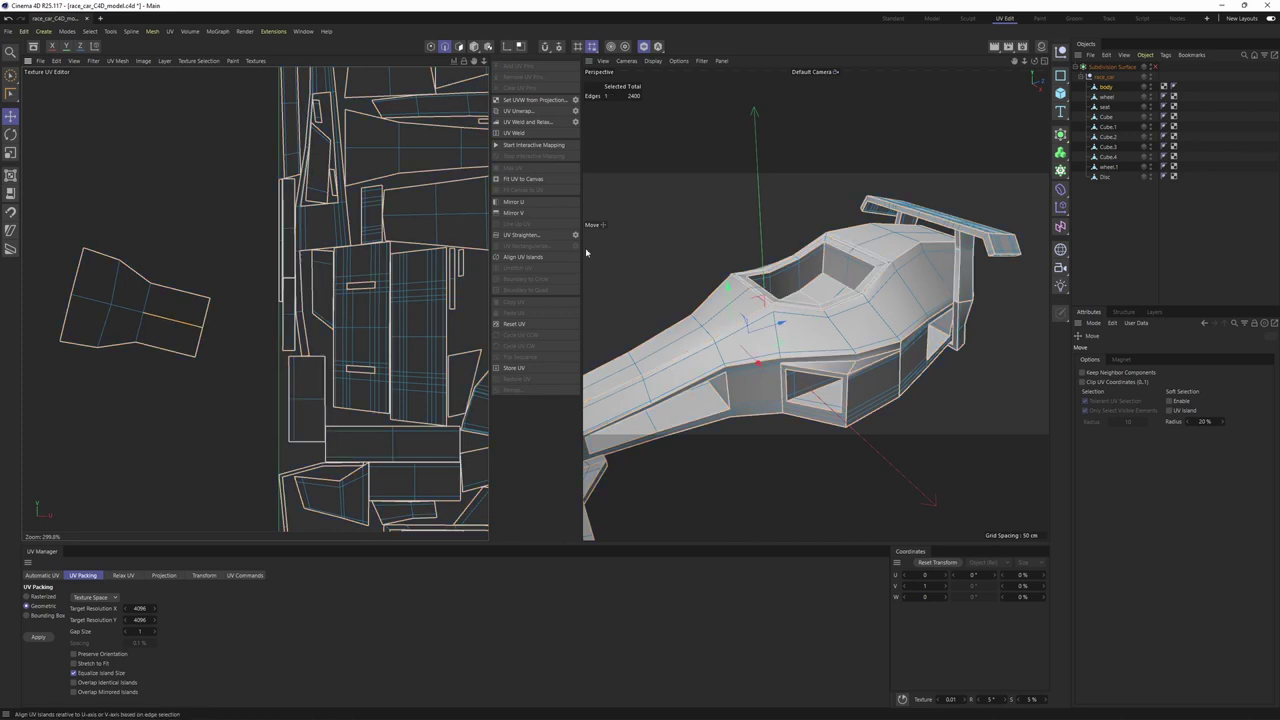
pyautogui.click(522, 257)
# Step: Align the large symmetrical body island in the middle of the UV layout using an edge on its centre line
pyautogui.scroll(-4, 220, 290)
pyautogui.scroll(2, 366, 231)
pyautogui.keyDown('alt'); pyautogui.moveTo(366, 231); pyautogui.dragTo(300, 315, button='middle'); pyautogui.keyUp('alt')
pyautogui.scroll(2, 352, 268)
pyautogui.scroll(2, 449, 226)
pyautogui.keyDown('alt'); pyautogui.moveTo(480, 250); pyautogui.dragTo(440, 200, button='middle'); pyautogui.keyUp('alt')
pyautogui.scroll(-4, 371, 256)
pyautogui.scroll(-1, 343, 340)
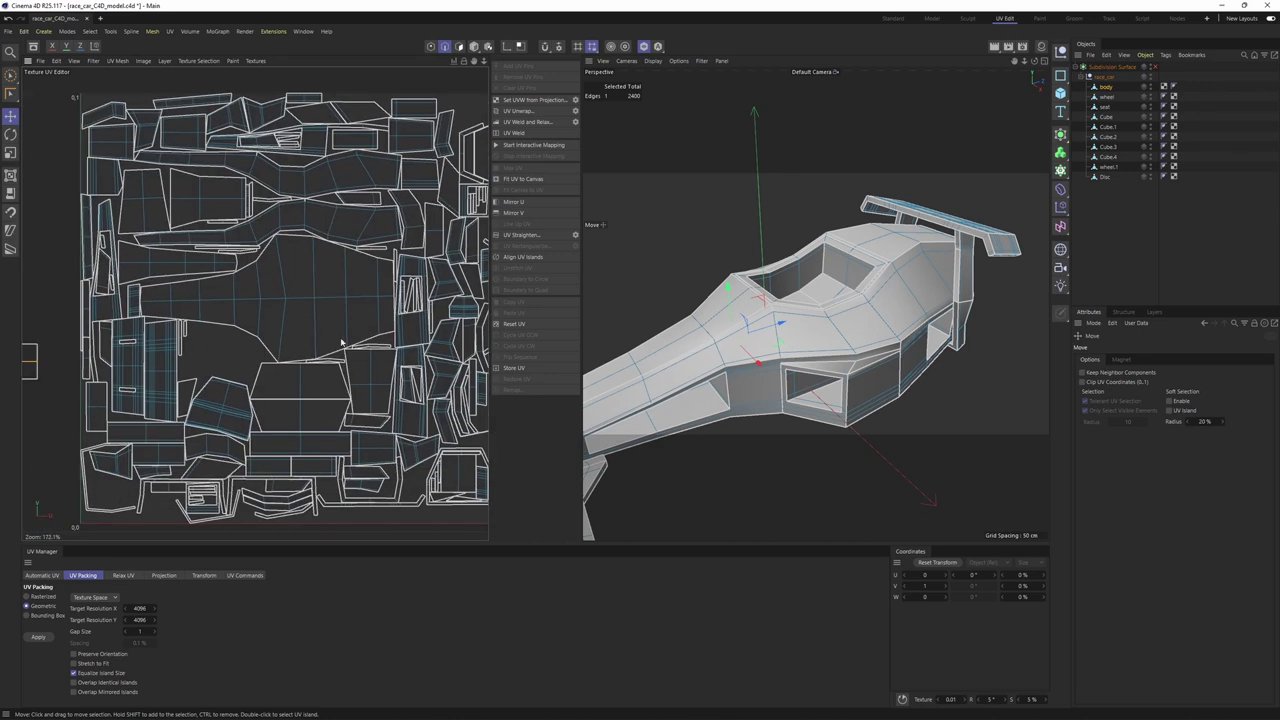
pyautogui.scroll(3, 345, 344)
pyautogui.scroll(-4, 385, 322)
pyautogui.scroll(5, 312, 290)
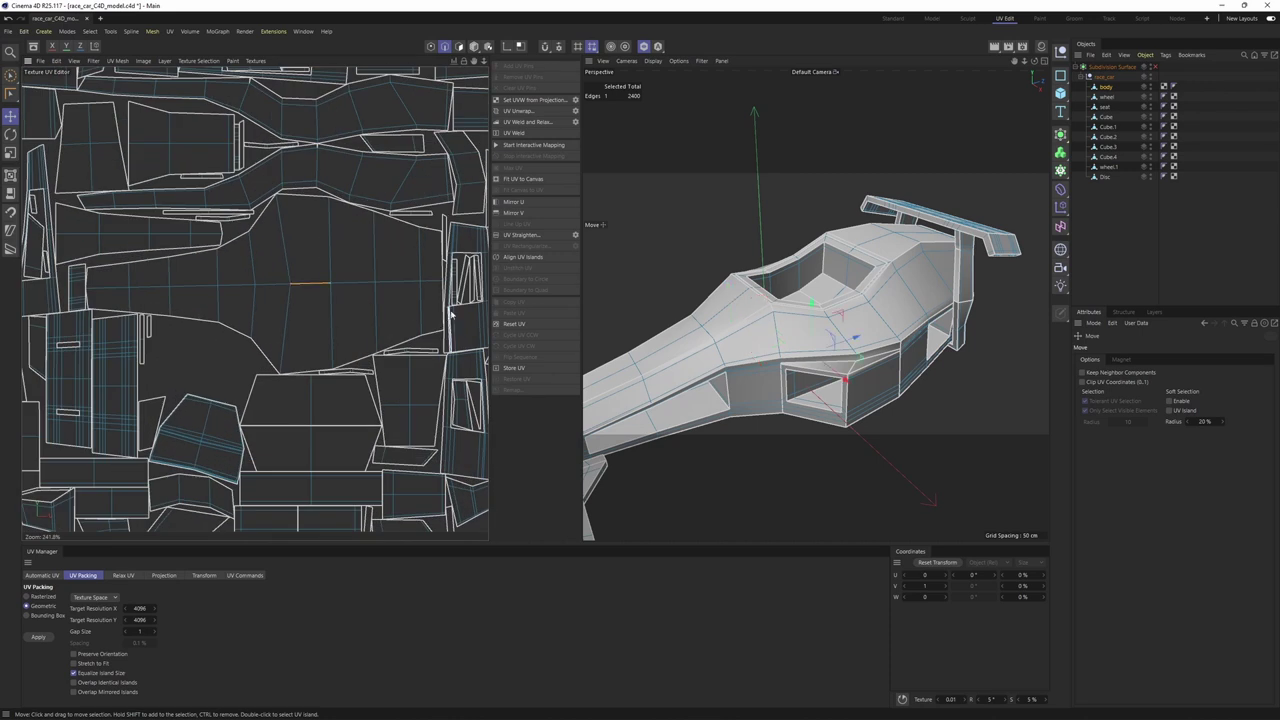
pyautogui.click(529, 258)
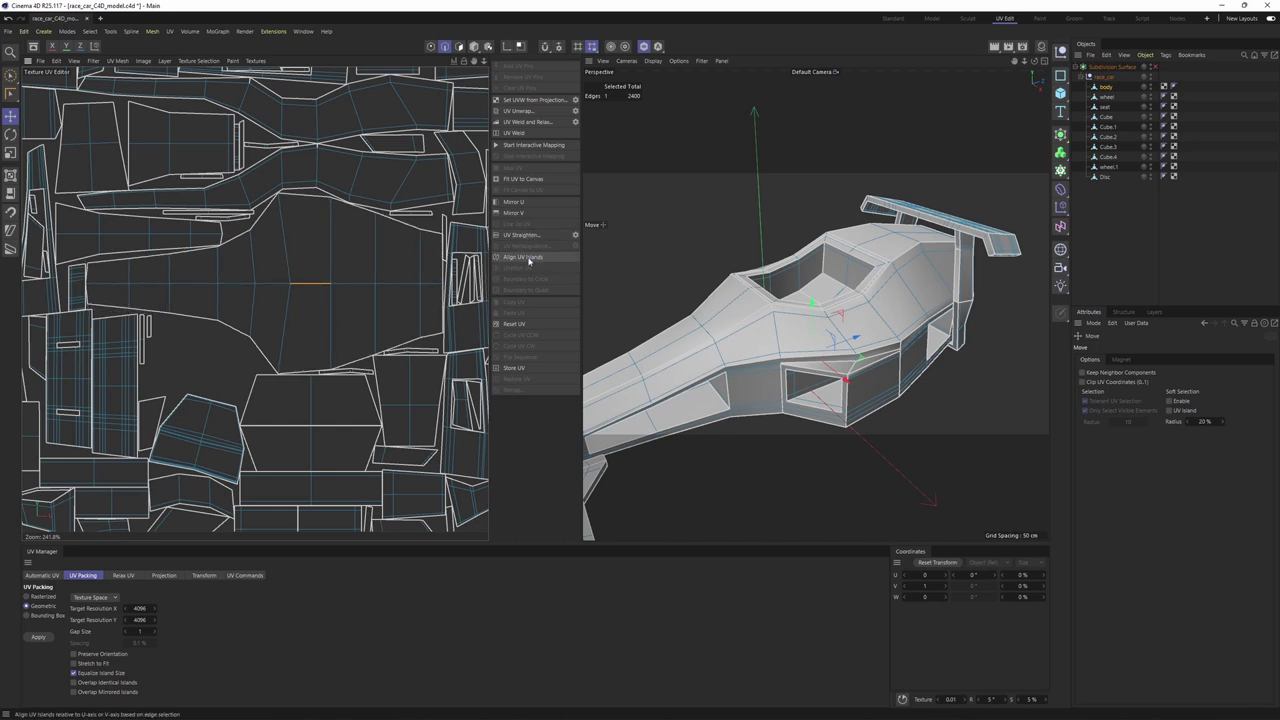
# Step: Align the tapered trapezoid island beside the rear deck island using its central edge
pyautogui.scroll(-3, 230, 400)
pyautogui.scroll(4, 251, 243)
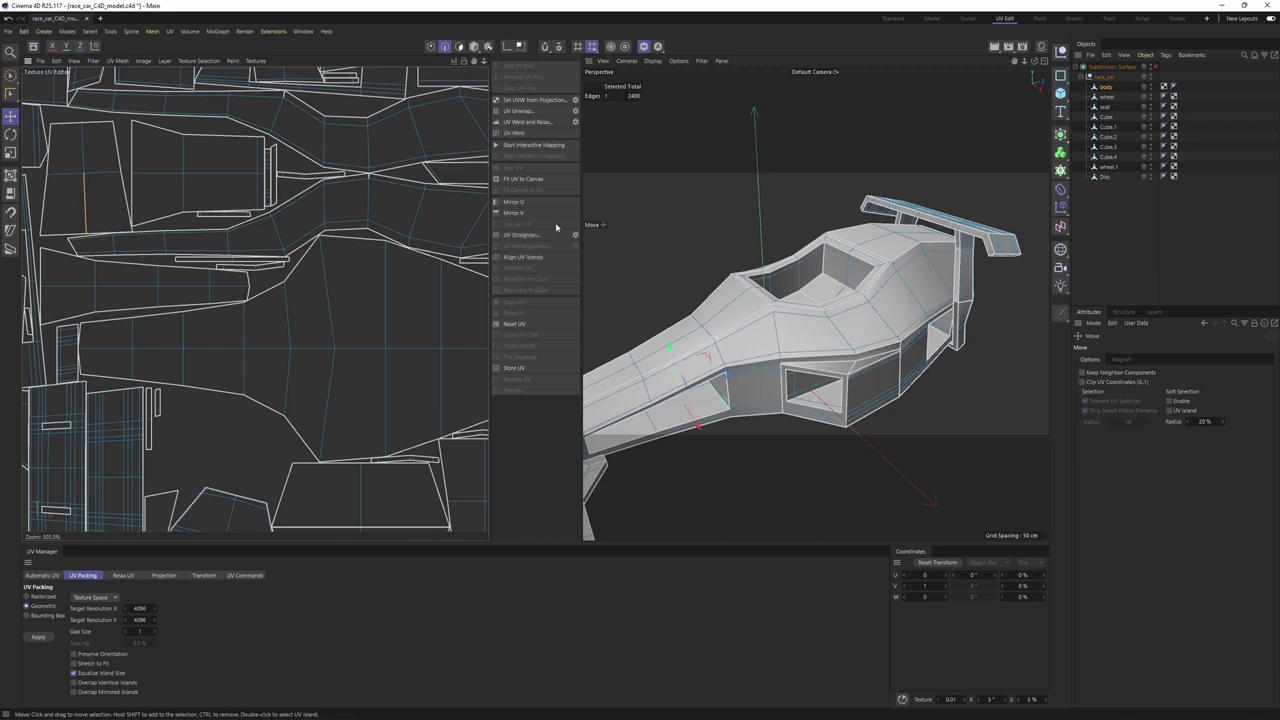
pyautogui.click(540, 259)
# Step: Align the slanted trapezoid island with dense cross edges in the lower part of the layout using its central edge
pyautogui.scroll(-4, 257, 220)
pyautogui.keyDown('alt'); pyautogui.moveTo(292, 385); pyautogui.dragTo(297, 294, button='middle'); pyautogui.keyUp('alt')
pyautogui.scroll(4, 233, 381)
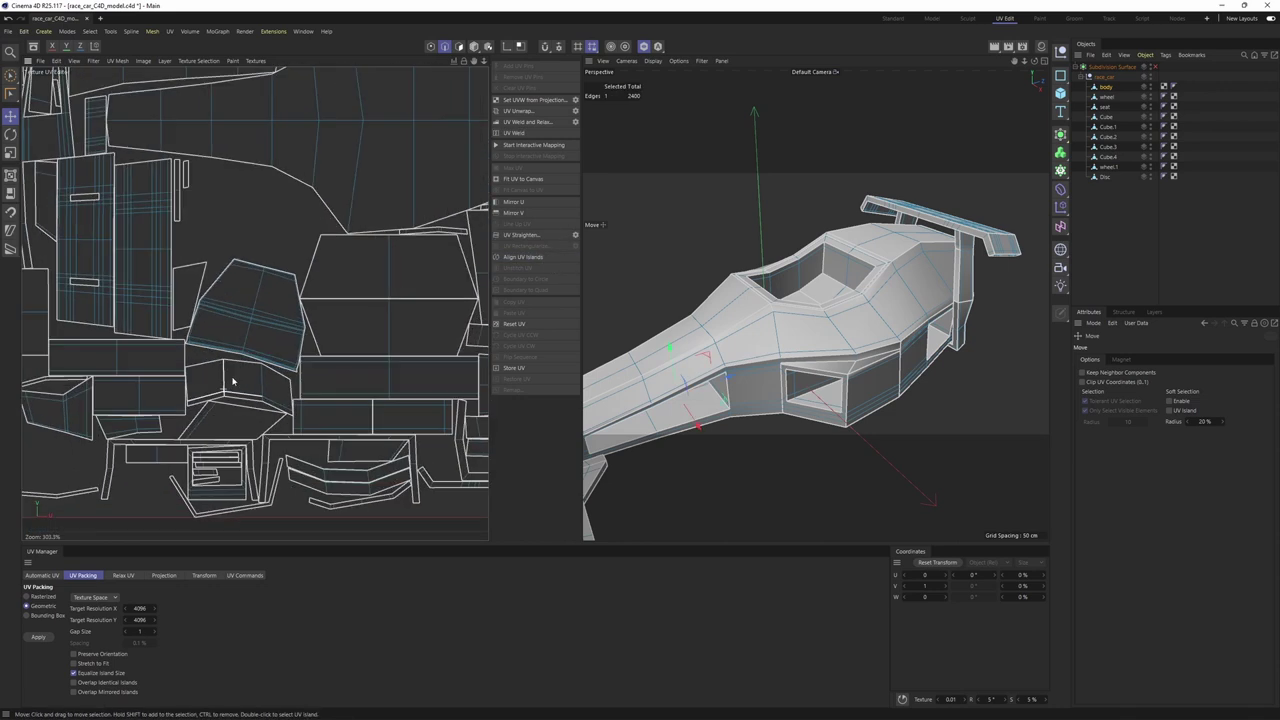
pyautogui.scroll(3, 232, 381)
pyautogui.click(266, 262)
pyautogui.click(520, 256)
# Step: Select the whole cockpit floor island in polygon mode and place it just above the UV square
pyautogui.scroll(-4, 357, 334)
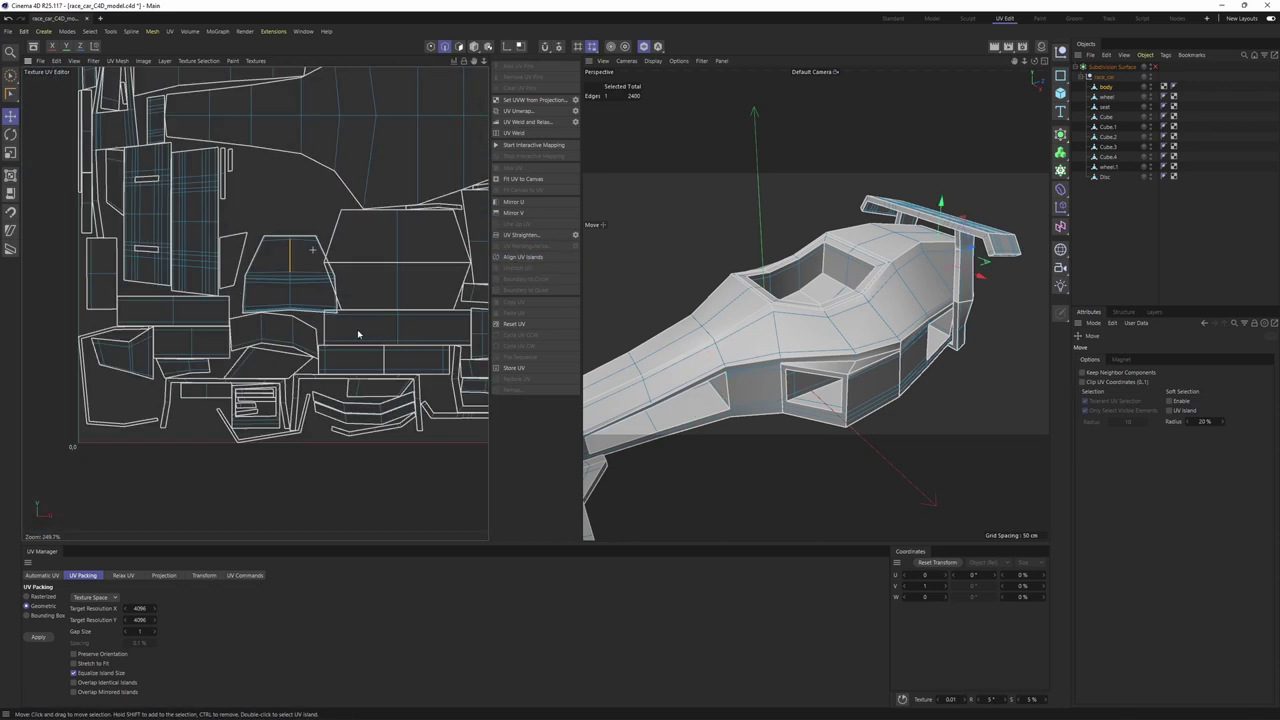
pyautogui.keyDown('alt'); pyautogui.moveTo(428, 354); pyautogui.dragTo(348, 425, button='middle'); pyautogui.keyUp('alt')
pyautogui.scroll(-3, 430, 420)
pyautogui.click(459, 47)
pyautogui.click(80, 362)
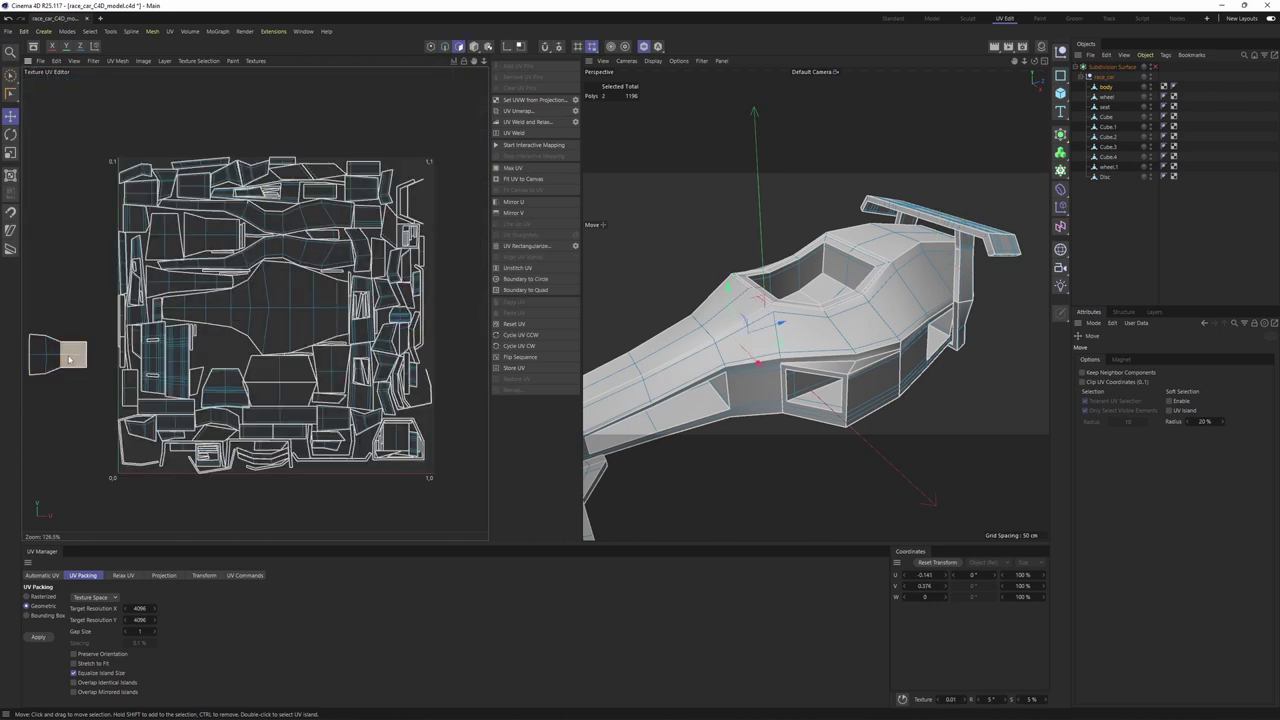
pyautogui.doubleClick(71, 359)
pyautogui.moveTo(72, 361); pyautogui.dragTo(212, 127)
pyautogui.keyDown('alt'); pyautogui.moveTo(740, 170); pyautogui.dragTo(793, 295); pyautogui.keyUp('alt')
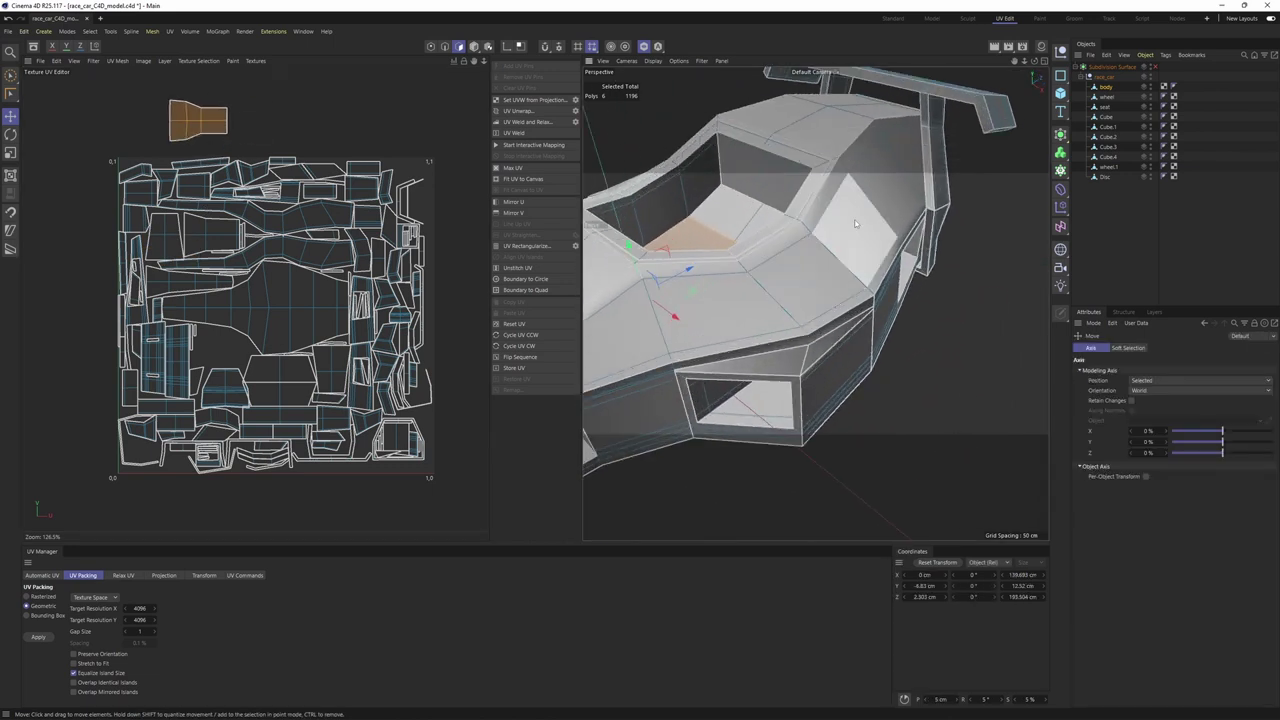
pyautogui.doubleClick(784, 302)
pyautogui.moveTo(784, 302)
pyautogui.mouseDown(button='right')
pyautogui.moveTo(659, 298)
pyautogui.moveTo(762, 268)
pyautogui.moveTo(882, 136)
pyautogui.moveTo(812, 124)
pyautogui.mouseUp(button='right')
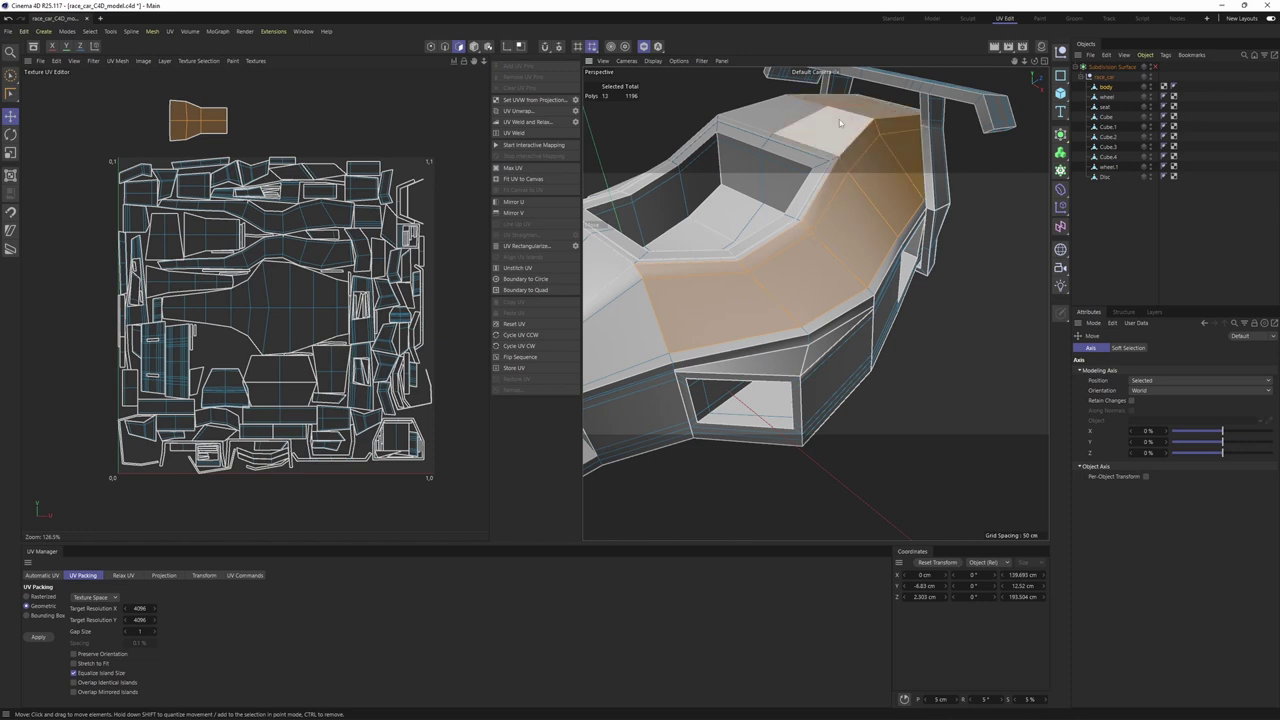
pyautogui.moveTo(812, 124)
pyautogui.keyDown('alt'); pyautogui.mouseDown()
pyautogui.moveTo(832, 114)
pyautogui.moveTo(803, 143)
pyautogui.moveTo(837, 138)
pyautogui.mouseUp(); pyautogui.keyUp('alt')
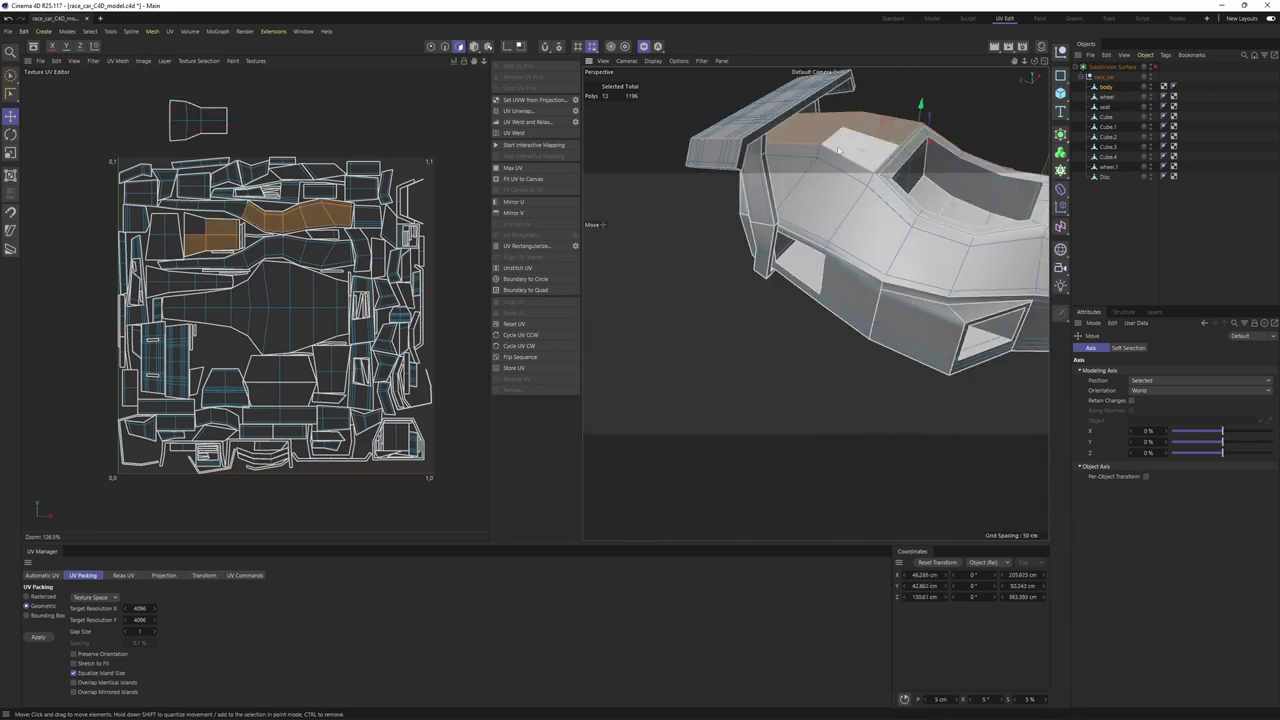
pyautogui.moveTo(838, 150)
pyautogui.keyDown('shift'); pyautogui.mouseDown(button='right')
pyautogui.moveTo(824, 155)
pyautogui.moveTo(826, 181)
pyautogui.moveTo(884, 228)
pyautogui.moveTo(889, 206)
pyautogui.moveTo(897, 226)
pyautogui.moveTo(886, 218)
pyautogui.mouseUp(button='right'); pyautogui.keyUp('shift')
pyautogui.keyDown('alt'); pyautogui.moveTo(886, 218); pyautogui.dragTo(752, 236); pyautogui.keyUp('alt')
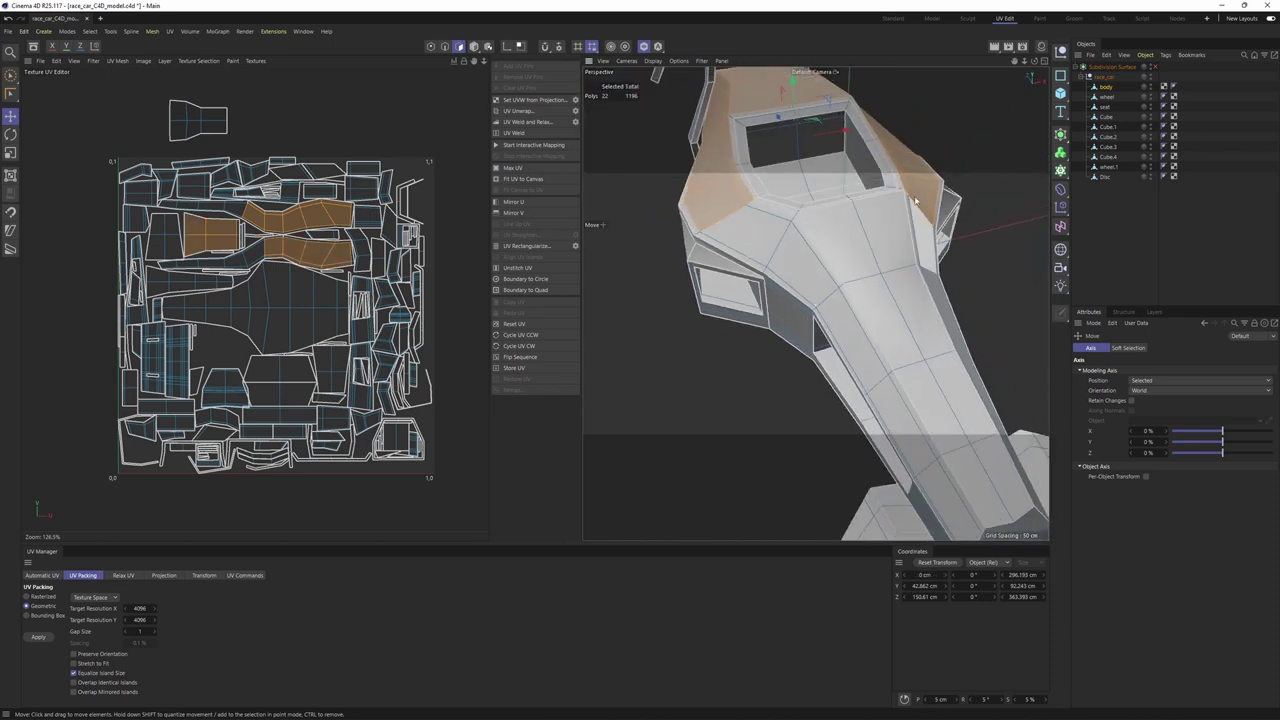
pyautogui.keyDown('alt'); pyautogui.moveTo(914, 203); pyautogui.dragTo(900, 316); pyautogui.keyUp('alt')
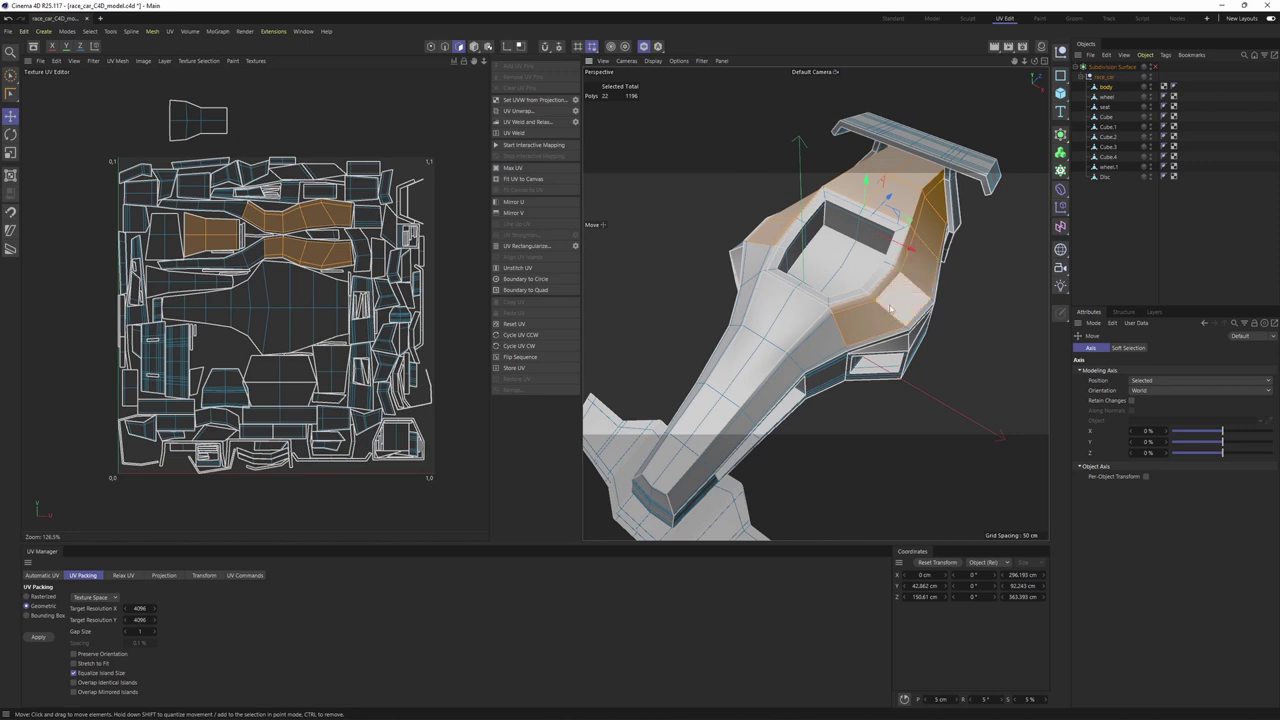
pyautogui.click(984, 328)
# Step: Select the two long UV islands that cover the upper side panels of the body
pyautogui.click(904, 302)
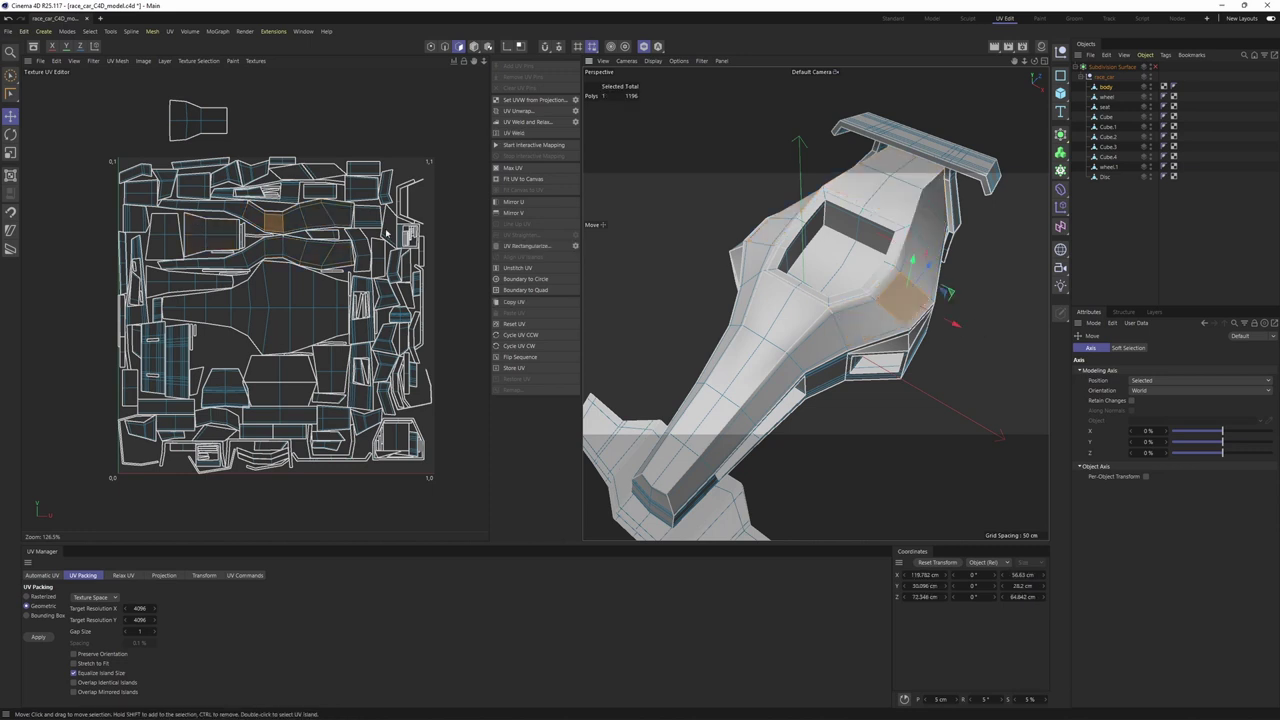
pyautogui.doubleClick(294, 222)
pyautogui.keyDown('alt'); pyautogui.moveTo(789, 327); pyautogui.dragTo(845, 305); pyautogui.keyUp('alt')
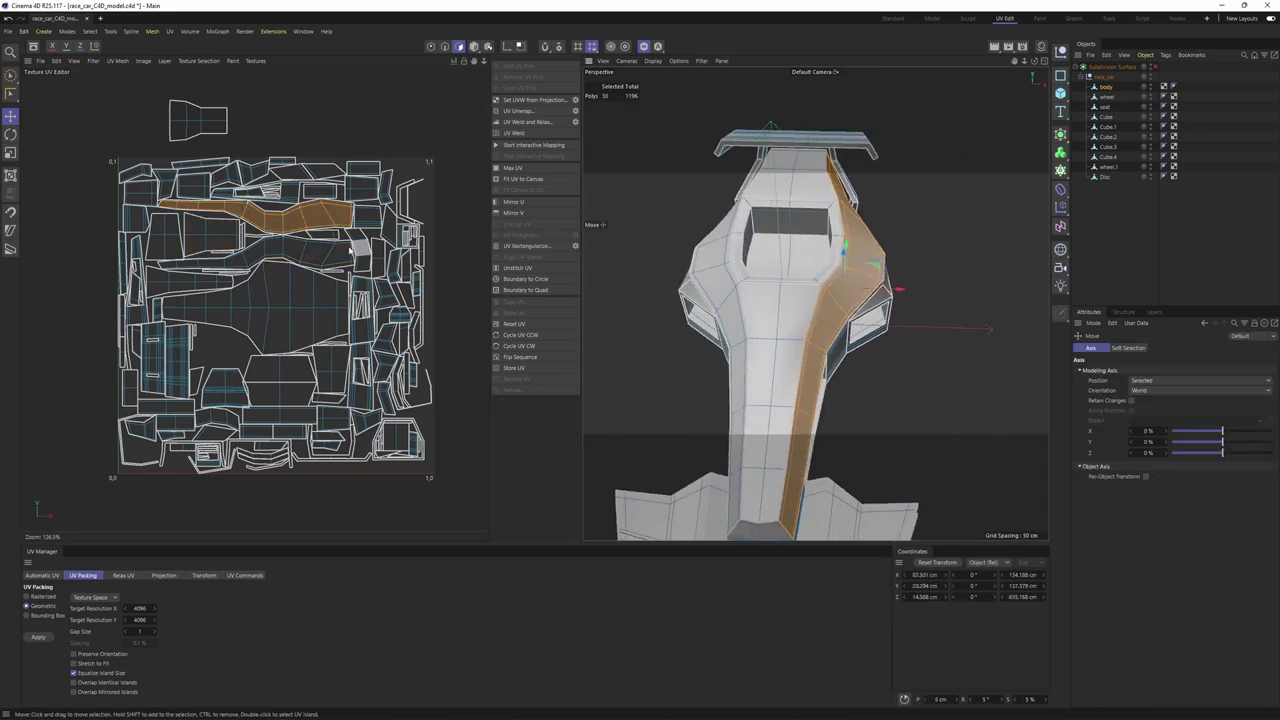
pyautogui.keyDown('shift'); pyautogui.doubleClick(309, 251); pyautogui.keyUp('shift')
# Step: Add the nose's top polygons and the rear deck island behind the cockpit to the selection
pyautogui.keyDown('alt'); pyautogui.moveTo(803, 316); pyautogui.dragTo(816, 280, button='middle'); pyautogui.keyUp('alt')
pyautogui.keyDown('shift'); pyautogui.click(809, 274); pyautogui.keyUp('shift')
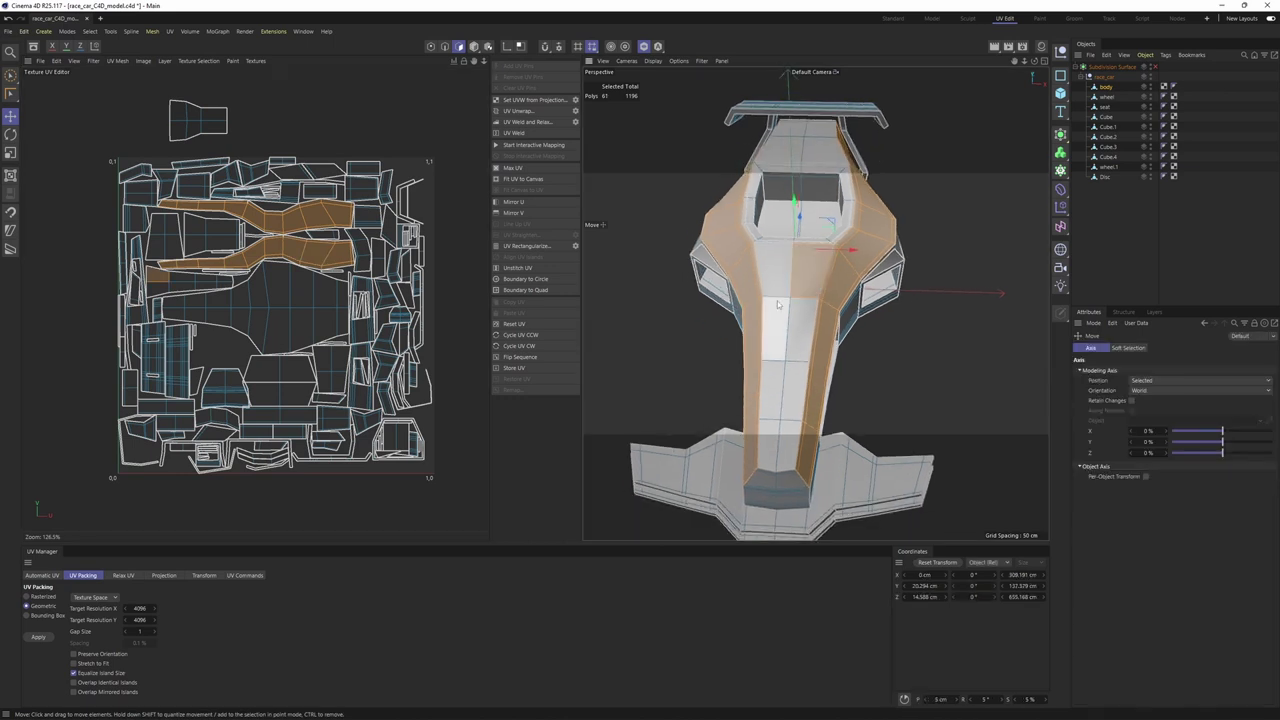
pyautogui.keyDown('alt'); pyautogui.moveTo(777, 305); pyautogui.dragTo(817, 207); pyautogui.keyUp('alt')
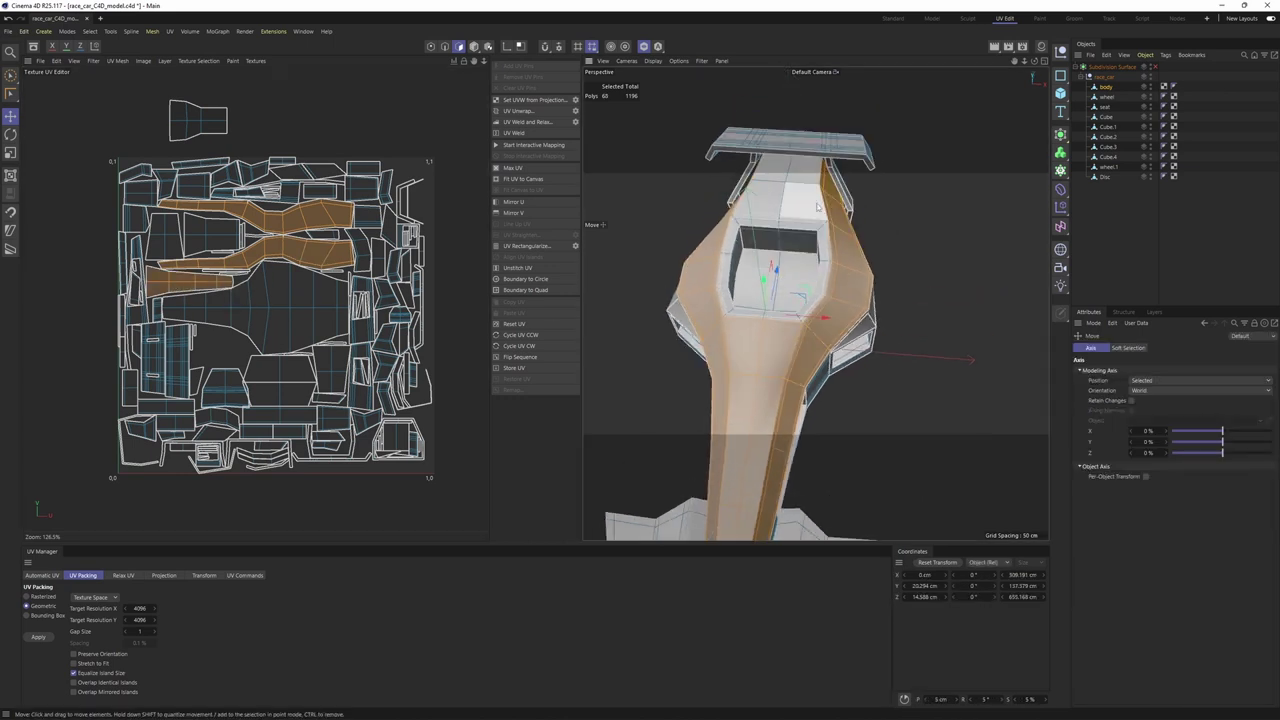
pyautogui.keyDown('shift'); pyautogui.doubleClick(215, 235); pyautogui.keyUp('shift')
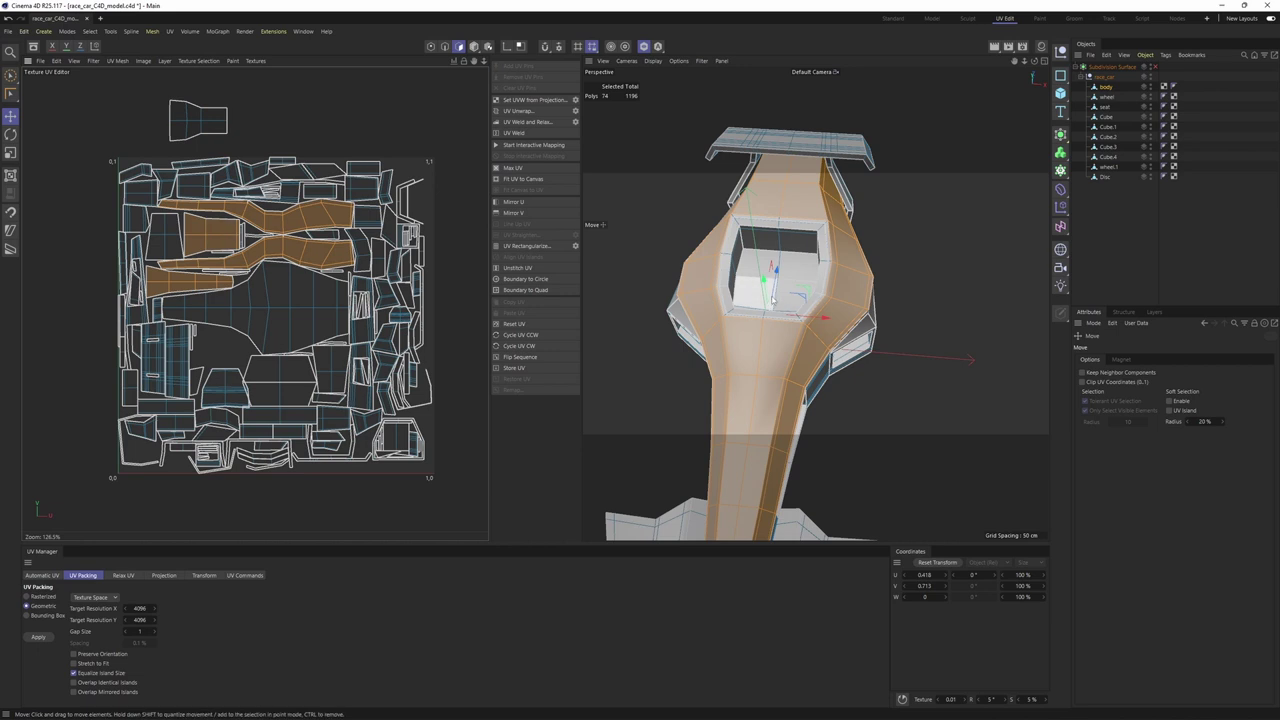
# Step: Add the narrow polygon loop around the cockpit opening to the selection with Loop Selection
pyautogui.scroll(-3, 769, 295)
pyautogui.moveTo(813, 274)
pyautogui.keyDown('alt'); pyautogui.mouseDown()
pyautogui.moveTo(880, 262)
pyautogui.moveTo(822, 236)
pyautogui.moveTo(862, 306)
pyautogui.moveTo(856, 262)
pyautogui.moveTo(852, 250)
pyautogui.moveTo(841, 299)
pyautogui.moveTo(897, 345)
pyautogui.moveTo(866, 286)
pyautogui.moveTo(952, 205)
pyautogui.moveTo(935, 284)
pyautogui.moveTo(657, 150)
pyautogui.moveTo(651, 189)
pyautogui.moveTo(848, 296)
pyautogui.moveTo(799, 291)
pyautogui.mouseUp(); pyautogui.keyUp('alt')
pyautogui.scroll(4, 822, 236)
pyautogui.scroll(-3, 862, 289)
pyautogui.keyDown('alt'); pyautogui.moveTo(909, 269); pyautogui.dragTo(732, 311); pyautogui.keyUp('alt')
pyautogui.scroll(-4, 862, 325)
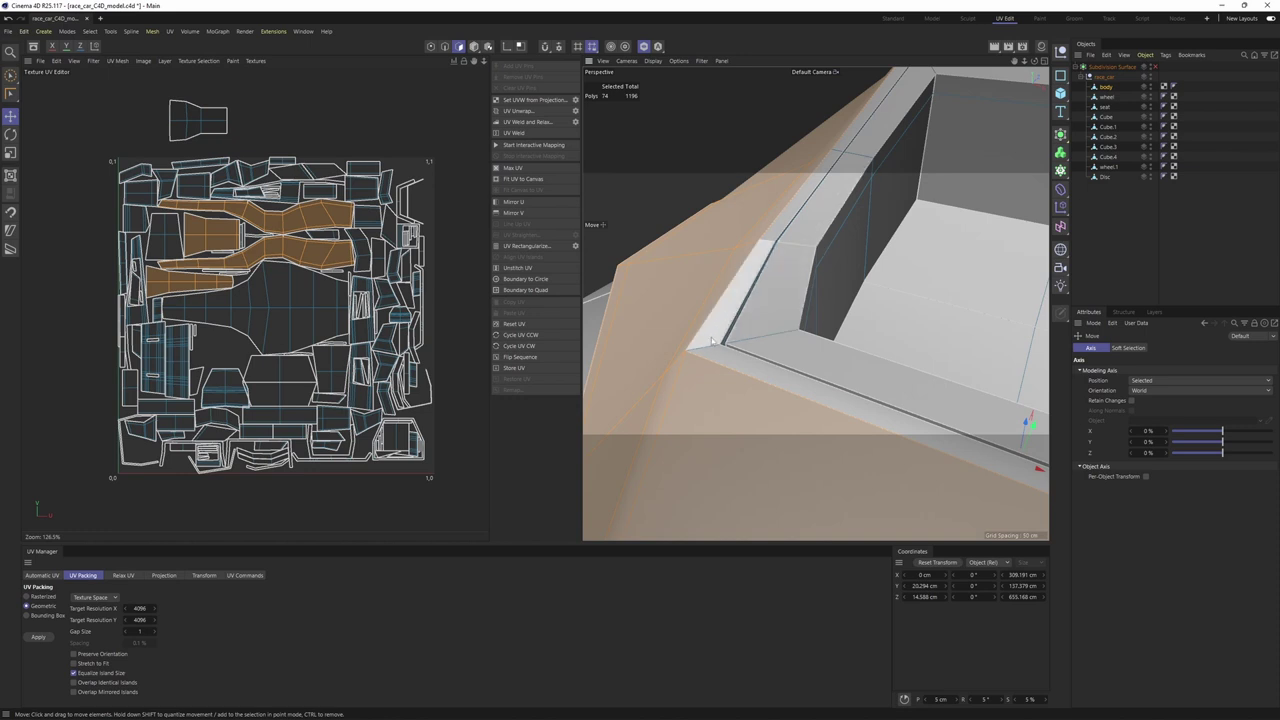
pyautogui.click(90, 32)
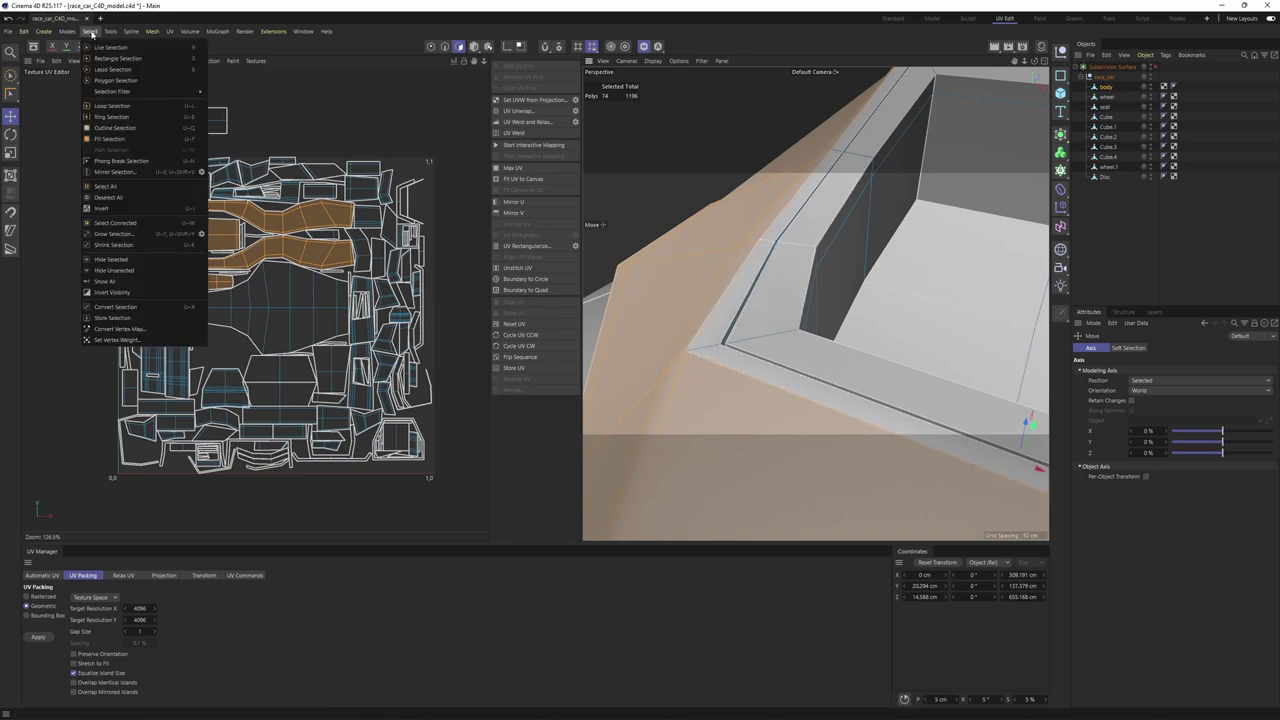
pyautogui.click(113, 105)
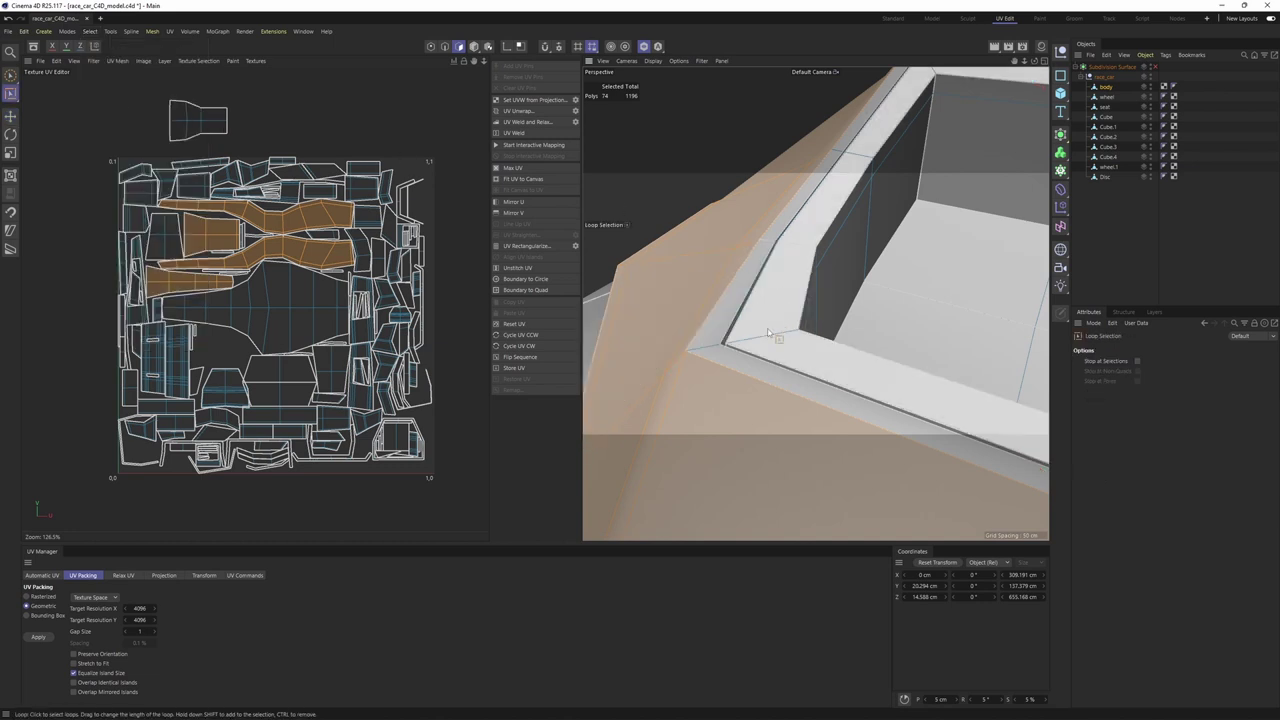
pyautogui.keyDown('alt'); pyautogui.moveTo(722, 345); pyautogui.dragTo(836, 360); pyautogui.keyUp('alt')
pyautogui.keyDown('shift'); pyautogui.click(710, 351); pyautogui.keyUp('shift')
# Step: Apply a Frontal UV projection from above the nose to the selected upper body polygons
pyautogui.scroll(-10, 764, 352)
pyautogui.keyDown('alt'); pyautogui.moveTo(820, 355); pyautogui.dragTo(816, 275, button='middle'); pyautogui.keyUp('alt')
pyautogui.keyDown('alt'); pyautogui.moveTo(816, 274); pyautogui.dragTo(831, 316); pyautogui.keyUp('alt')
pyautogui.click(164, 576)
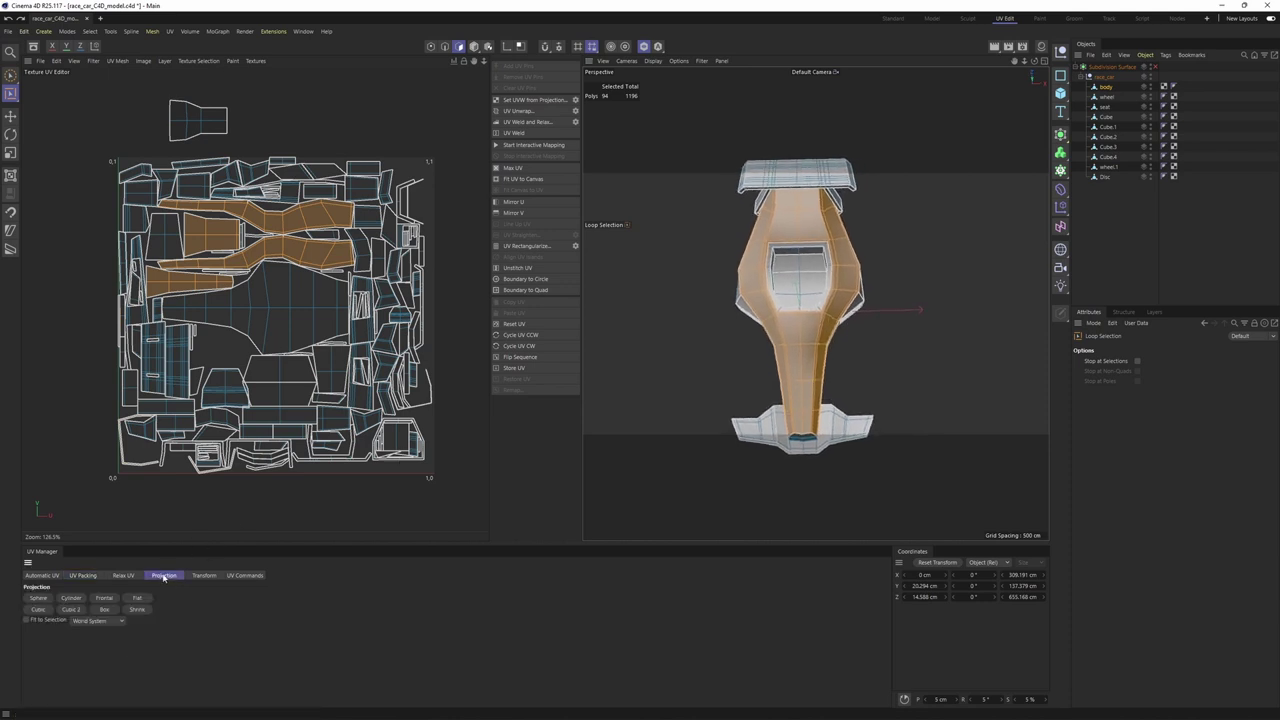
pyautogui.click(105, 598)
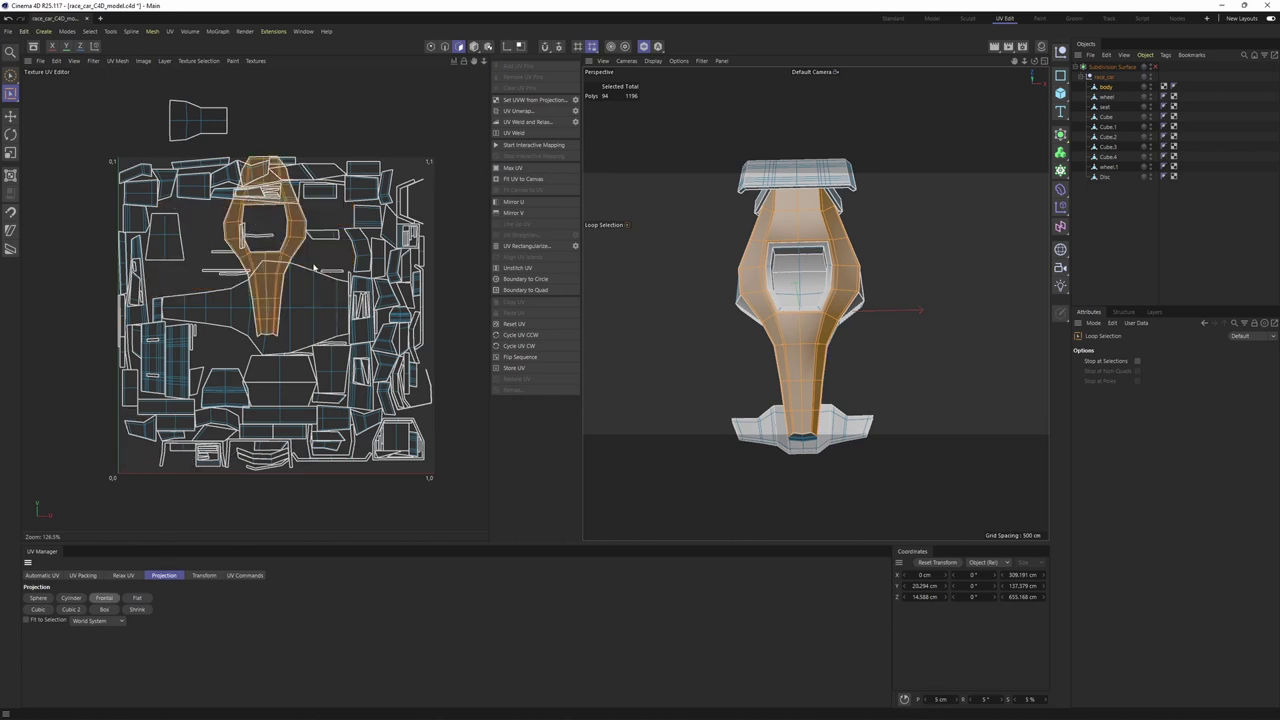
# Step: Move the projected upper body island out of the UV square into the empty space beside it
pyautogui.press('e')
pyautogui.scroll(-4, 268, 267)
pyautogui.moveTo(272, 268); pyautogui.dragTo(396, 268)
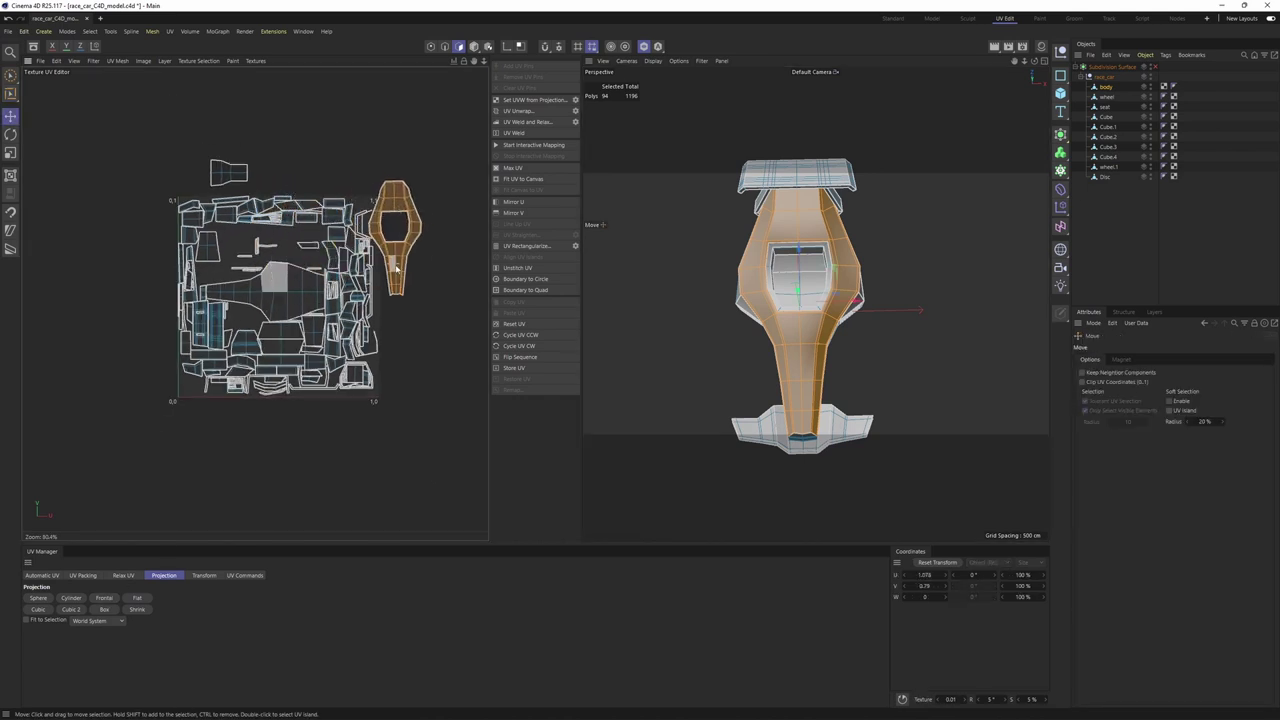
pyautogui.scroll(8, 410, 272)
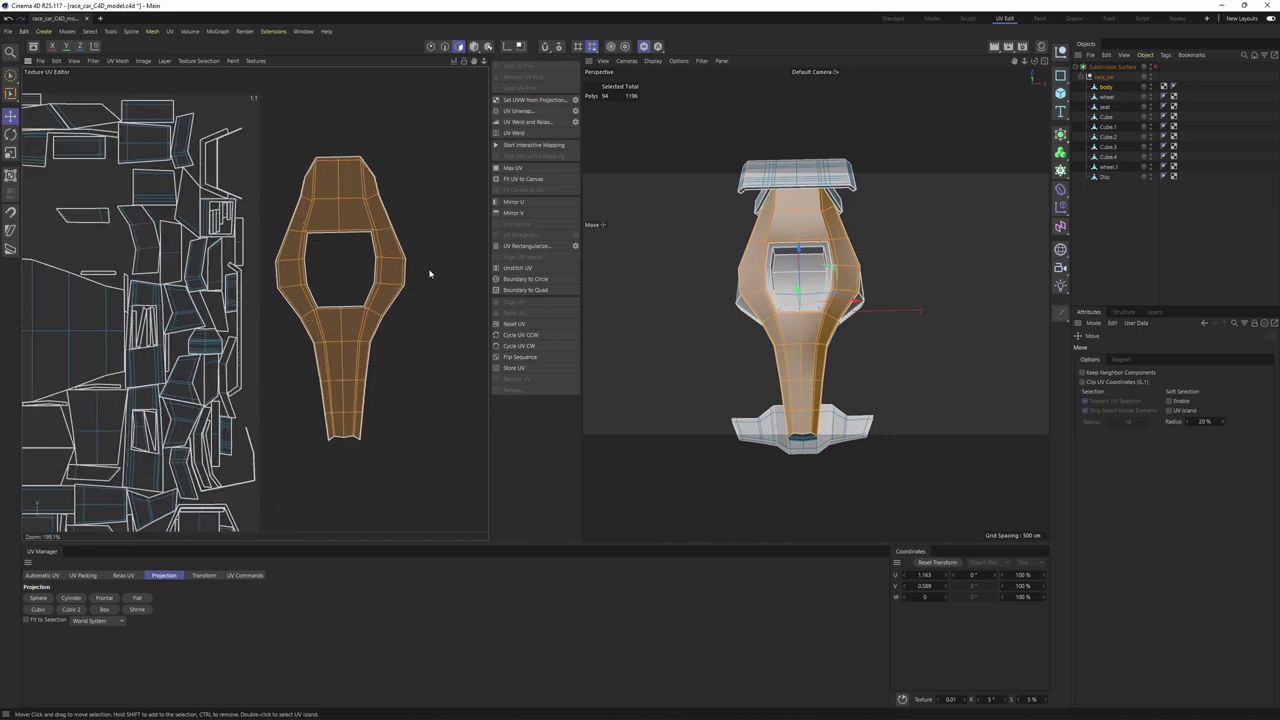
pyautogui.scroll(2, 386, 317)
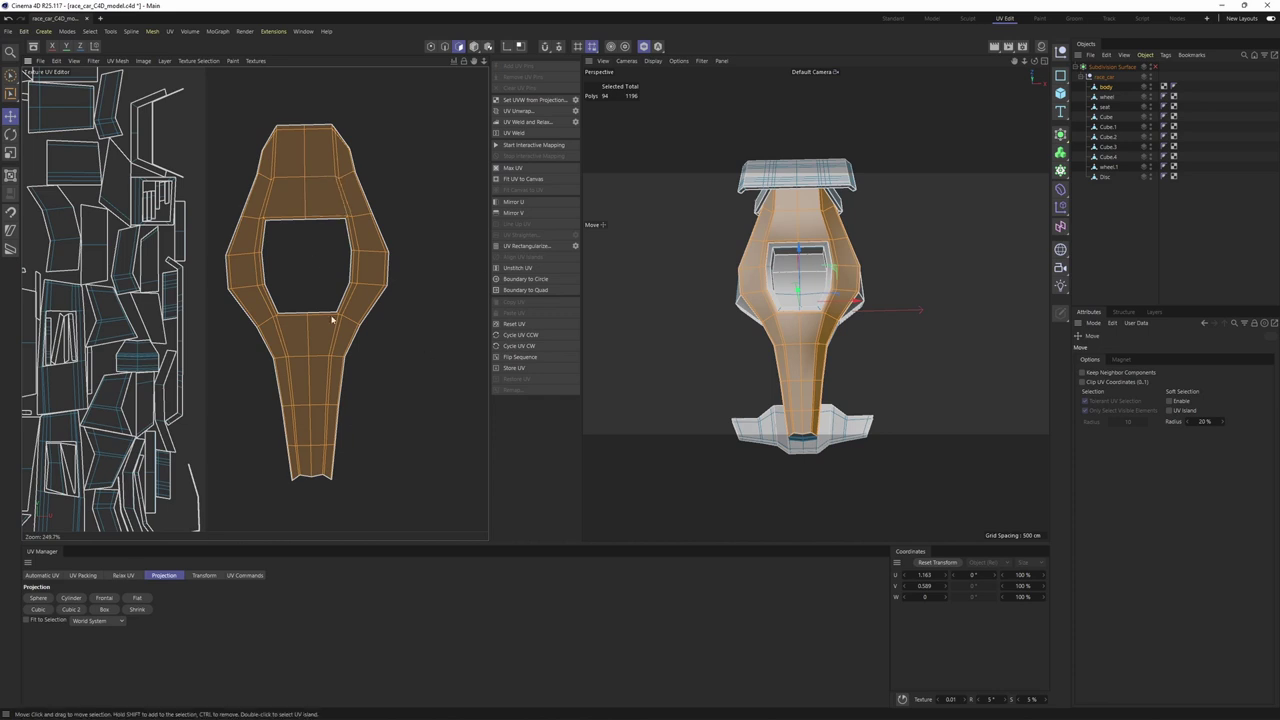
# Step: Try to relax the projected upper body island with the LSCM method
pyautogui.click(124, 576)
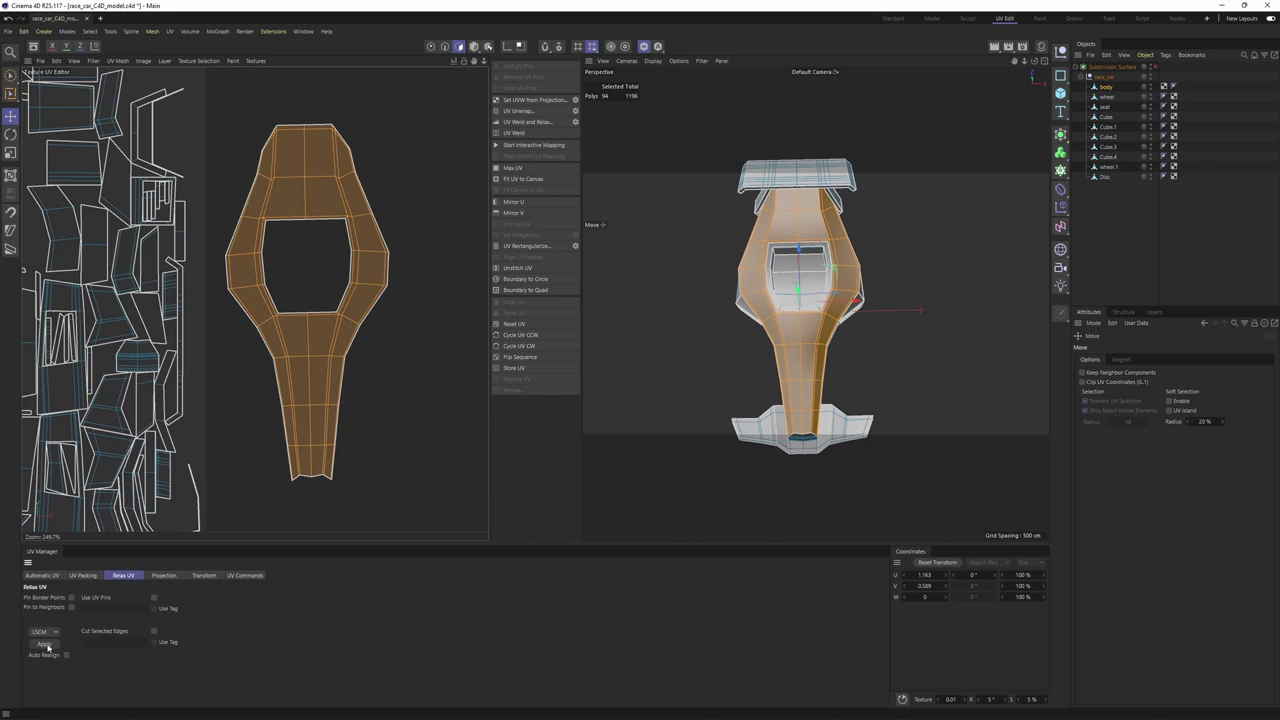
pyautogui.click(44, 644)
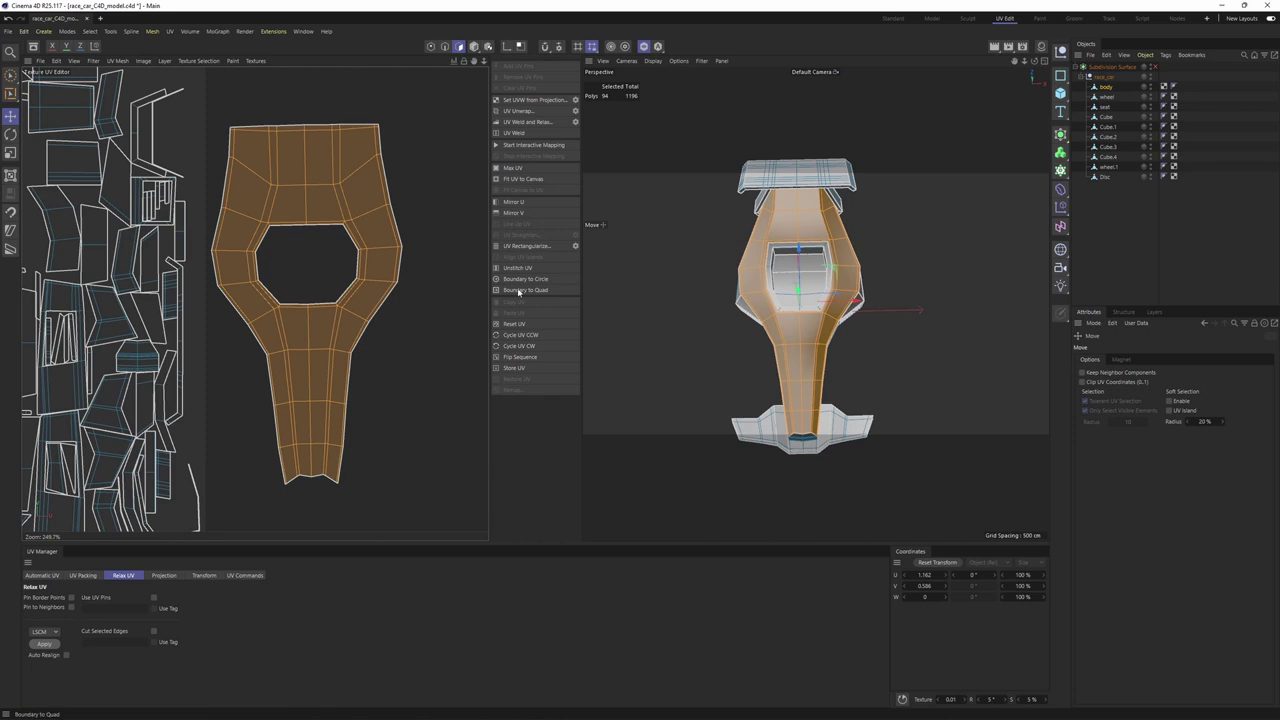
# Step: Display the coloured UV grid texture to check the upper body's projection on the model
pyautogui.keyDown('alt'); pyautogui.moveTo(811, 296); pyautogui.dragTo(745, 266); pyautogui.keyUp('alt')
pyautogui.click(257, 62)
pyautogui.click(267, 88)
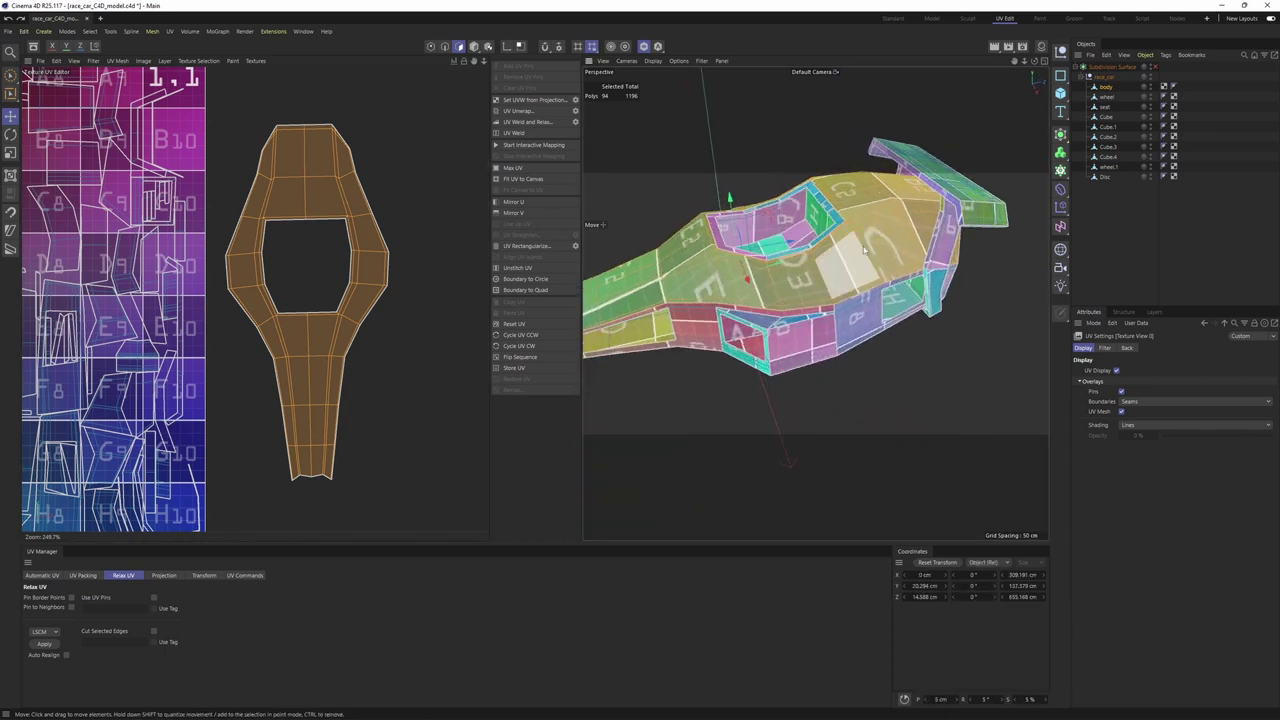
# Step: Relax the projected upper body island with the LSCM method while the UV grid texture is displayed on the model
pyautogui.scroll(6, 845, 300)
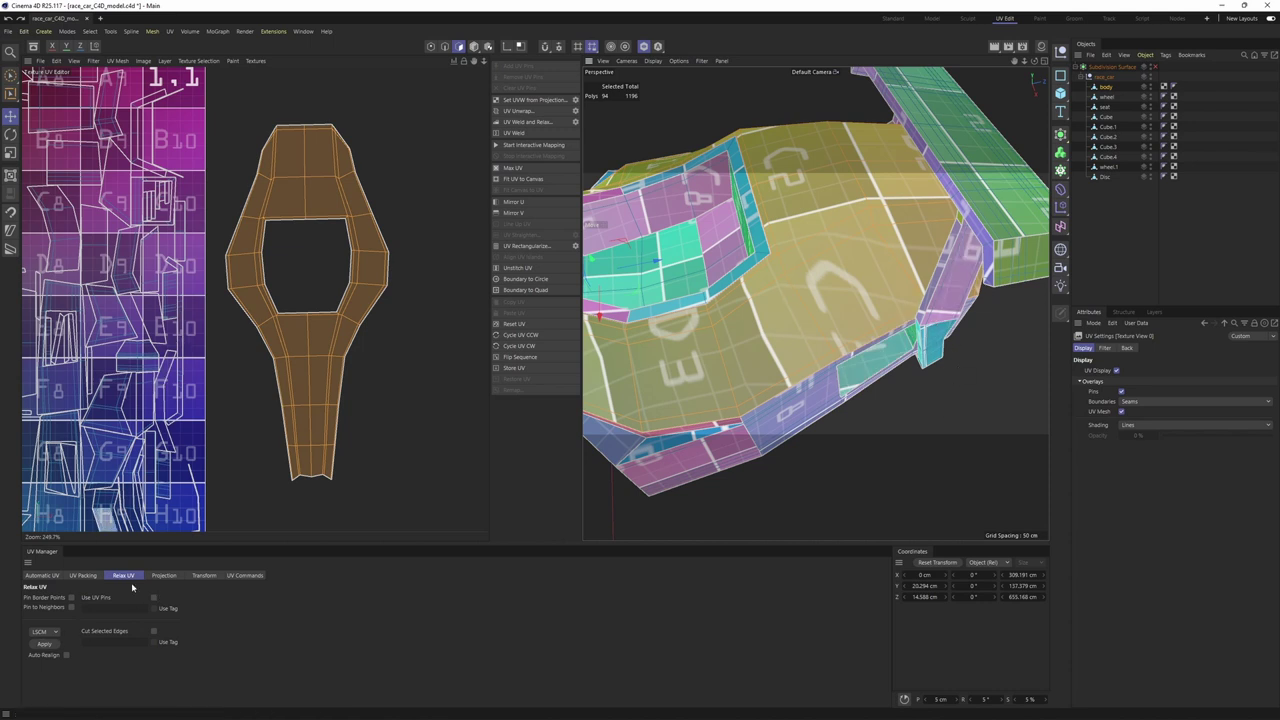
pyautogui.click(46, 648)
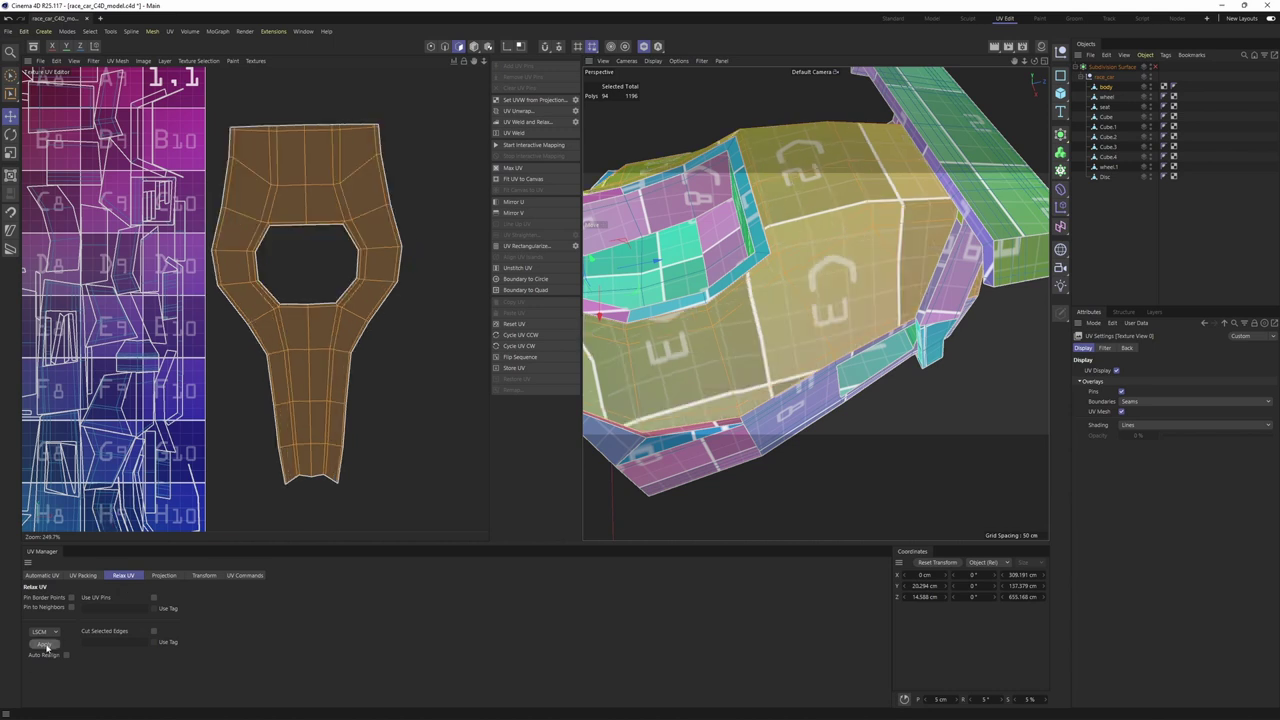
pyautogui.scroll(-5, 875, 286)
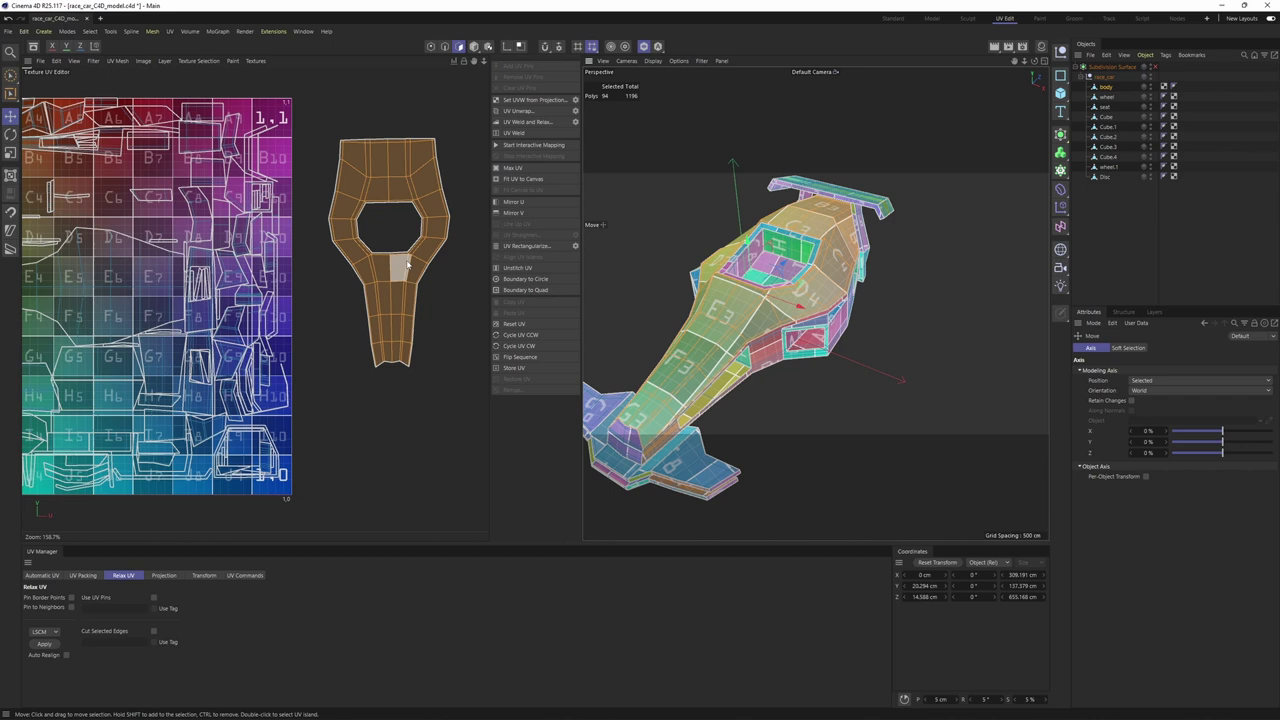
# Step: Scale the relaxed upper body island up to about the height of the UV square and place it beside the square
pyautogui.click(407, 266)
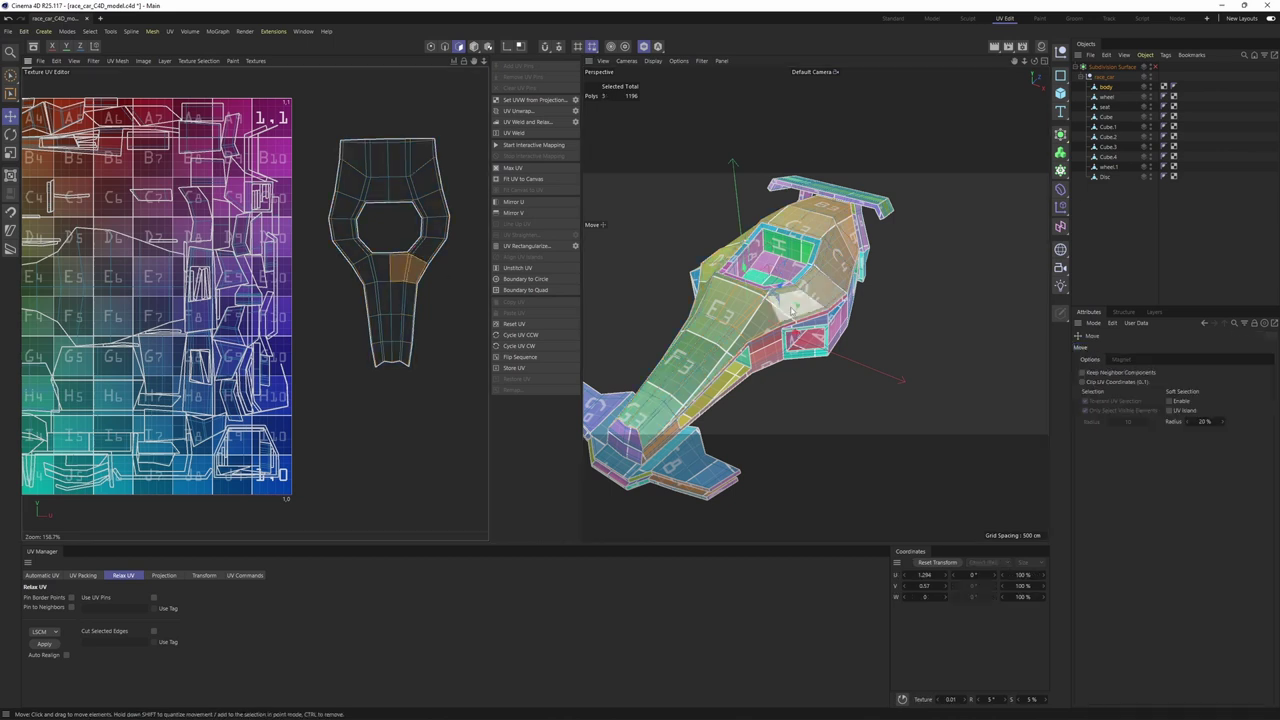
pyautogui.scroll(-2, 425, 292)
pyautogui.scroll(-1, 432, 258)
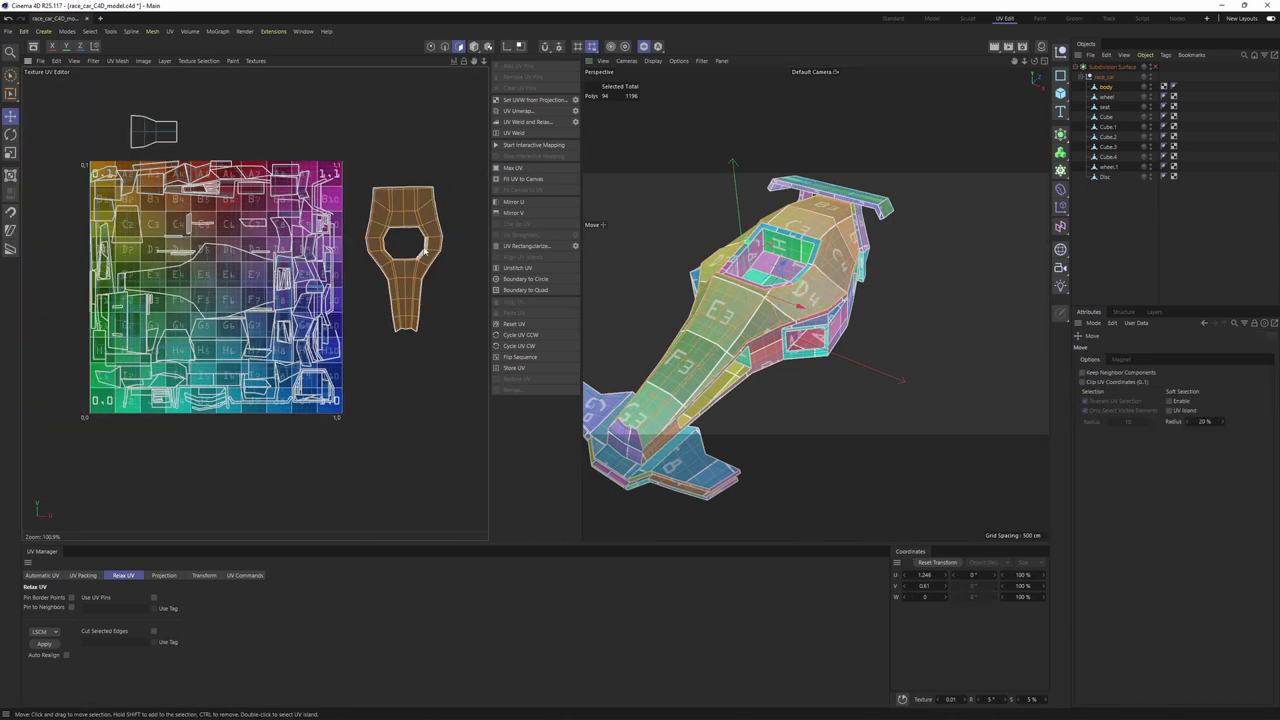
pyautogui.moveTo(388, 200); pyautogui.dragTo(517, 93)
pyautogui.press('t')
pyautogui.press('e')
pyautogui.moveTo(264, 219); pyautogui.dragTo(384, 216)
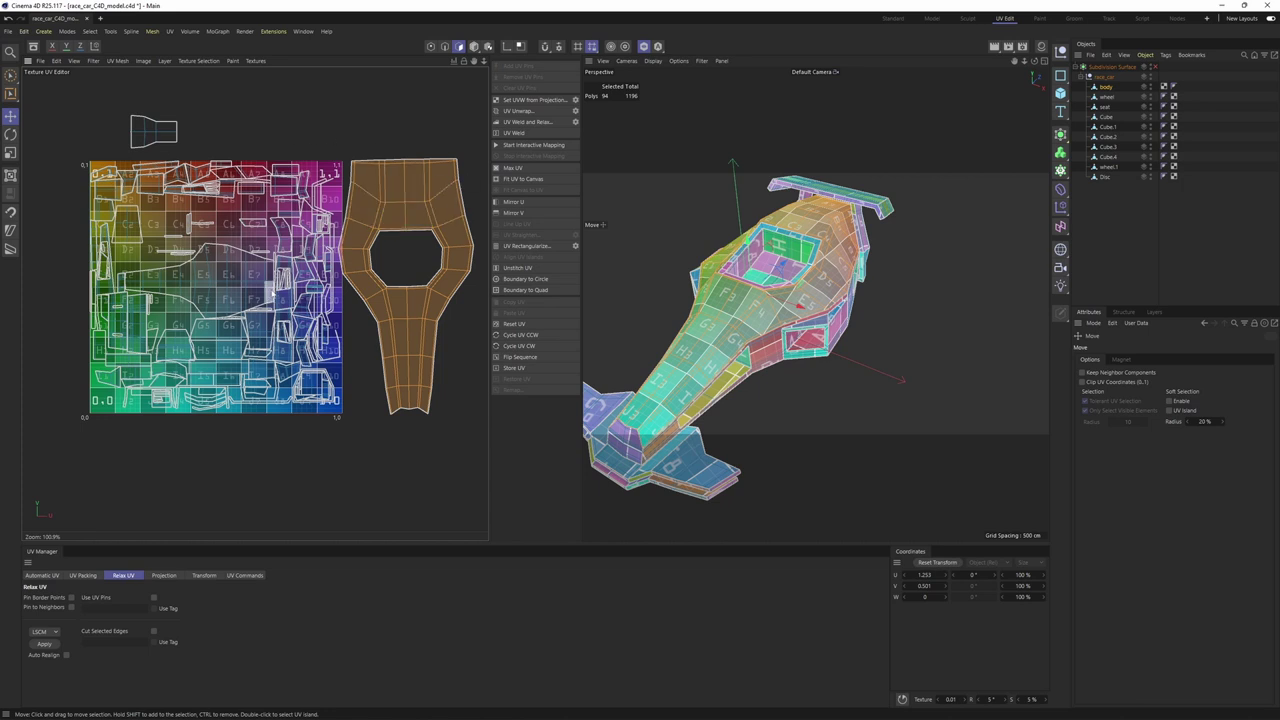
# Step: Select the car's underside island, check its grid pattern from below the model, and hide the UV grid texture
pyautogui.doubleClick(245, 297)
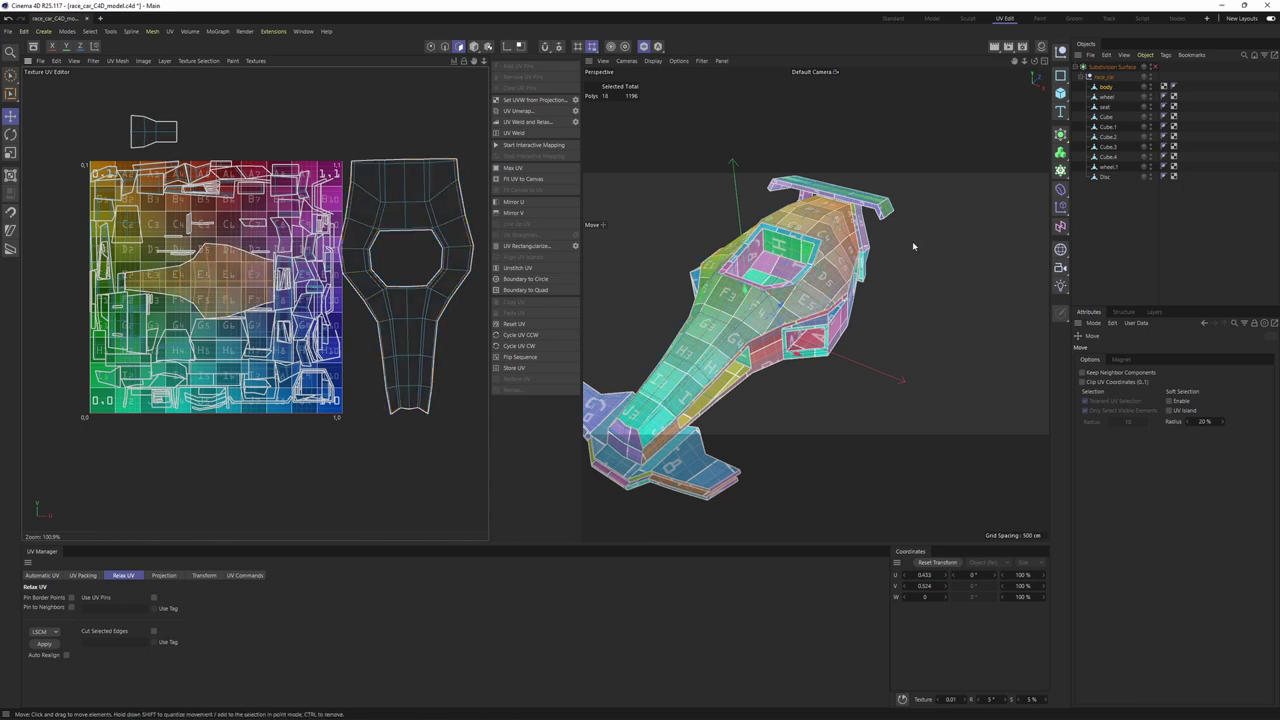
pyautogui.keyDown('alt'); pyautogui.moveTo(890, 375); pyautogui.dragTo(822, 266); pyautogui.keyUp('alt')
pyautogui.keyDown('alt'); pyautogui.moveTo(825, 264); pyautogui.dragTo(855, 245, button='right'); pyautogui.keyUp('alt')
pyautogui.keyDown('alt'); pyautogui.moveTo(855, 245); pyautogui.dragTo(828, 222); pyautogui.keyUp('alt')
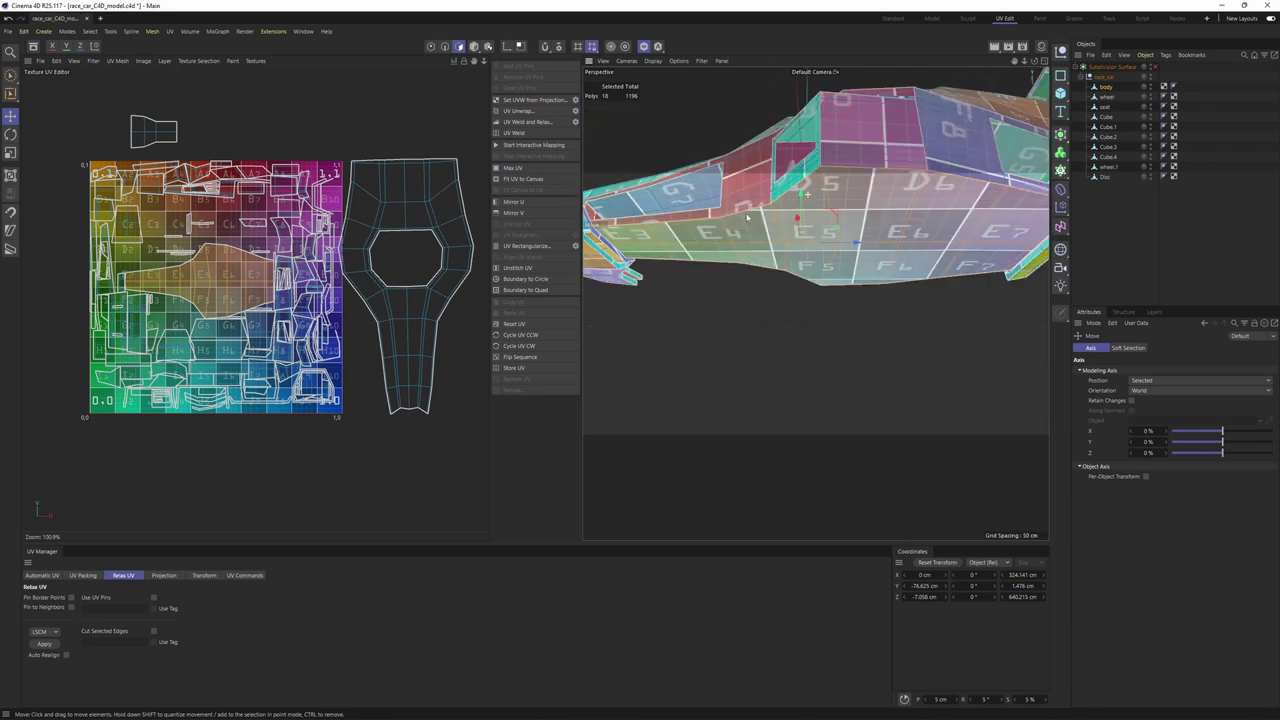
pyautogui.click(258, 62)
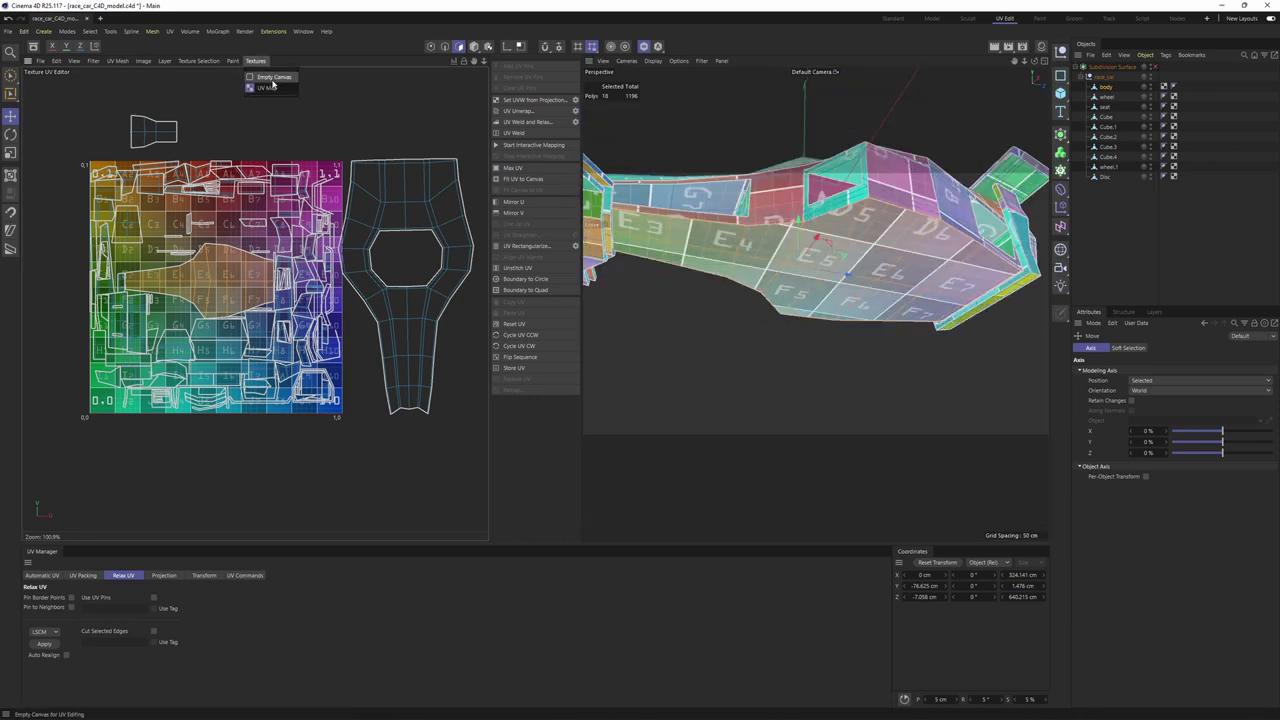
pyautogui.click(266, 88)
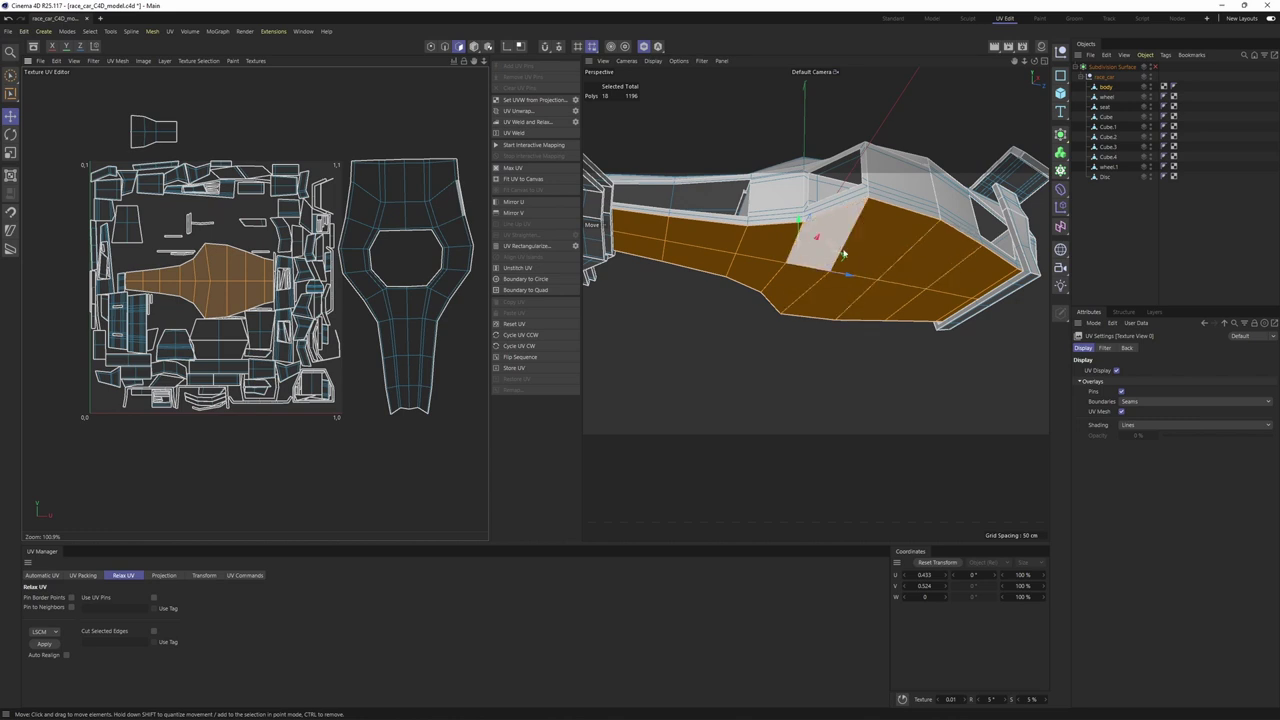
# Step: Scale the underside island down to reduce its share of texture space
pyautogui.keyDown('alt'); pyautogui.moveTo(847, 275); pyautogui.dragTo(892, 262); pyautogui.keyUp('alt')
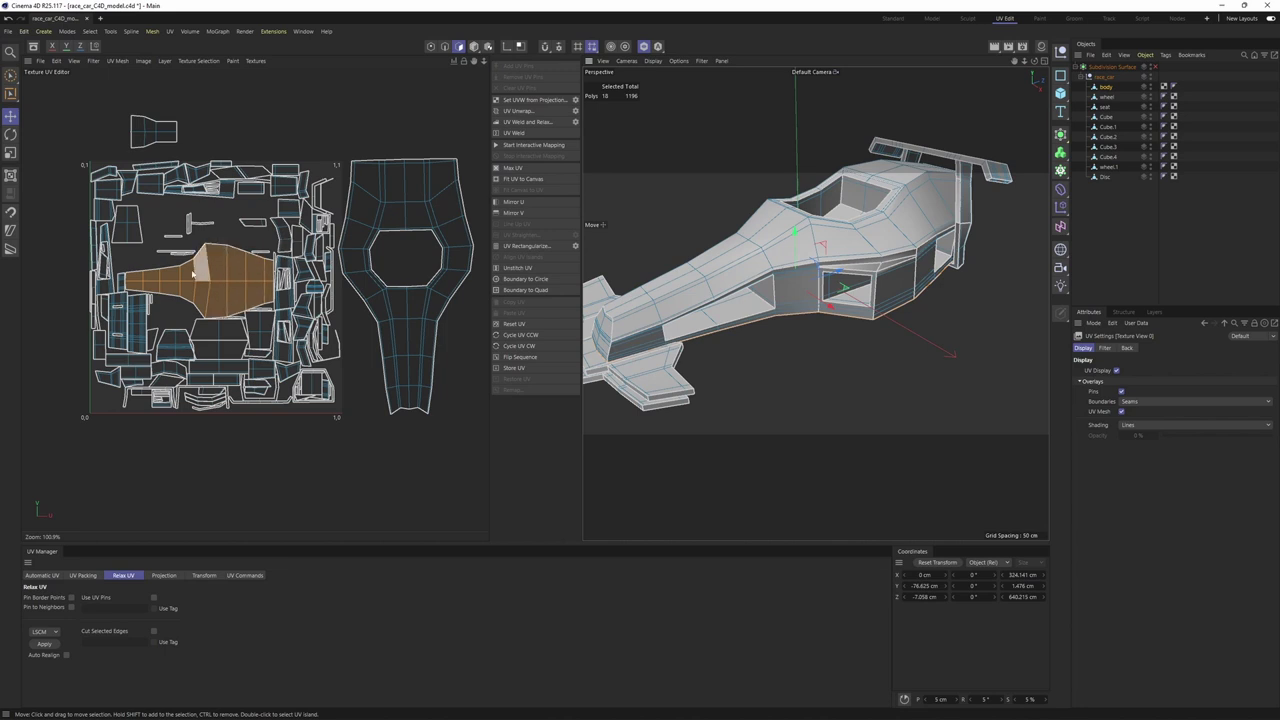
pyautogui.press('t')
pyautogui.moveTo(220, 273); pyautogui.dragTo(112, 313)
pyautogui.press('e')
# Step: Examine which car parts individual UV islands belong to by selecting them on the model and in the UV layout
pyautogui.keyDown('alt'); pyautogui.moveTo(690, 350); pyautogui.dragTo(855, 240); pyautogui.keyUp('alt')
pyautogui.click(729, 356)
pyautogui.doubleClick(730, 355)
pyautogui.click(949, 296)
pyautogui.scroll(5, 198, 332)
pyautogui.doubleClick(103, 328)
pyautogui.scroll(-2, 103, 328)
pyautogui.scroll(-5, 384, 288)
pyautogui.doubleClick(435, 315)
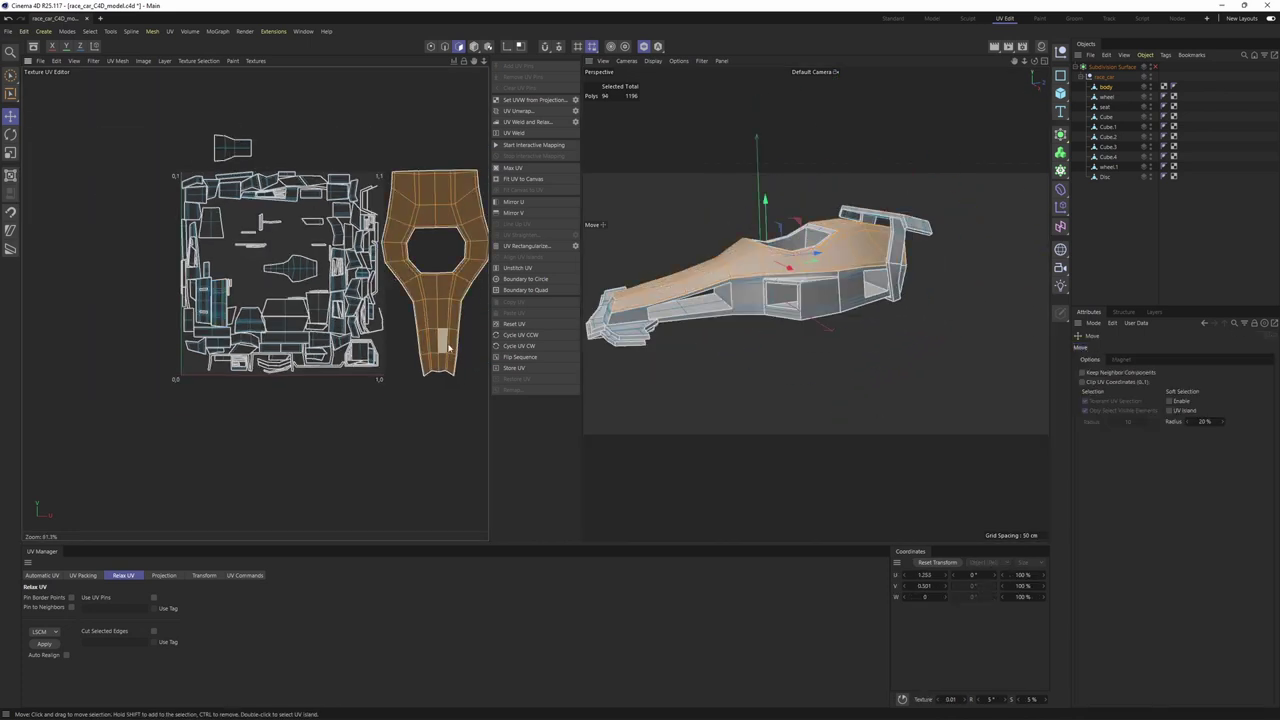
# Step: Select all UV islands of the body and enable Preserve Orientation for geometric UV packing
pyautogui.hotkey('ctrl', 'a')
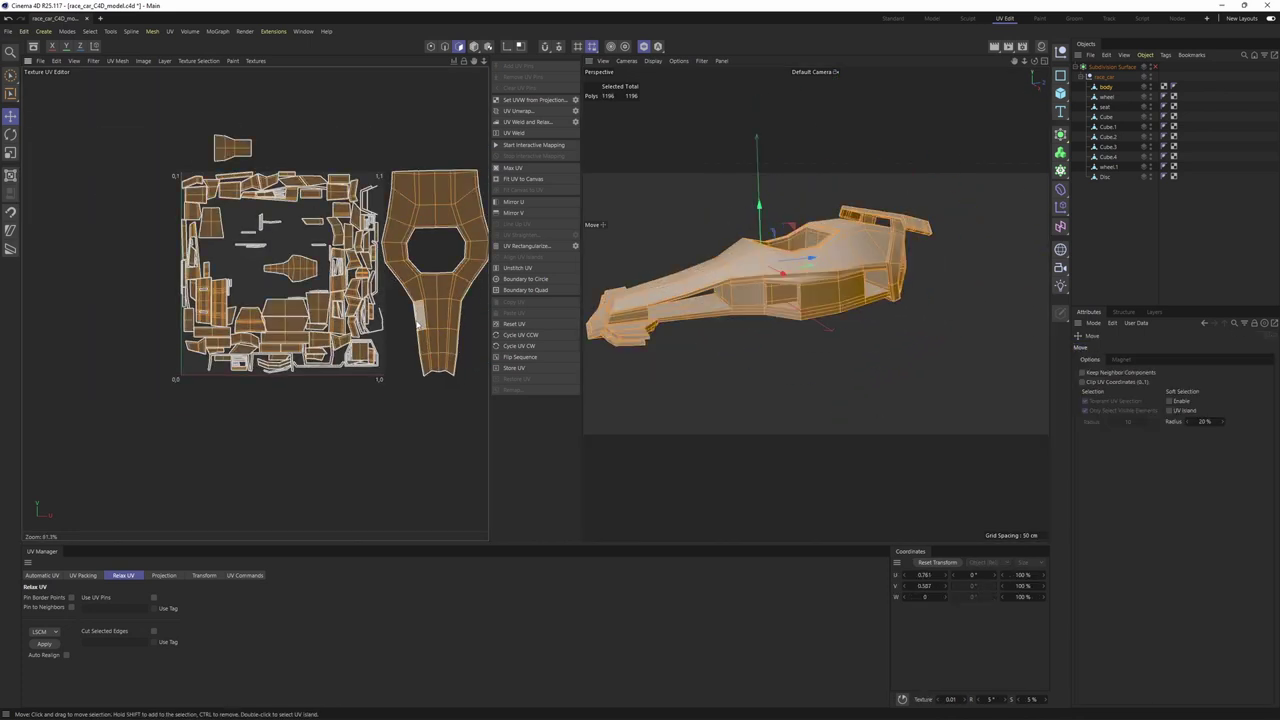
pyautogui.click(88, 576)
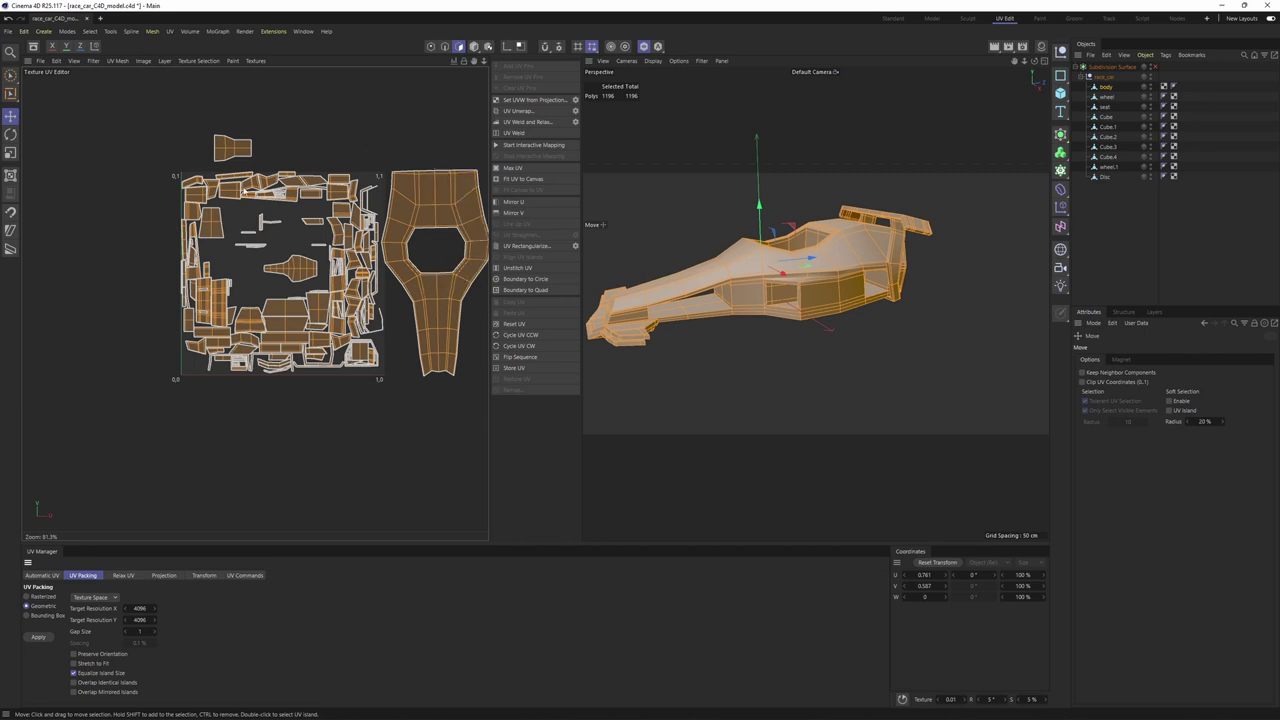
pyautogui.scroll(1, 387, 268)
pyautogui.keyDown('alt'); pyautogui.moveTo(452, 300); pyautogui.dragTo(416, 316, button='middle'); pyautogui.keyUp('alt')
pyautogui.scroll(1, 424, 313)
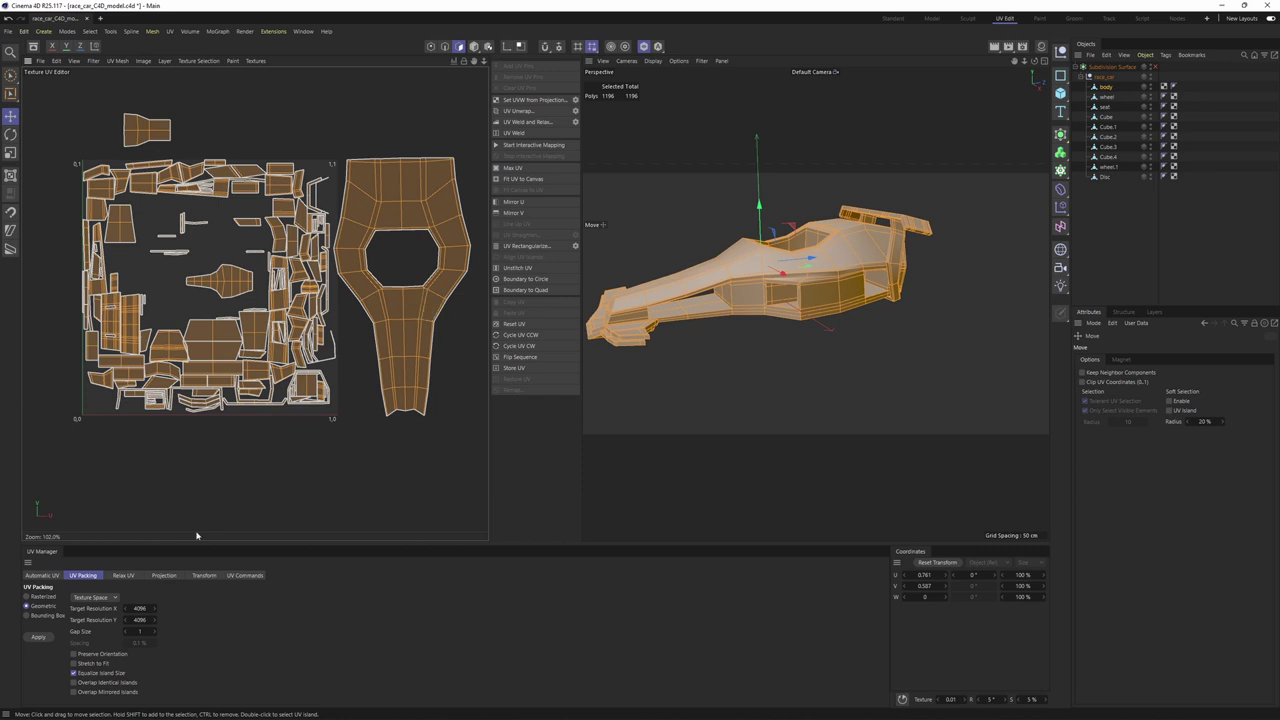
pyautogui.click(73, 655)
pyautogui.keyDown('alt'); pyautogui.moveTo(162, 178); pyautogui.dragTo(191, 221, button='middle'); pyautogui.keyUp('alt')
pyautogui.scroll(4, 192, 178)
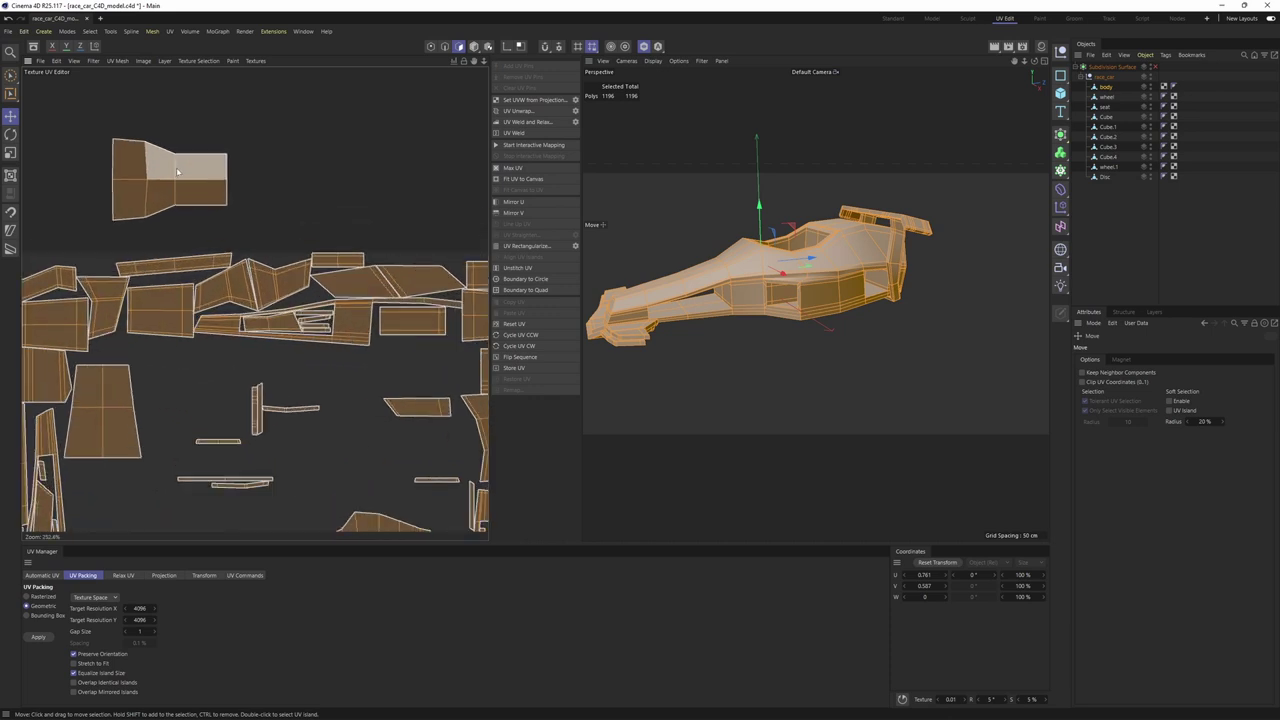
# Step: Turn off Equalize Island Size and pack all islands into the UV square
pyautogui.scroll(-4, 296, 407)
pyautogui.scroll(1, 296, 406)
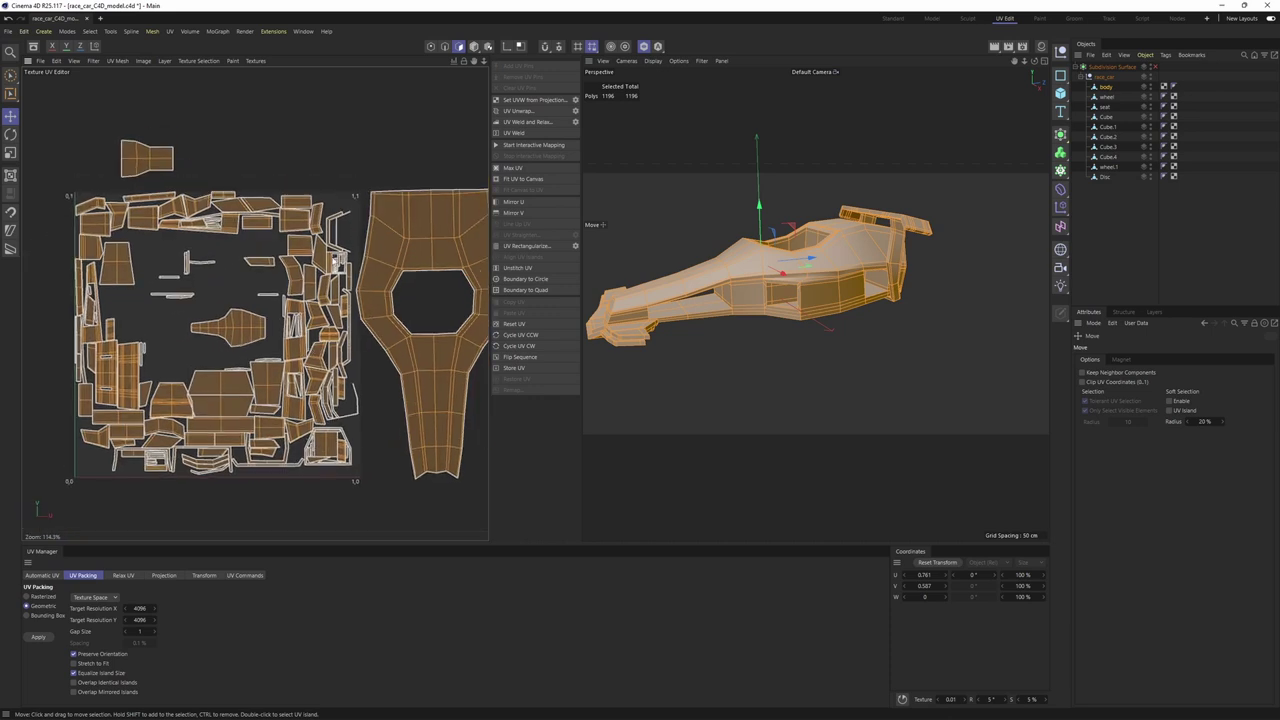
pyautogui.moveTo(131, 259)
pyautogui.mouseDown(button='middle')
pyautogui.moveTo(91, 241)
pyautogui.moveTo(120, 242)
pyautogui.mouseUp(button='middle')
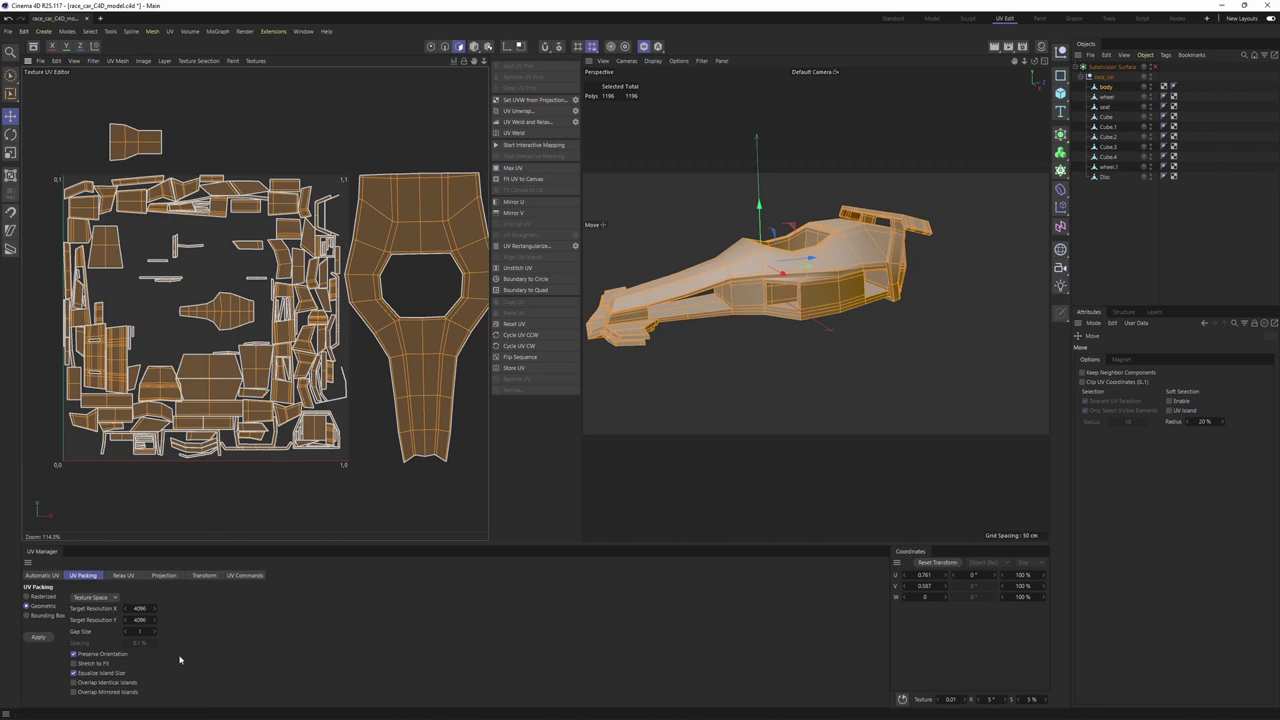
pyautogui.click(40, 641)
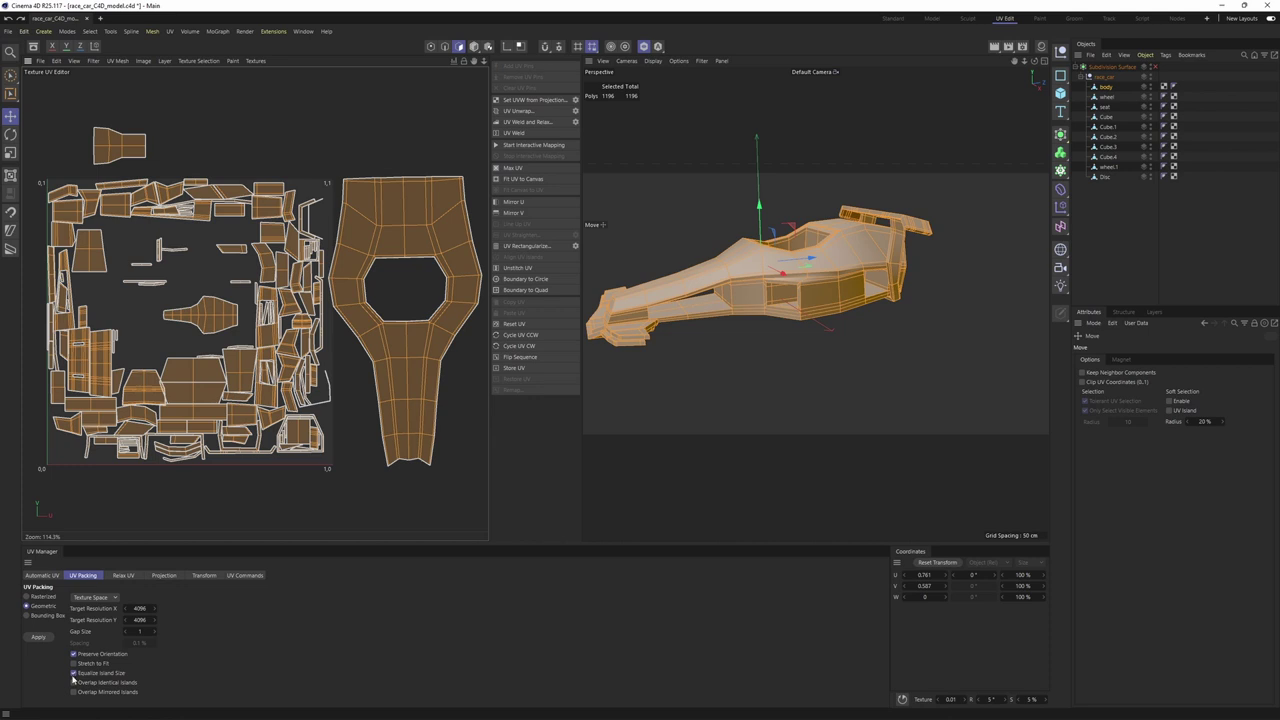
pyautogui.click(40, 638)
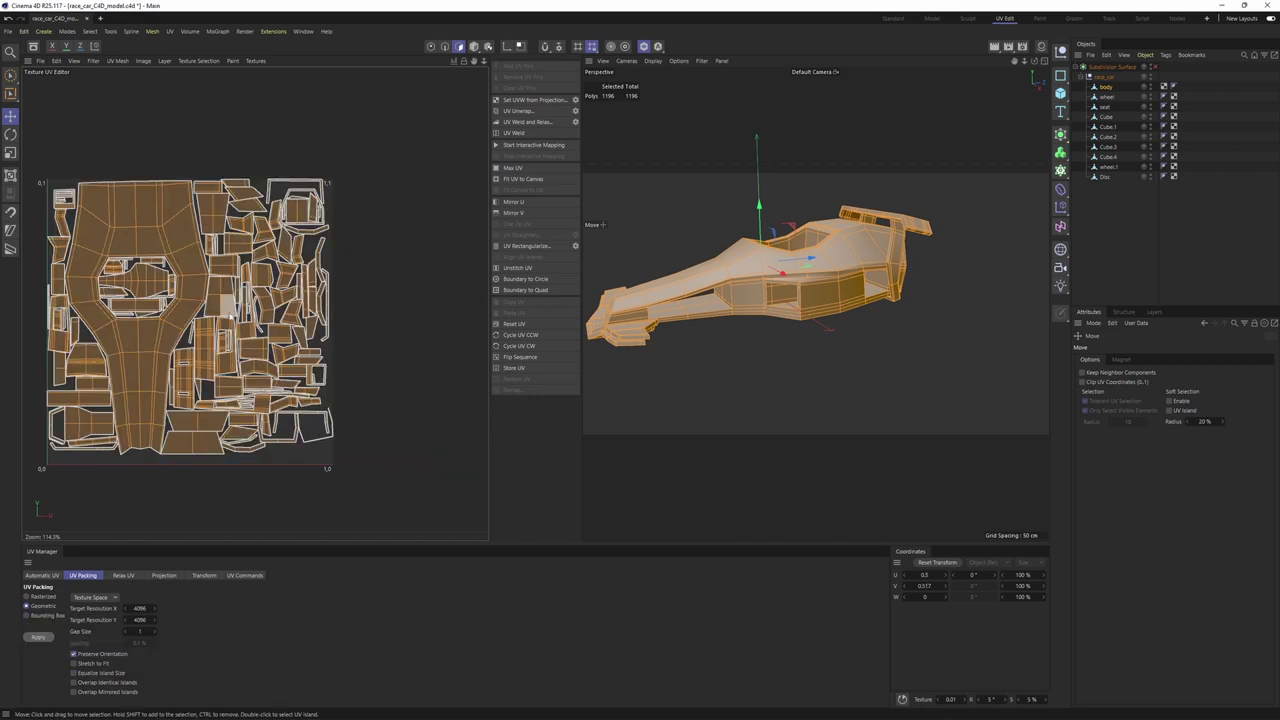
# Step: Add the six polygons at the front tip of the nose to the upper body polygon selection
pyautogui.keyDown('alt'); pyautogui.moveTo(230, 316); pyautogui.dragTo(273, 313, button='middle'); pyautogui.keyUp('alt')
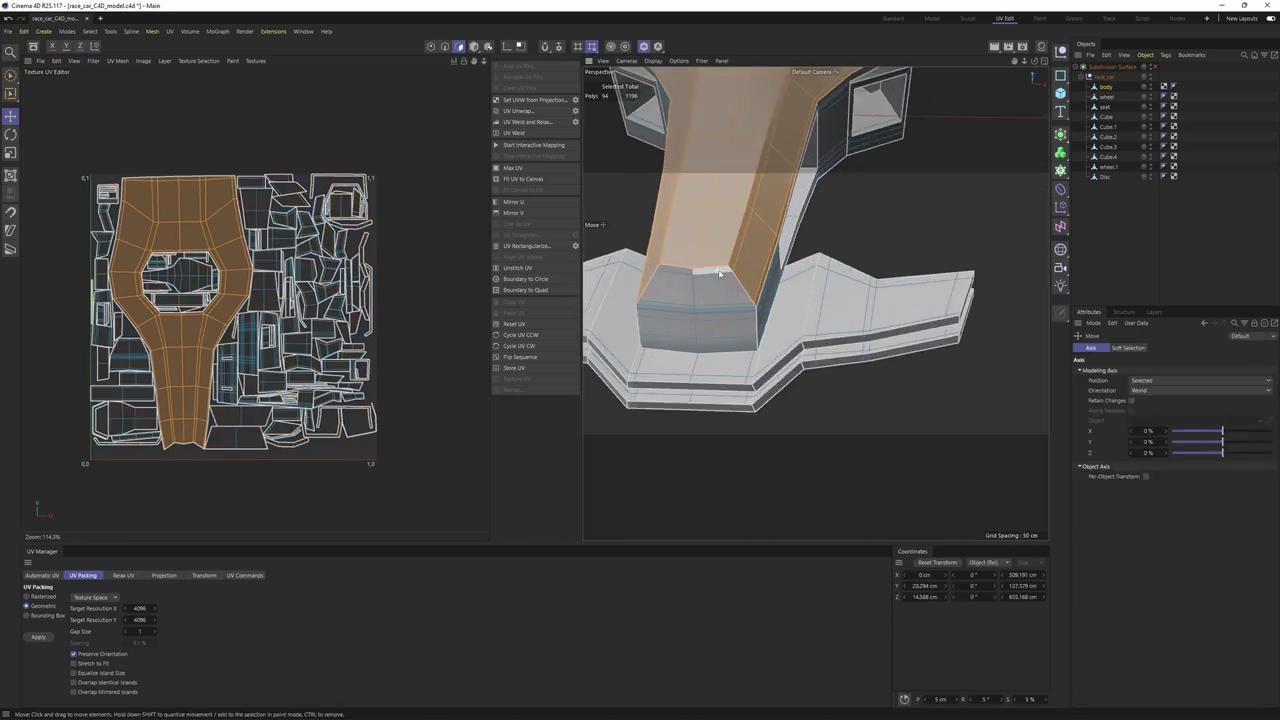
pyautogui.keyDown('alt'); pyautogui.moveTo(700, 272); pyautogui.dragTo(740, 278); pyautogui.keyUp('alt')
pyautogui.keyDown('shift'); pyautogui.click(724, 302); pyautogui.keyUp('shift')
pyautogui.keyDown('shift'); pyautogui.click(748, 343); pyautogui.keyUp('shift')
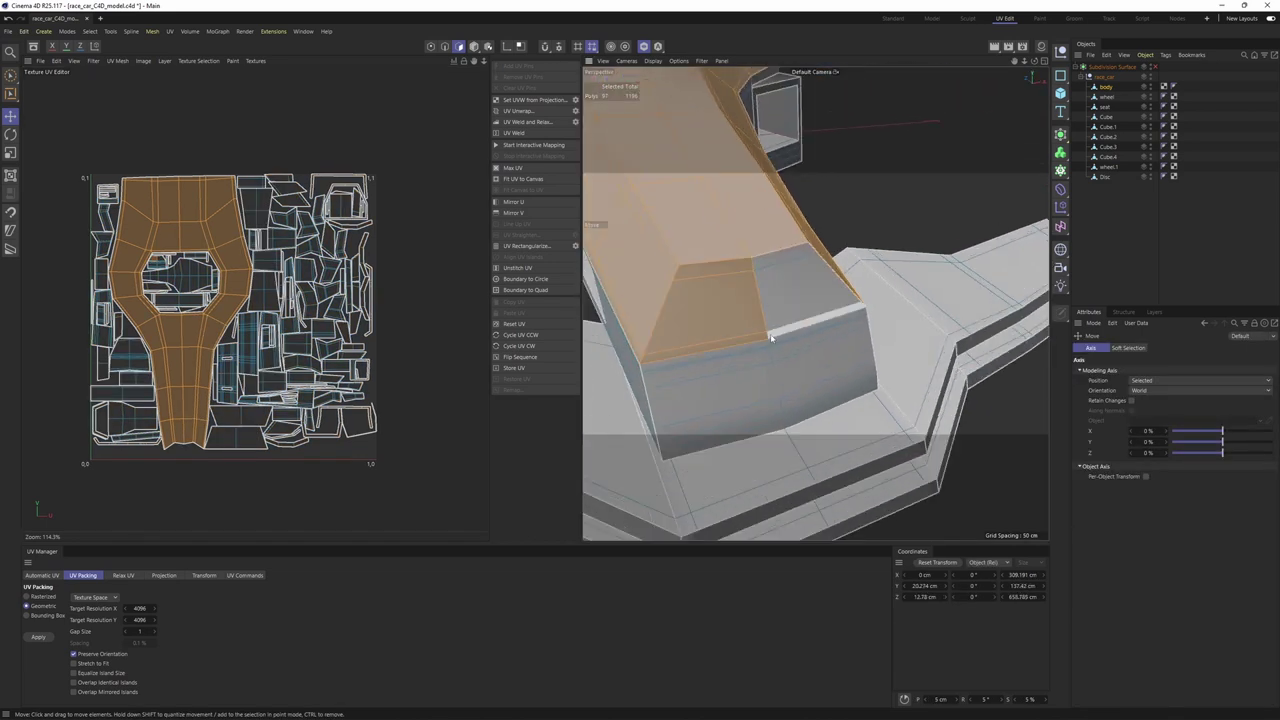
pyautogui.keyDown('shift'); pyautogui.click(772, 336); pyautogui.keyUp('shift')
pyautogui.keyDown('shift'); pyautogui.click(788, 295); pyautogui.keyUp('shift')
pyautogui.keyDown('shift'); pyautogui.click(781, 257); pyautogui.keyUp('shift')
# Step: Apply a Frontal projection from above the nose to the extended upper body selection and relax it with LSCM
pyautogui.moveTo(838, 290)
pyautogui.keyDown('alt'); pyautogui.mouseDown()
pyautogui.moveTo(817, 286)
pyautogui.moveTo(840, 300)
pyautogui.mouseUp(); pyautogui.keyUp('alt')
pyautogui.keyDown('alt'); pyautogui.moveTo(851, 368); pyautogui.dragTo(818, 362, button='right'); pyautogui.keyUp('alt')
pyautogui.keyDown('alt'); pyautogui.moveTo(817, 357); pyautogui.dragTo(804, 386); pyautogui.keyUp('alt')
pyautogui.click(164, 575)
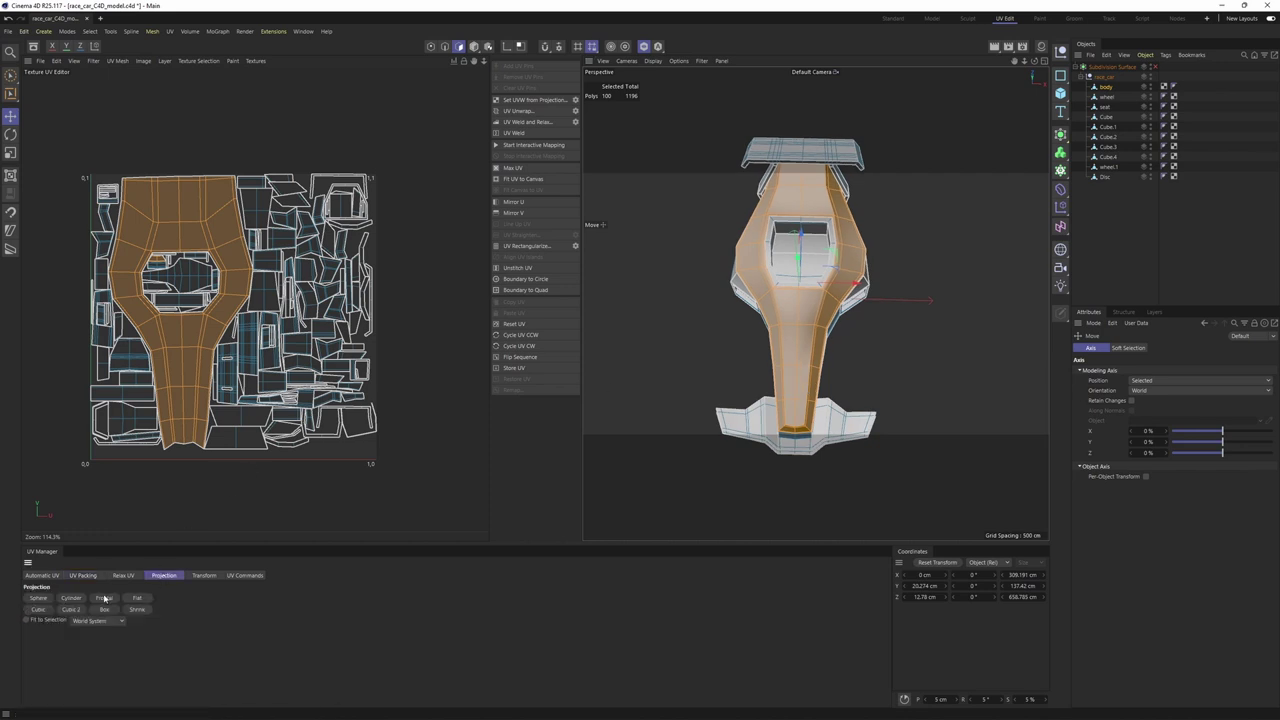
pyautogui.click(105, 598)
pyautogui.click(124, 576)
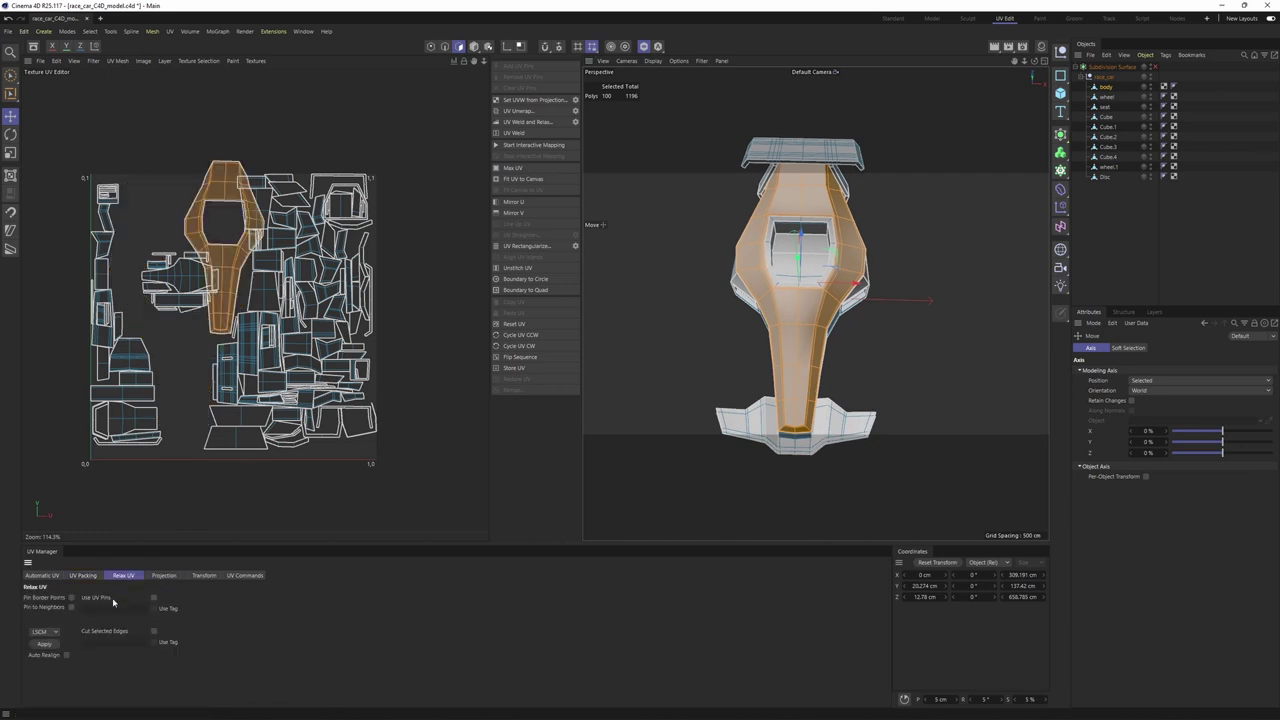
pyautogui.click(45, 645)
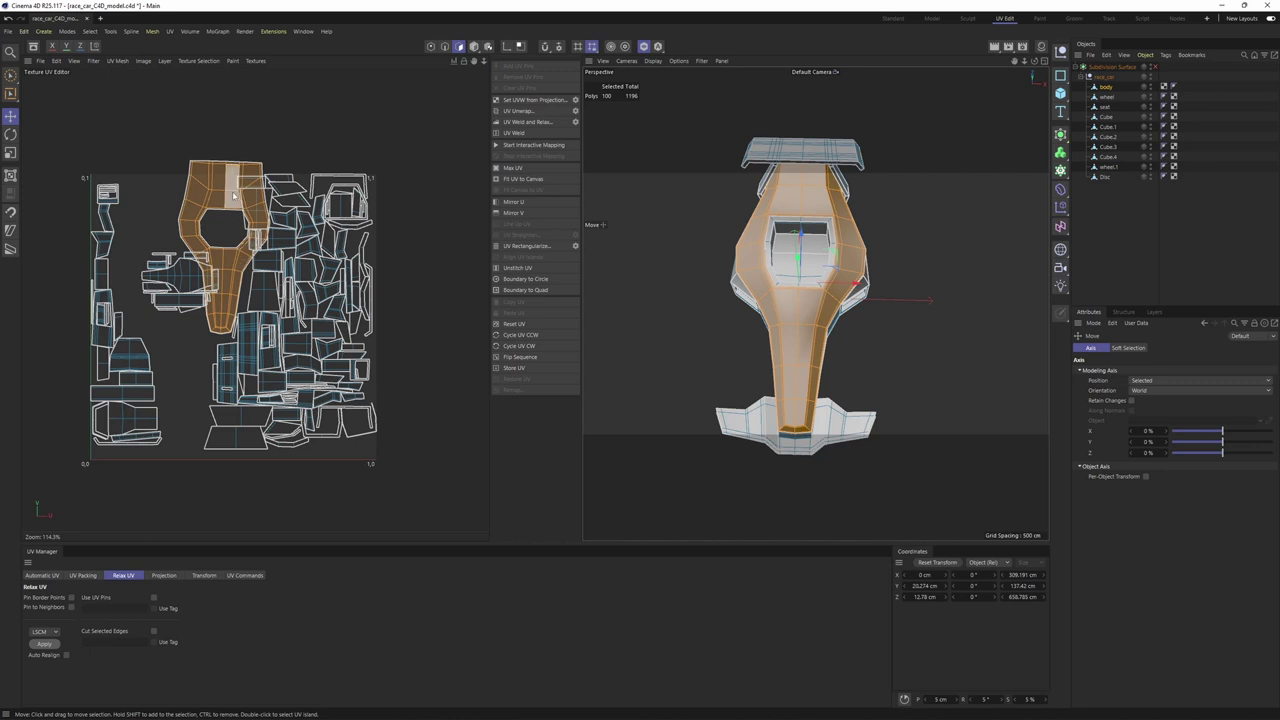
# Step: Move the upper body island upward in the UV layout and straighten it with Align UV Islands using its central edge
pyautogui.scroll(3, 232, 185)
pyautogui.moveTo(176, 178); pyautogui.dragTo(135, 144)
pyautogui.keyDown('alt'); pyautogui.moveTo(132, 136); pyautogui.dragTo(206, 193, button='middle'); pyautogui.keyUp('alt')
pyautogui.scroll(2, 206, 193)
pyautogui.press('Return')
pyautogui.press('Return')
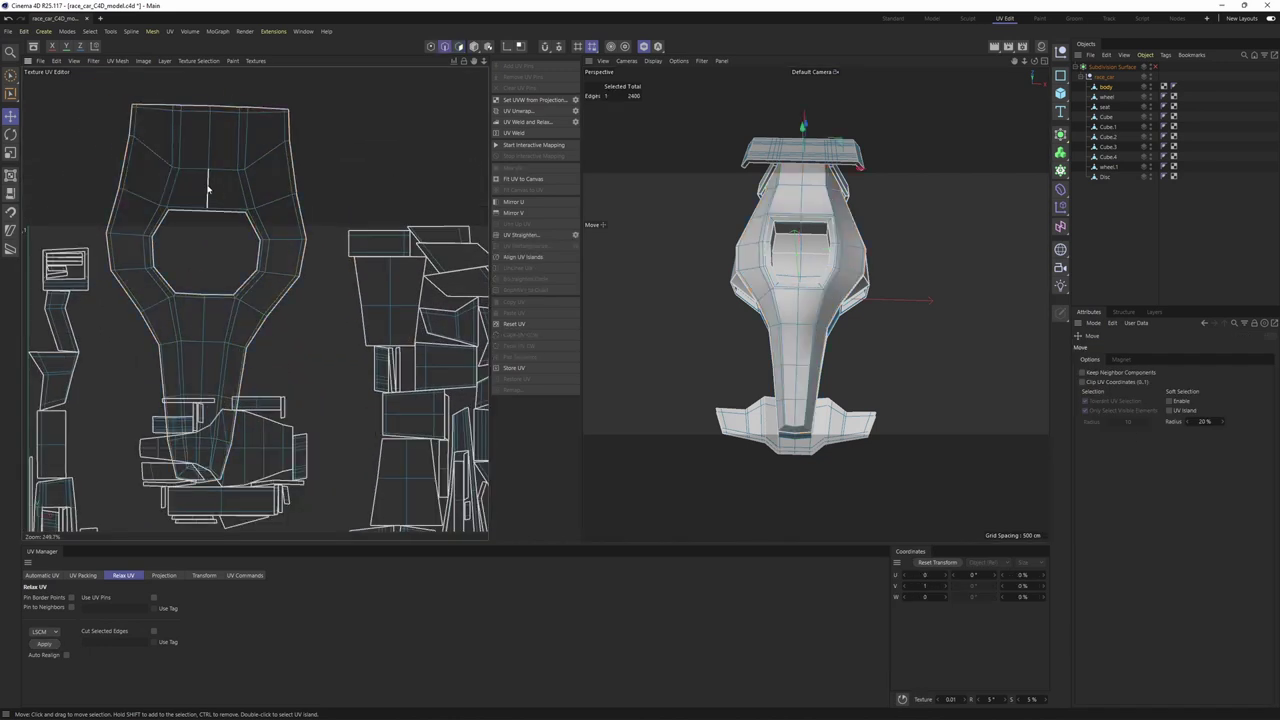
pyautogui.click(523, 259)
# Step: Select the aligned upper body island, enlarge it to about the UV square's height, and move it inside the square
pyautogui.scroll(-3, 256, 254)
pyautogui.press('Return')
pyautogui.hotkey('ctrl', 'a')
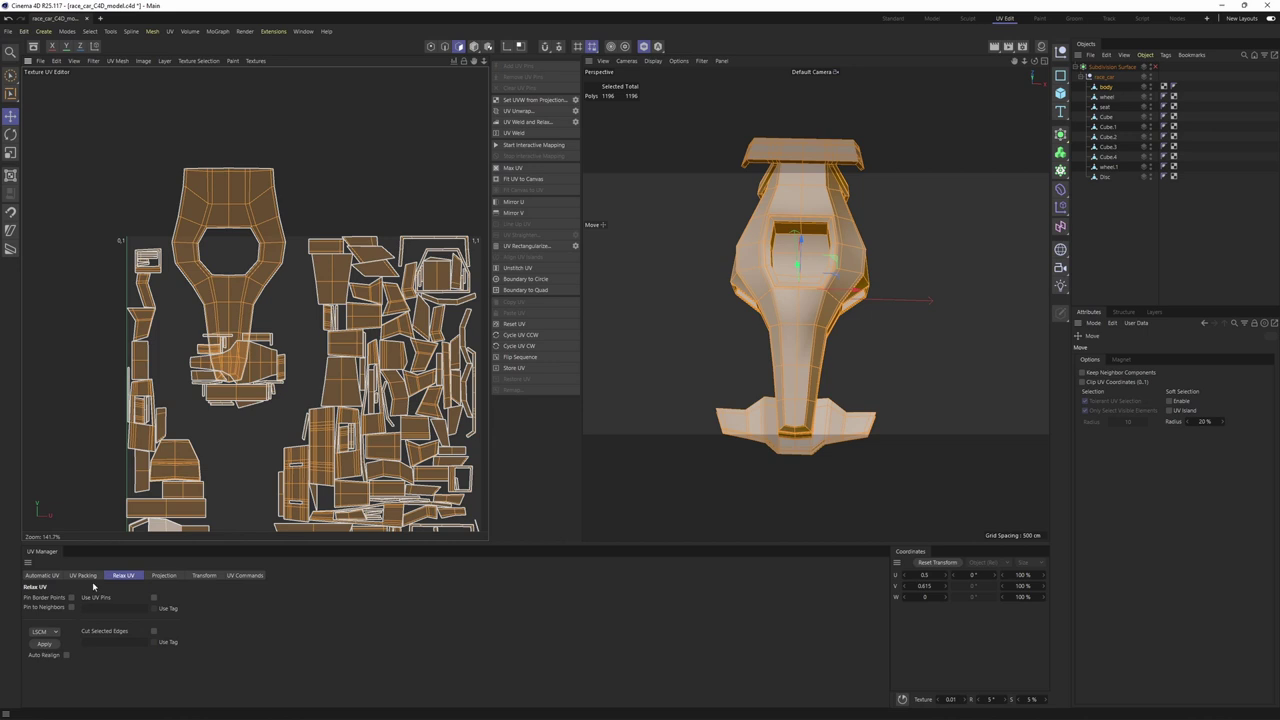
pyautogui.scroll(-3, 230, 371)
pyautogui.keyDown('alt'); pyautogui.moveTo(243, 365); pyautogui.dragTo(183, 309, button='middle'); pyautogui.keyUp('alt')
pyautogui.click(222, 202)
pyautogui.doubleClick(154, 185)
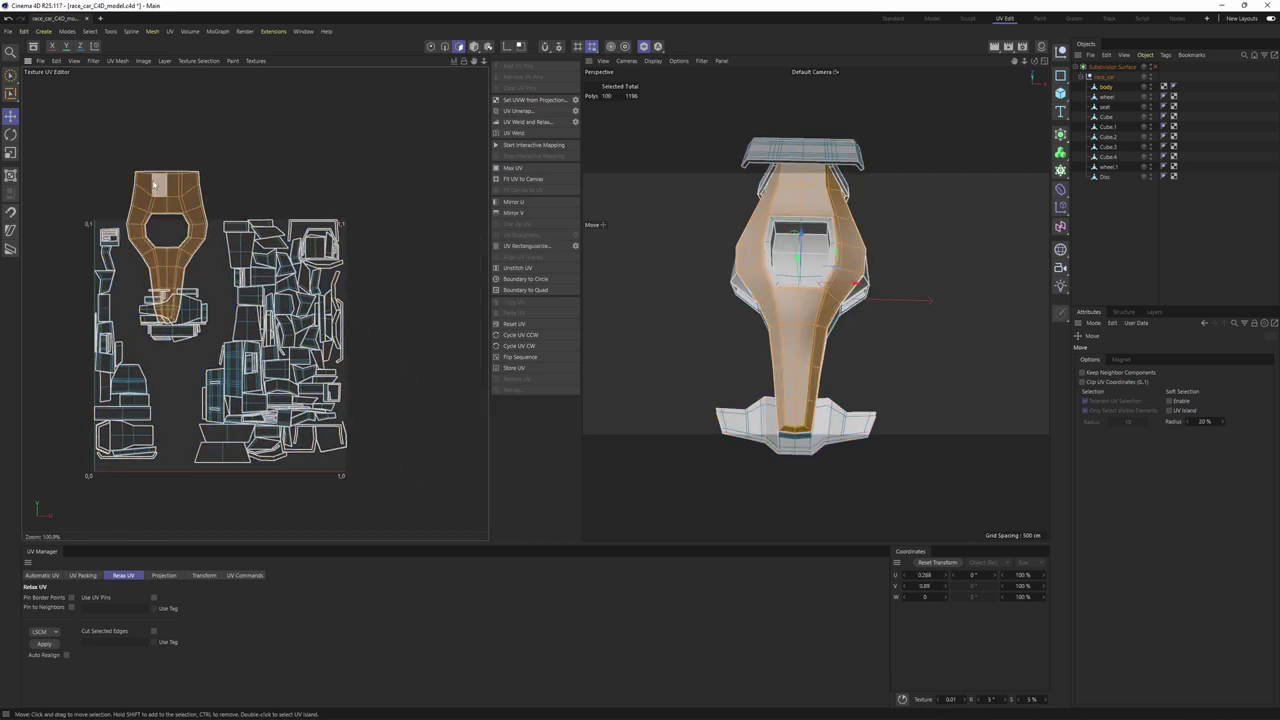
pyautogui.moveTo(152, 183); pyautogui.dragTo(219, 281)
# Step: Select all islands and repack them geometrically with Preserve Orientation on and Equalize Island Size off
pyautogui.hotkey('ctrl', 'a')
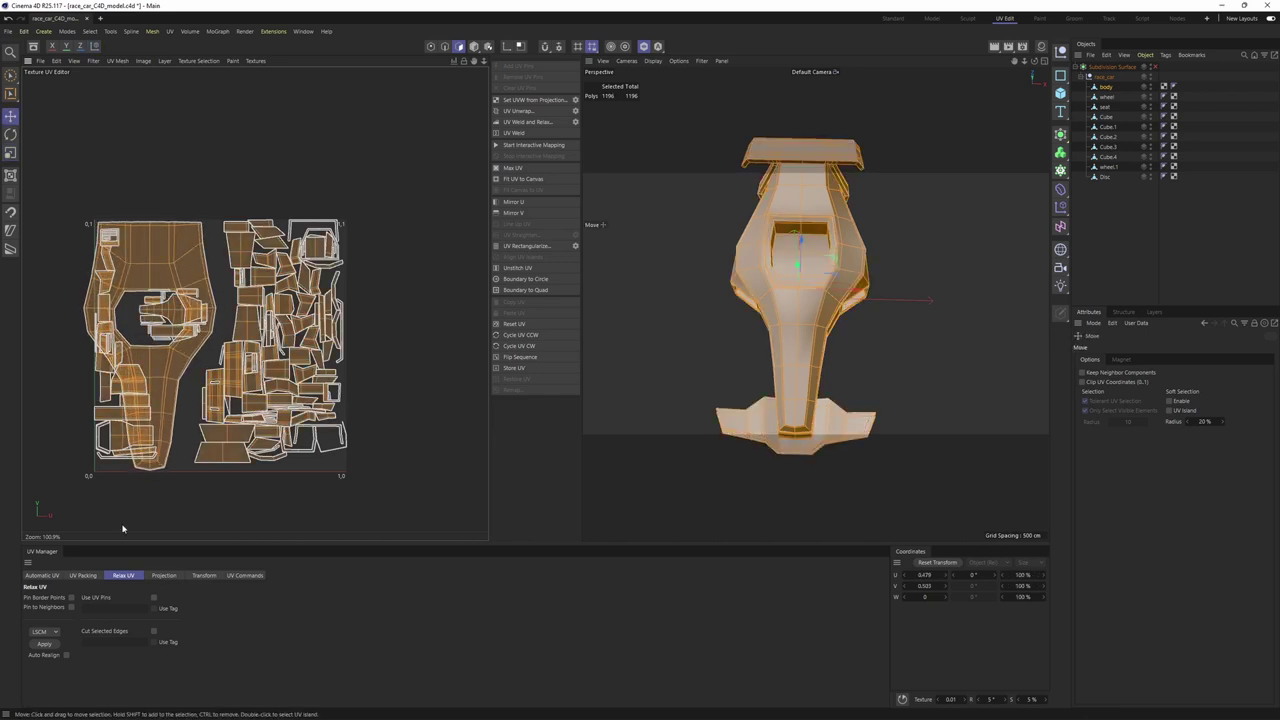
pyautogui.click(83, 575)
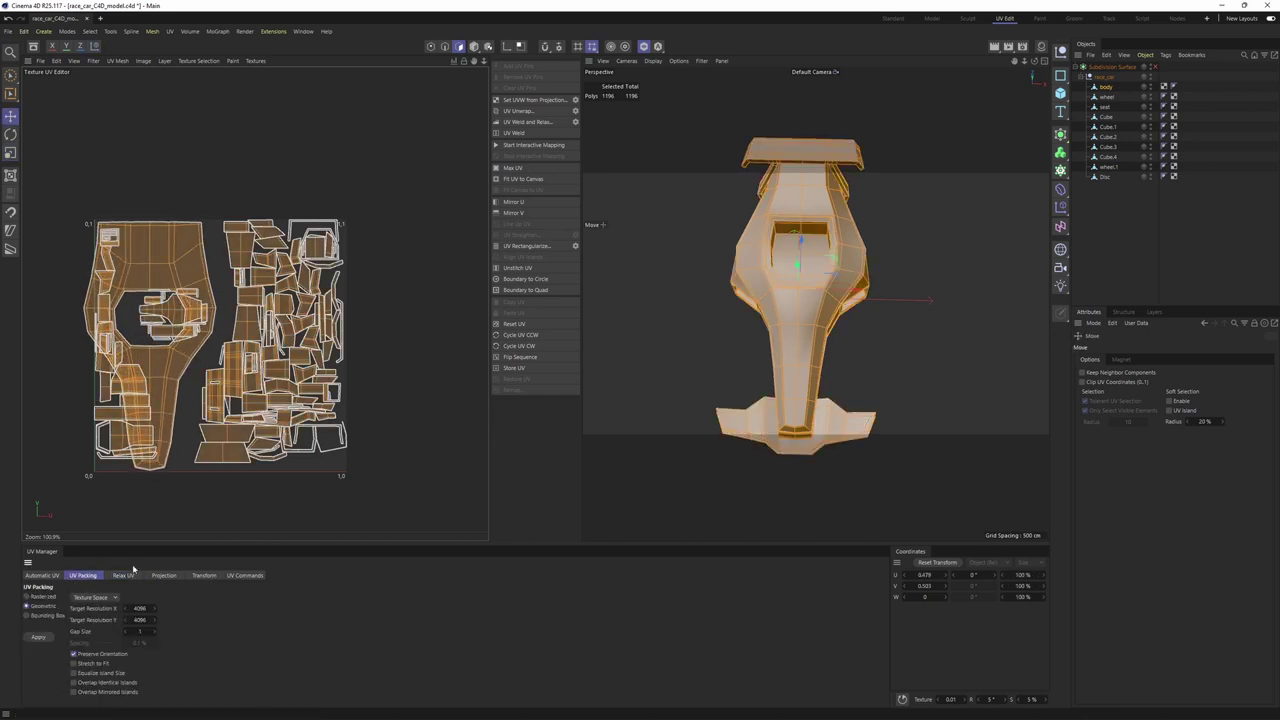
pyautogui.click(37, 637)
pyautogui.scroll(6, 257, 250)
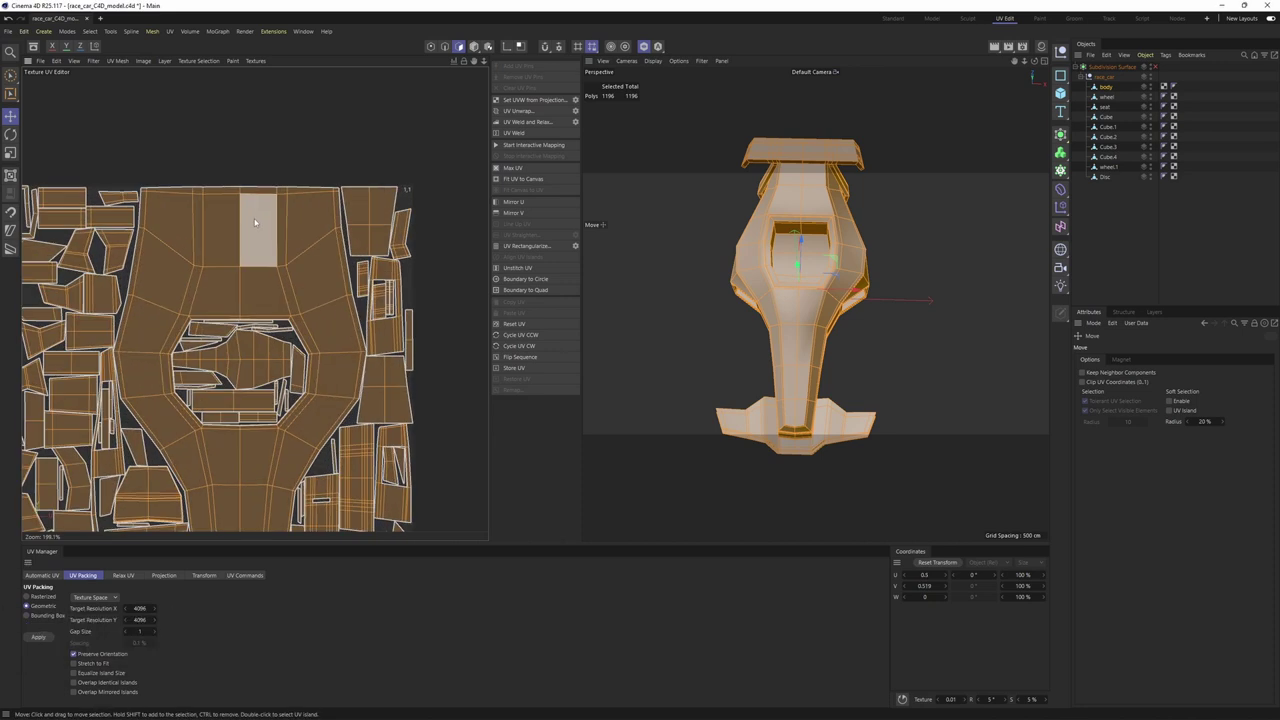
pyautogui.scroll(-6, 240, 212)
pyautogui.scroll(1, 257, 268)
pyautogui.keyDown('alt'); pyautogui.moveTo(249, 312); pyautogui.dragTo(296, 272, button='middle'); pyautogui.keyUp('alt')
pyautogui.scroll(1, 298, 275)
pyautogui.scroll(1, 322, 307)
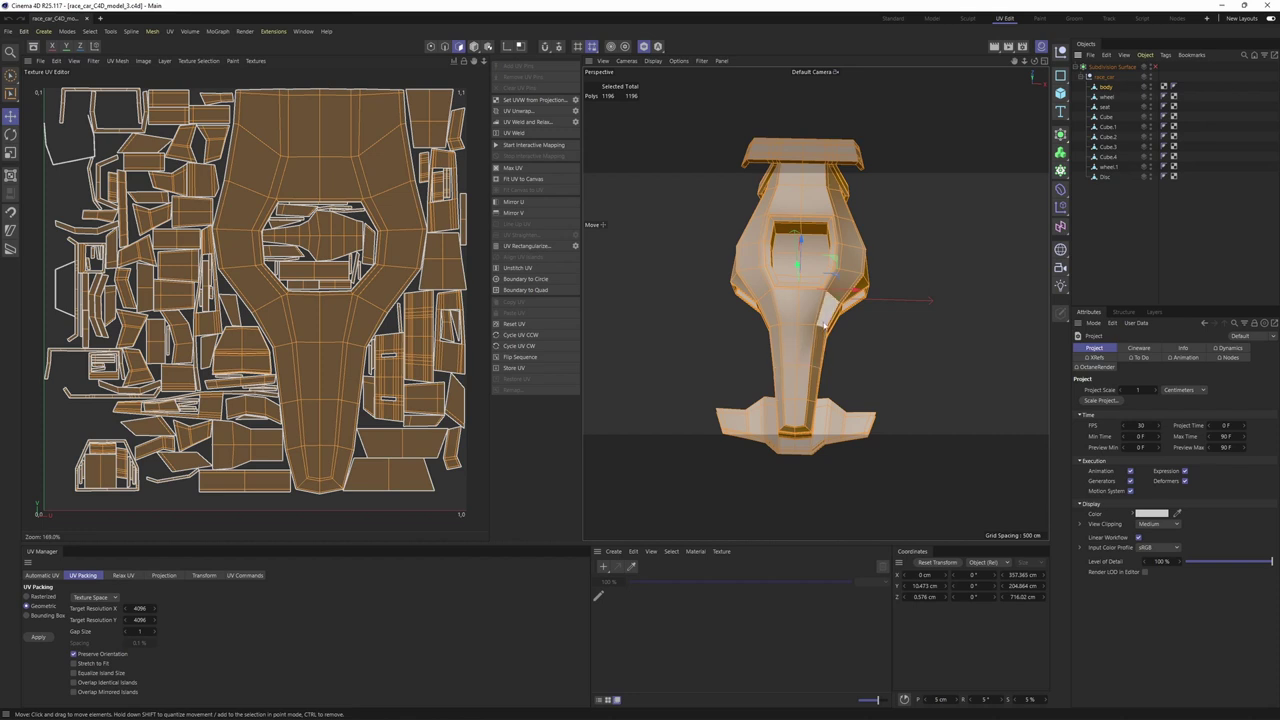
# Step: Select the Subdivision Surface and compare the car with subdivision switched on and off, checking its Subdivide UVs setting
pyautogui.scroll(3, 874, 306)
pyautogui.keyDown('alt'); pyautogui.moveTo(825, 325); pyautogui.dragTo(868, 316); pyautogui.keyUp('alt')
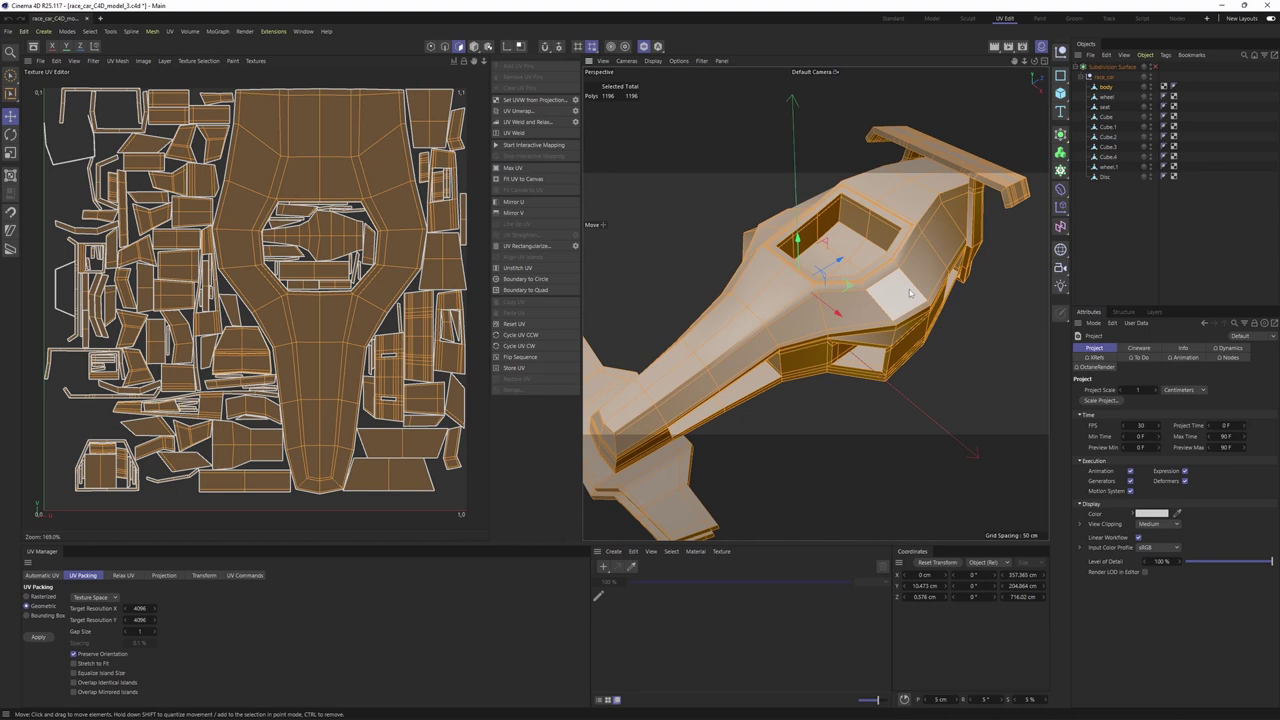
pyautogui.moveTo(885, 307)
pyautogui.keyDown('alt'); pyautogui.mouseDown()
pyautogui.moveTo(872, 300)
pyautogui.moveTo(885, 295)
pyautogui.moveTo(804, 278)
pyautogui.moveTo(917, 273)
pyautogui.moveTo(890, 270)
pyautogui.moveTo(905, 274)
pyautogui.moveTo(894, 301)
pyautogui.moveTo(845, 292)
pyautogui.moveTo(909, 286)
pyautogui.moveTo(895, 288)
pyautogui.mouseUp(); pyautogui.keyUp('alt')
pyautogui.scroll(5, 882, 291)
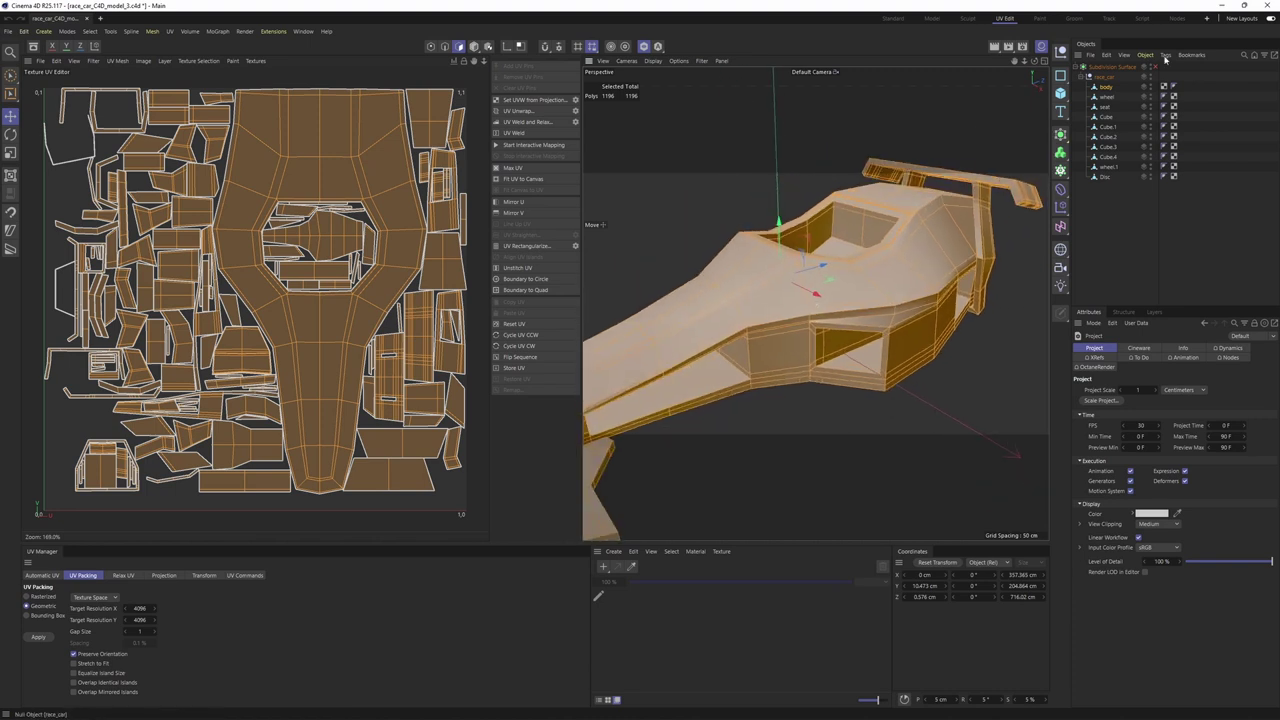
pyautogui.click(1113, 67)
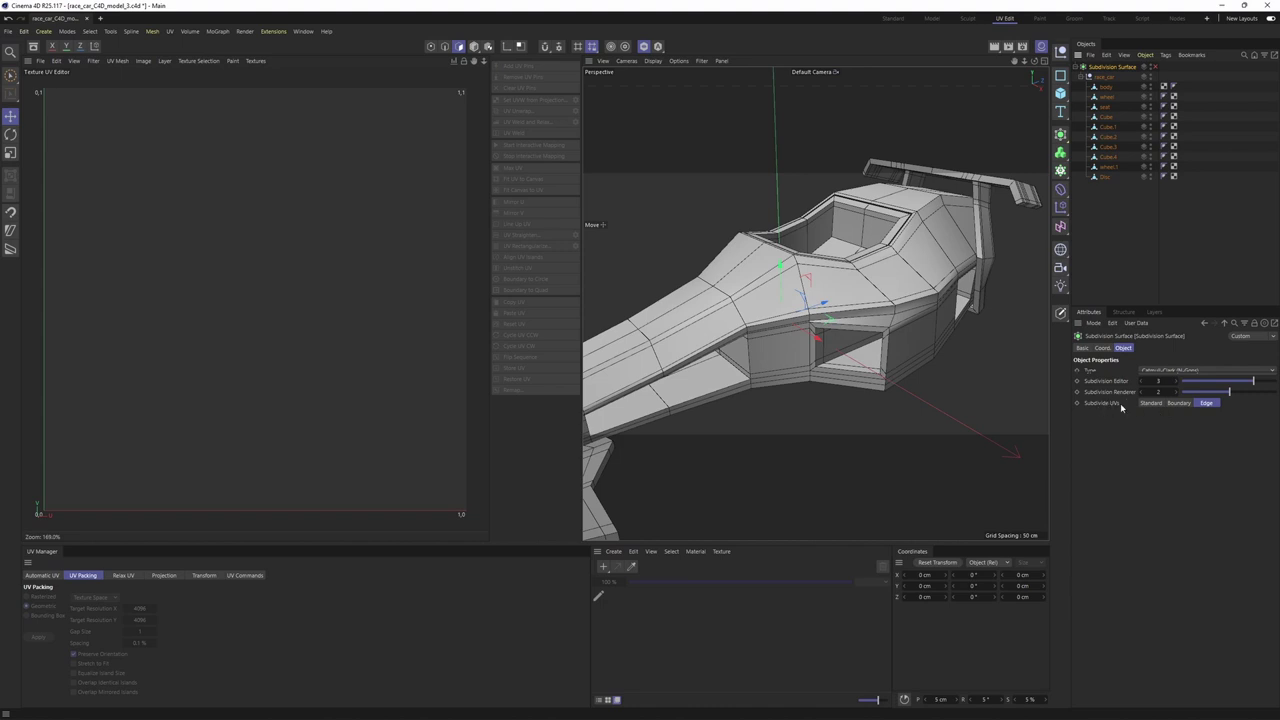
pyautogui.click(1156, 68)
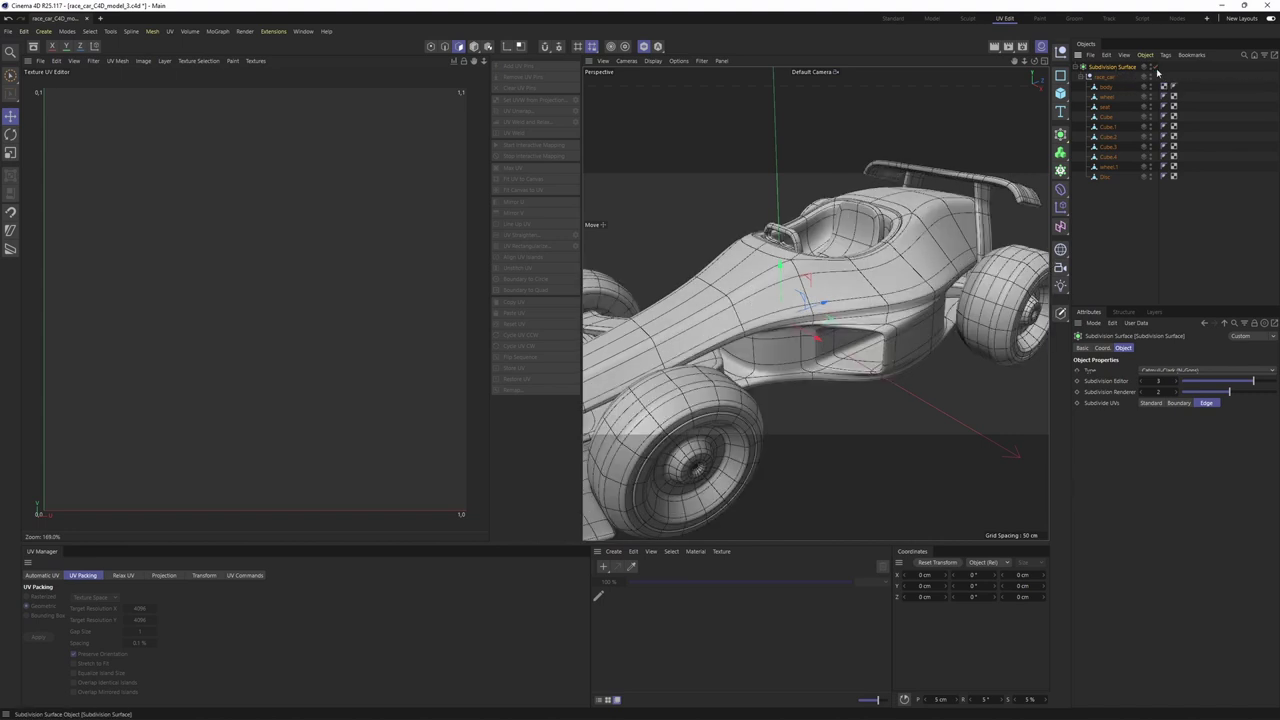
pyautogui.click(1156, 68)
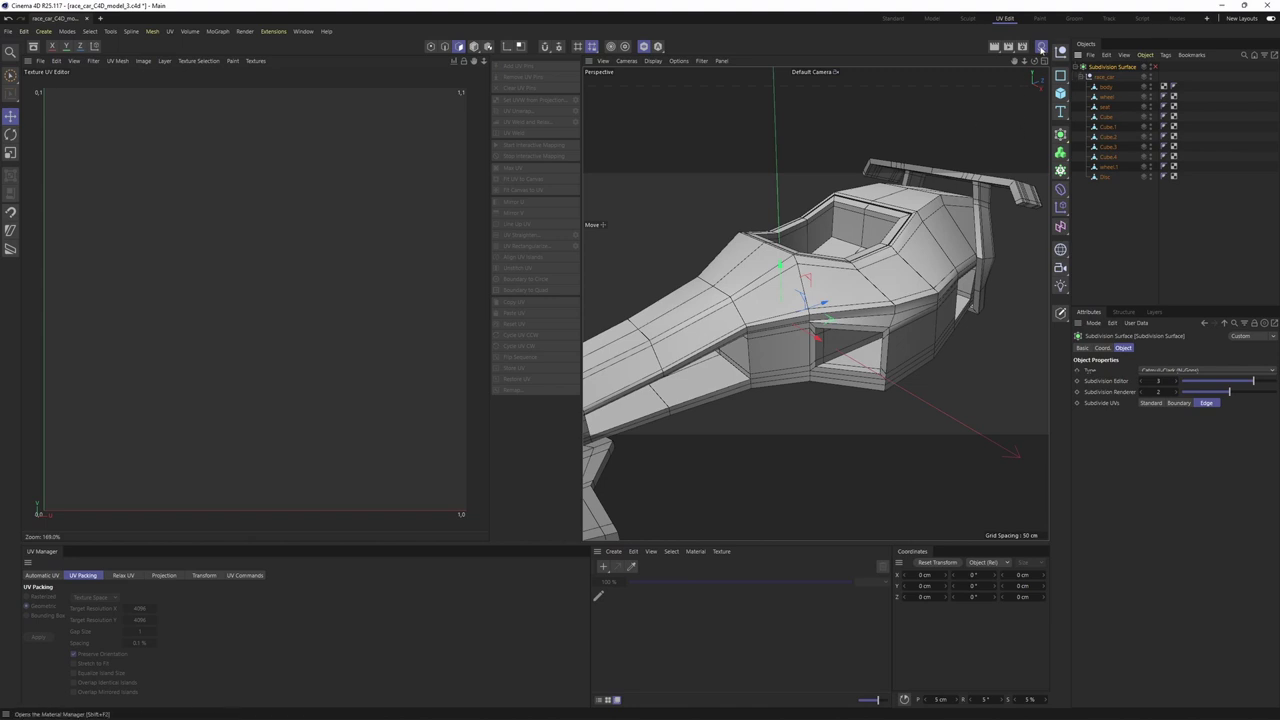
# Step: Create a new material with a Checkerboard shader as its color texture and apply it to the body
pyautogui.click(1042, 47)
pyautogui.click(1042, 47)
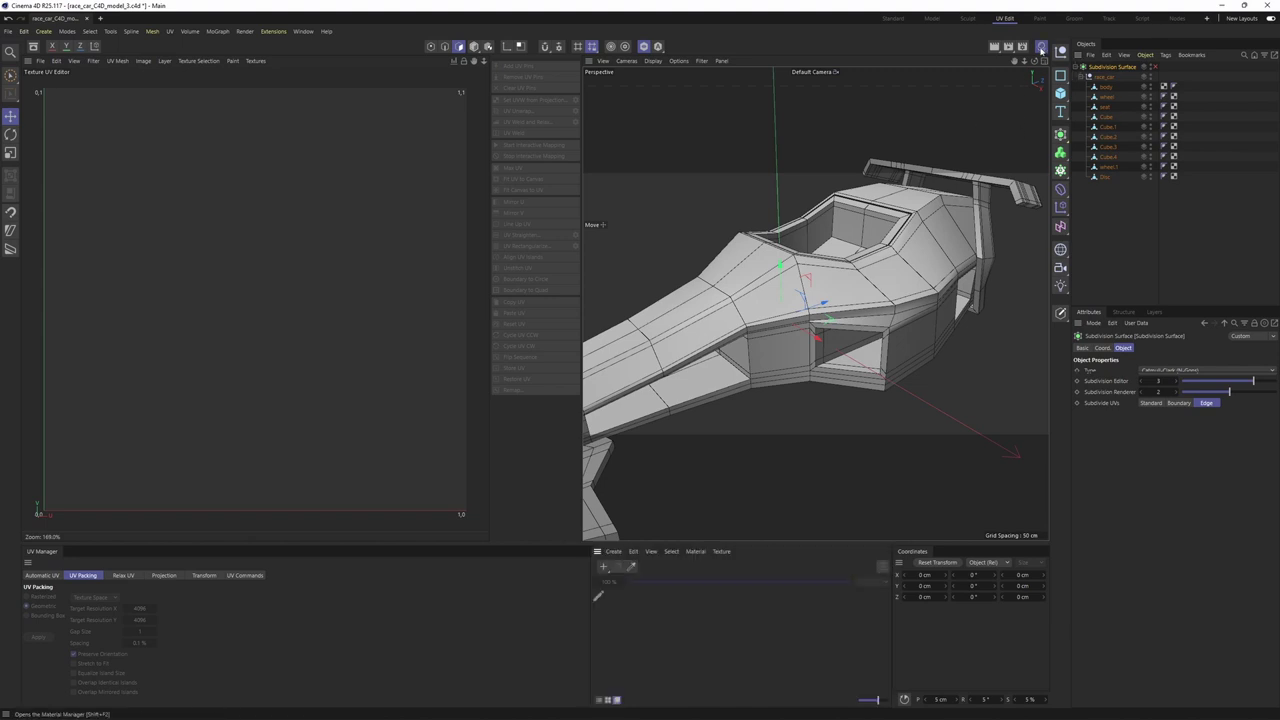
pyautogui.doubleClick(646, 606)
pyautogui.doubleClick(614, 619)
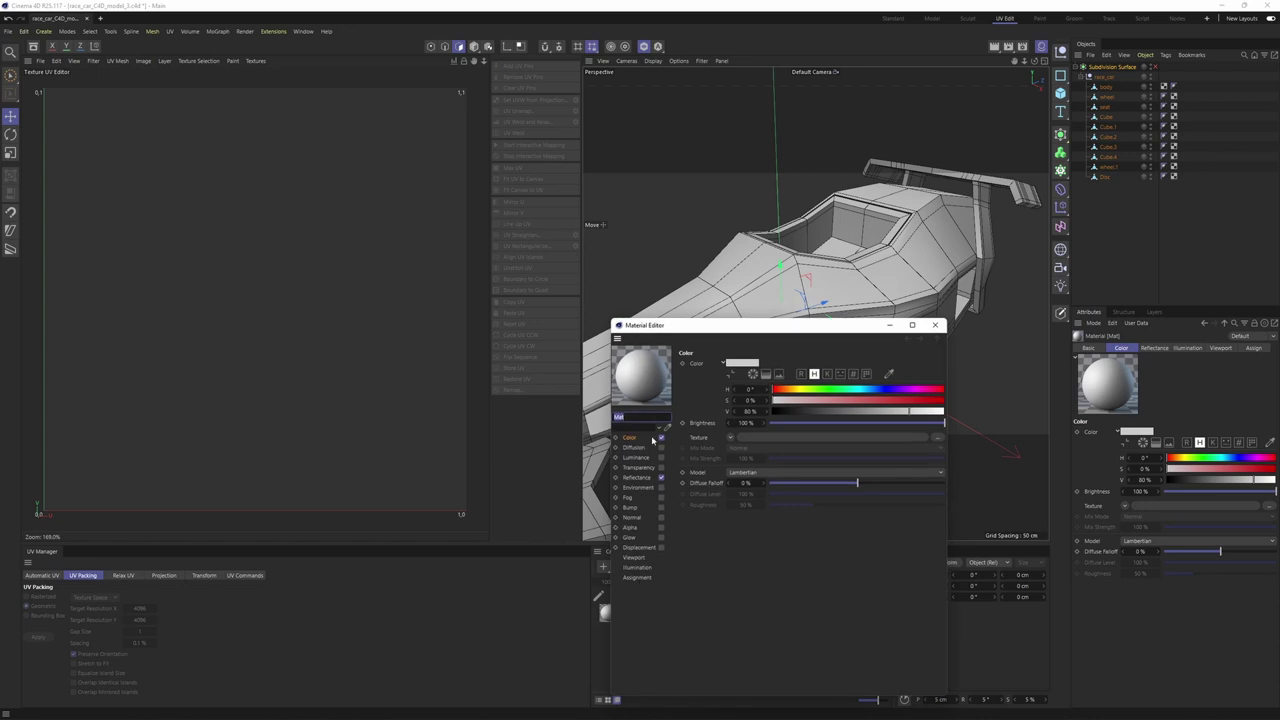
pyautogui.click(730, 438)
pyautogui.moveTo(760, 392)
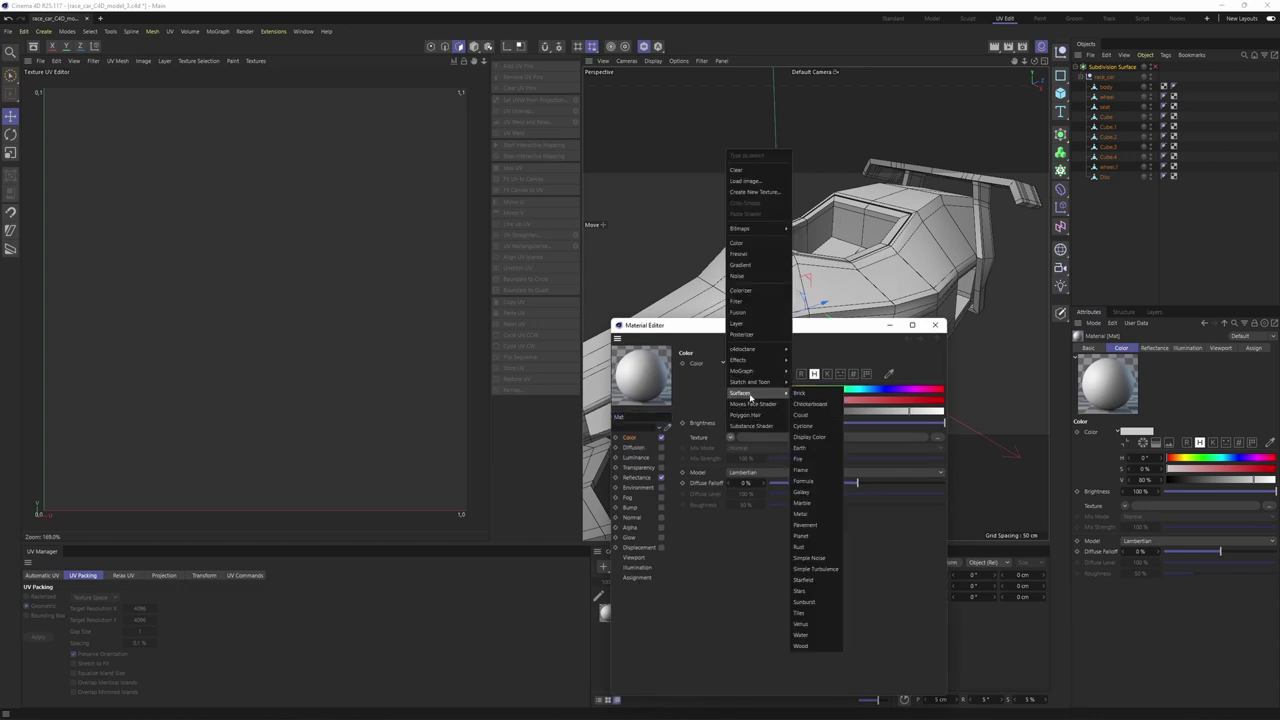
pyautogui.click(810, 403)
pyautogui.click(934, 326)
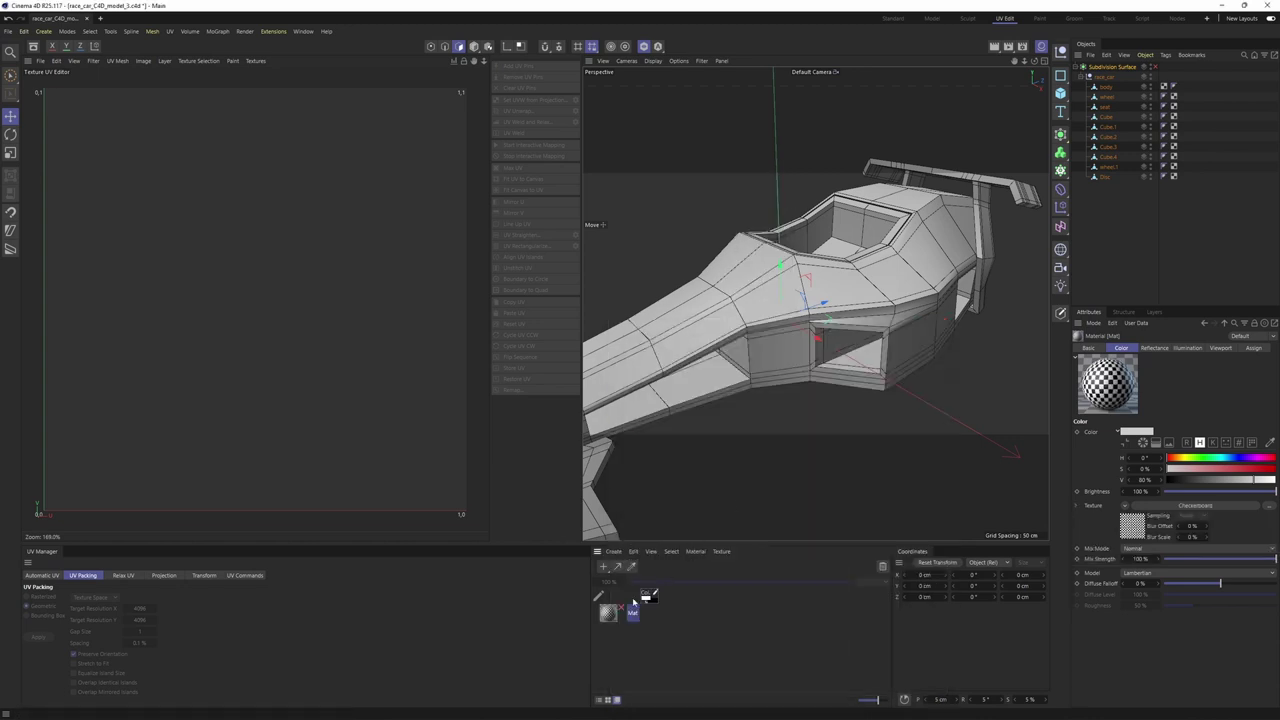
pyautogui.moveTo(1107, 88); pyautogui.dragTo(1108, 90)
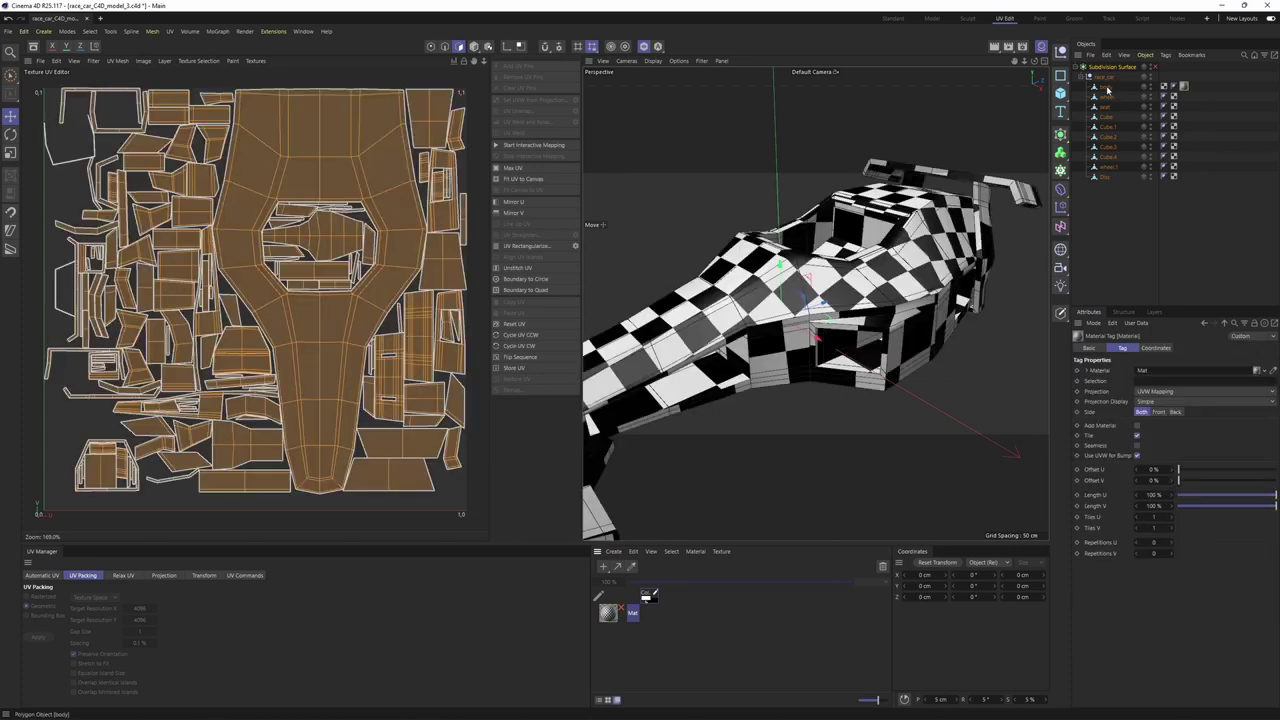
# Step: Enable the Subdivision Surface and set the body's material tag to 25% for Length U and Length V
pyautogui.moveTo(838, 270)
pyautogui.keyDown('alt'); pyautogui.mouseDown()
pyautogui.moveTo(907, 316)
pyautogui.moveTo(858, 304)
pyautogui.moveTo(840, 278)
pyautogui.moveTo(806, 280)
pyautogui.moveTo(838, 286)
pyautogui.mouseUp(); pyautogui.keyUp('alt')
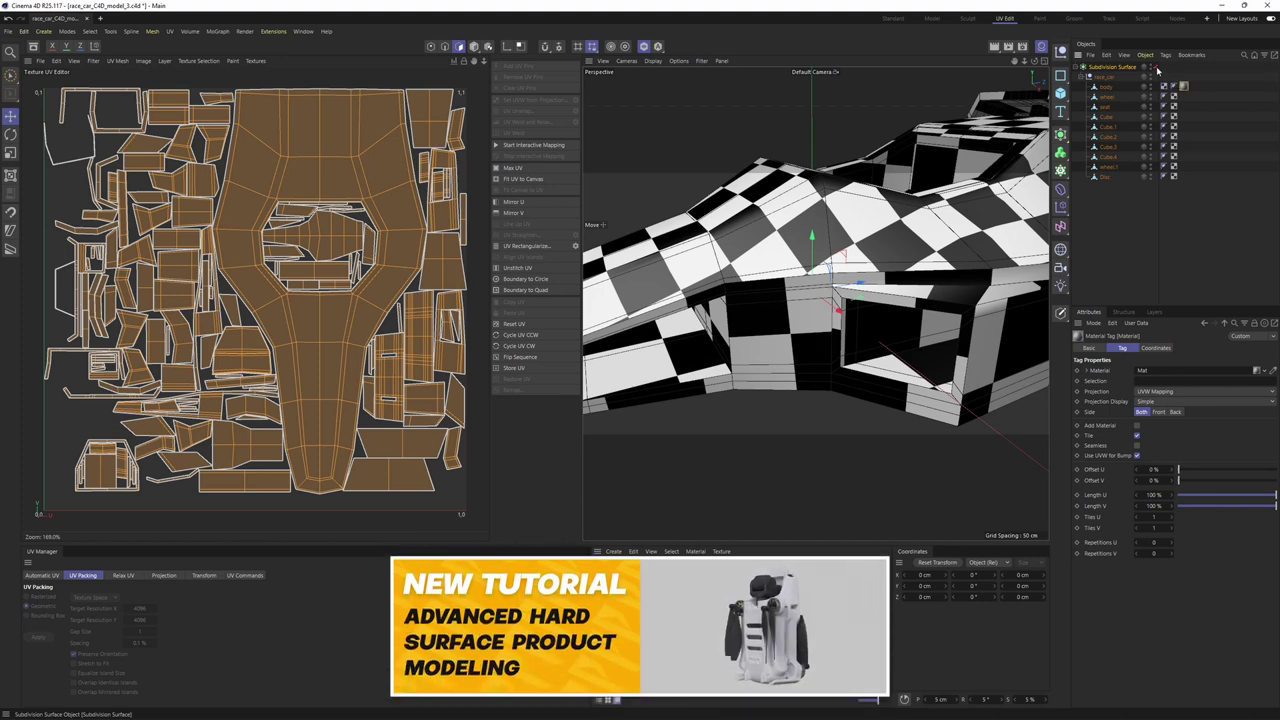
pyautogui.click(1157, 69)
pyautogui.scroll(4, 783, 310)
pyautogui.keyDown('alt'); pyautogui.moveTo(783, 310); pyautogui.dragTo(812, 342); pyautogui.keyUp('alt')
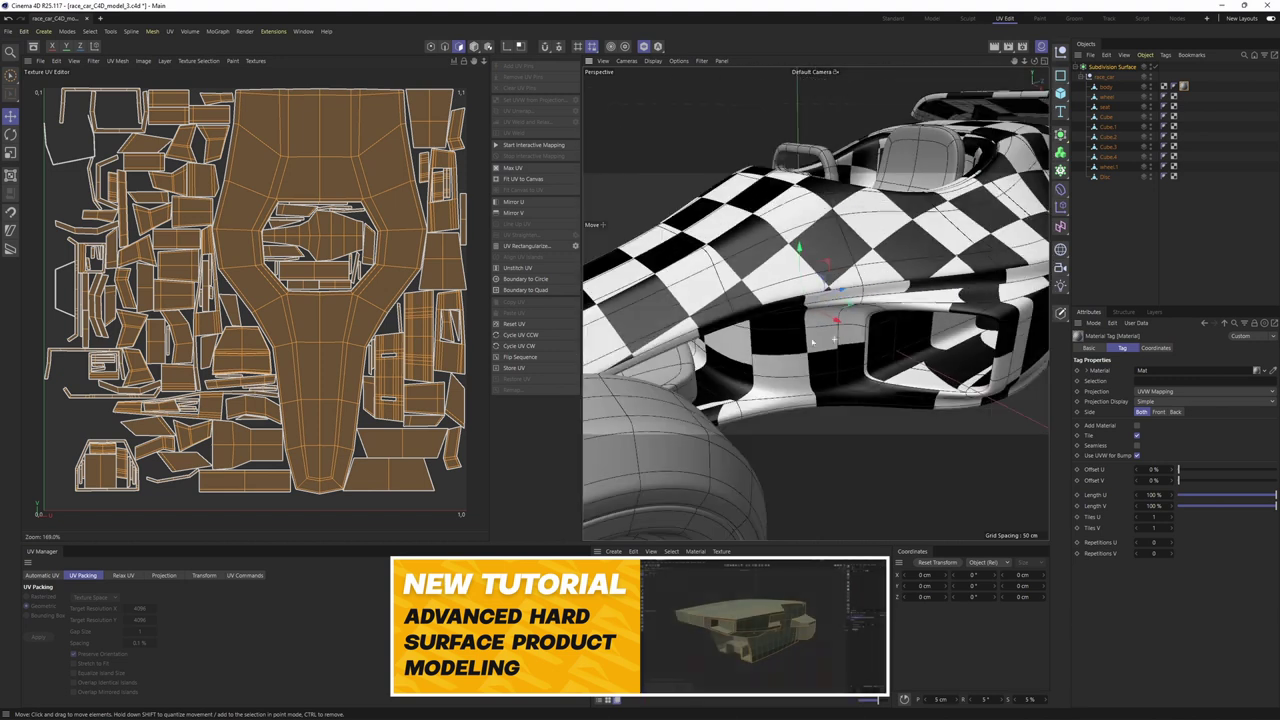
pyautogui.keyDown('alt'); pyautogui.moveTo(812, 342); pyautogui.dragTo(720, 365, button='middle'); pyautogui.keyUp('alt')
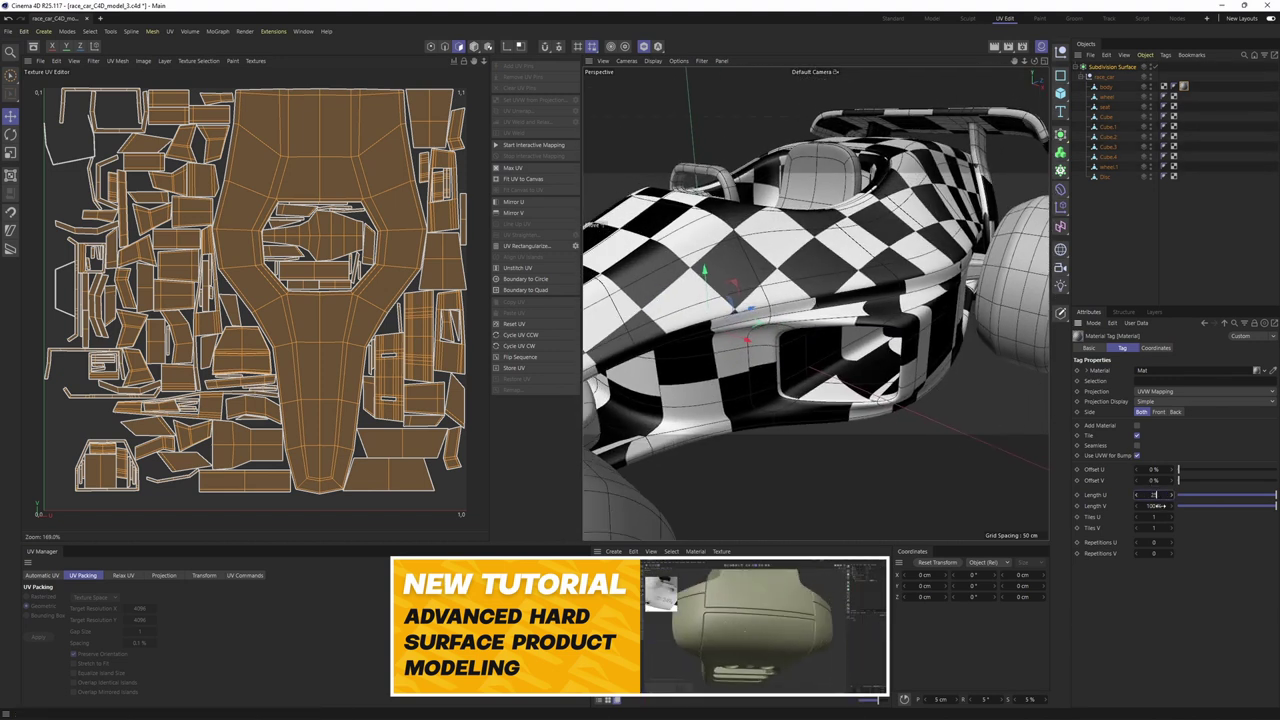
pyautogui.press('Tab')
pyautogui.write('25')
pyautogui.press('Return')
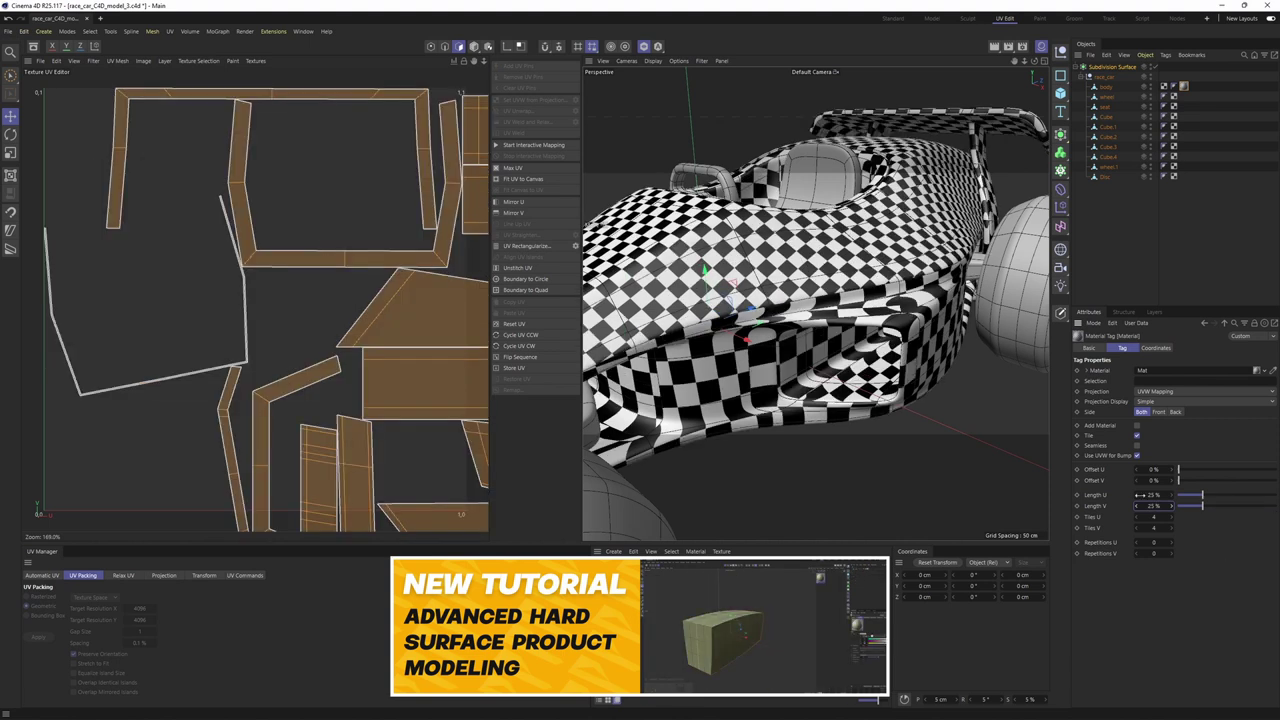
# Step: Examine the checker pattern around the side opening while switching the Subdivision Surface on and off to compare UV distortion
pyautogui.keyDown('alt'); pyautogui.moveTo(790, 305); pyautogui.dragTo(788, 400); pyautogui.keyUp('alt')
pyautogui.keyDown('alt'); pyautogui.moveTo(788, 400); pyautogui.dragTo(808, 320, button='middle'); pyautogui.keyUp('alt')
pyautogui.scroll(6, 808, 320)
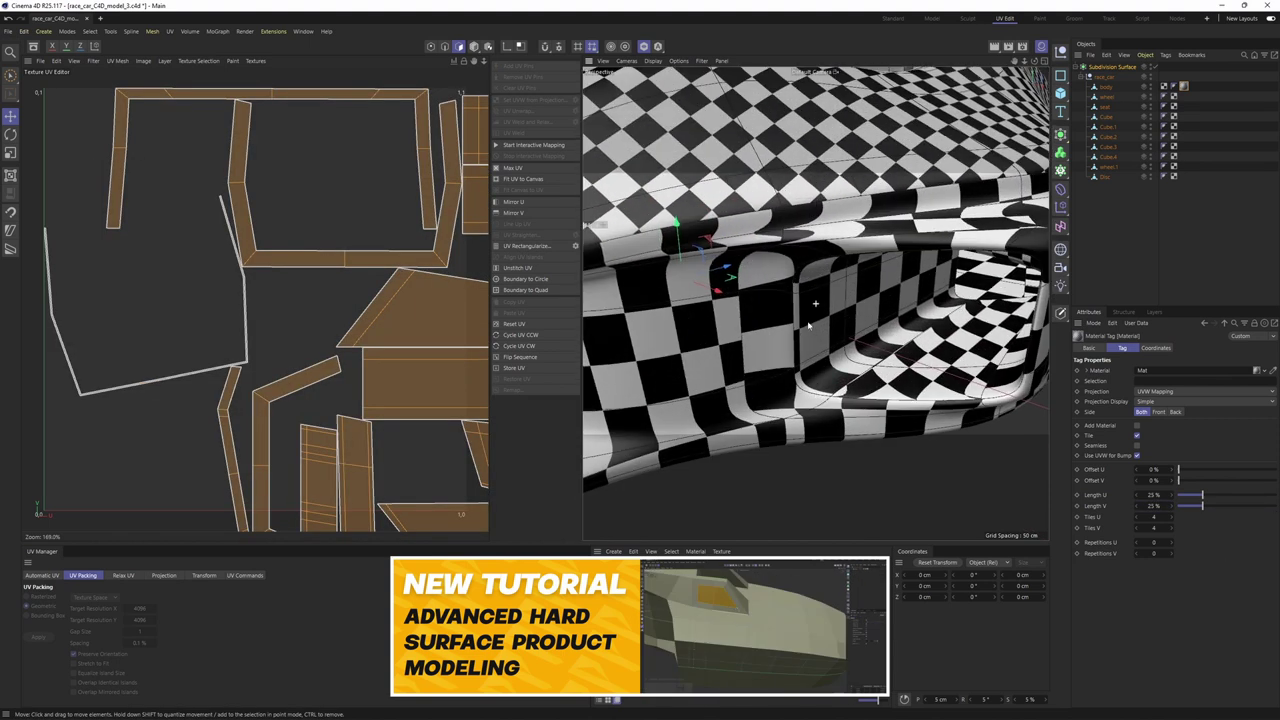
pyautogui.keyDown('alt'); pyautogui.moveTo(815, 304); pyautogui.dragTo(795, 256); pyautogui.keyUp('alt')
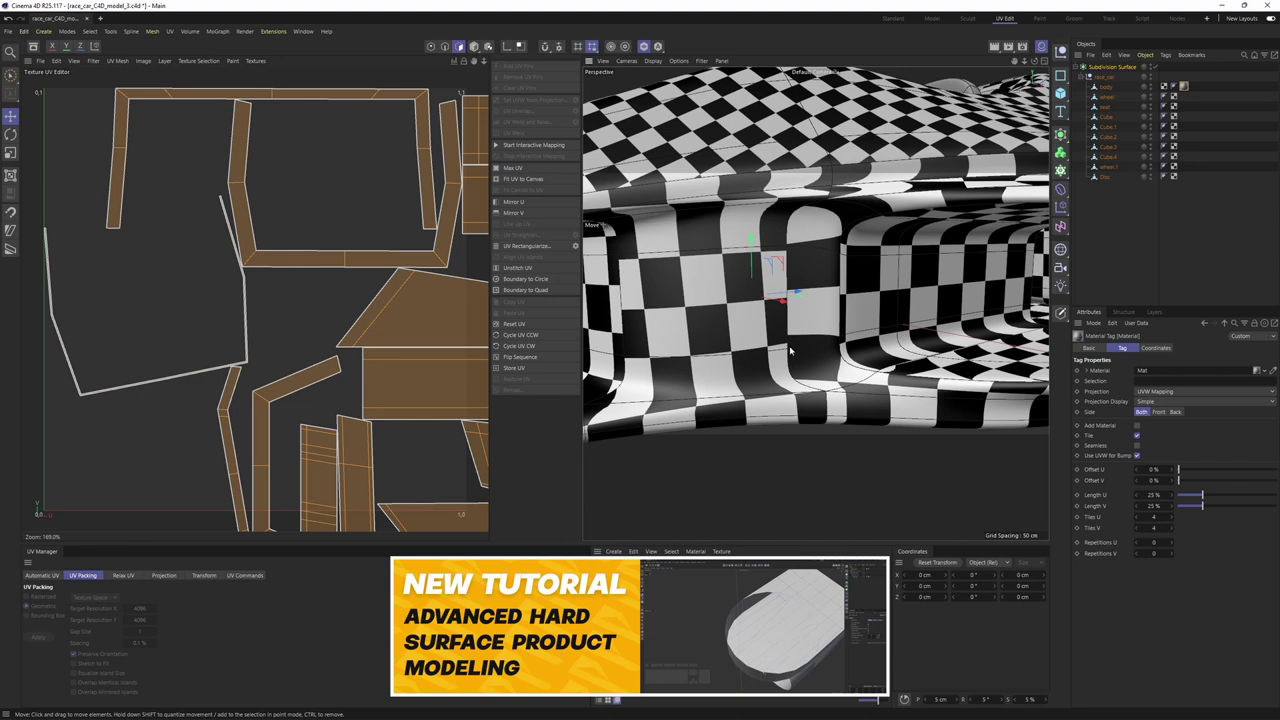
pyautogui.moveTo(792, 248)
pyautogui.keyDown('alt'); pyautogui.mouseDown()
pyautogui.moveTo(803, 265)
pyautogui.moveTo(790, 264)
pyautogui.mouseUp(); pyautogui.keyUp('alt')
pyautogui.click(1156, 68)
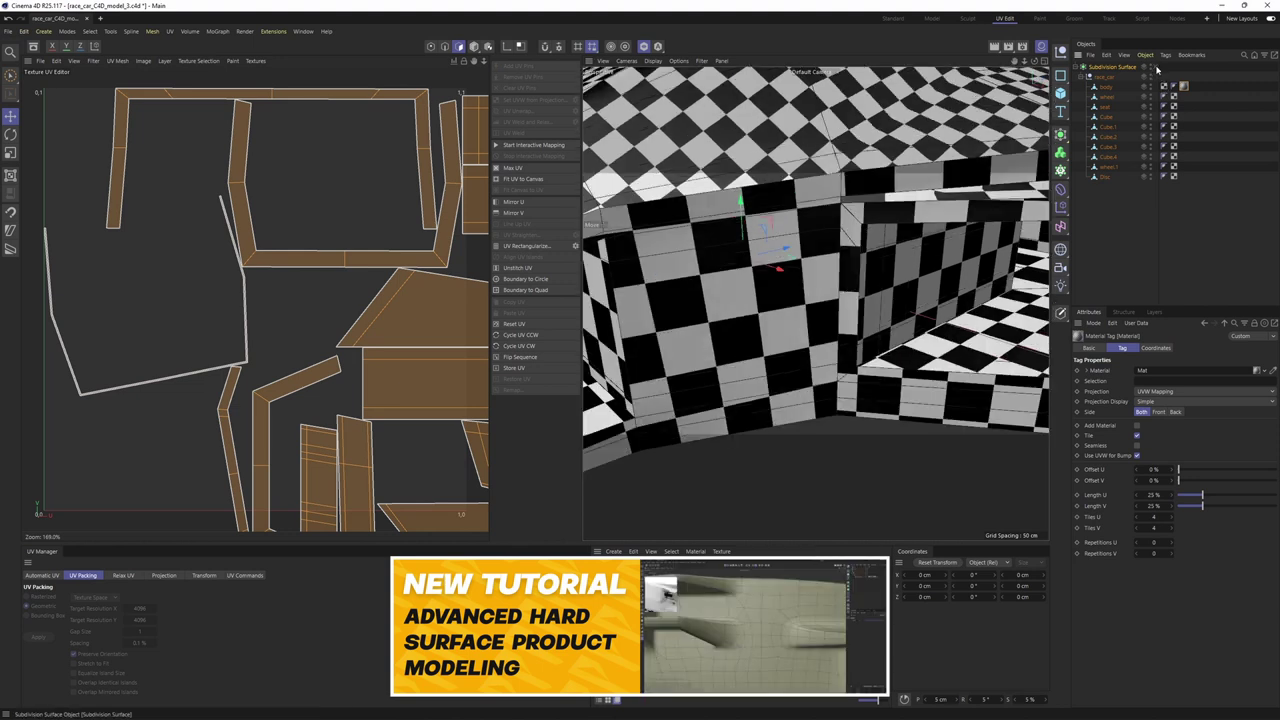
pyautogui.click(1156, 68)
pyautogui.click(1156, 68)
pyautogui.click(1156, 68)
pyautogui.click(1156, 68)
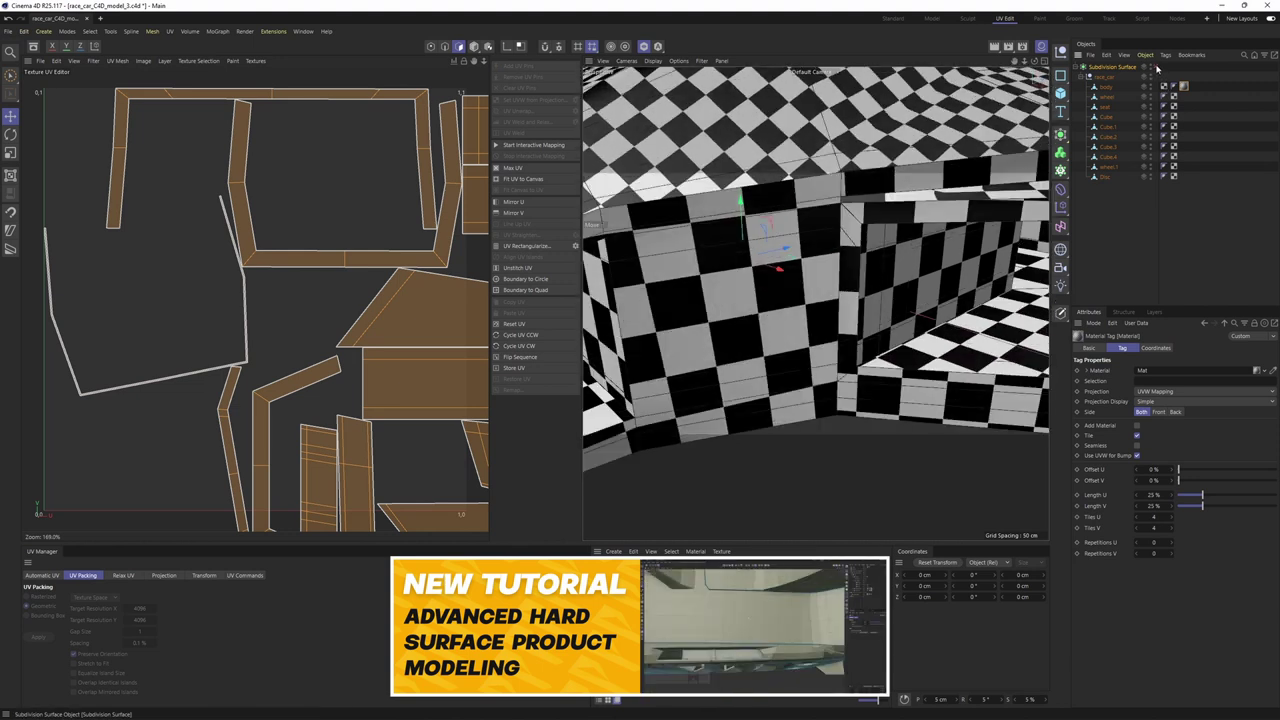
pyautogui.click(1156, 68)
pyautogui.click(1156, 68)
pyautogui.click(1156, 68)
pyautogui.click(1156, 68)
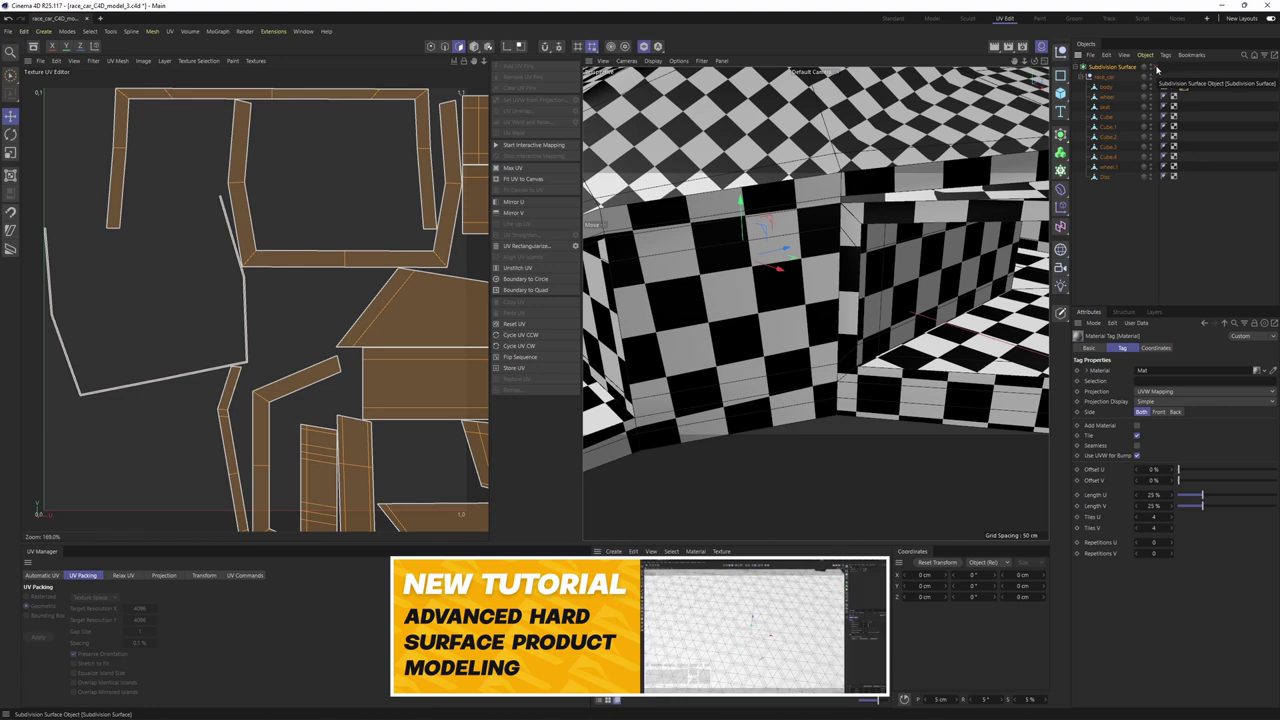
pyautogui.click(1156, 68)
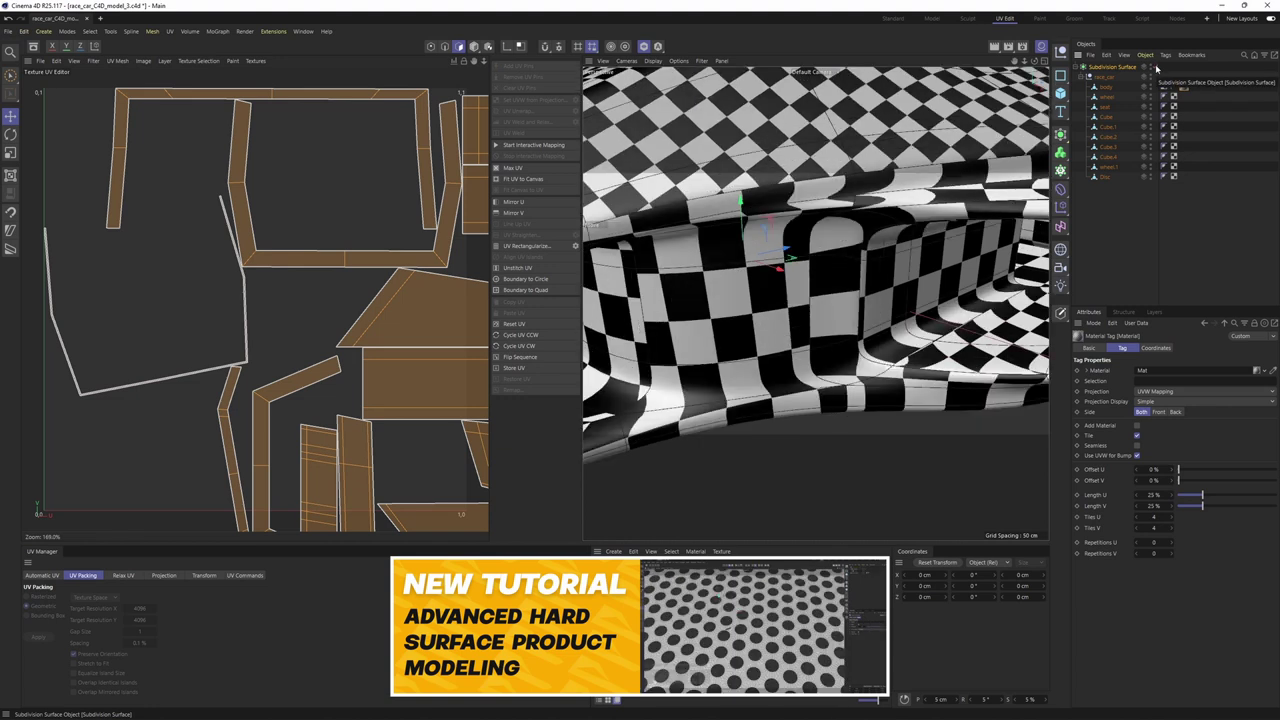
pyautogui.click(1156, 68)
pyautogui.click(1156, 68)
pyautogui.click(1156, 68)
pyautogui.click(1156, 68)
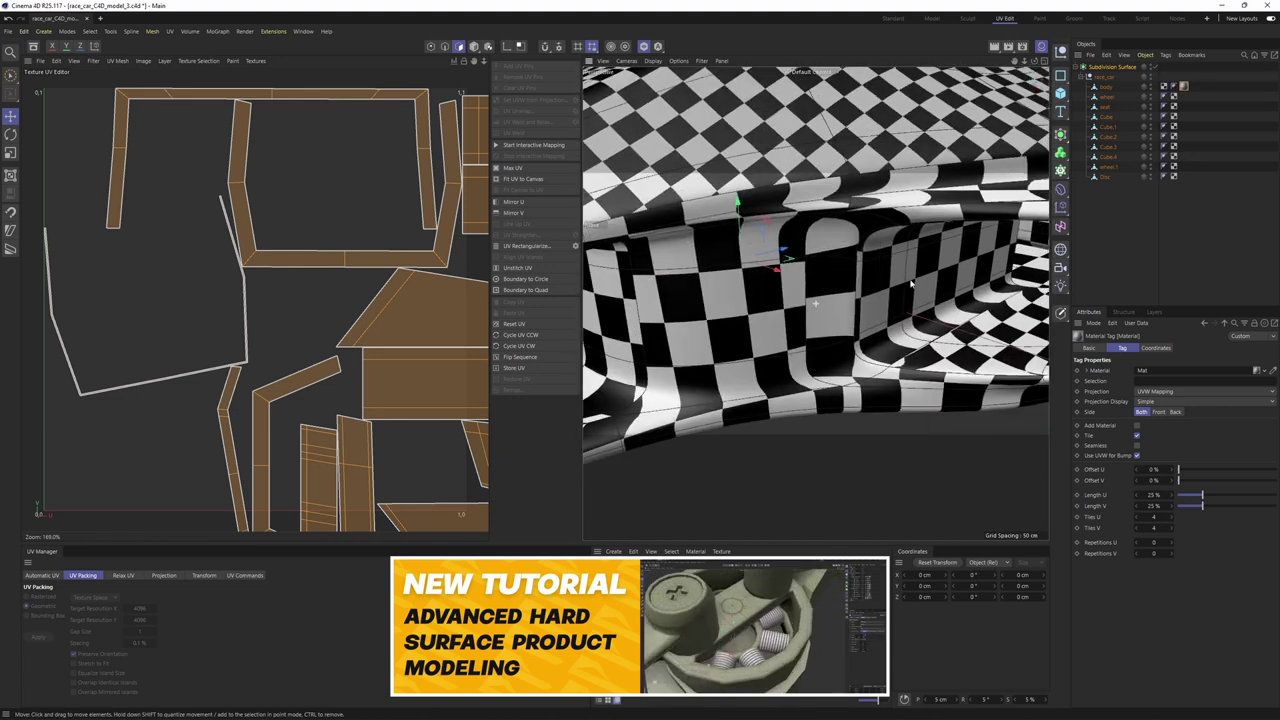
# Step: Inspect the checker pattern inside the side opening and along its front edge, with and without subdivision
pyautogui.scroll(6, 918, 334)
pyautogui.scroll(3, 918, 335)
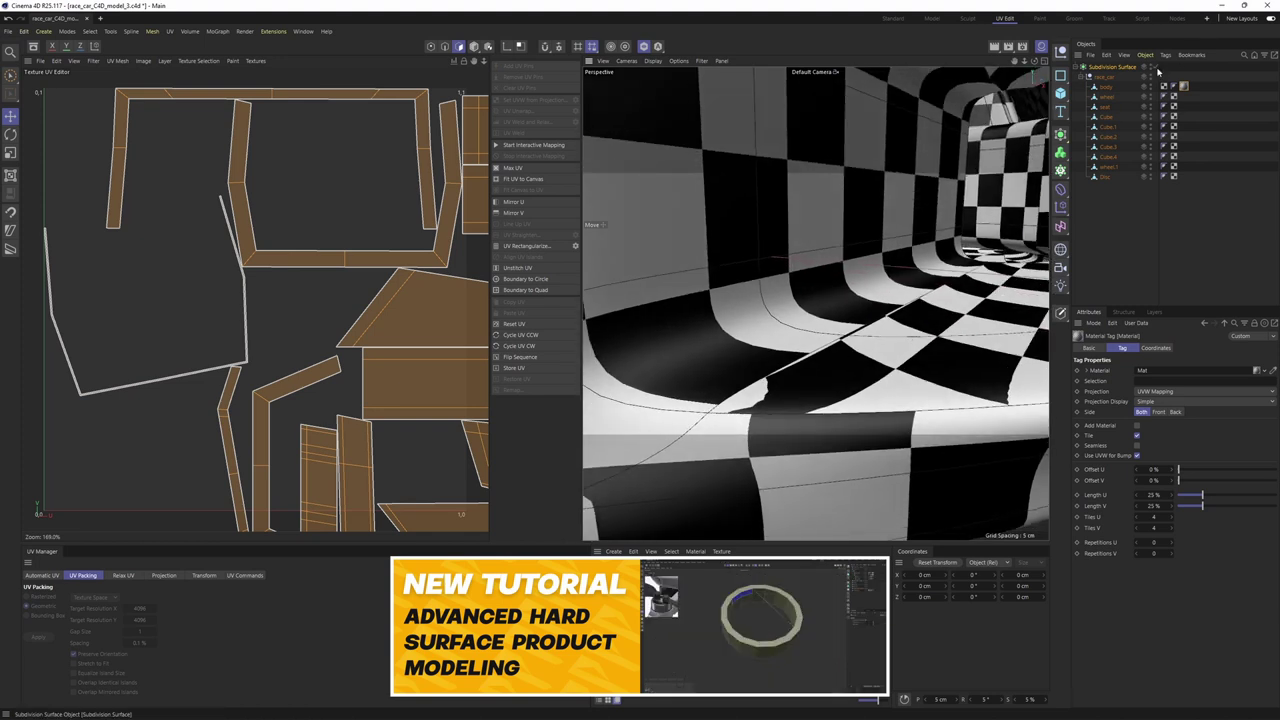
pyautogui.scroll(-8, 830, 320)
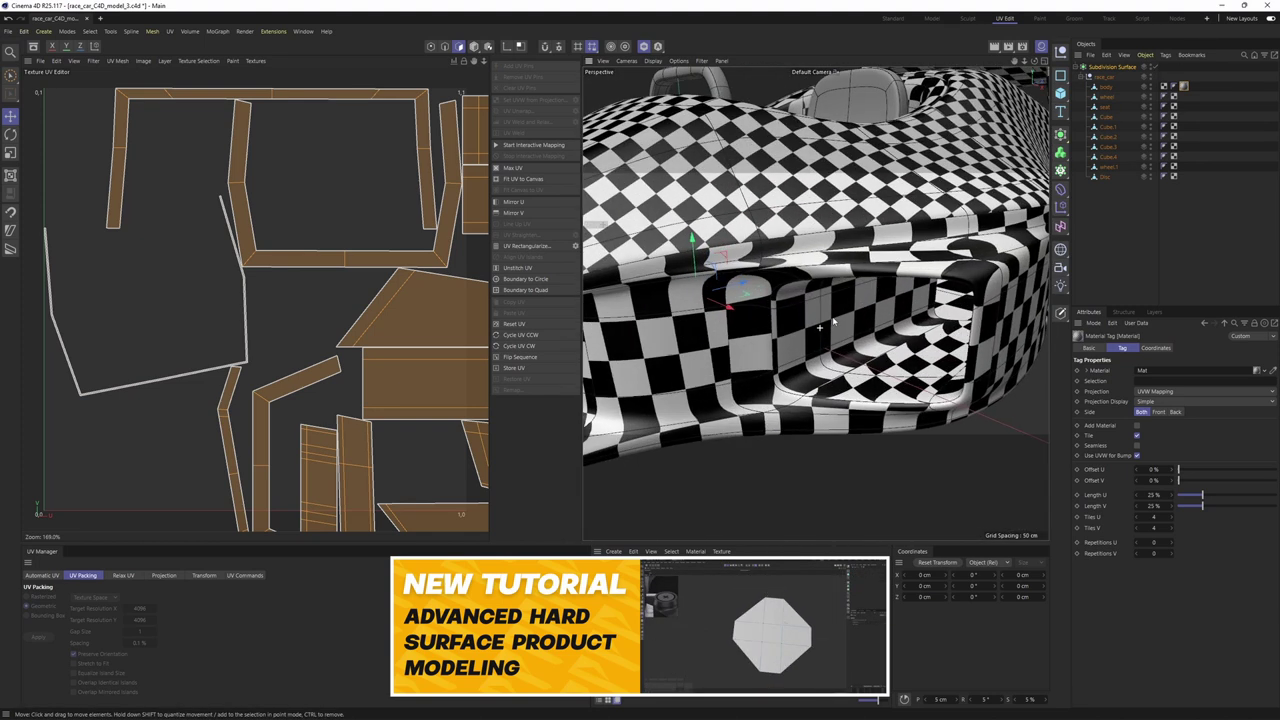
pyautogui.keyDown('alt'); pyautogui.moveTo(833, 321); pyautogui.dragTo(835, 371); pyautogui.keyUp('alt')
pyautogui.scroll(5, 850, 375)
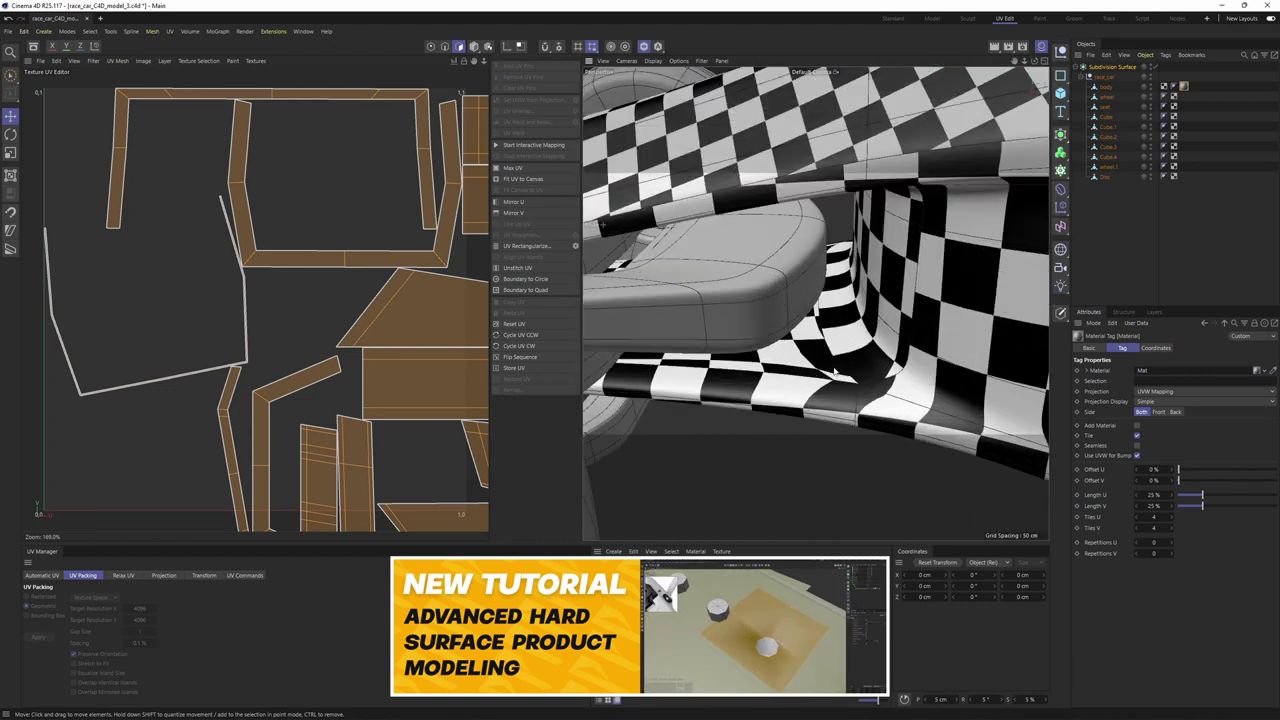
pyautogui.scroll(6, 834, 372)
pyautogui.scroll(1, 798, 307)
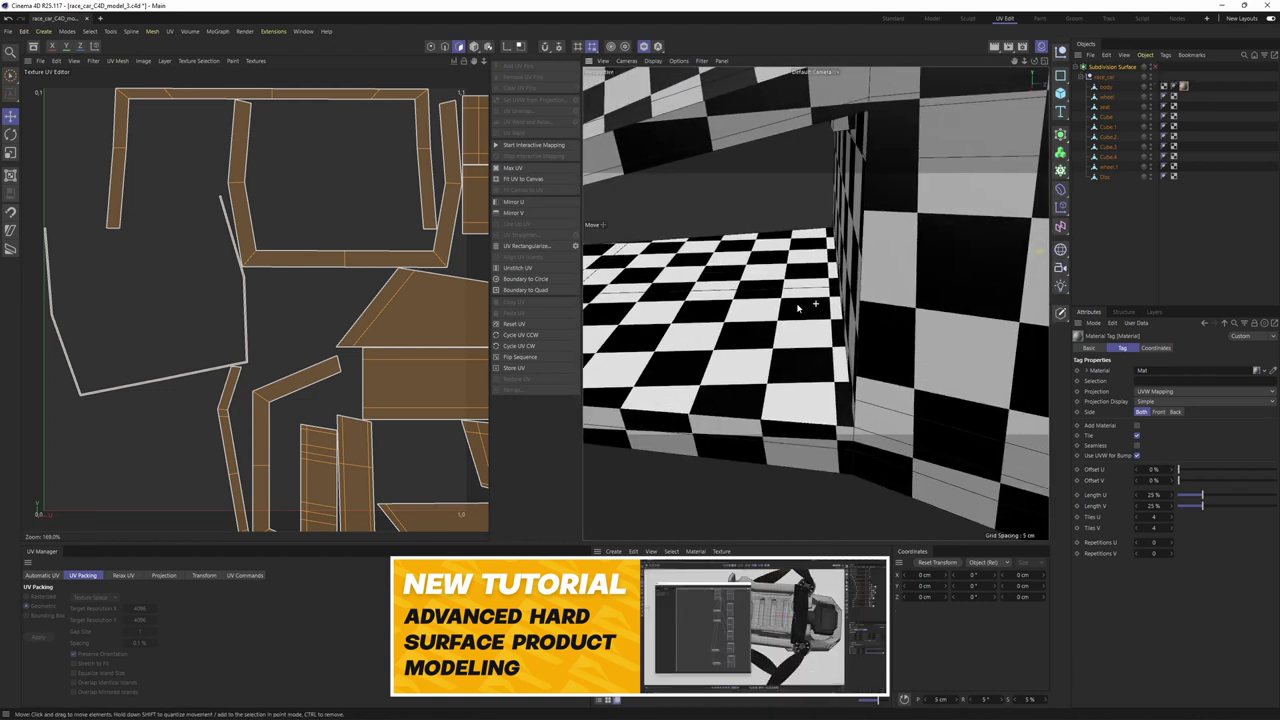
pyautogui.keyDown('alt'); pyautogui.moveTo(798, 308); pyautogui.dragTo(721, 262); pyautogui.keyUp('alt')
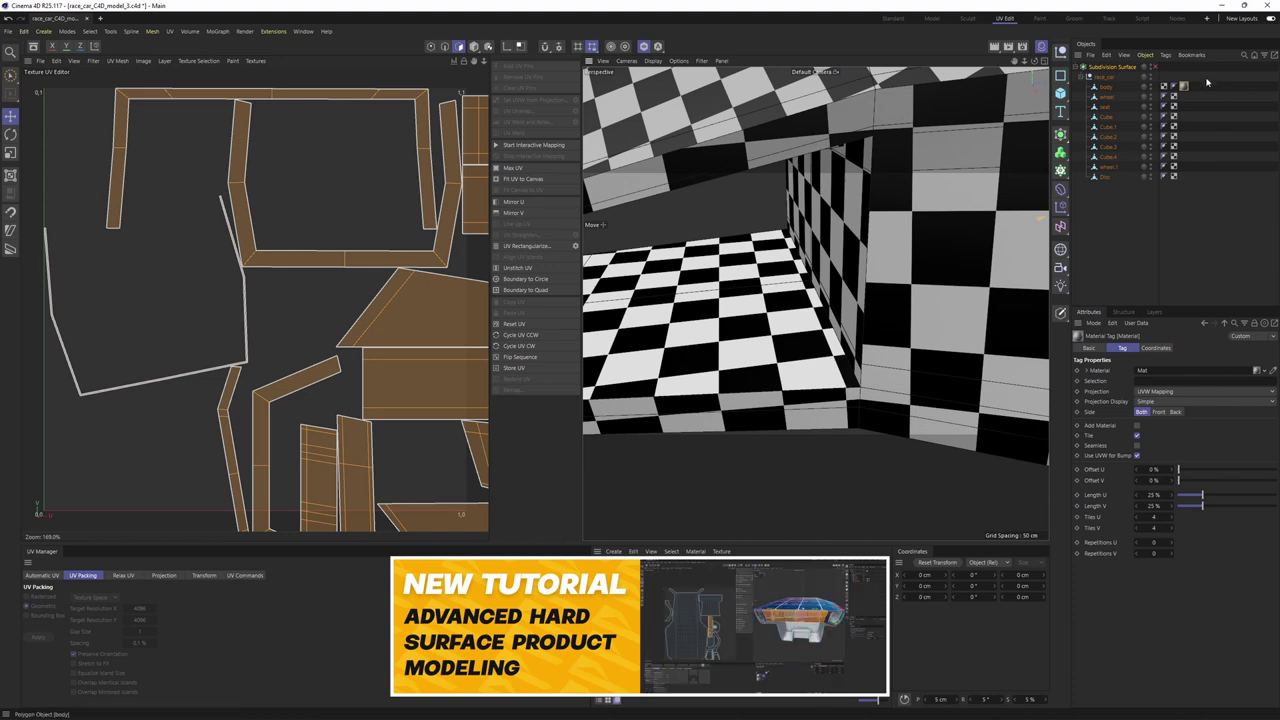
pyautogui.click(1157, 67)
pyautogui.click(1157, 67)
pyautogui.scroll(-3, 815, 303)
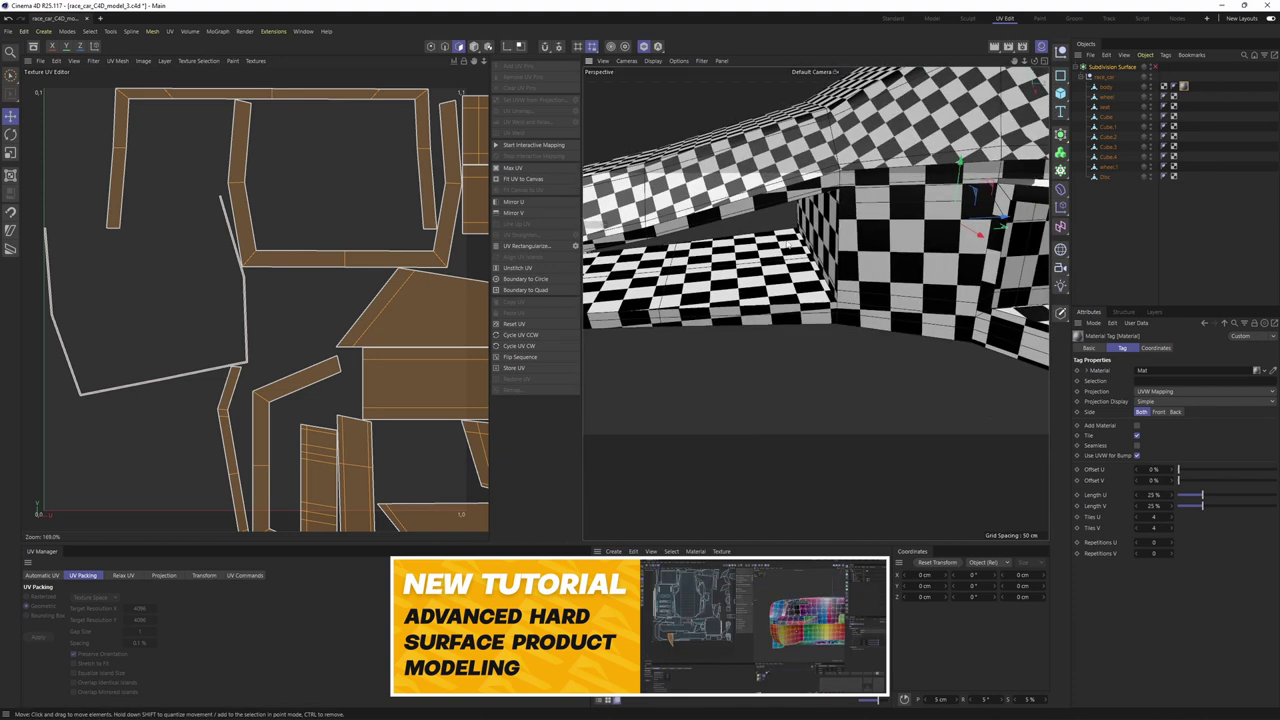
# Step: Examine the checker pattern on the nose and front wing, comparing it with the Subdivision Surface on and off
pyautogui.keyDown('alt'); pyautogui.moveTo(815, 303); pyautogui.dragTo(880, 310); pyautogui.keyUp('alt')
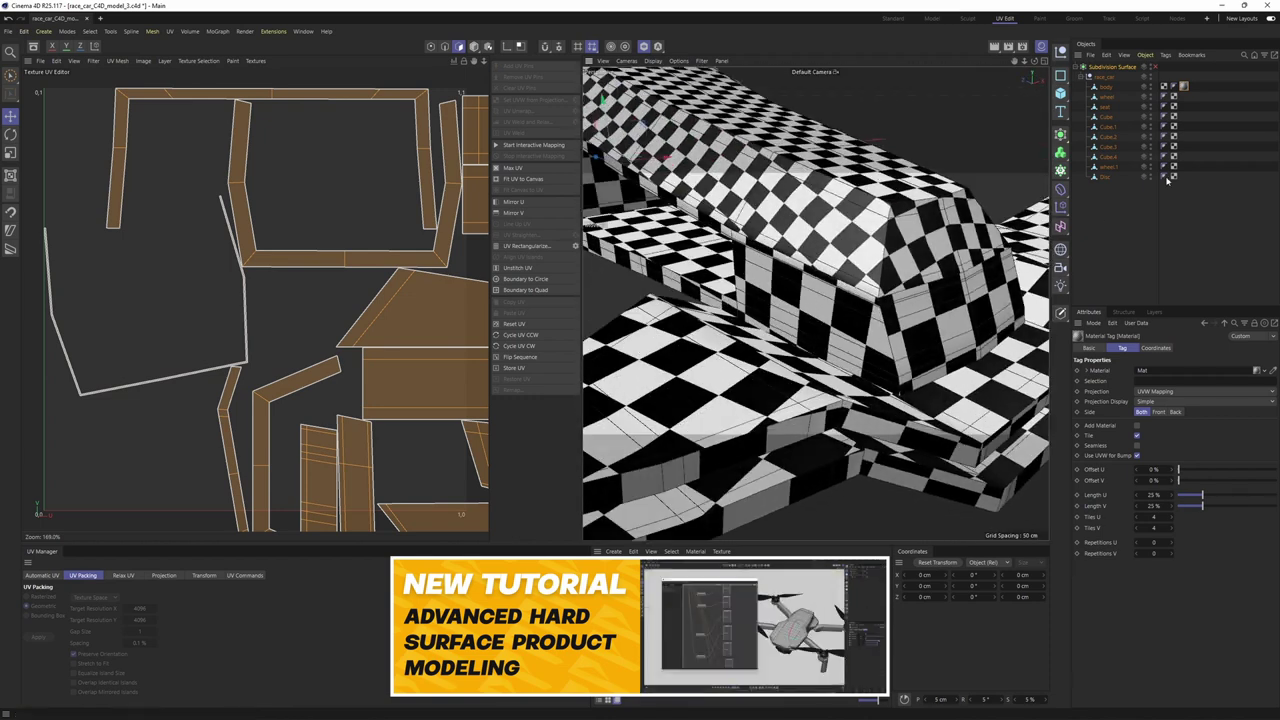
pyautogui.click(1156, 68)
pyautogui.keyDown('alt'); pyautogui.moveTo(866, 263); pyautogui.dragTo(842, 240); pyautogui.keyUp('alt')
pyautogui.scroll(3, 759, 277)
pyautogui.keyDown('alt'); pyautogui.moveTo(746, 358); pyautogui.dragTo(725, 270); pyautogui.keyUp('alt')
pyautogui.click(1156, 68)
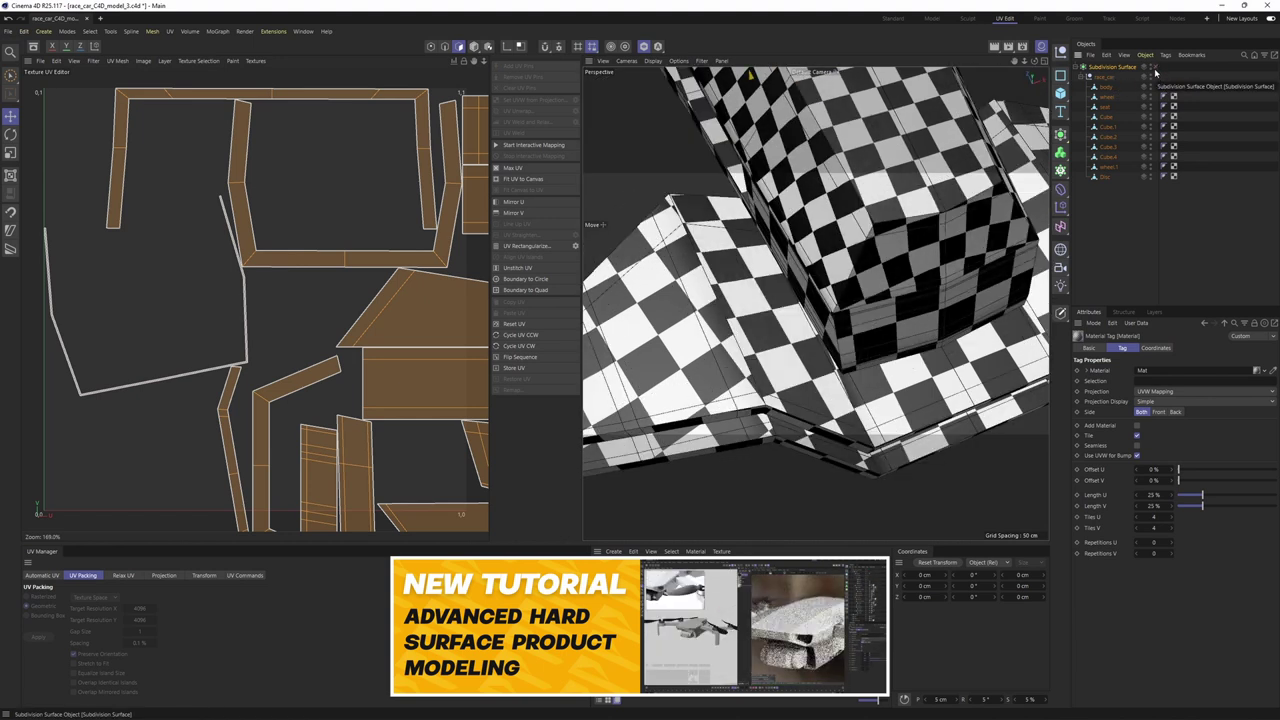
pyautogui.click(1156, 68)
pyautogui.scroll(-4, 806, 280)
pyautogui.keyDown('alt'); pyautogui.moveTo(790, 240); pyautogui.dragTo(740, 292); pyautogui.keyUp('alt')
pyautogui.scroll(-3, 815, 290)
# Step: Disable the car's overall Subdivision Surface and put the body alone under its own new Subdivision Surface
pyautogui.click(1156, 68)
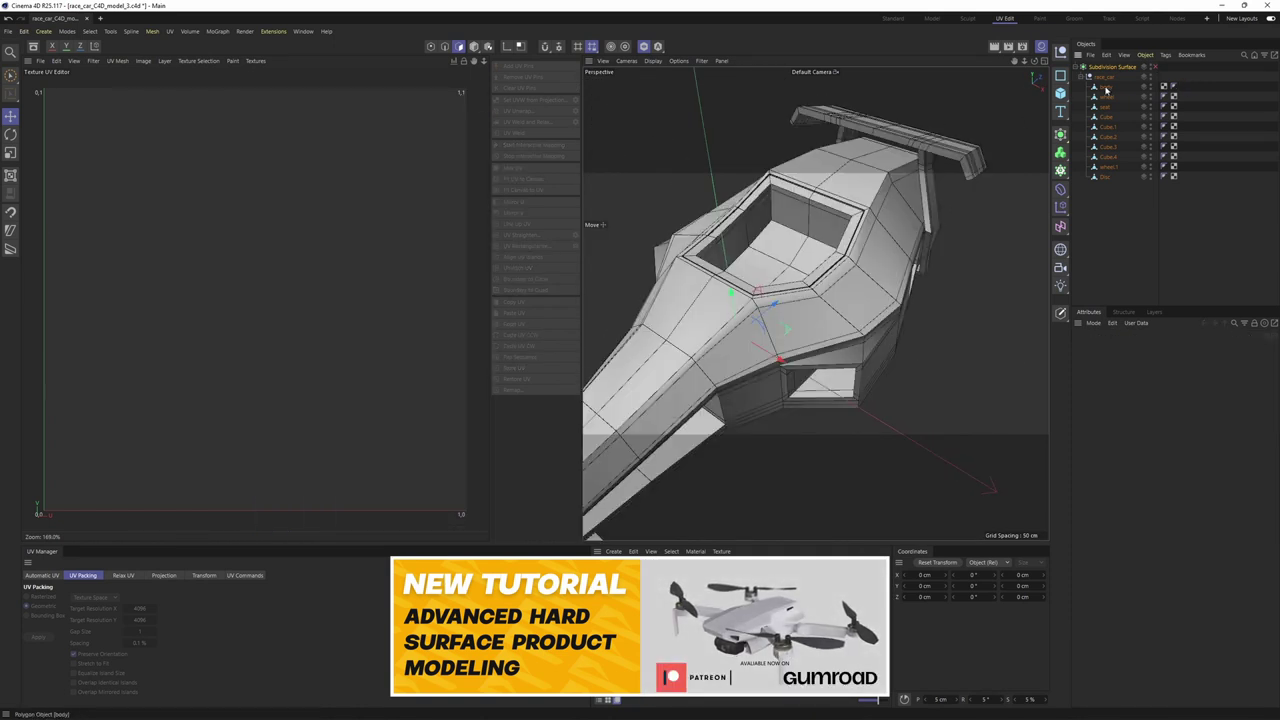
pyautogui.click(869, 250)
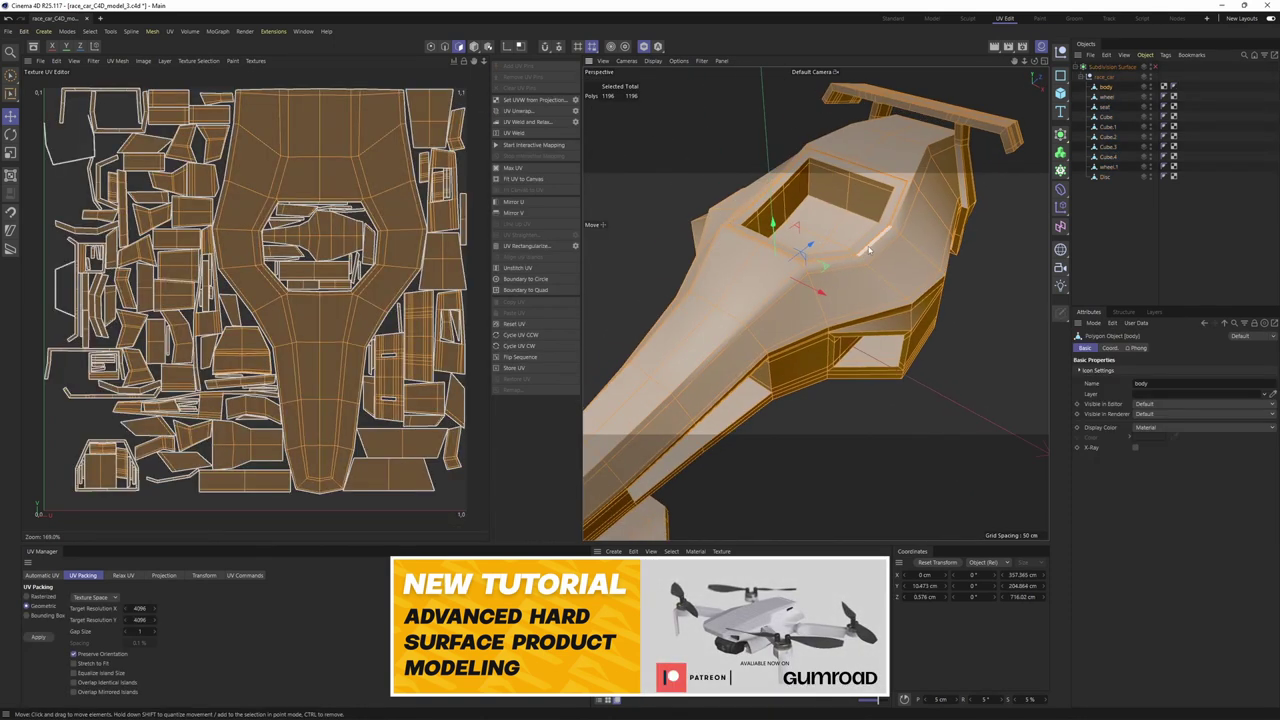
pyautogui.keyDown('alt'); pyautogui.moveTo(868, 250); pyautogui.dragTo(888, 202); pyautogui.keyUp('alt')
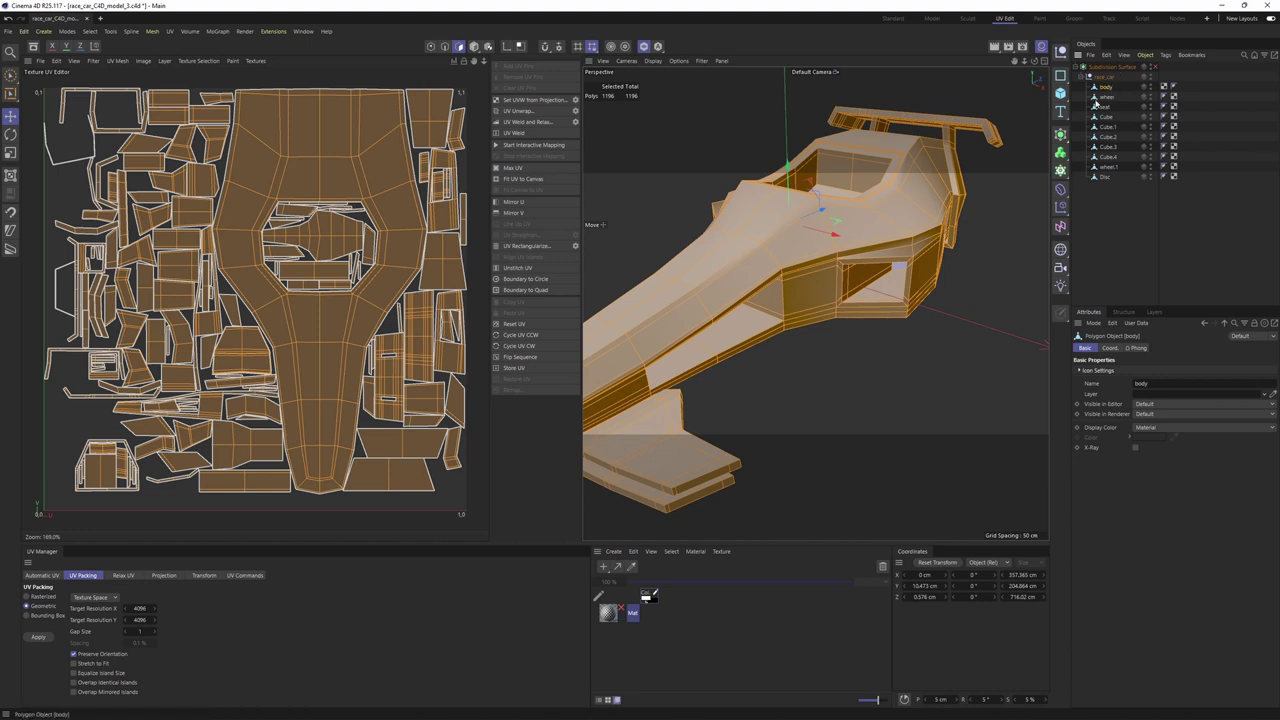
pyautogui.keyDown('alt'); pyautogui.click(1062, 136); pyautogui.keyUp('alt')
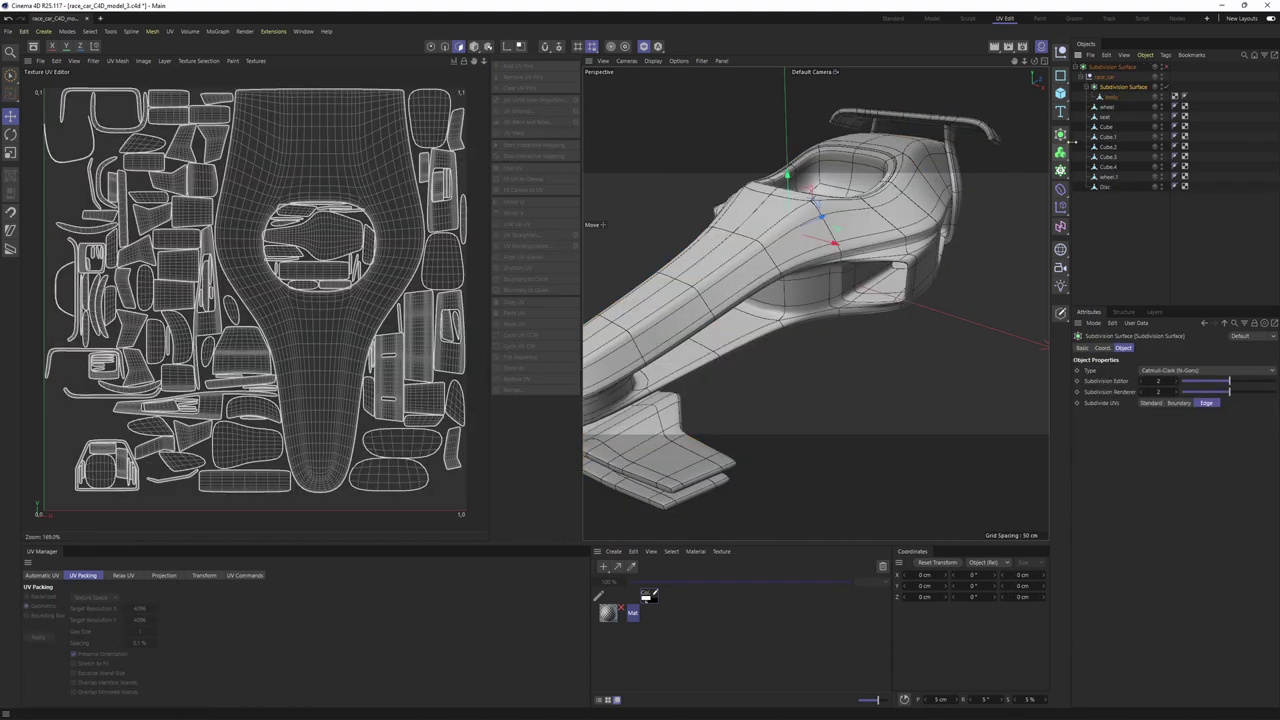
# Step: Change the viewport's line display from Isoparms to Wireframe and examine the subdivided body mesh up close
pyautogui.keyDown('alt'); pyautogui.moveTo(822, 162); pyautogui.dragTo(740, 188); pyautogui.keyUp('alt')
pyautogui.click(649, 63)
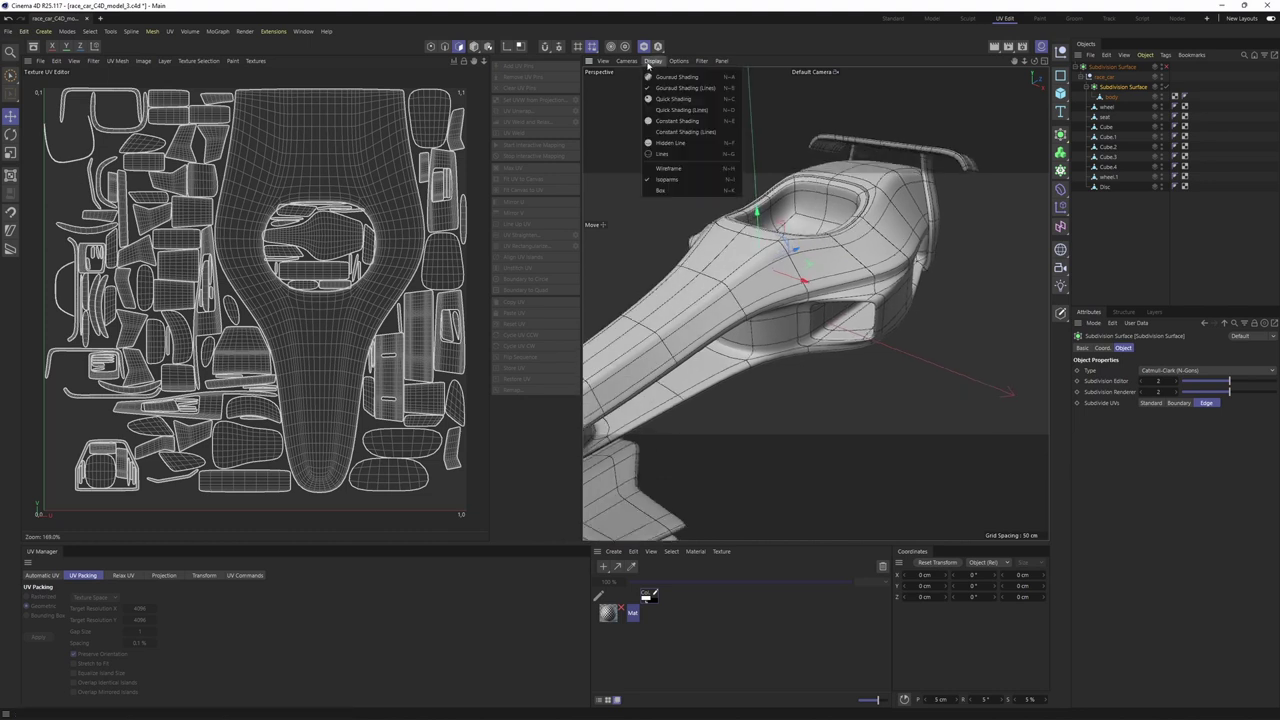
pyautogui.click(681, 171)
pyautogui.keyDown('alt'); pyautogui.moveTo(874, 302); pyautogui.dragTo(935, 298, button='right'); pyautogui.keyUp('alt')
pyautogui.keyDown('alt'); pyautogui.moveTo(816, 303); pyautogui.dragTo(955, 236); pyautogui.keyUp('alt')
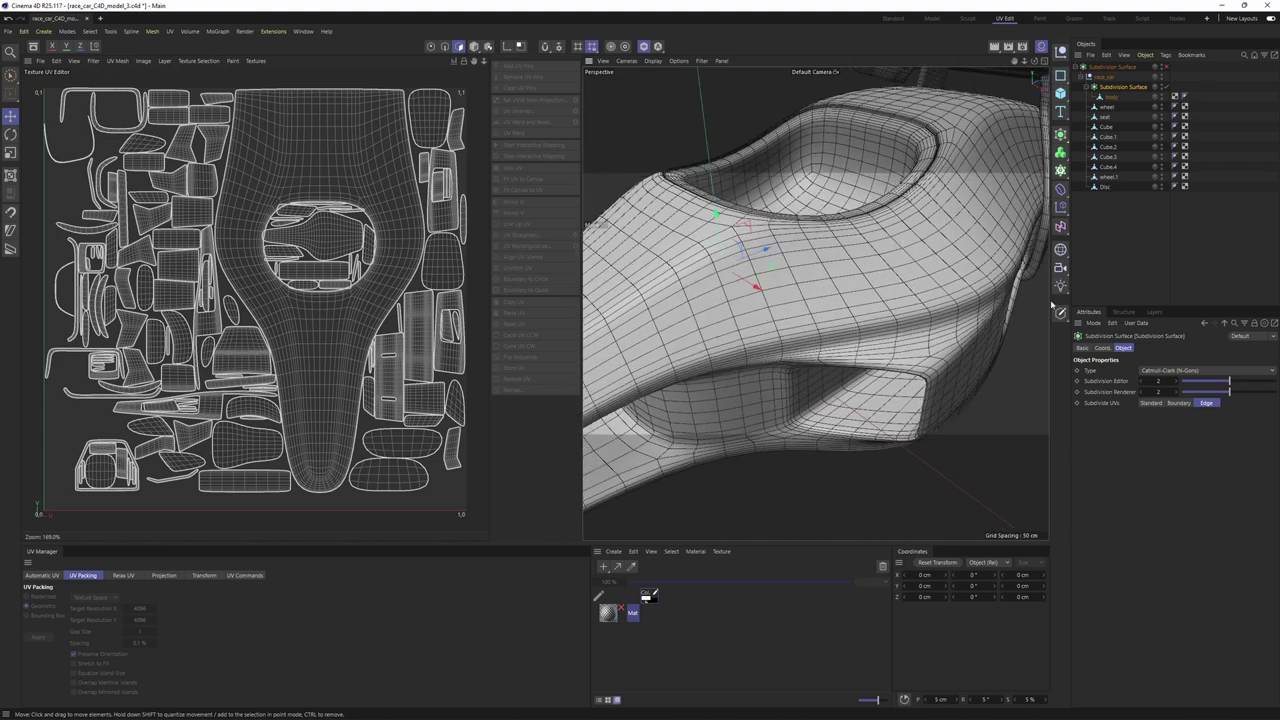
# Step: Set the body's Subdivision Surface to level 1 for both editor and renderer
pyautogui.click(1142, 381)
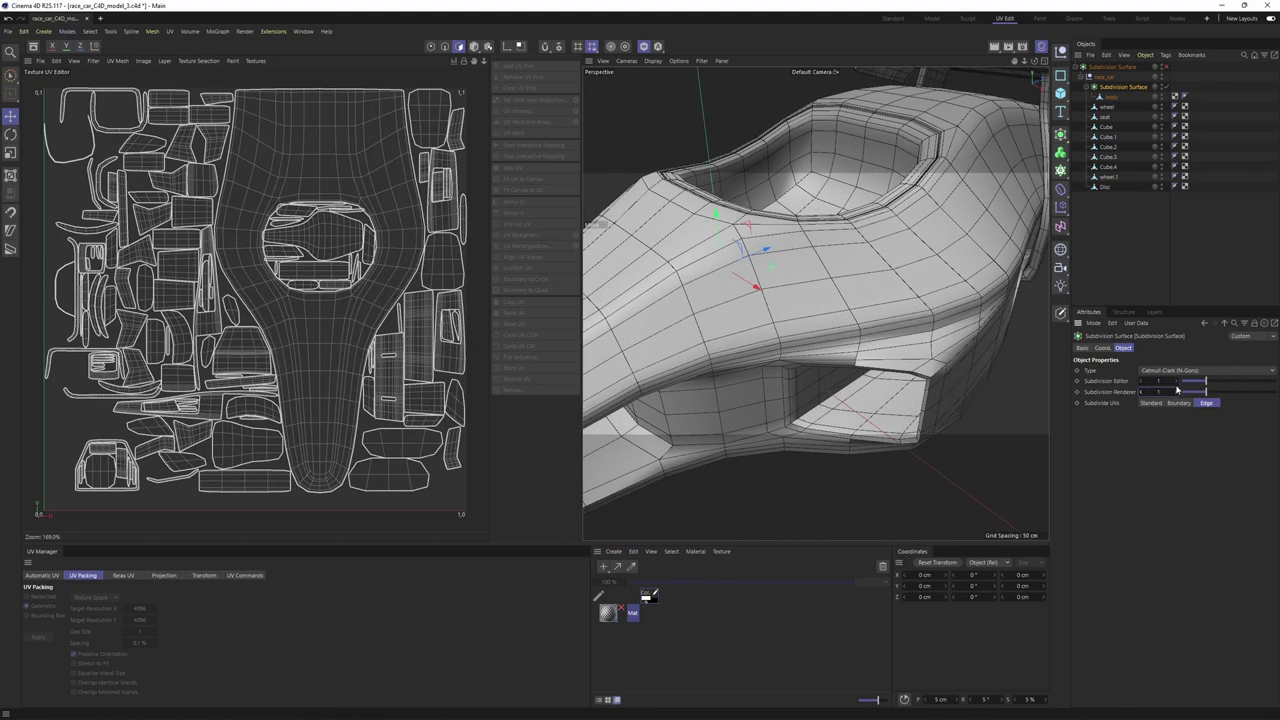
pyautogui.click(1176, 383)
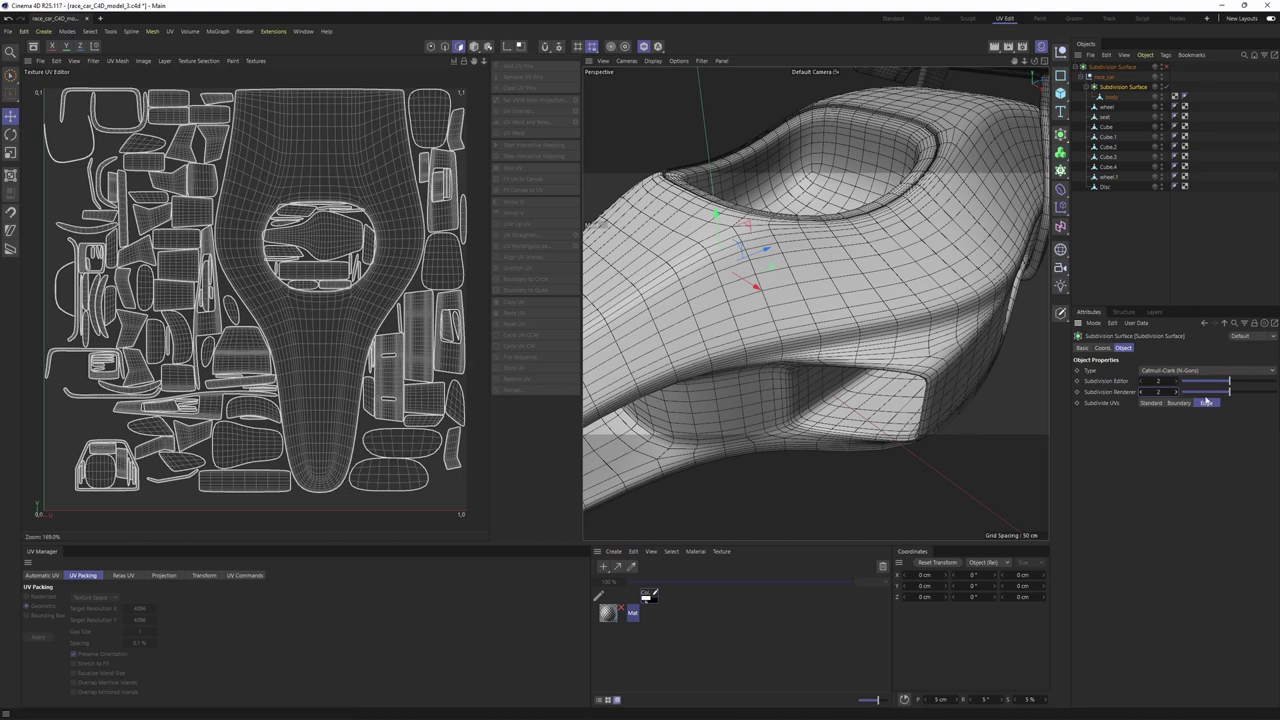
pyautogui.click(1141, 383)
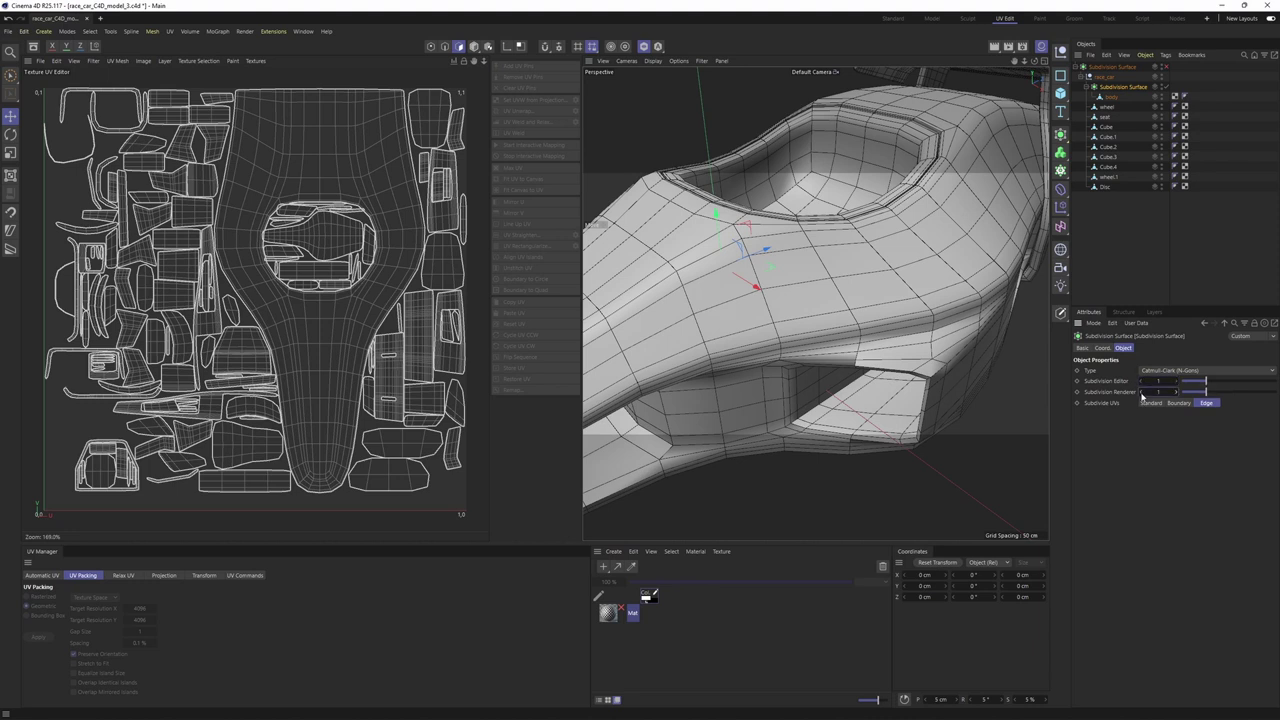
pyautogui.scroll(-4, 909, 312)
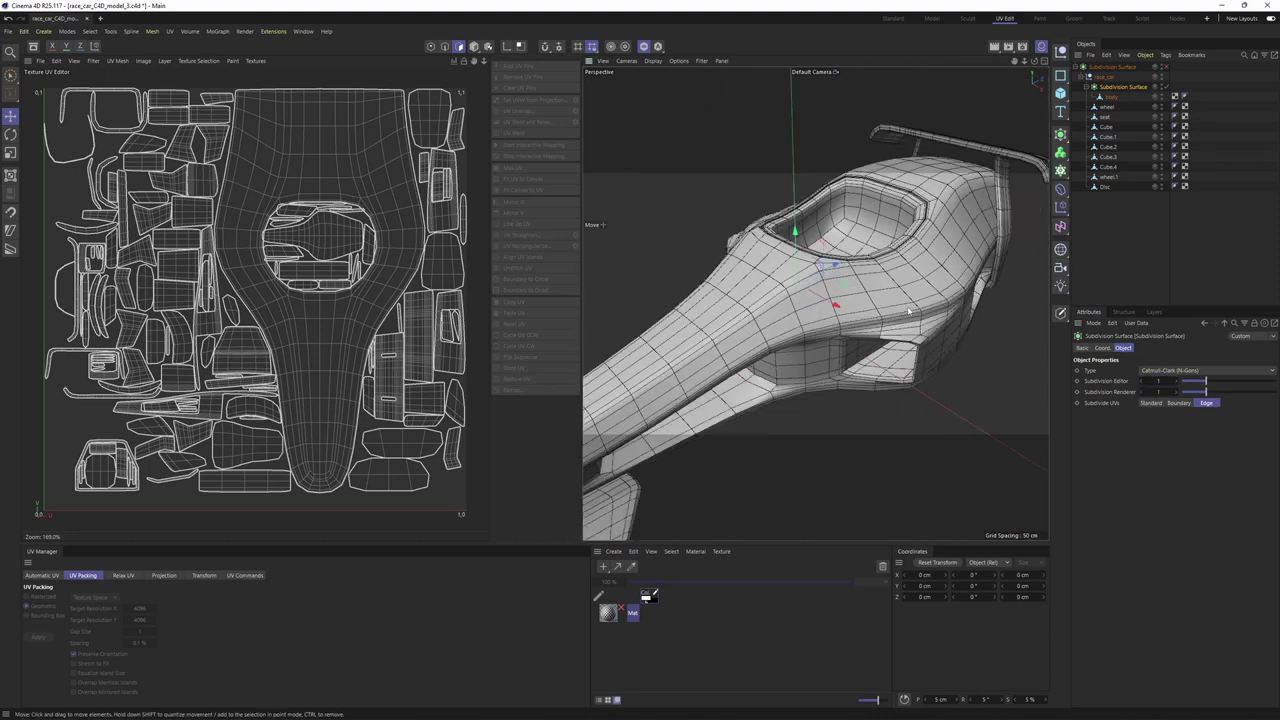
pyautogui.keyDown('alt'); pyautogui.moveTo(909, 312); pyautogui.dragTo(920, 360); pyautogui.keyUp('alt')
pyautogui.scroll(3, 920, 360)
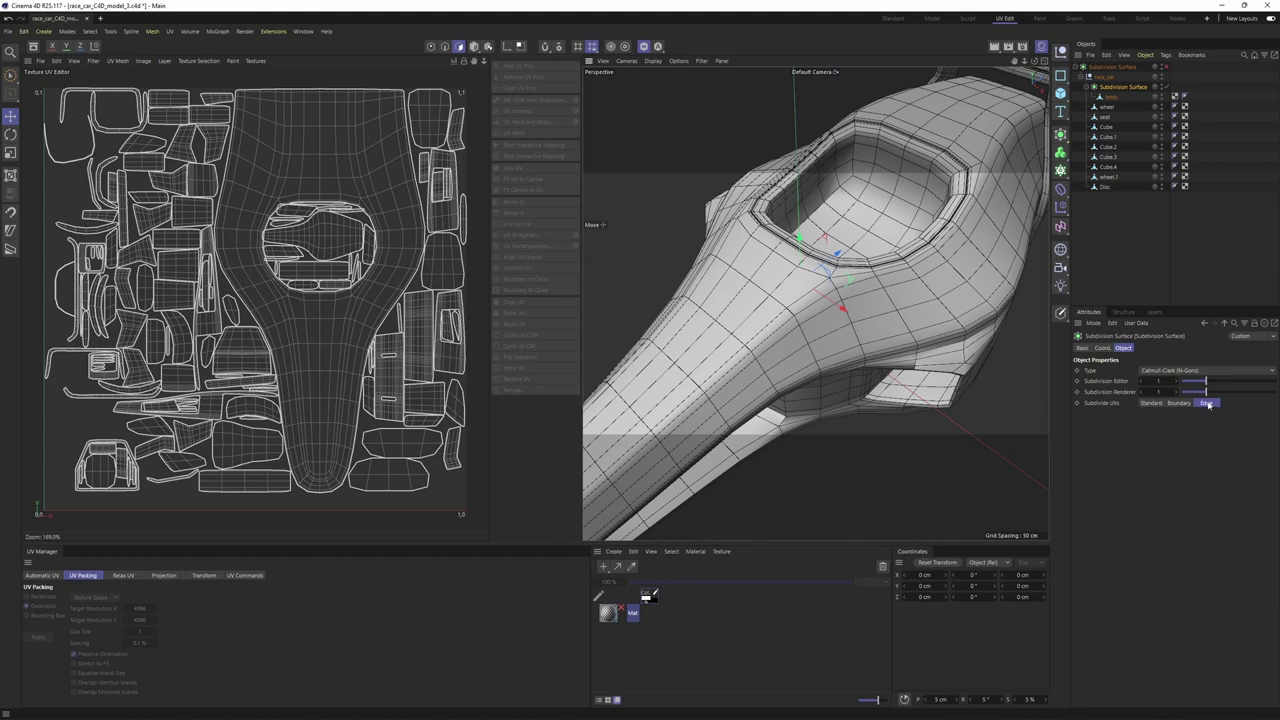
pyautogui.keyDown('alt'); pyautogui.moveTo(870, 295); pyautogui.dragTo(880, 215); pyautogui.keyUp('alt')
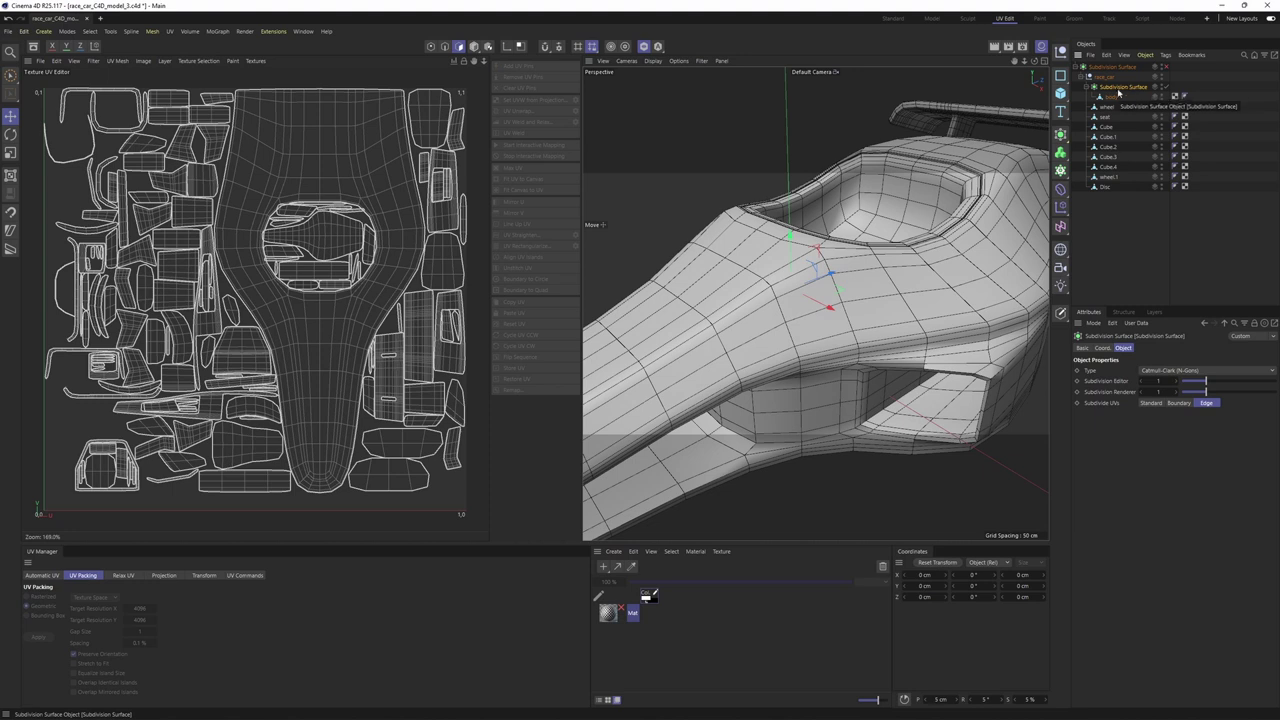
# Step: Convert the body's Subdivision Surface into an editable polygon mesh
pyautogui.click(1127, 91)
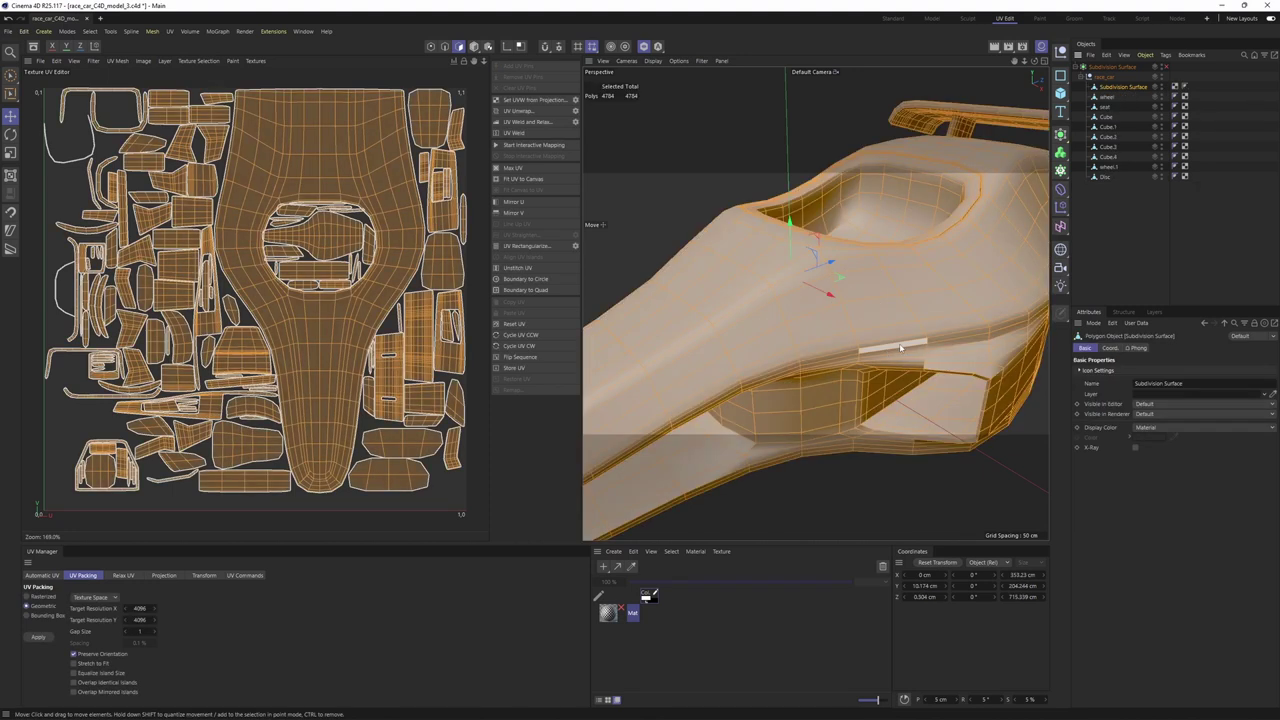
pyautogui.keyDown('alt'); pyautogui.moveTo(850, 300); pyautogui.dragTo(924, 252); pyautogui.keyUp('alt')
pyautogui.keyDown('alt'); pyautogui.moveTo(852, 261); pyautogui.dragTo(910, 252, button='middle'); pyautogui.keyUp('alt')
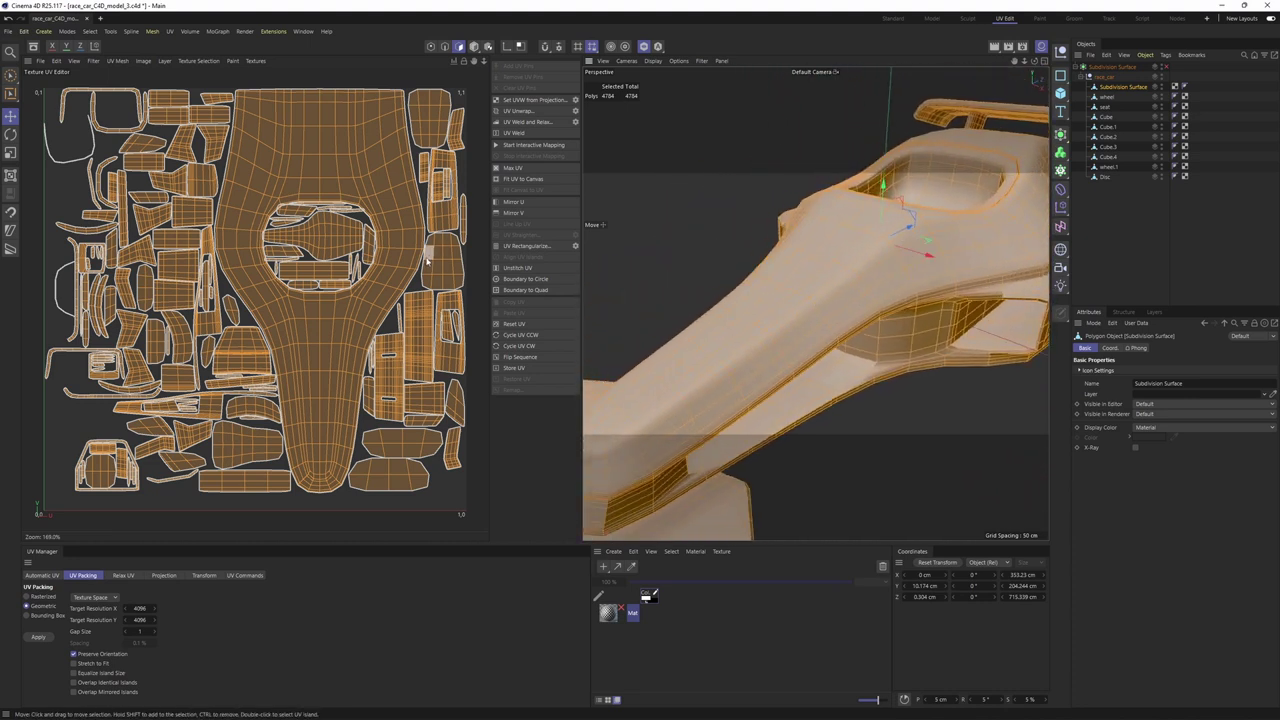
# Step: Check the UV strip crossing the cockpit opening's edge and repack the islands with Geometric packing at 4096 × 4096
pyautogui.scroll(4, 409, 264)
pyautogui.scroll(-3, 372, 240)
pyautogui.scroll(8, 338, 226)
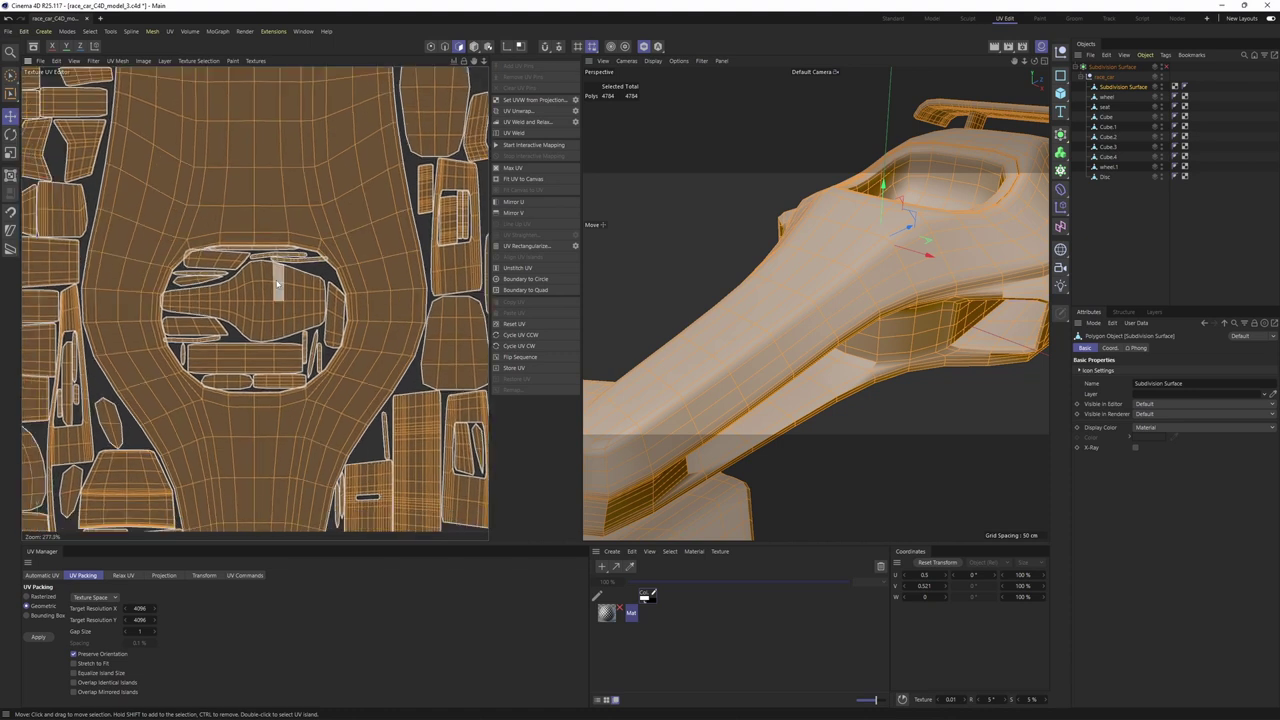
pyautogui.scroll(-2, 301, 247)
pyautogui.scroll(6, 301, 247)
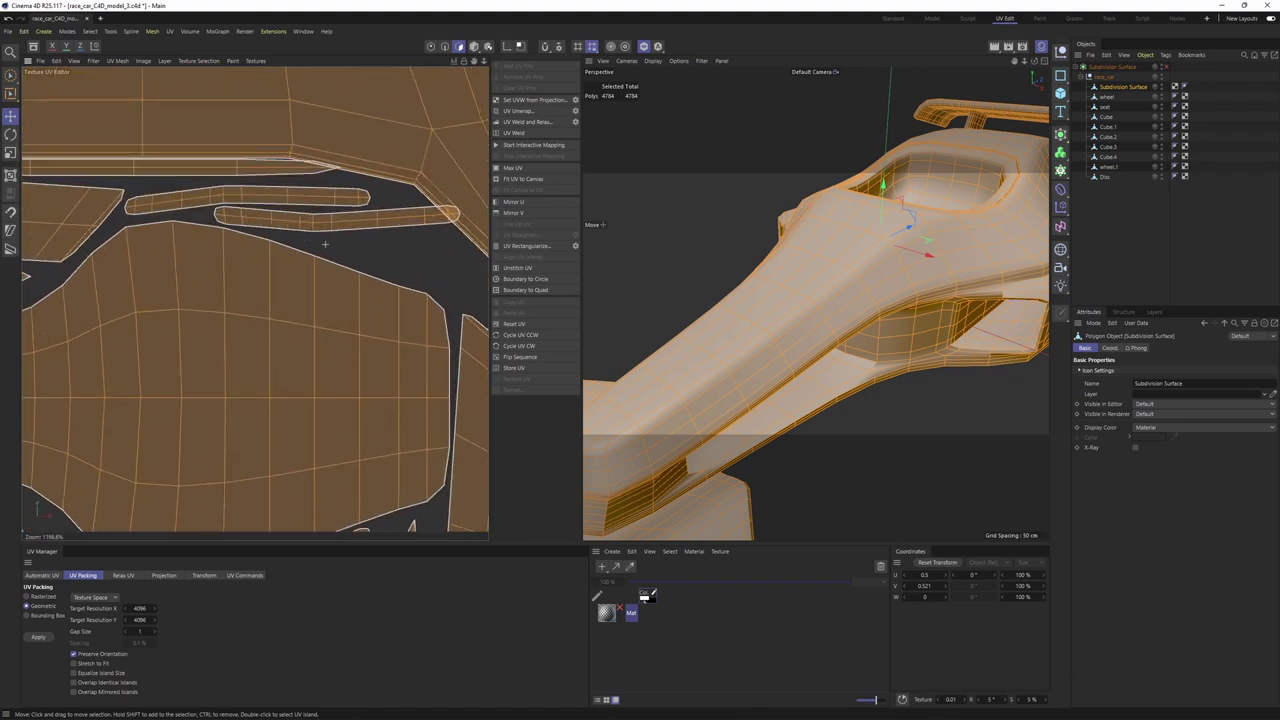
pyautogui.keyDown('alt'); pyautogui.moveTo(354, 236); pyautogui.dragTo(390, 222, button='middle'); pyautogui.keyUp('alt')
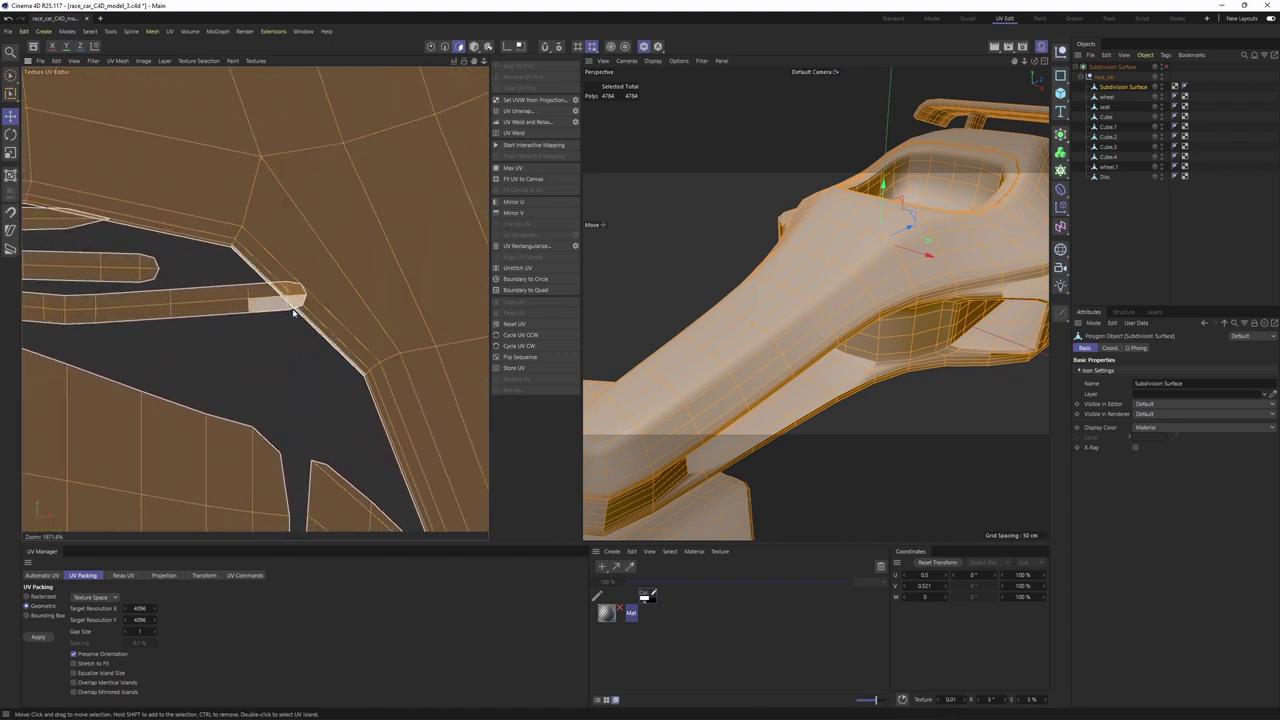
pyautogui.scroll(-14, 306, 275)
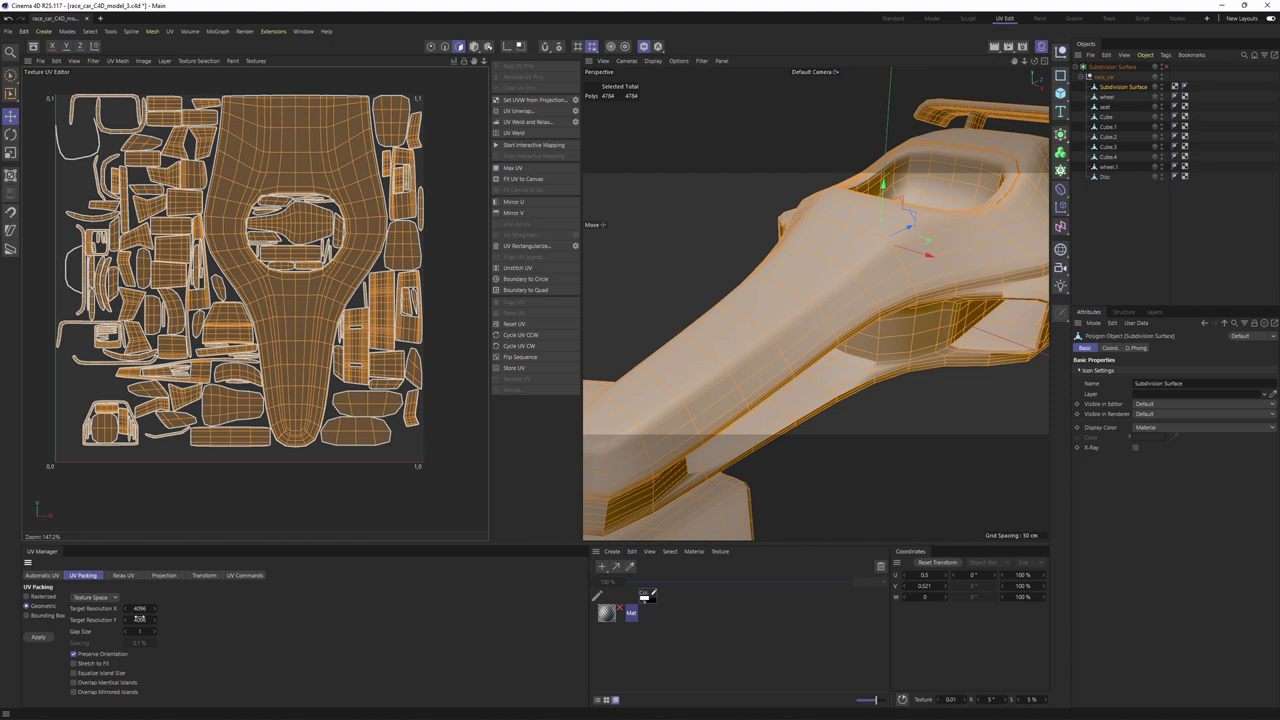
pyautogui.click(43, 638)
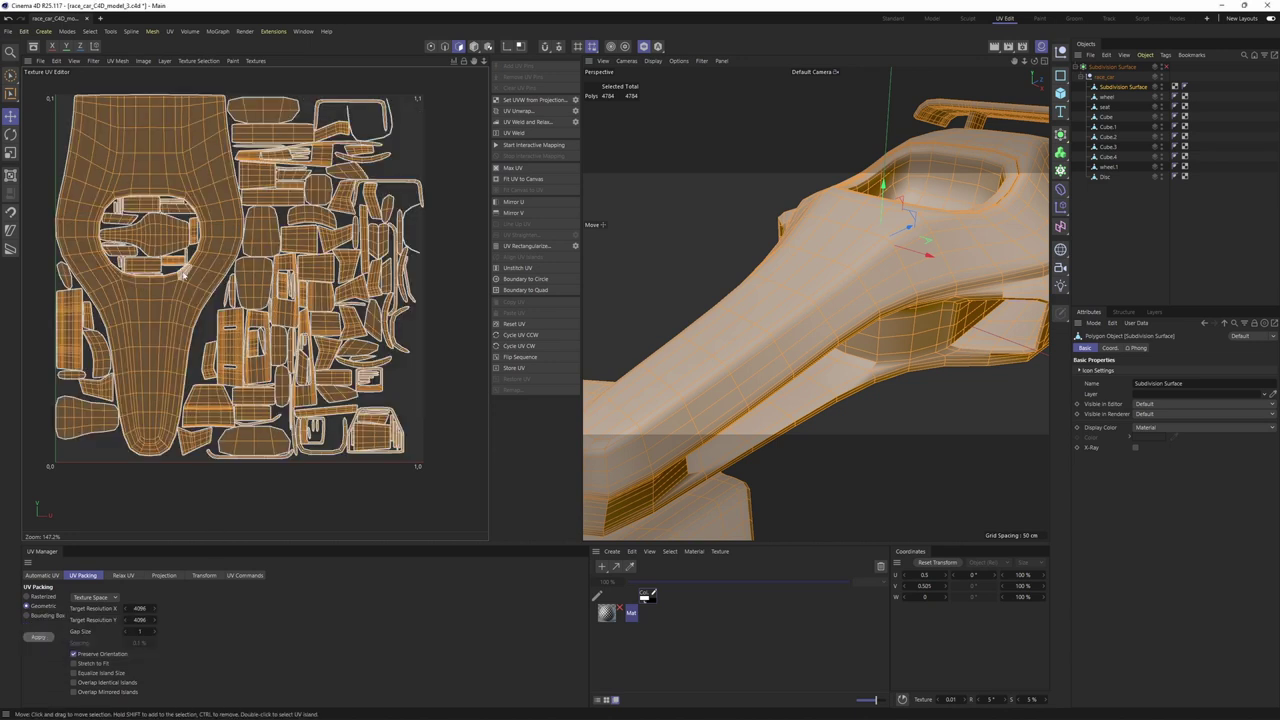
# Step: Examine the repacked UV islands up close for overlaps and gaps between neighbouring pieces
pyautogui.scroll(4, 300, 335)
pyautogui.scroll(3, 378, 333)
pyautogui.scroll(3, 370, 246)
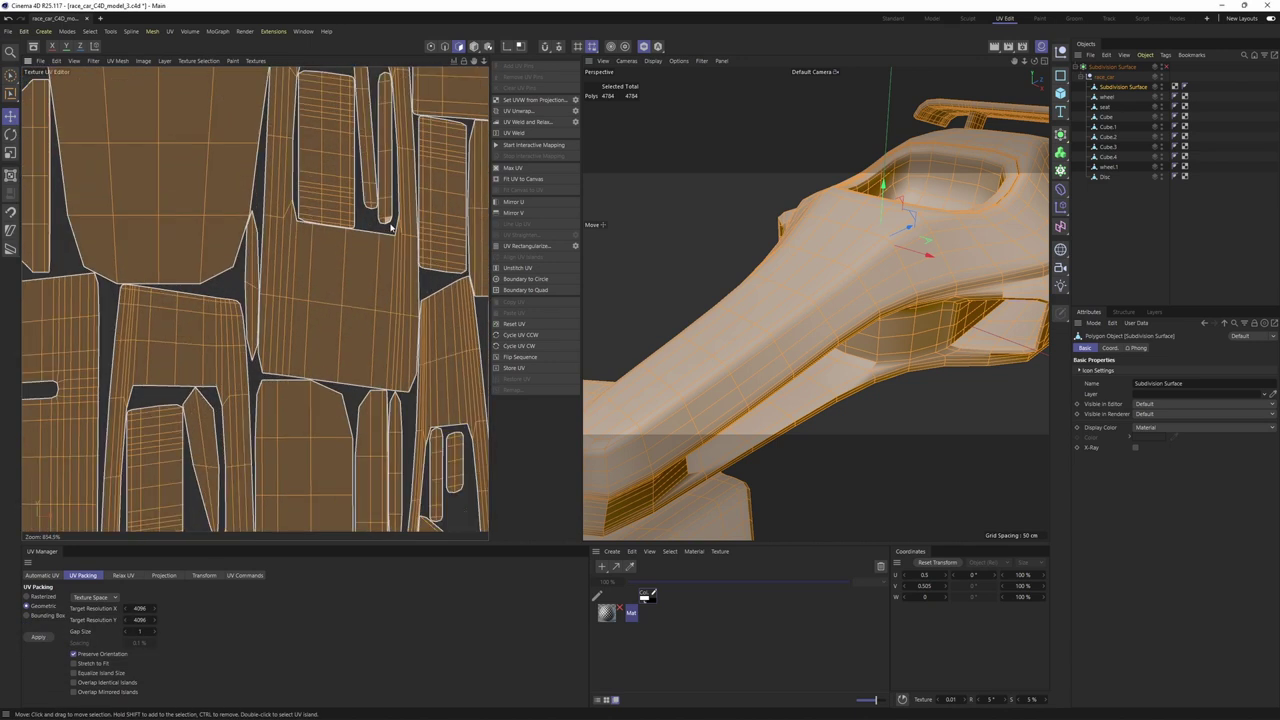
pyautogui.keyDown('alt'); pyautogui.moveTo(440, 165); pyautogui.dragTo(351, 206, button='middle'); pyautogui.keyUp('alt')
pyautogui.scroll(-3, 350, 210)
pyautogui.keyDown('alt'); pyautogui.moveTo(370, 434); pyautogui.dragTo(386, 338, button='middle'); pyautogui.keyUp('alt')
pyautogui.scroll(-3, 350, 275)
pyautogui.keyDown('alt'); pyautogui.moveTo(349, 272); pyautogui.dragTo(400, 330, button='middle'); pyautogui.keyUp('alt')
pyautogui.moveTo(193, 213); pyautogui.dragTo(374, 234, button='middle')
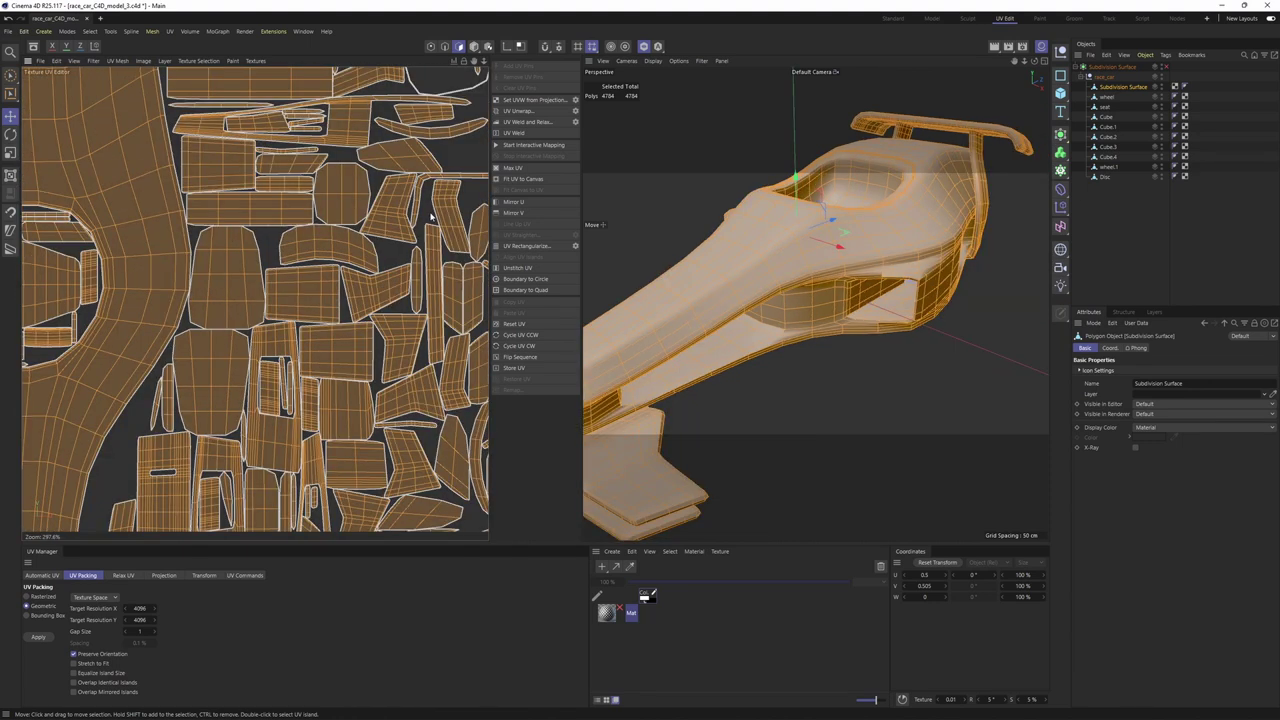
pyautogui.click(1060, 134)
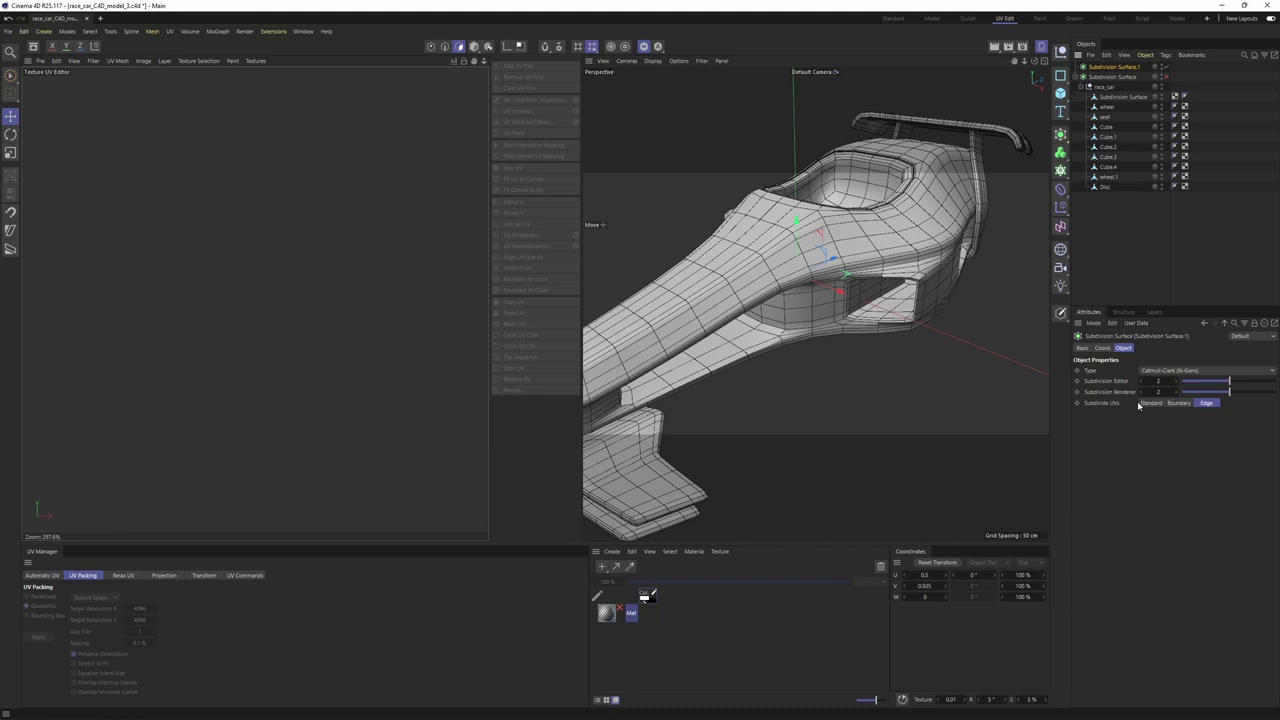
pyautogui.press('Delete')
pyautogui.click(1121, 89)
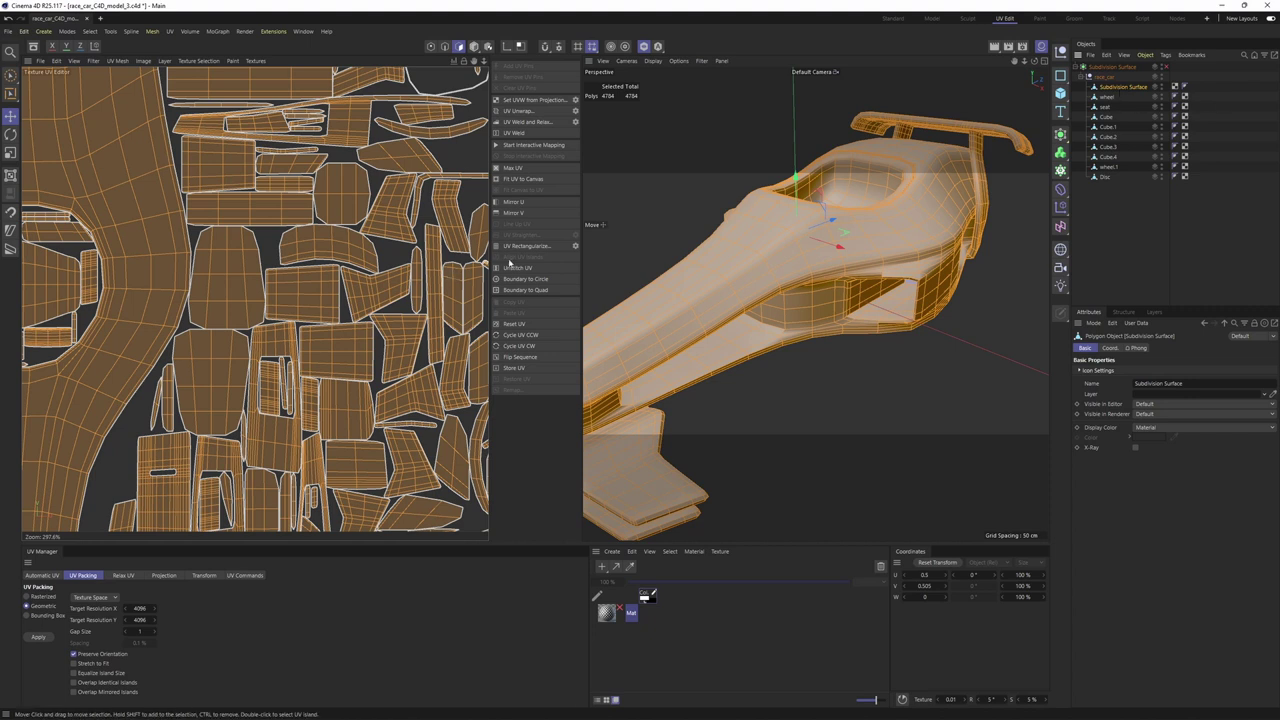
# Step: Assign the checkerboard material to the converted body mesh
pyautogui.scroll(-6, 335, 299)
pyautogui.keyDown('alt'); pyautogui.moveTo(335, 299); pyautogui.dragTo(339, 279, button='middle'); pyautogui.keyUp('alt')
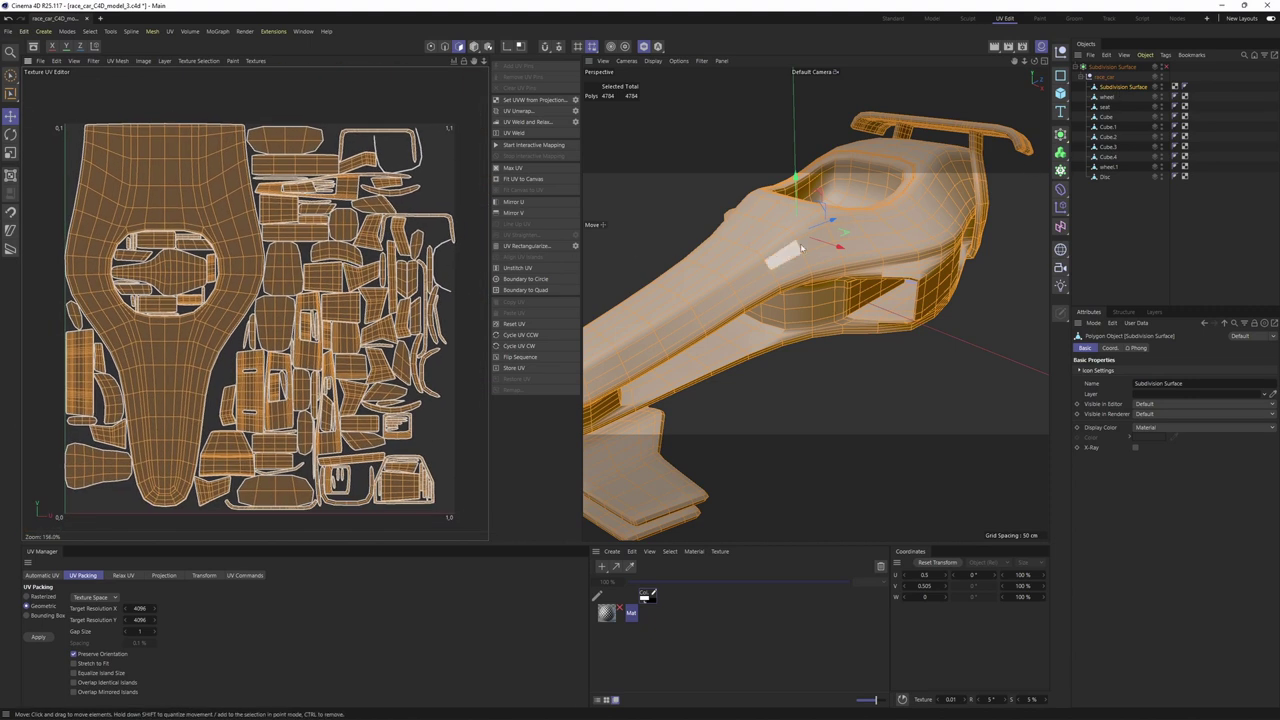
pyautogui.keyDown('alt'); pyautogui.moveTo(895, 291); pyautogui.dragTo(841, 236); pyautogui.keyUp('alt')
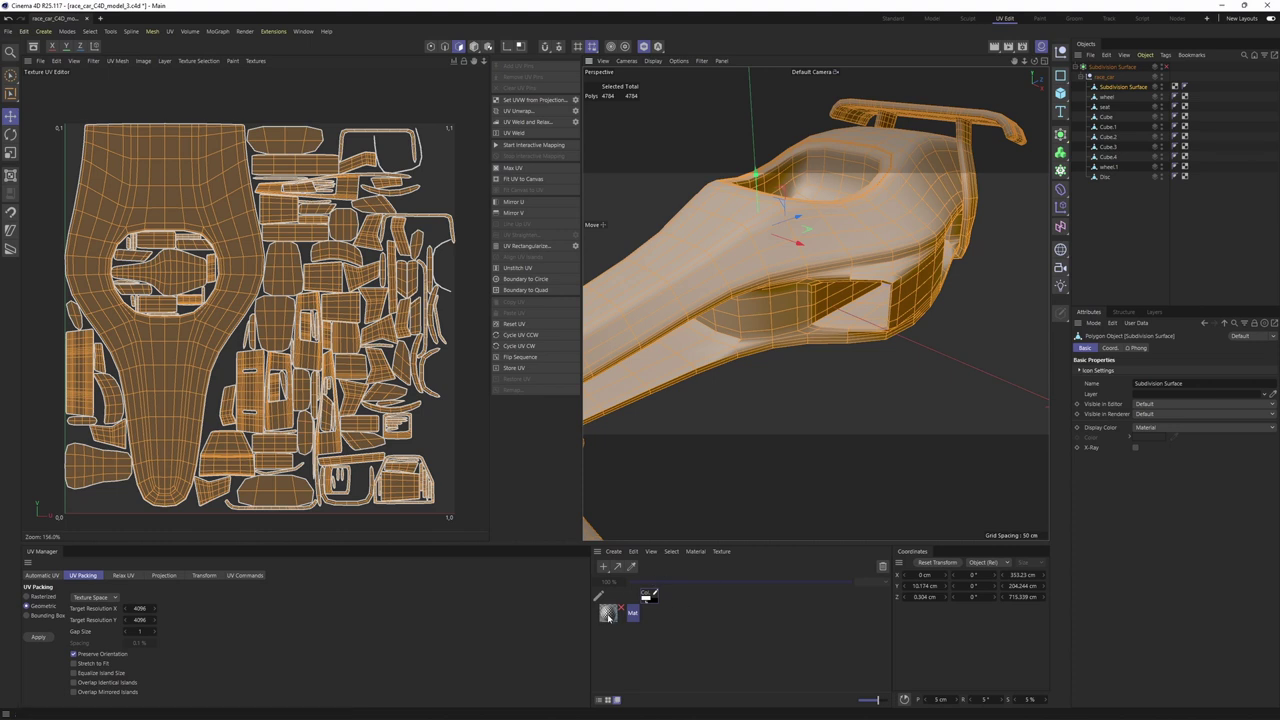
pyautogui.moveTo(1138, 103); pyautogui.dragTo(1128, 88)
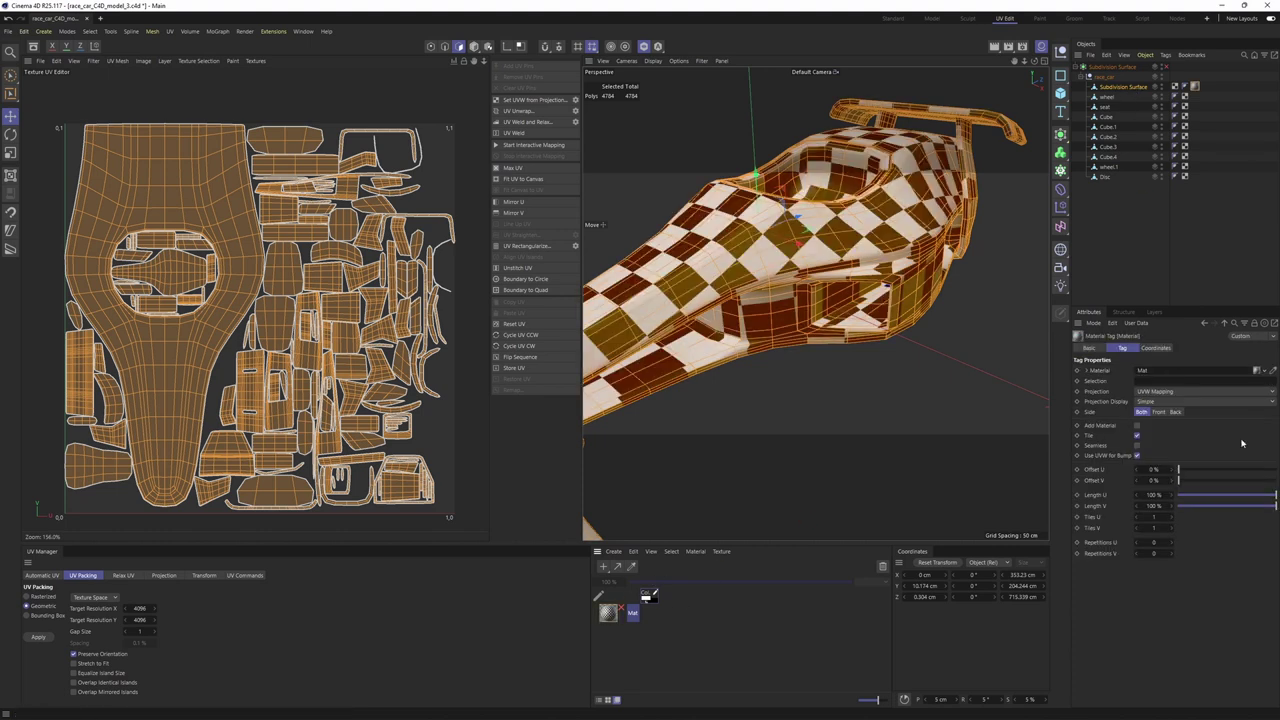
# Step: Set the checker material tag's Length U and Length V to 25% and deselect the body
pyautogui.doubleClick(1158, 495)
pyautogui.write('25')
pyautogui.doubleClick(1158, 507)
pyautogui.write('25')
pyautogui.press('Return')
pyautogui.click(1115, 256)
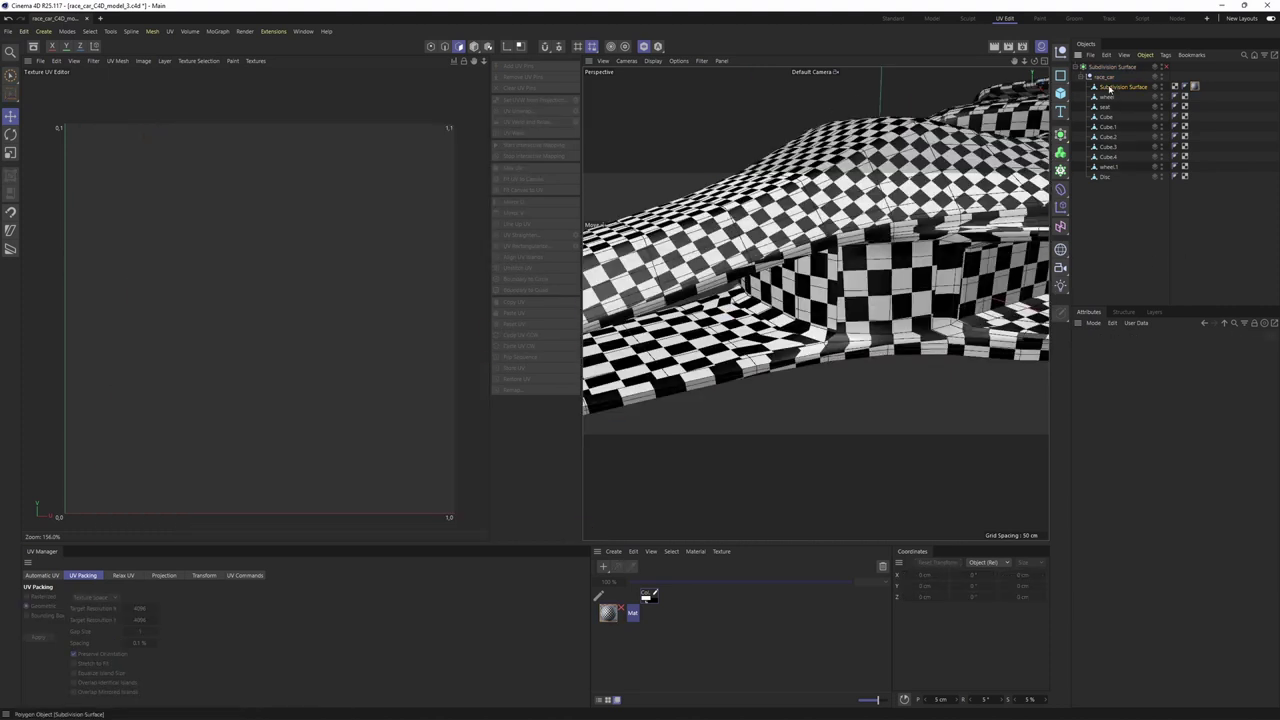
# Step: Put the converted body mesh under a new Subdivision Surface and view its checker pattern from the front
pyautogui.click(1108, 88)
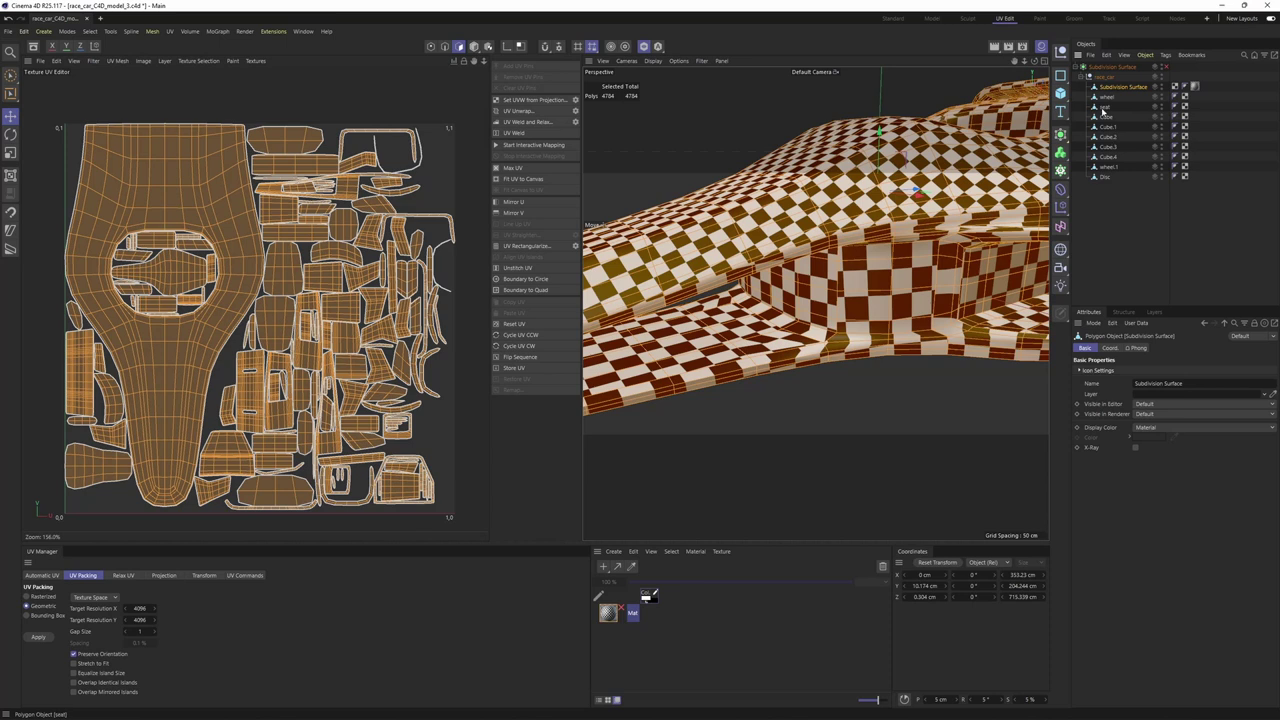
pyautogui.keyDown('alt'); pyautogui.click(1062, 135); pyautogui.keyUp('alt')
pyautogui.scroll(-3, 922, 215)
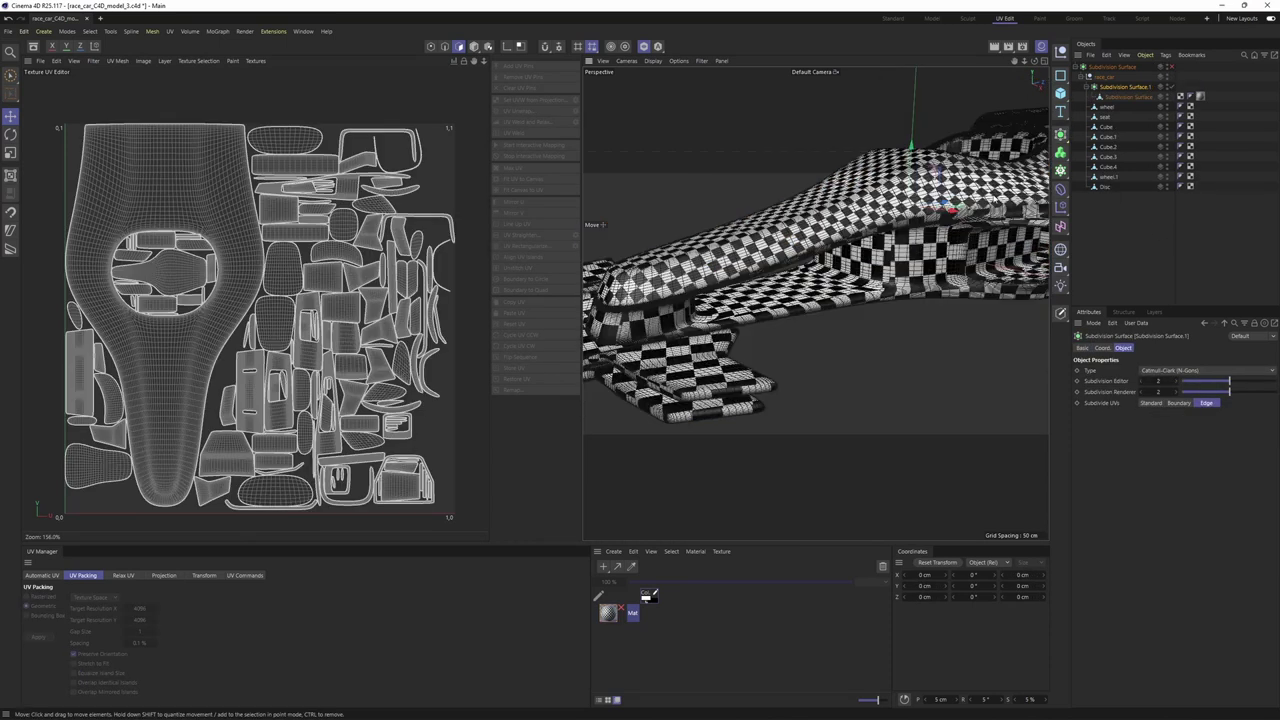
pyautogui.keyDown('alt'); pyautogui.moveTo(920, 200); pyautogui.dragTo(926, 224); pyautogui.keyUp('alt')
pyautogui.keyDown('alt'); pyautogui.moveTo(842, 266); pyautogui.dragTo(851, 342); pyautogui.keyUp('alt')
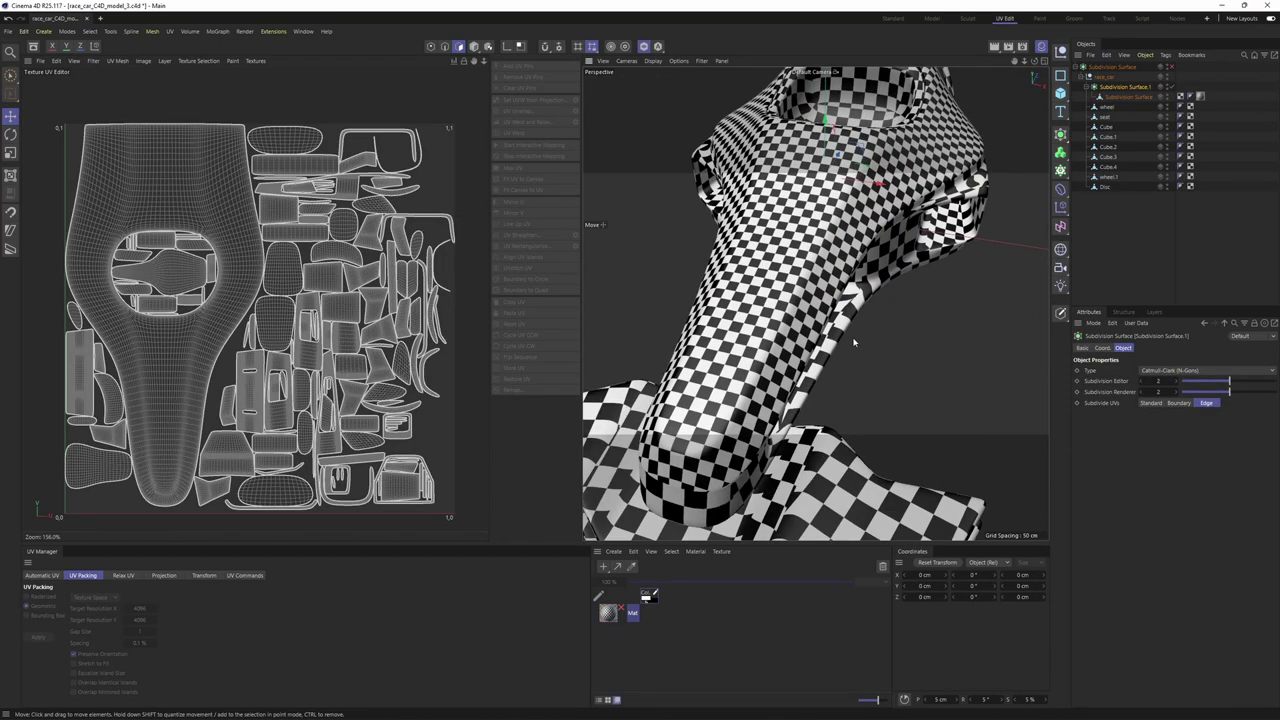
pyautogui.keyDown('alt'); pyautogui.moveTo(851, 342); pyautogui.dragTo(837, 274, button='middle'); pyautogui.keyUp('alt')
# Step: Compare the checker pattern on the nose and front wing with the body's Subdivision Surface on and off
pyautogui.scroll(3, 837, 274)
pyautogui.press('q')
pyautogui.keyDown('alt'); pyautogui.moveTo(837, 274); pyautogui.dragTo(910, 238); pyautogui.keyUp('alt')
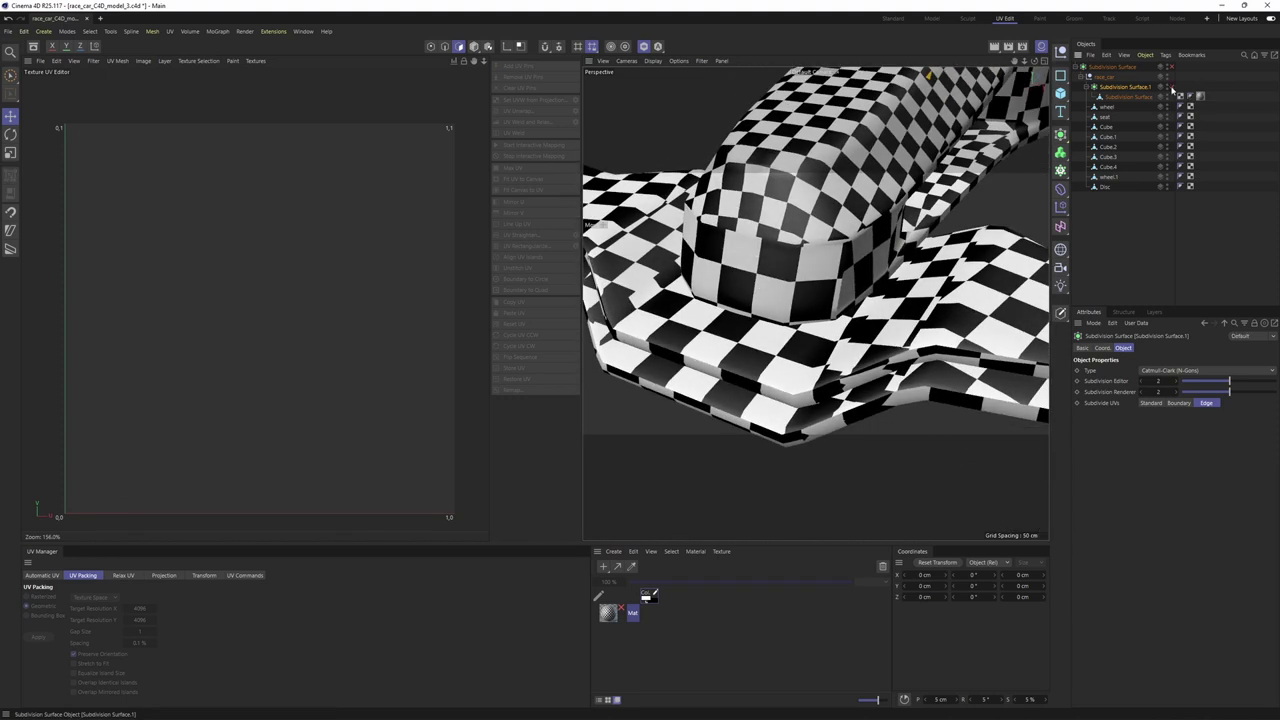
pyautogui.click(1172, 88)
pyautogui.click(1172, 88)
pyautogui.click(1172, 88)
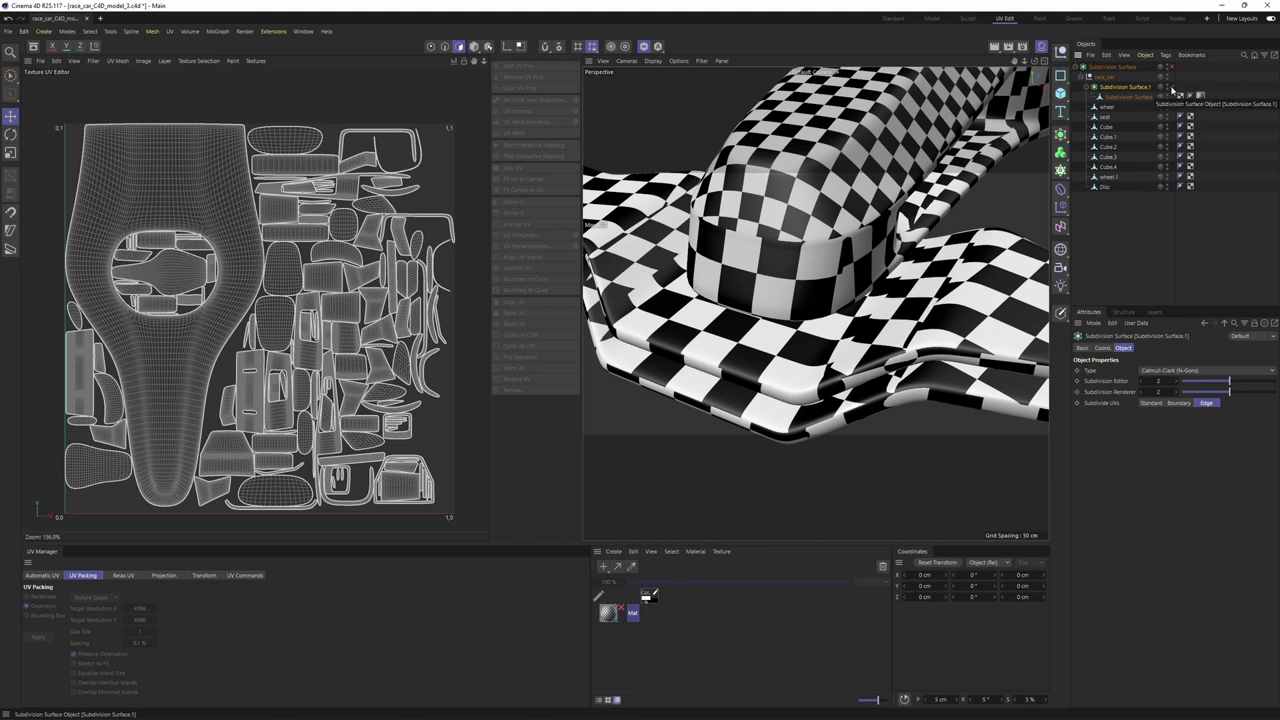
pyautogui.click(1172, 88)
pyautogui.click(1172, 88)
# Step: Compare the checker pattern around the side opening with the body's Subdivision Surface off and on
pyautogui.keyDown('alt'); pyautogui.moveTo(954, 240); pyautogui.dragTo(790, 330); pyautogui.keyUp('alt')
pyautogui.click(1172, 88)
pyautogui.click(1166, 97)
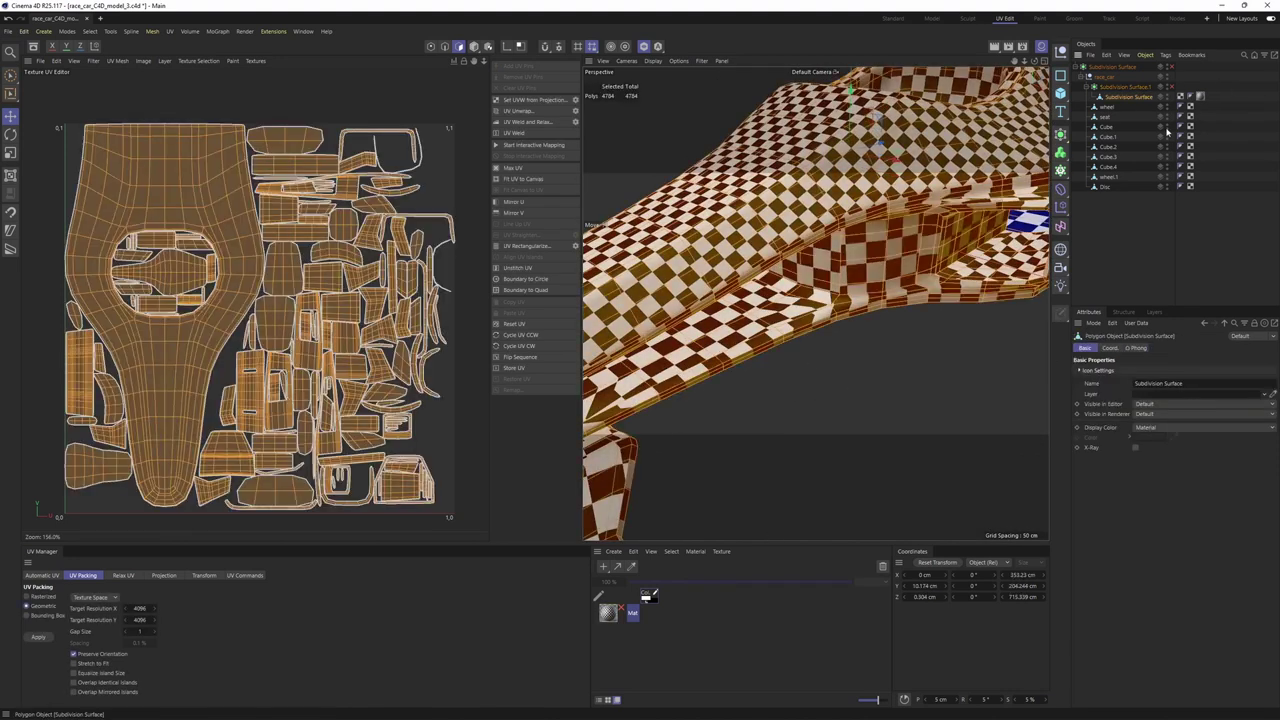
pyautogui.click(1160, 236)
pyautogui.scroll(5, 905, 285)
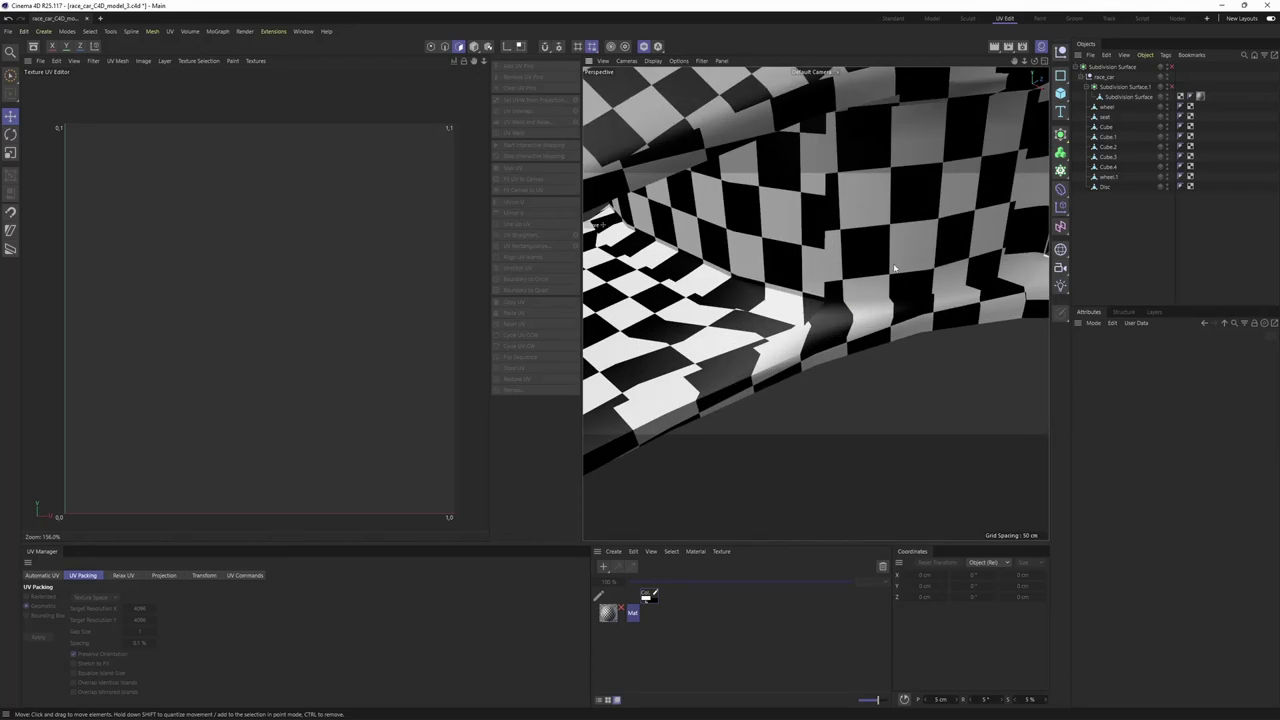
pyautogui.keyDown('alt'); pyautogui.moveTo(875, 268); pyautogui.dragTo(915, 270); pyautogui.keyUp('alt')
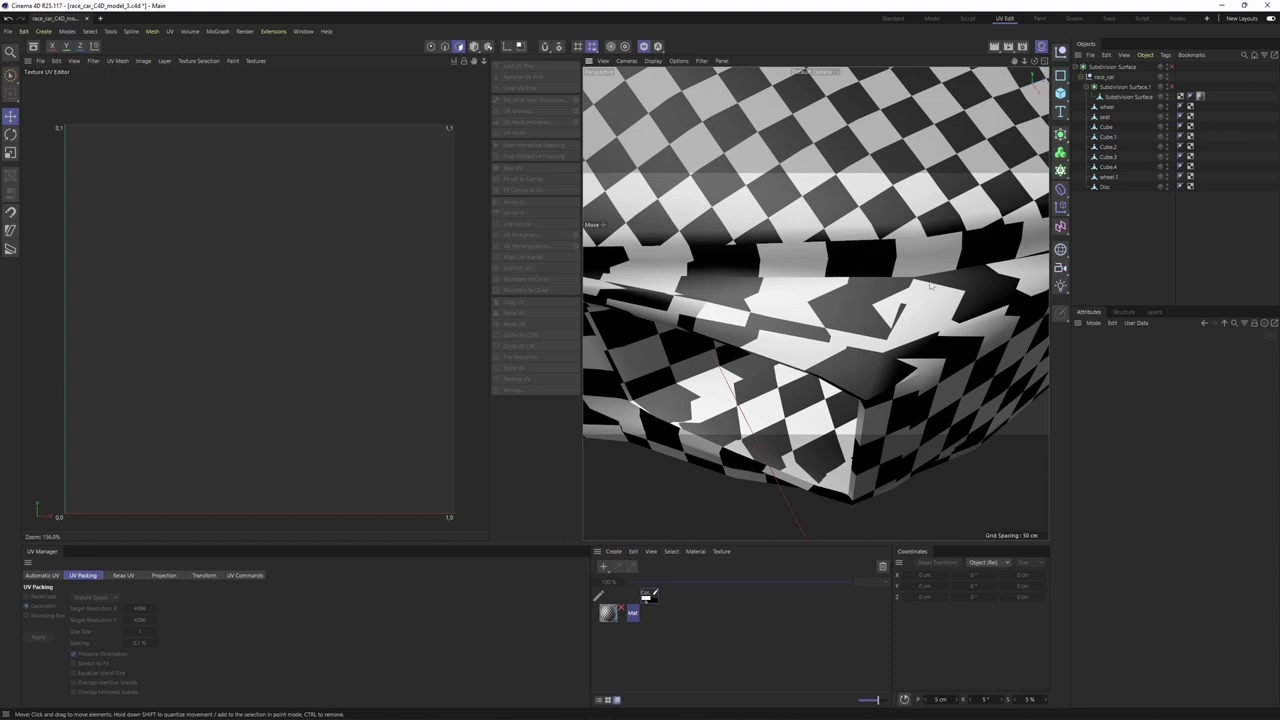
pyautogui.click(1172, 88)
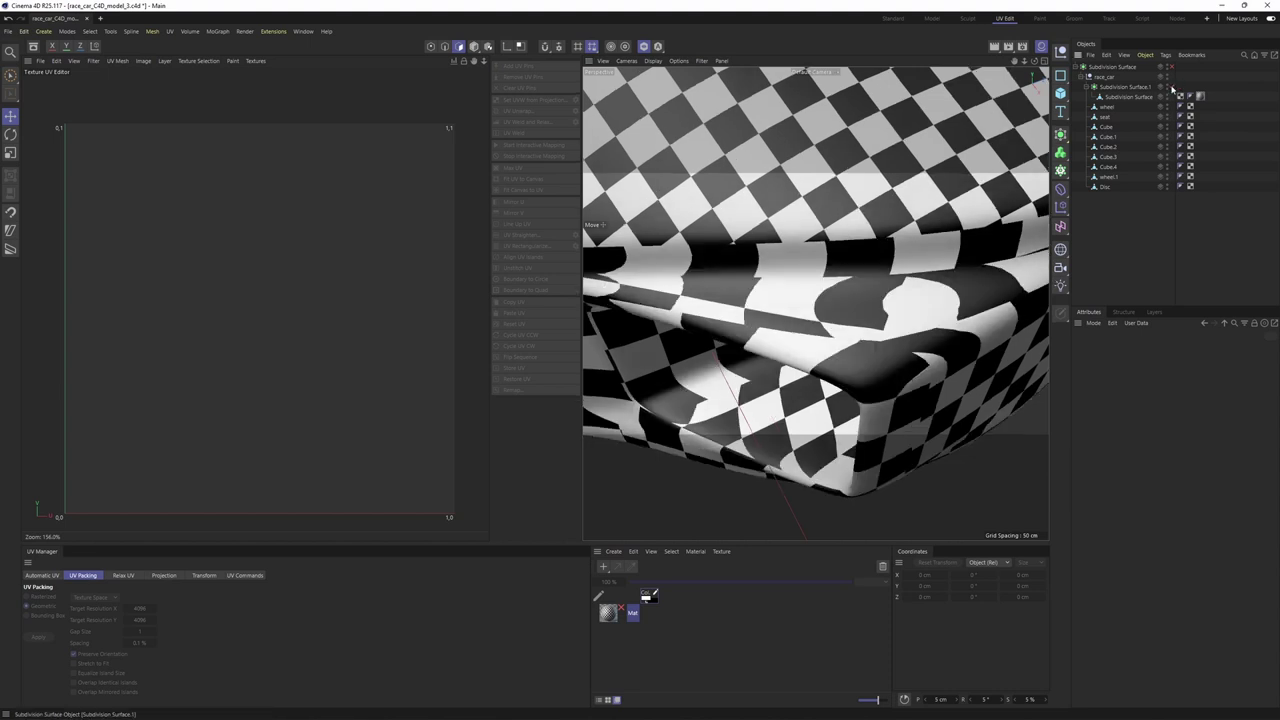
pyautogui.scroll(-8, 864, 341)
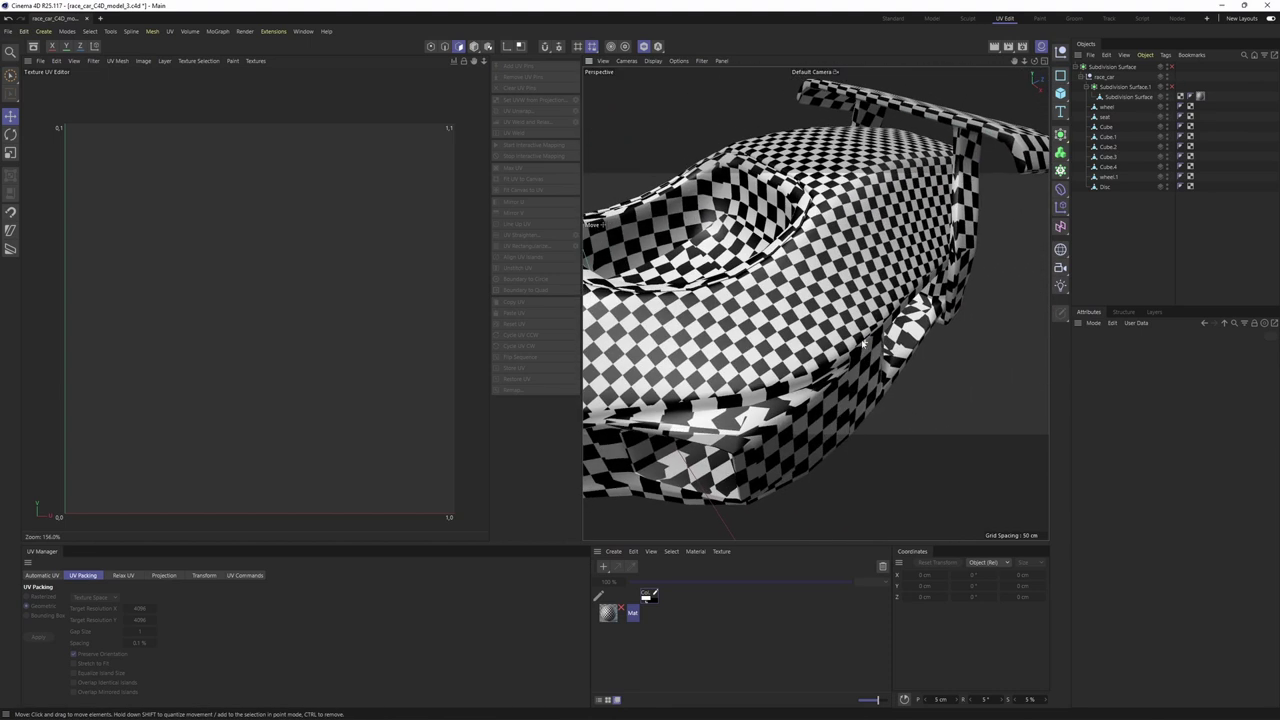
# Step: Examine the checker pattern over the whole subdivided body, including the cockpit, side and rear wing
pyautogui.keyDown('alt'); pyautogui.moveTo(864, 343); pyautogui.dragTo(780, 325); pyautogui.keyUp('alt')
pyautogui.scroll(-4, 800, 315)
pyautogui.keyDown('alt'); pyautogui.moveTo(880, 300); pyautogui.dragTo(985, 292); pyautogui.keyUp('alt')
pyautogui.scroll(3, 908, 237)
pyautogui.keyDown('alt'); pyautogui.moveTo(868, 240); pyautogui.dragTo(950, 228); pyautogui.keyUp('alt')
pyautogui.scroll(-3, 952, 226)
pyautogui.keyDown('alt'); pyautogui.moveTo(868, 262); pyautogui.dragTo(829, 346); pyautogui.keyUp('alt')
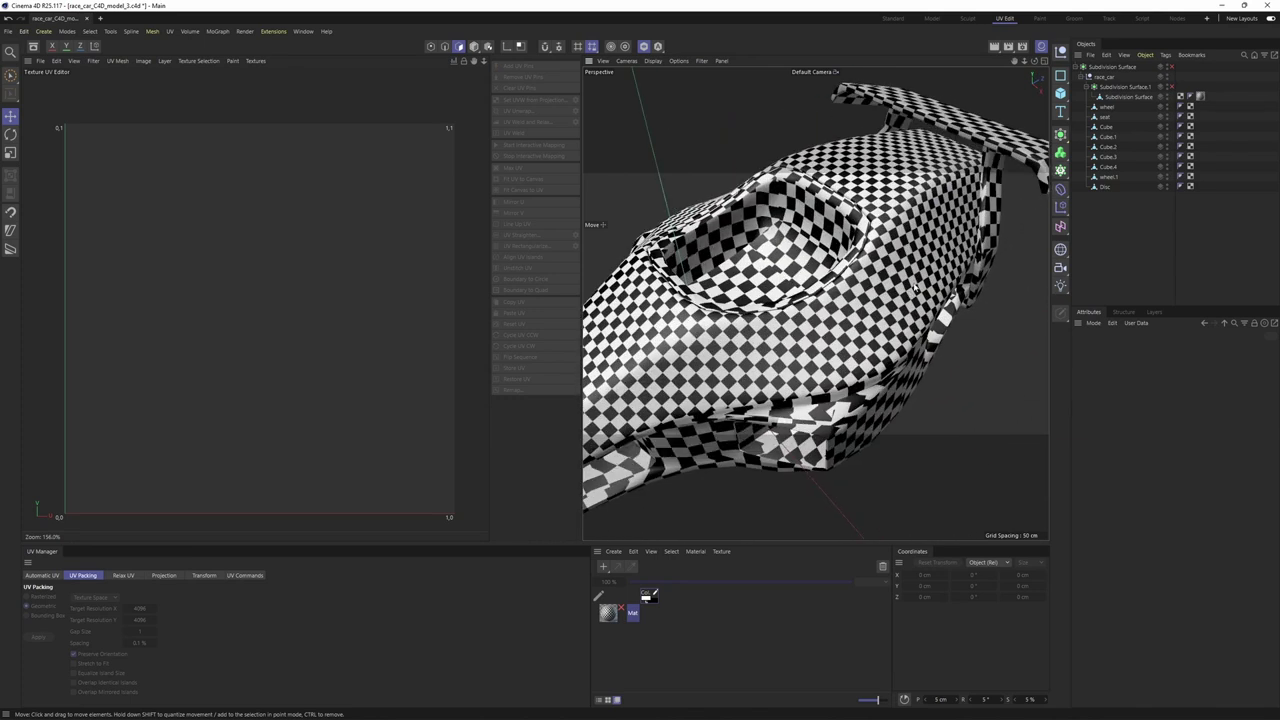
pyautogui.keyDown('alt'); pyautogui.moveTo(914, 288); pyautogui.dragTo(760, 292); pyautogui.keyUp('alt')
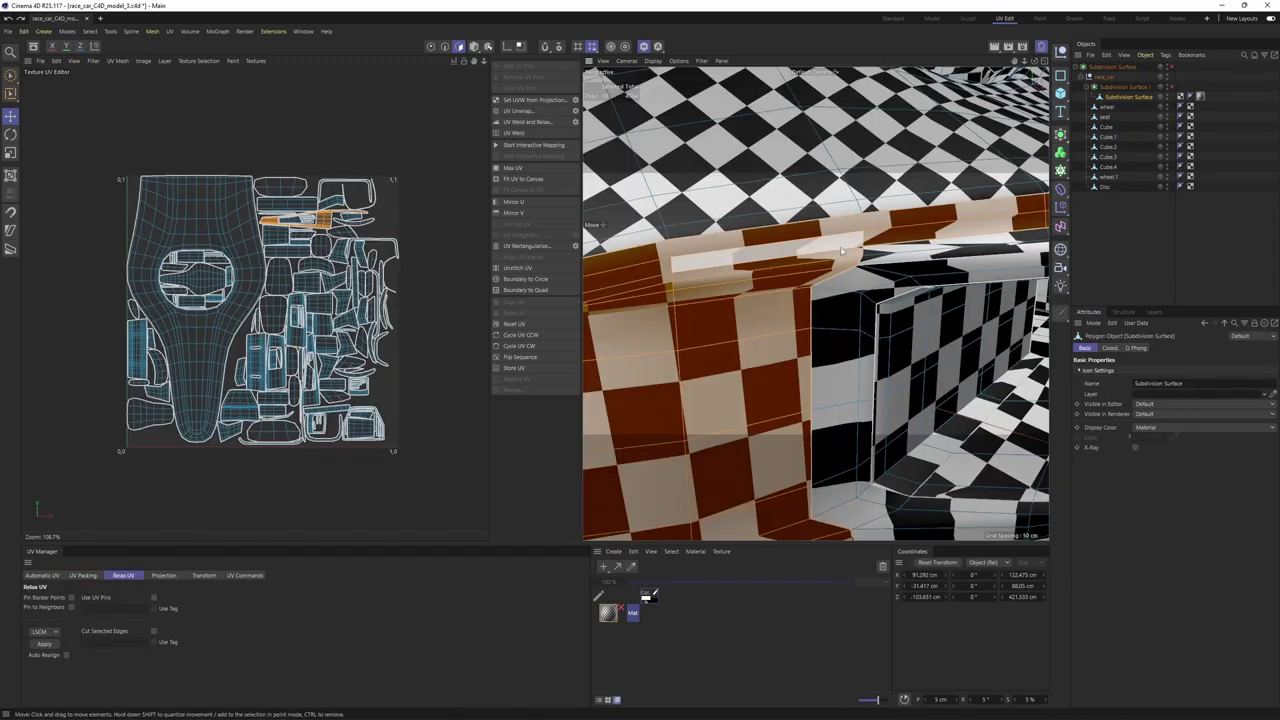
# Step: Relax the UVs of all polygons of the body mesh with the LSCM method
pyautogui.keyDown('alt'); pyautogui.moveTo(842, 251); pyautogui.dragTo(857, 249); pyautogui.keyUp('alt')
pyautogui.scroll(-8, 857, 249)
pyautogui.keyDown('alt'); pyautogui.moveTo(800, 290); pyautogui.dragTo(844, 281); pyautogui.keyUp('alt')
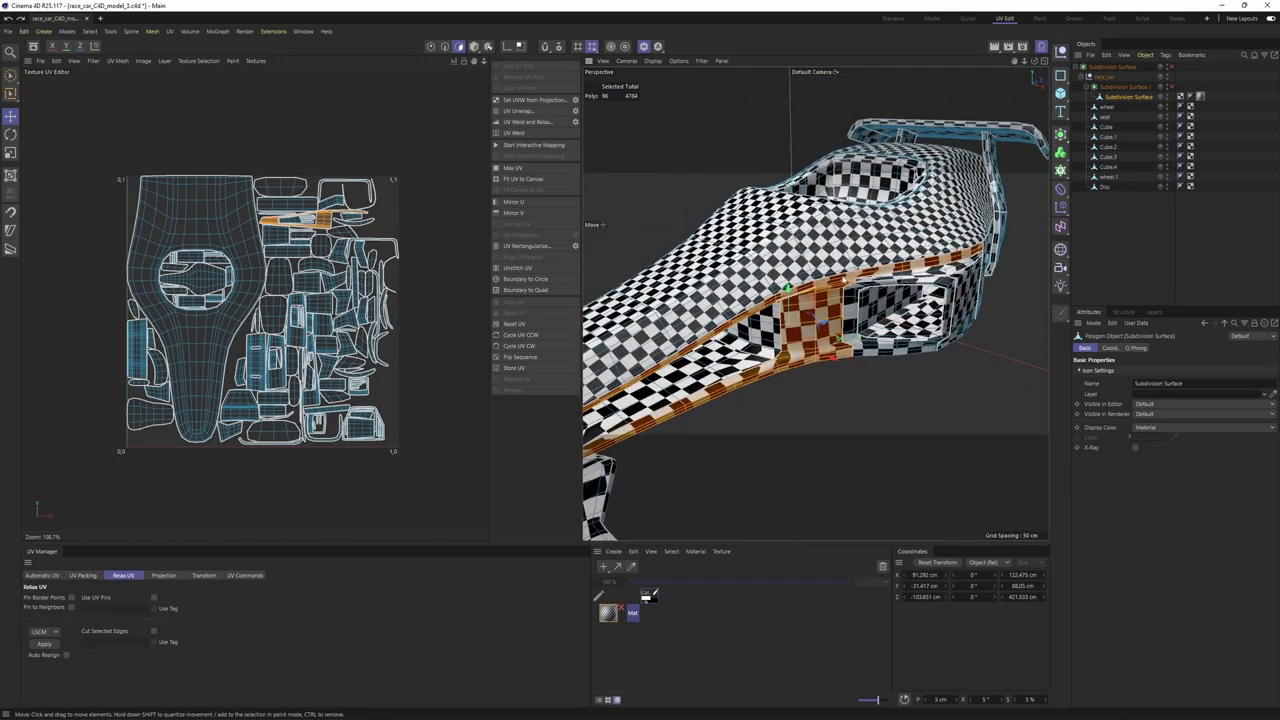
pyautogui.scroll(5, 844, 281)
pyautogui.scroll(-5, 850, 288)
pyautogui.hotkey('ctrl', 'a')
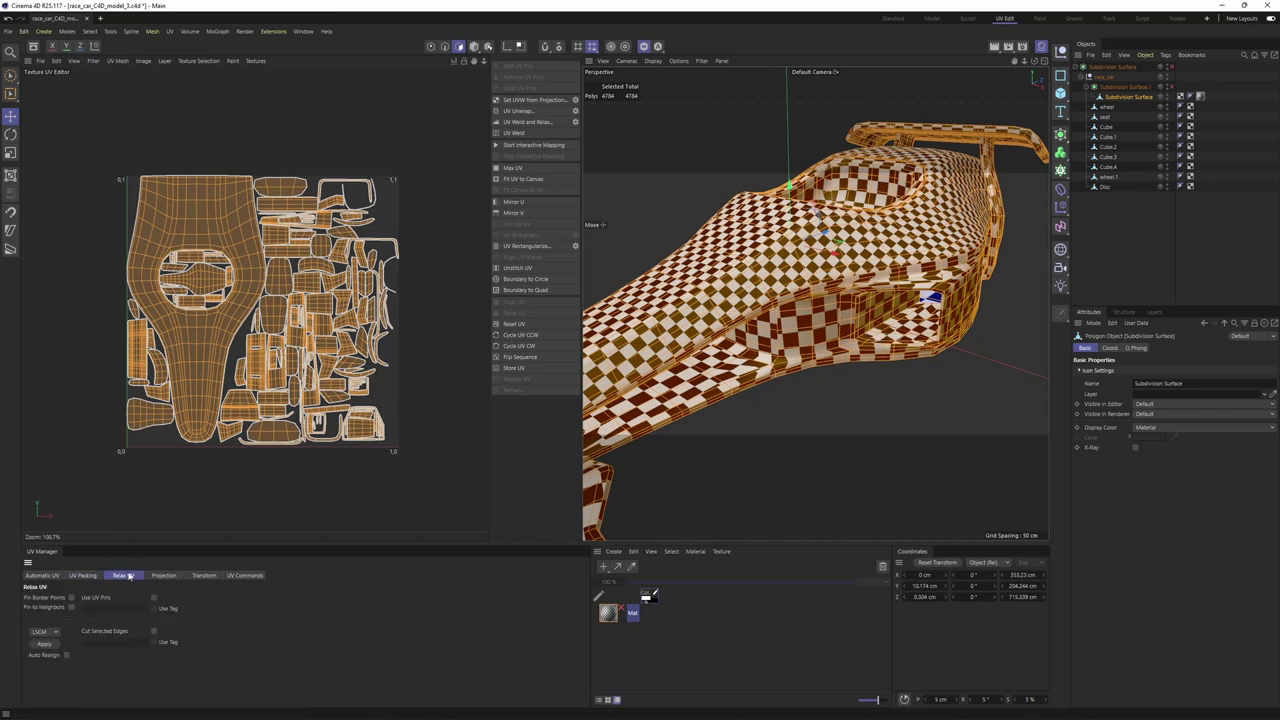
pyautogui.click(46, 646)
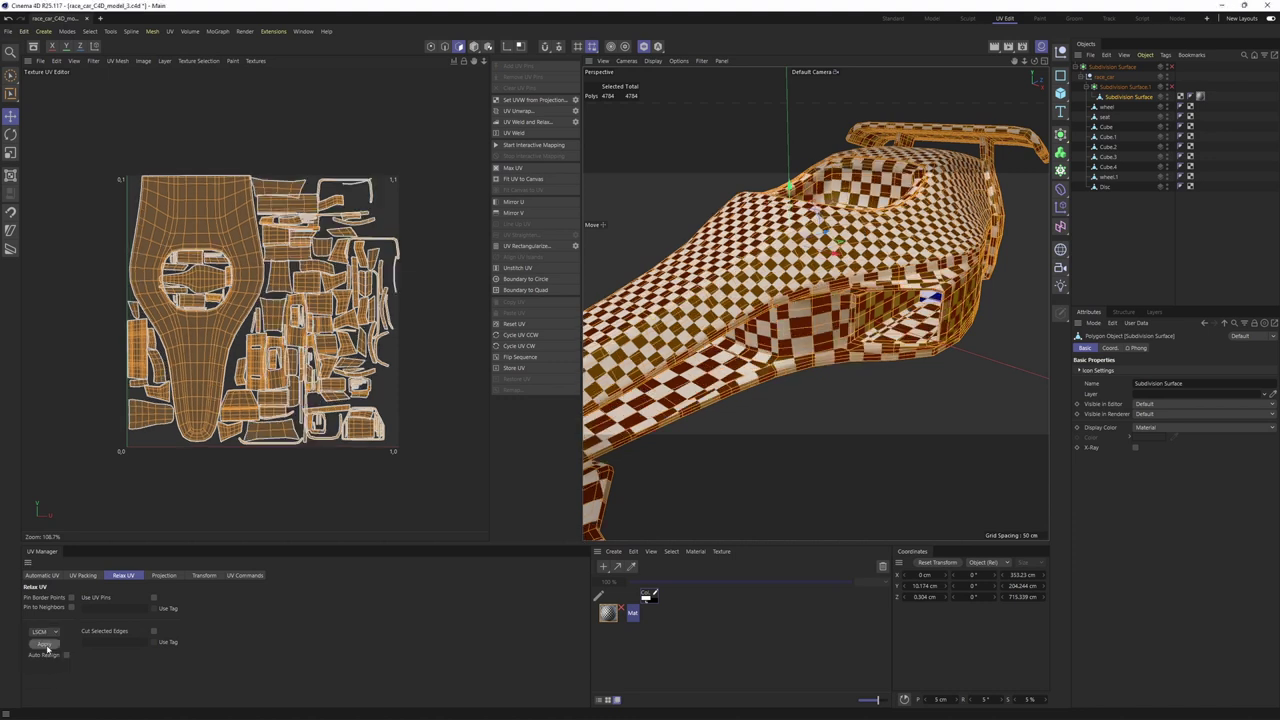
pyautogui.scroll(10, 918, 302)
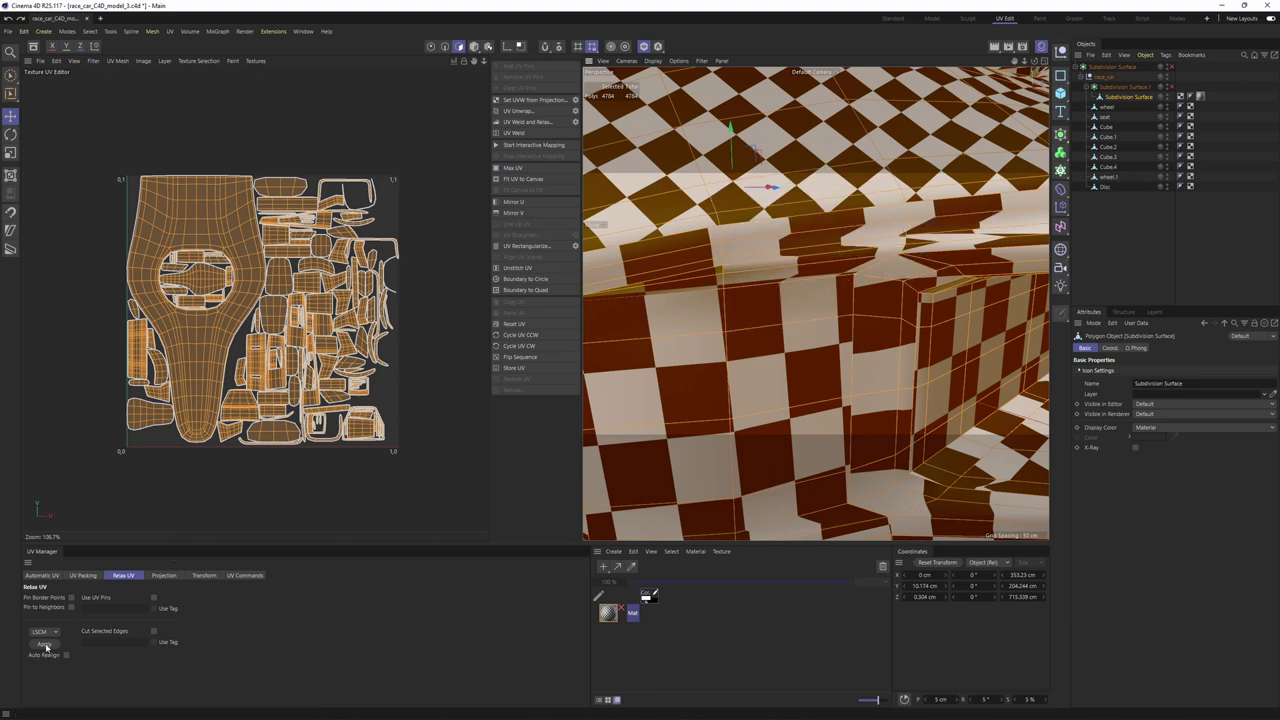
pyautogui.click(45, 645)
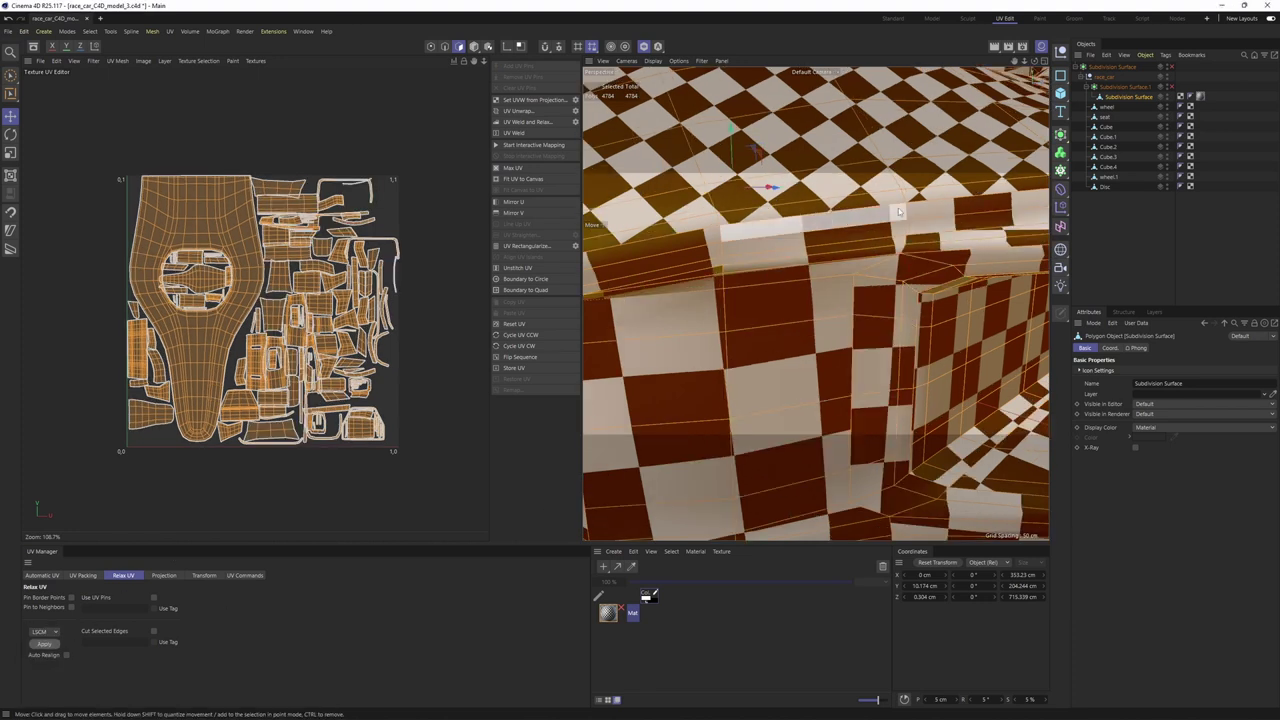
pyautogui.scroll(-8, 830, 297)
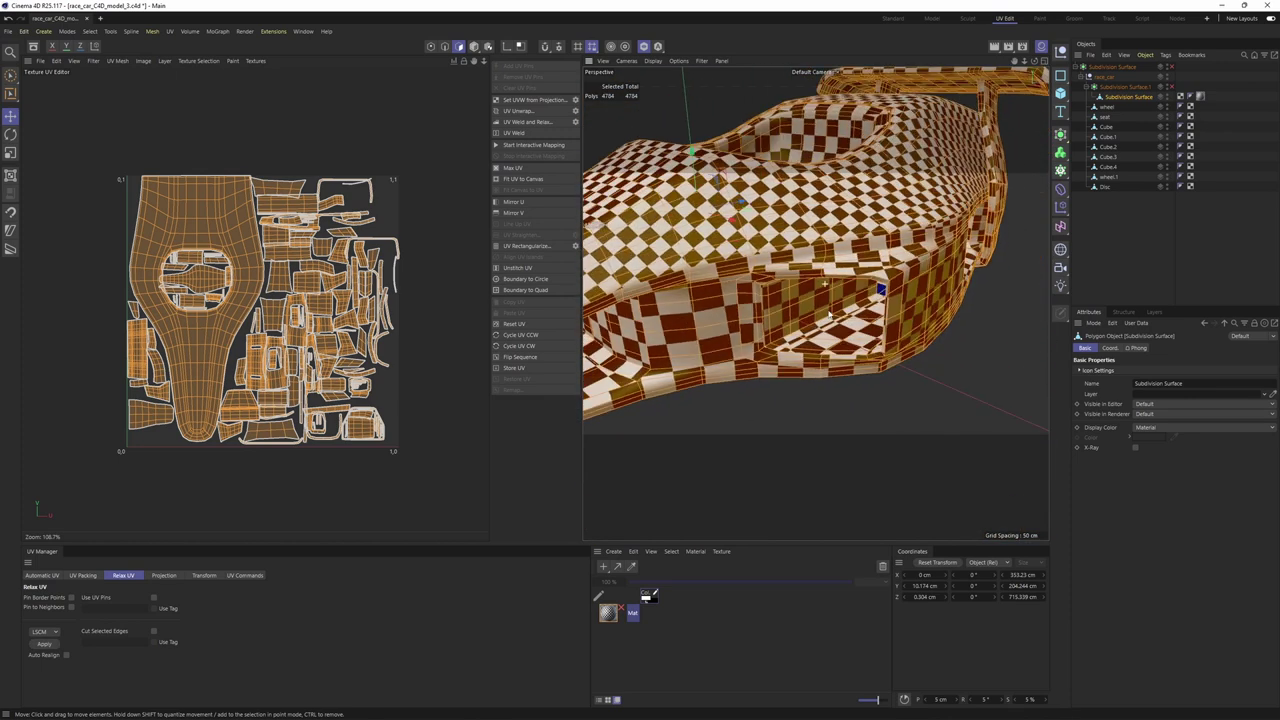
# Step: Repack the body's relaxed UV islands with Geometric packing at a target resolution of 4096
pyautogui.keyDown('alt'); pyautogui.moveTo(843, 284); pyautogui.dragTo(866, 295); pyautogui.keyUp('alt')
pyautogui.click(85, 575)
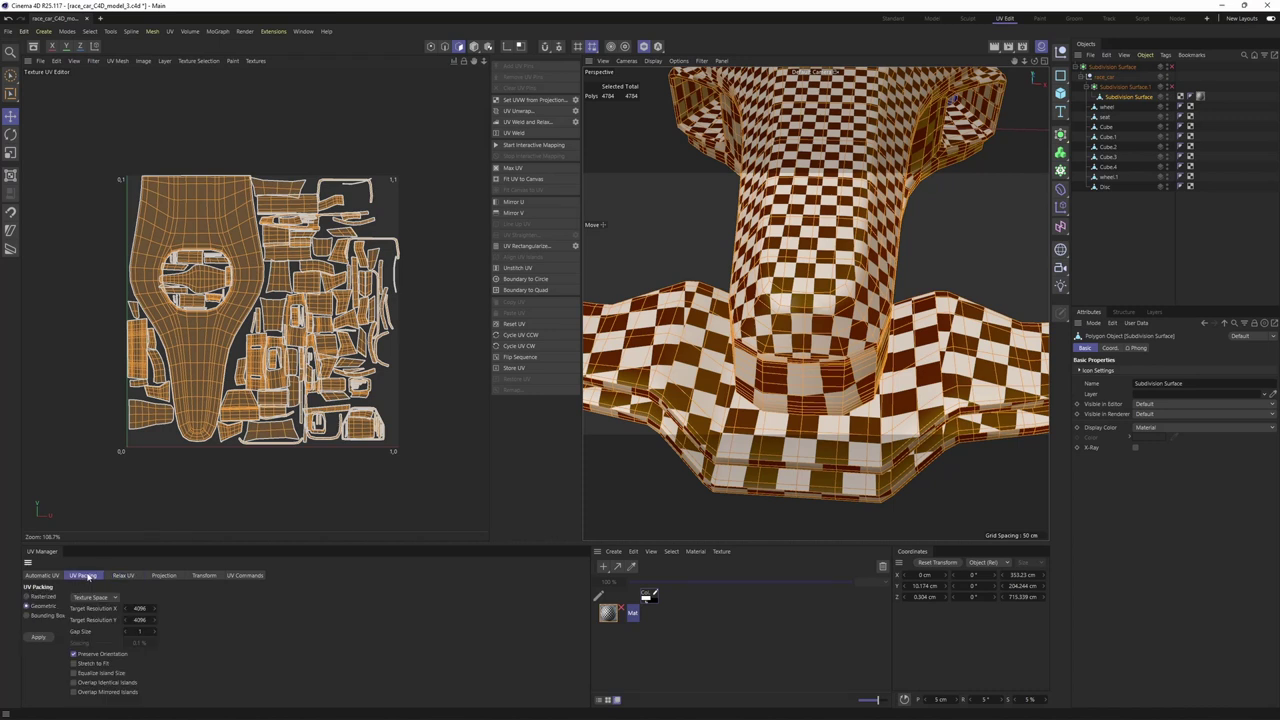
pyautogui.click(42, 636)
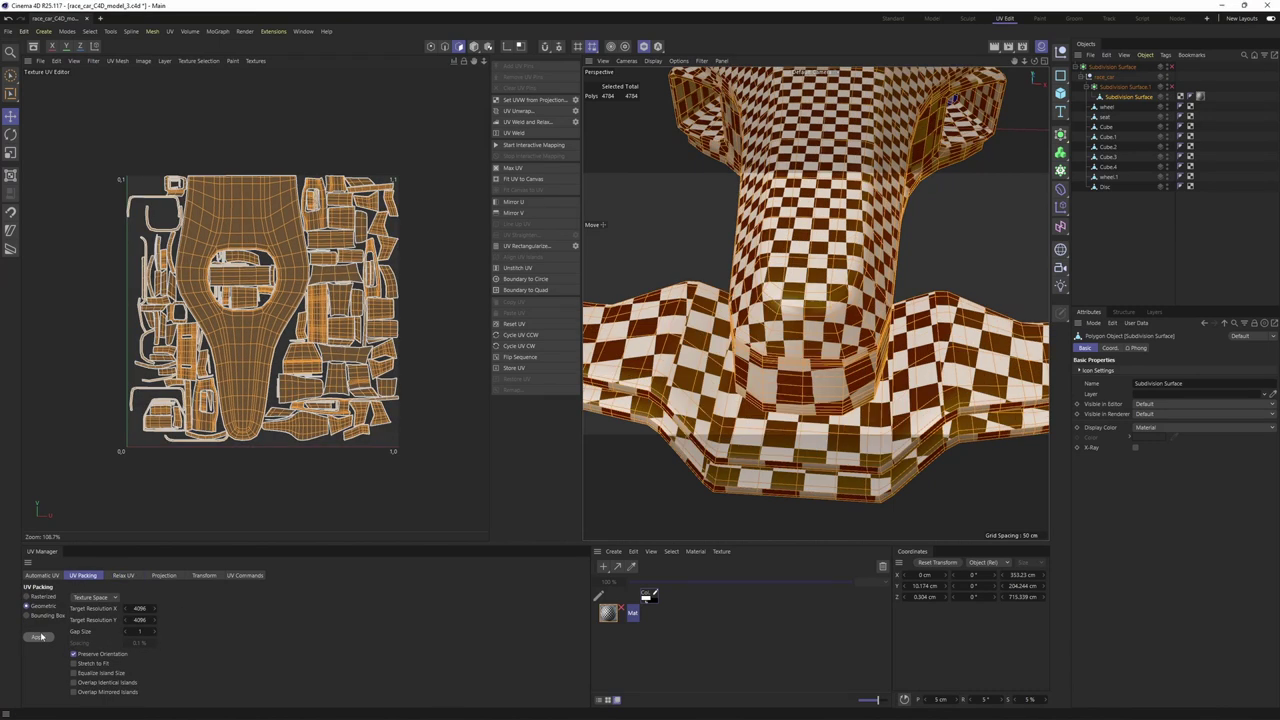
# Step: Remove the checker material from the body mesh
pyautogui.keyDown('alt'); pyautogui.moveTo(850, 290); pyautogui.dragTo(862, 281); pyautogui.keyUp('alt')
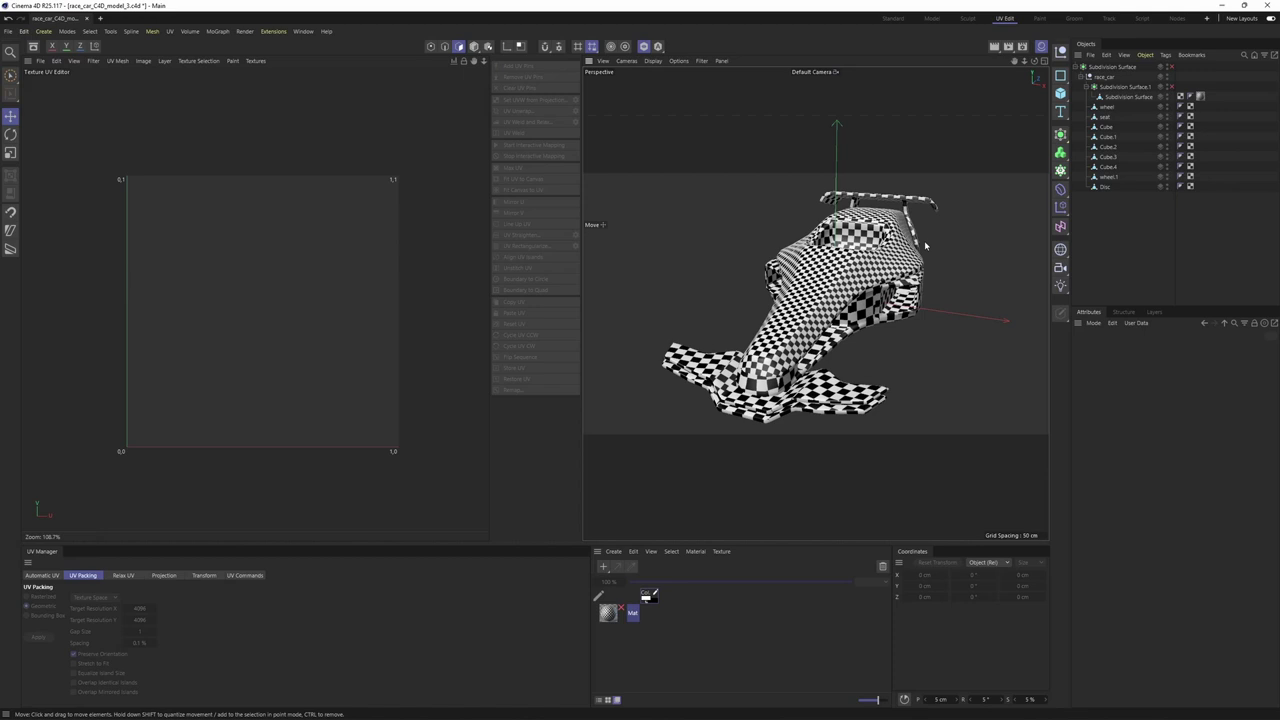
pyautogui.keyDown('alt'); pyautogui.moveTo(800, 300); pyautogui.dragTo(820, 300); pyautogui.keyUp('alt')
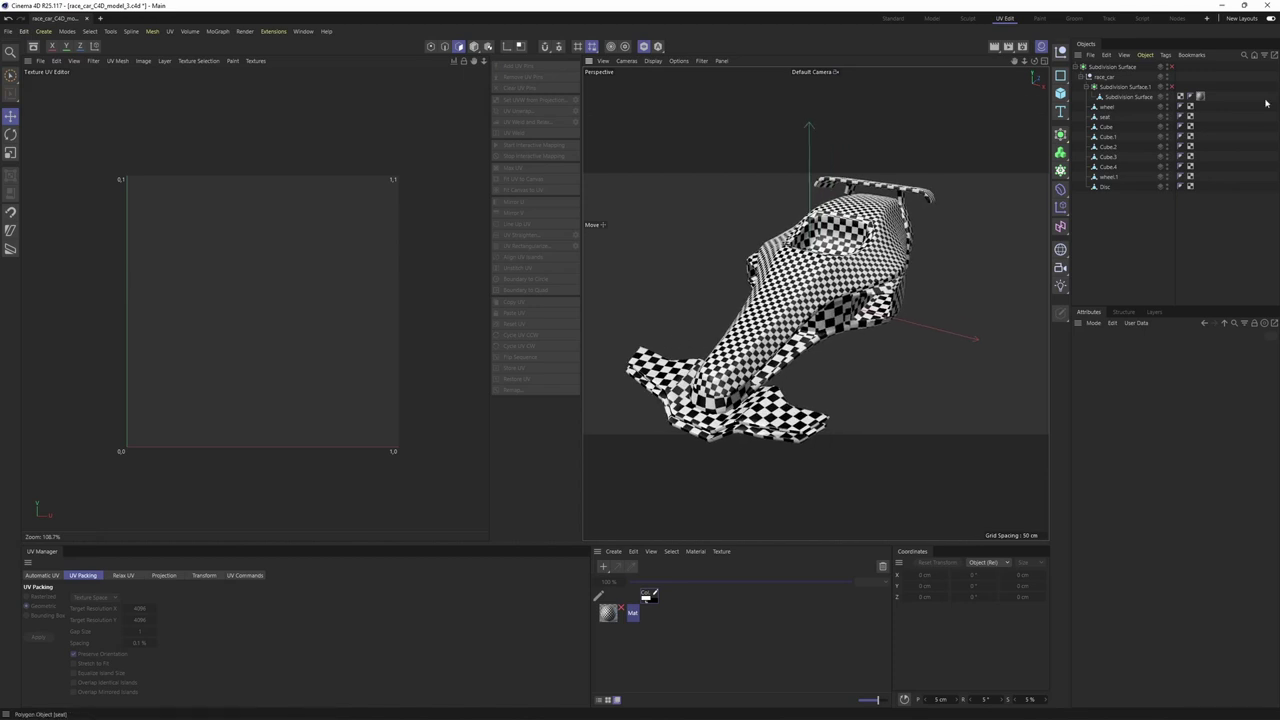
pyautogui.click(1200, 96)
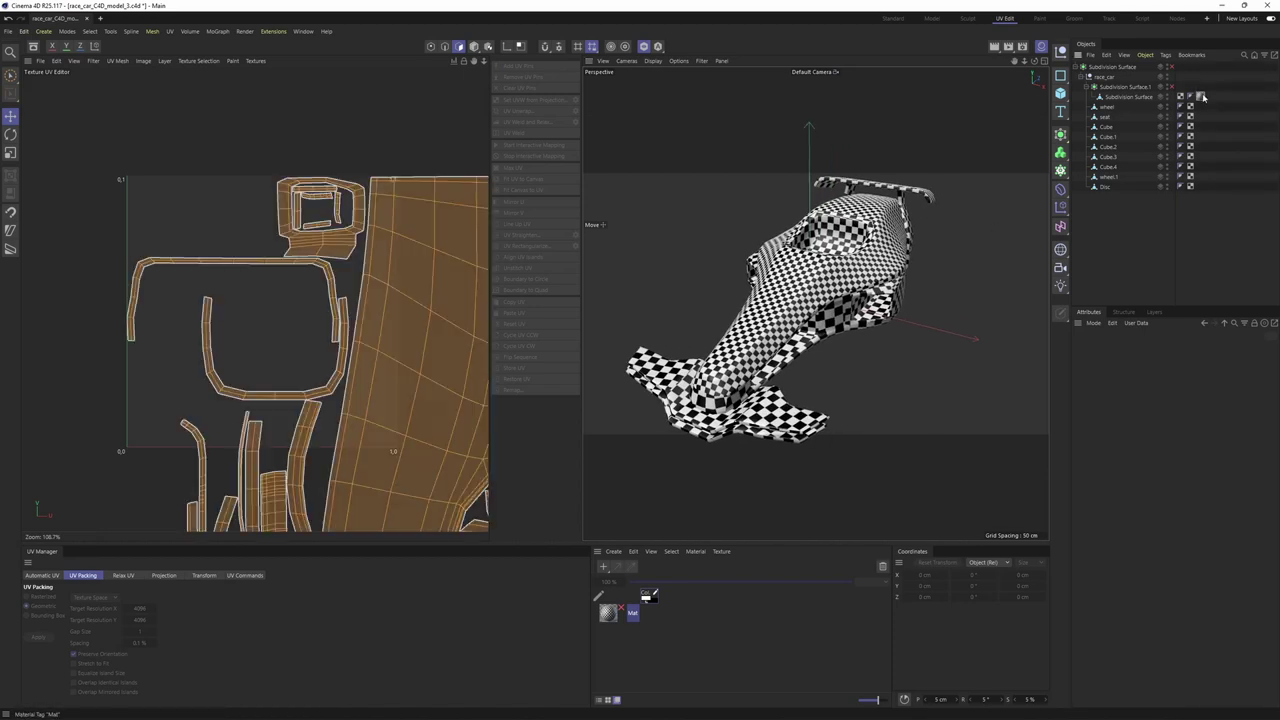
pyautogui.press('Delete')
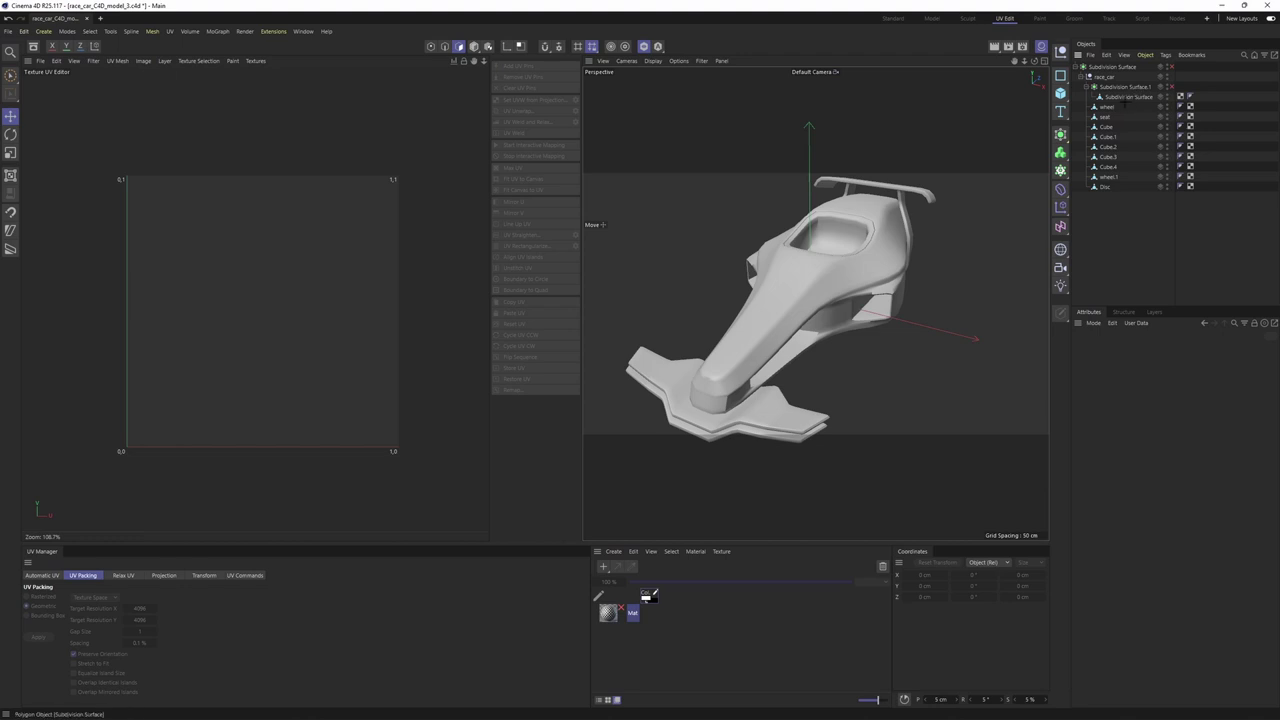
# Step: Move the body mesh out of its nested Subdivision Surface directly under race_car and delete the emptied generator
pyautogui.click(1126, 97)
pyautogui.moveTo(1126, 98); pyautogui.dragTo(1122, 85)
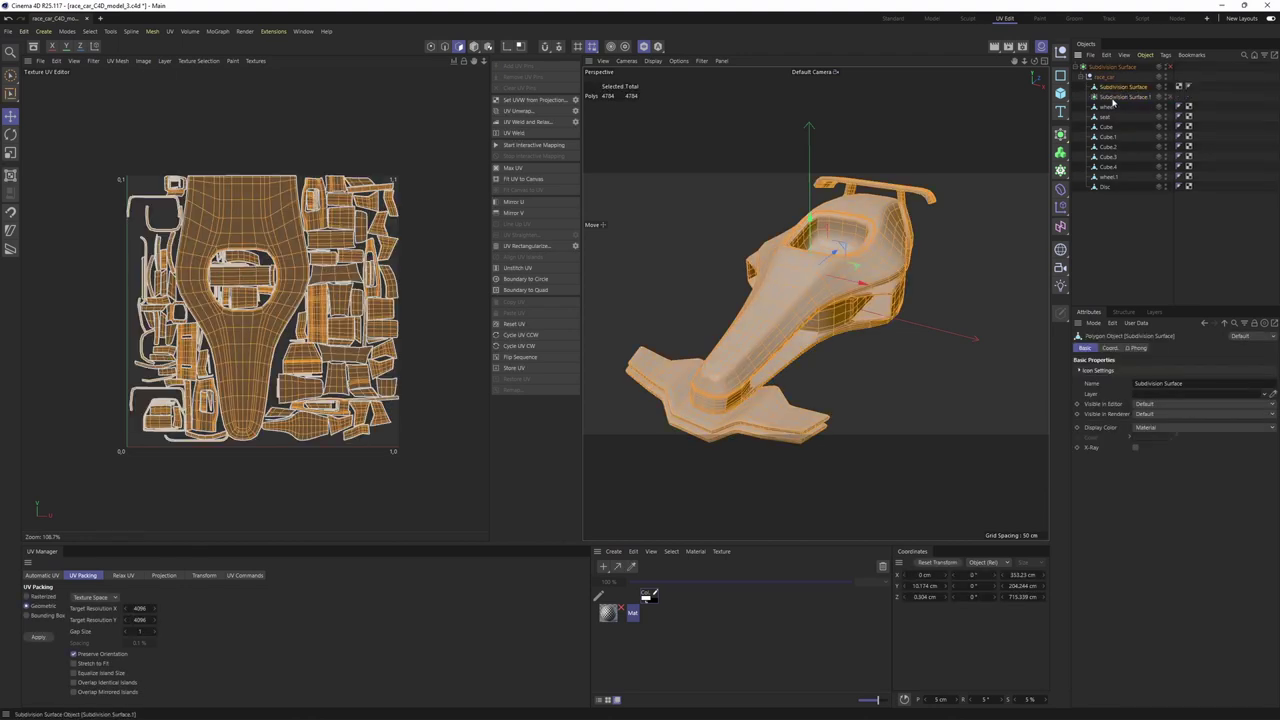
pyautogui.click(1113, 99)
pyautogui.press('Delete')
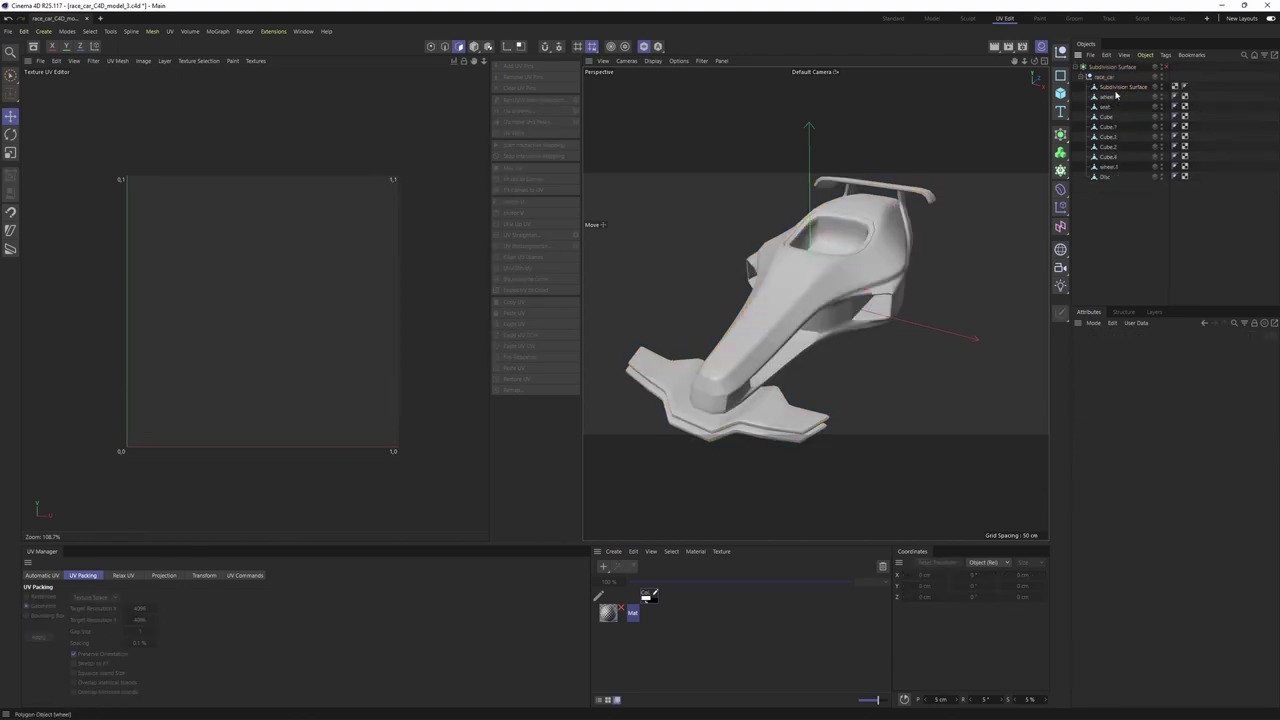
# Step: Rename the converted car mesh inside race_car as body
pyautogui.click(1116, 88)
pyautogui.doubleClick(1116, 88)
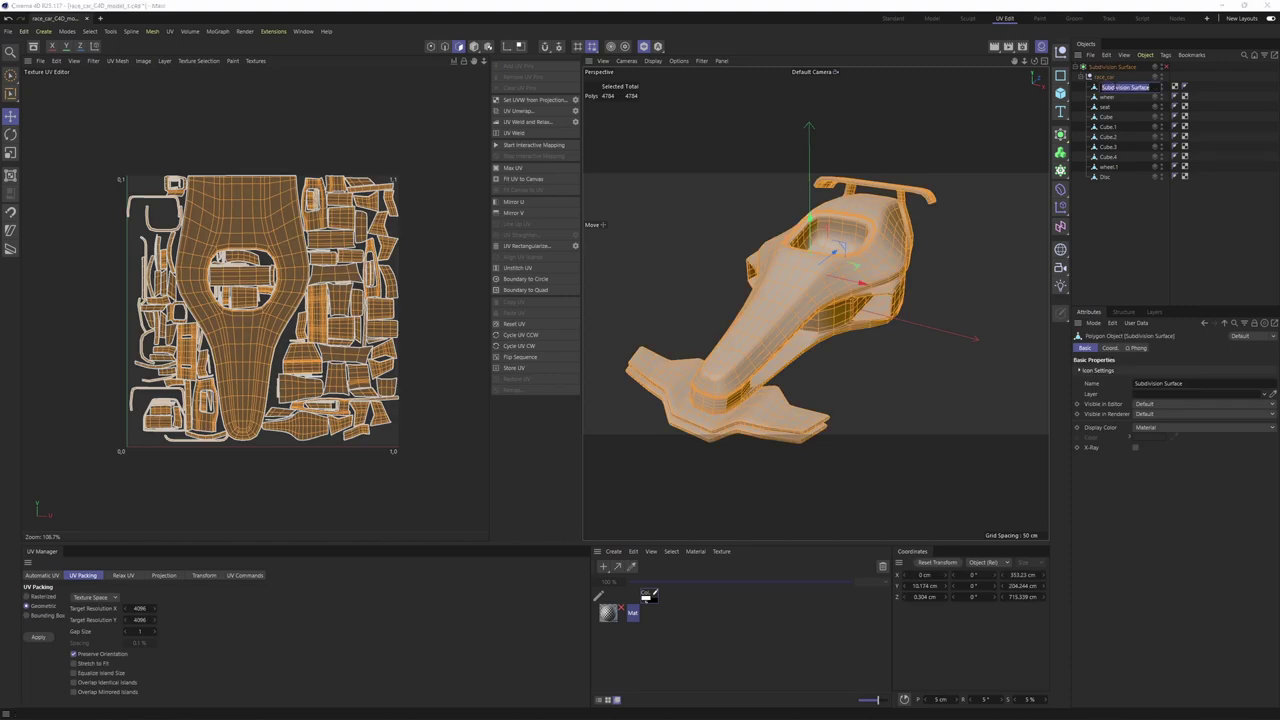
pyautogui.write('body')
pyautogui.press('Return')
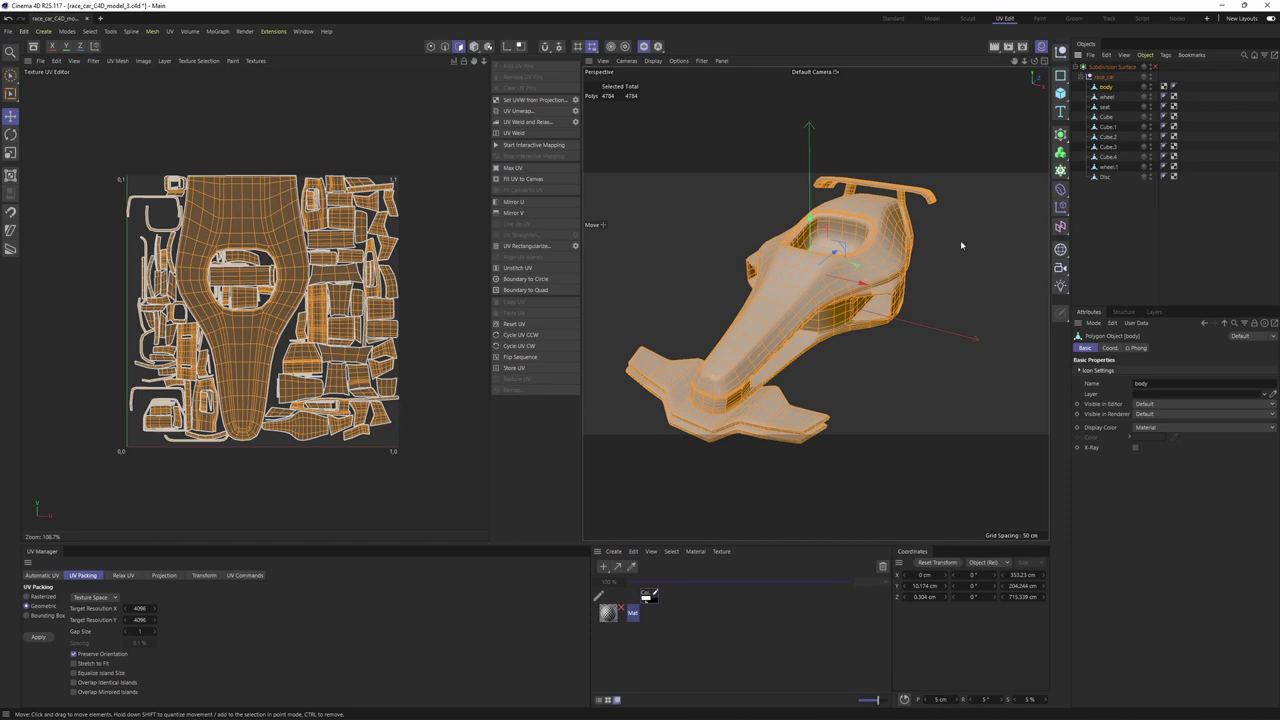
pyautogui.click(923, 304)
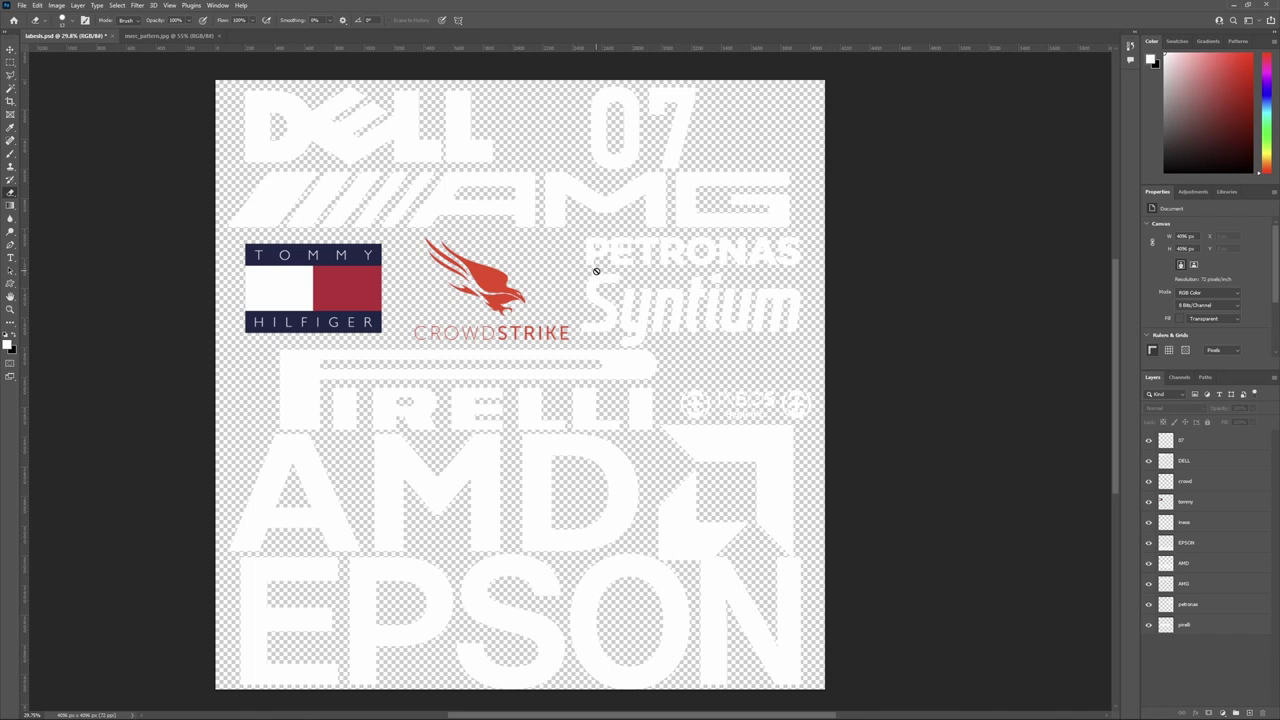
# Step: In Photoshop, examine the separate logo layers of the transparent PSD and the star pattern in merc_pattern.jpg
pyautogui.keyDown('alt'); pyautogui.scroll(2, 596, 270); pyautogui.keyUp('alt')
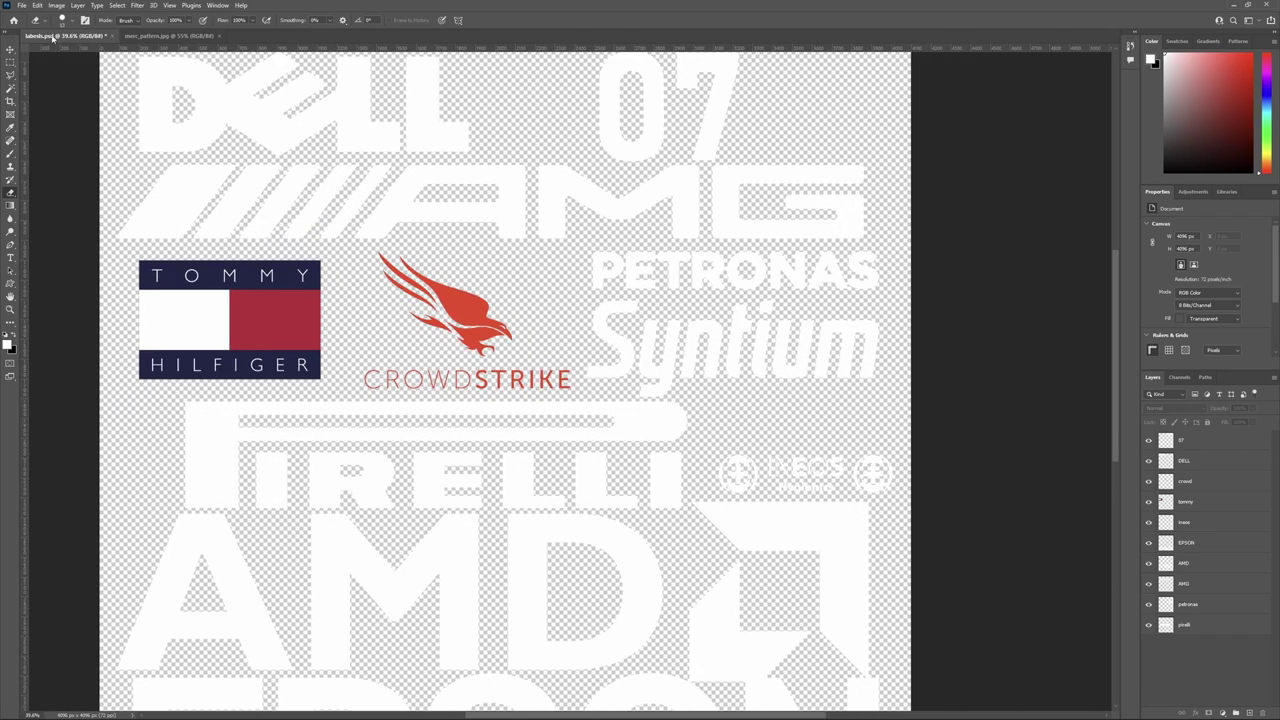
pyautogui.keyDown('alt'); pyautogui.scroll(-2, 352, 197); pyautogui.keyUp('alt')
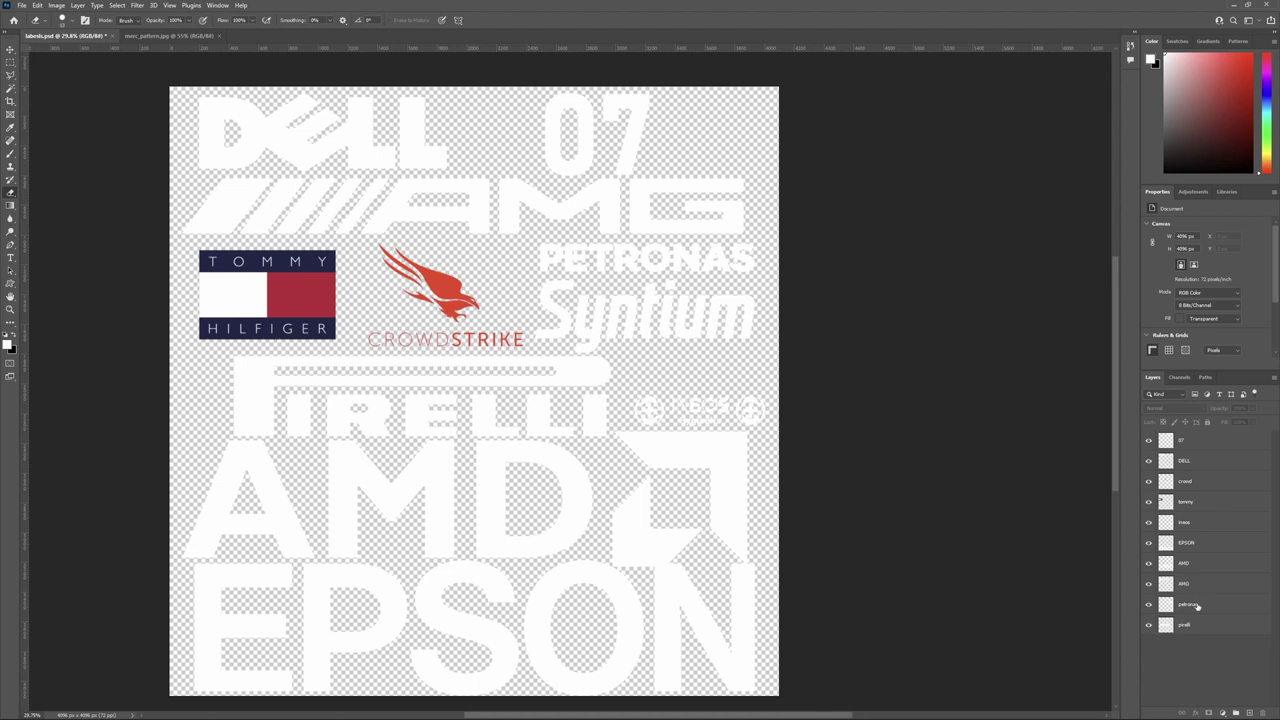
pyautogui.click(1198, 625)
pyautogui.keyDown('shift'); pyautogui.click(1206, 441); pyautogui.keyUp('shift')
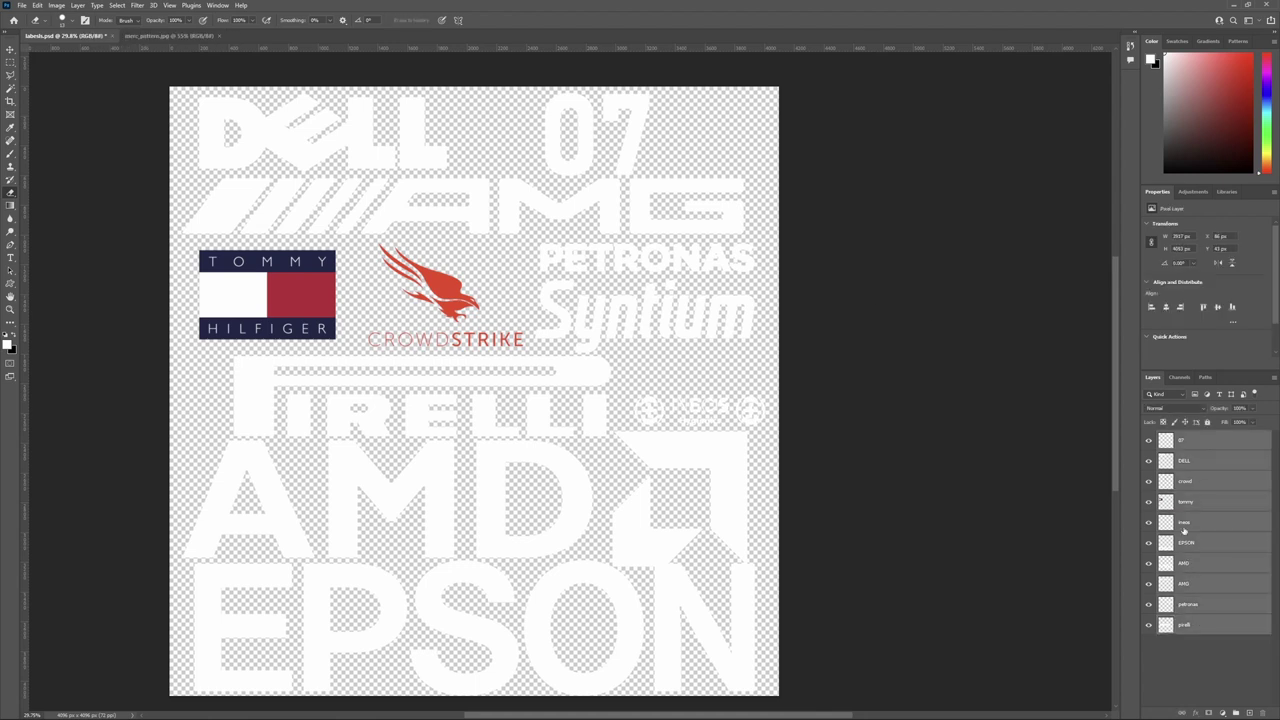
pyautogui.click(1201, 647)
pyautogui.moveTo(1150, 441); pyautogui.dragTo(1146, 509)
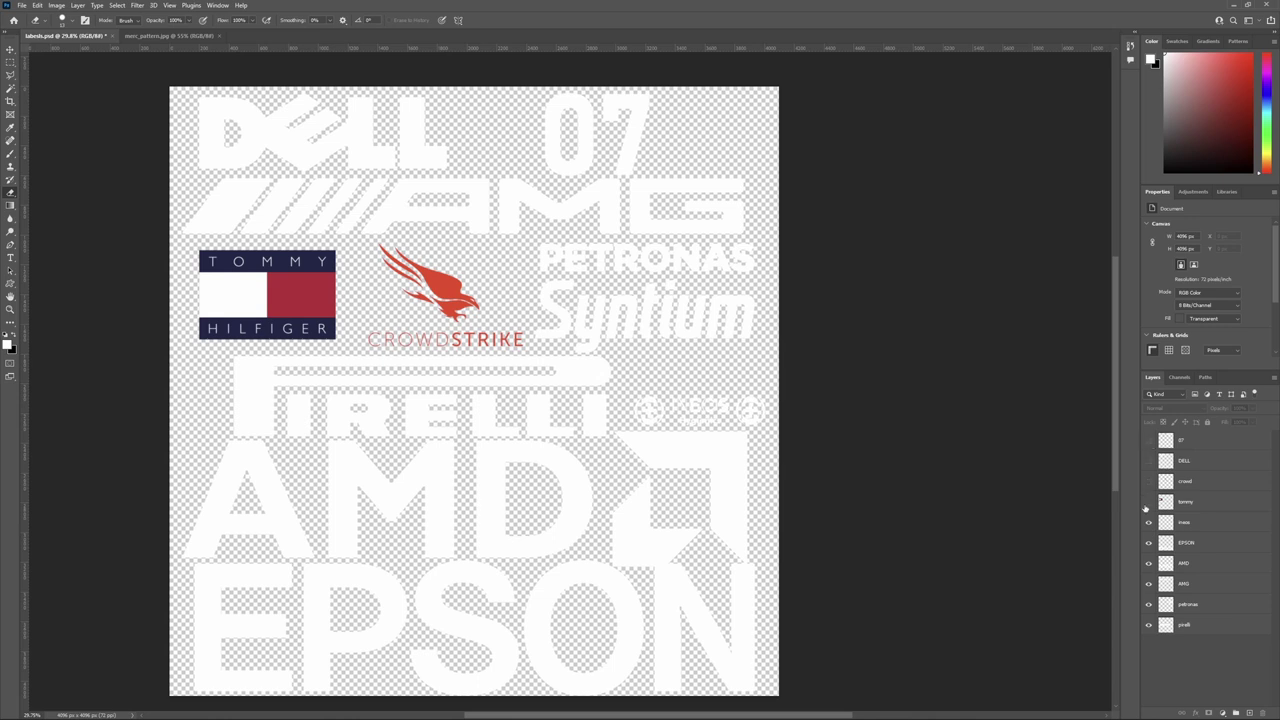
pyautogui.moveTo(1150, 626); pyautogui.dragTo(1149, 522)
pyautogui.click(168, 36)
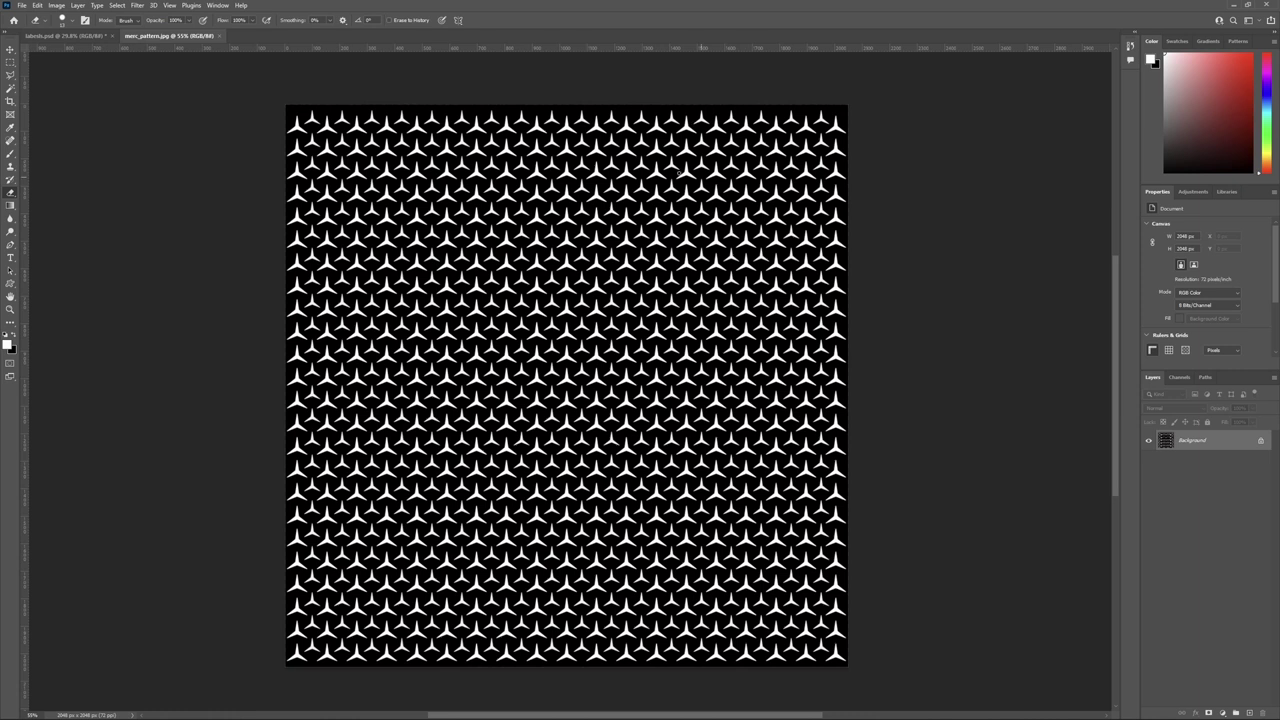
pyautogui.click(65, 36)
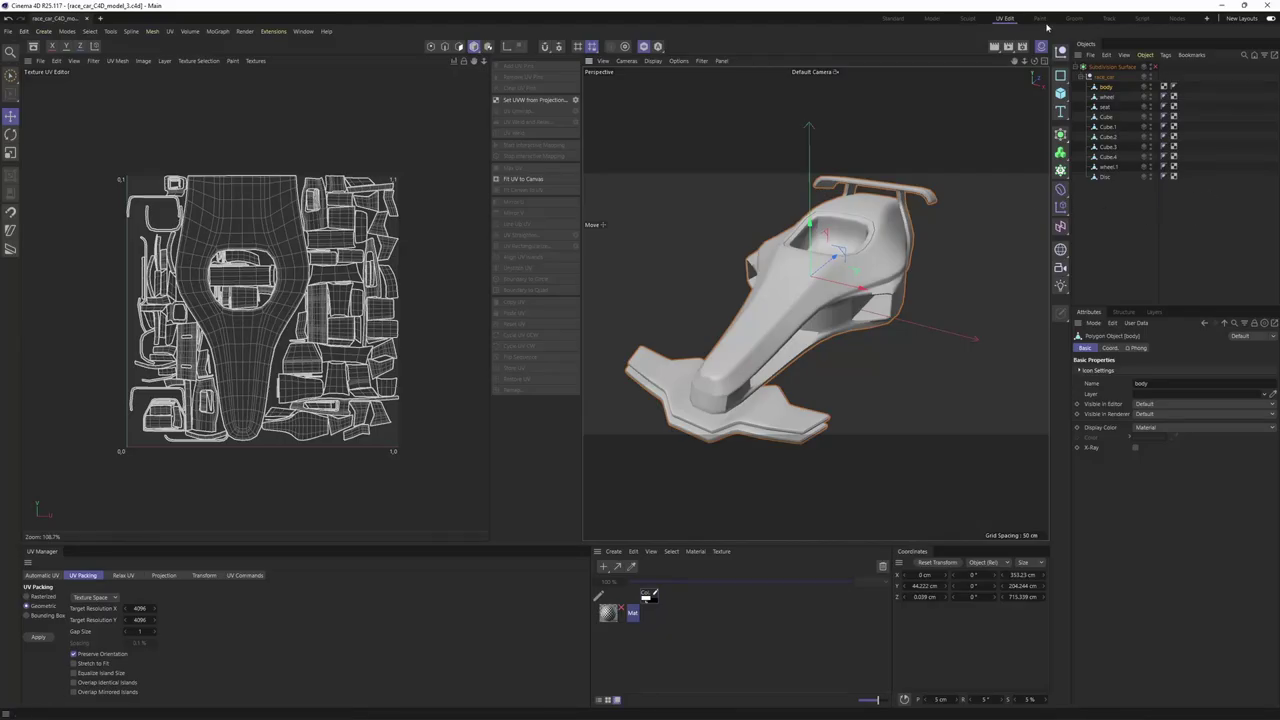
# Step: Switch back to Cinema 4D and change to the Paint layout with the car body in view
pyautogui.click(1040, 18)
pyautogui.scroll(-2, 638, 300)
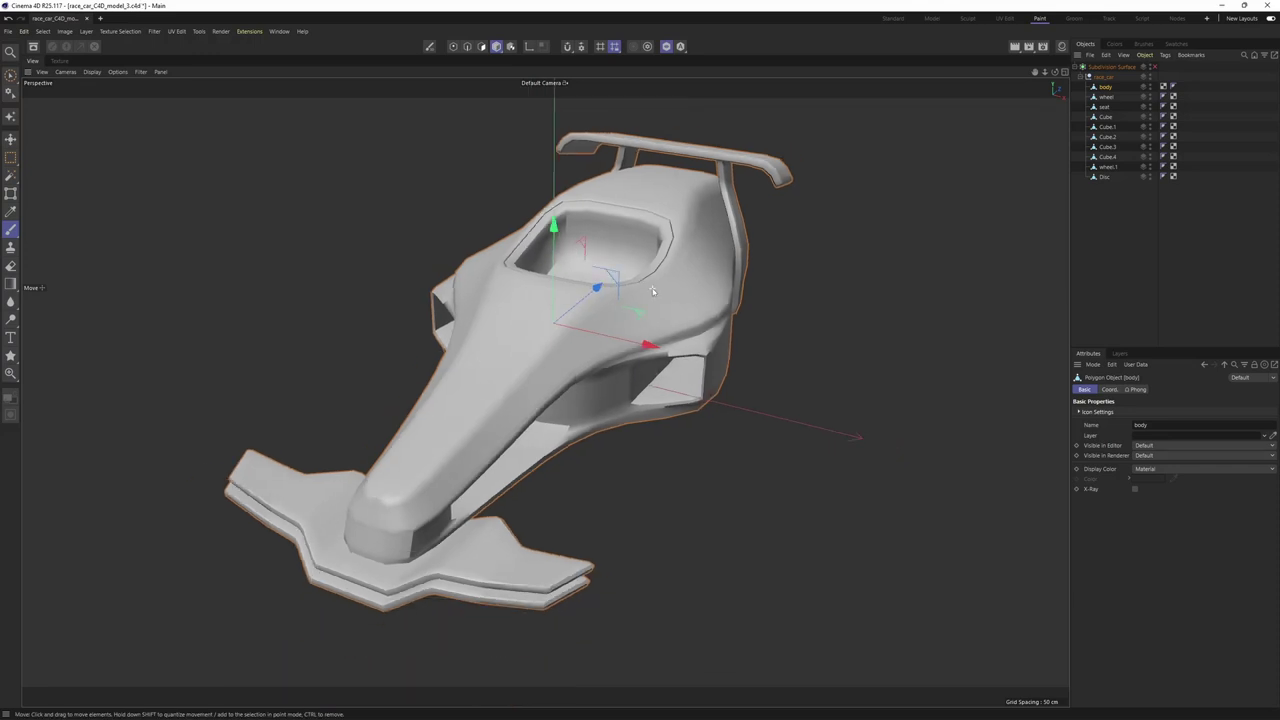
pyautogui.keyDown('alt'); pyautogui.moveTo(638, 340); pyautogui.dragTo(520, 310); pyautogui.keyUp('alt')
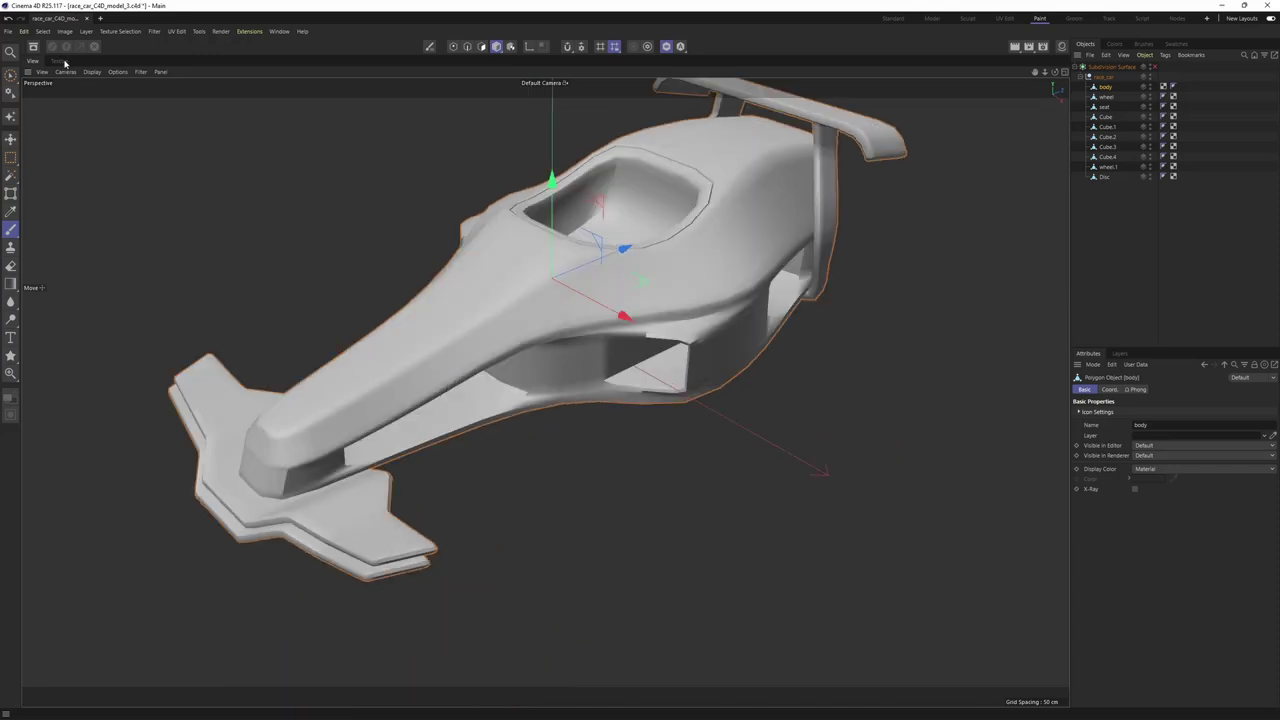
# Step: Undock the texture view and dock it side by side with the perspective view
pyautogui.click(62, 61)
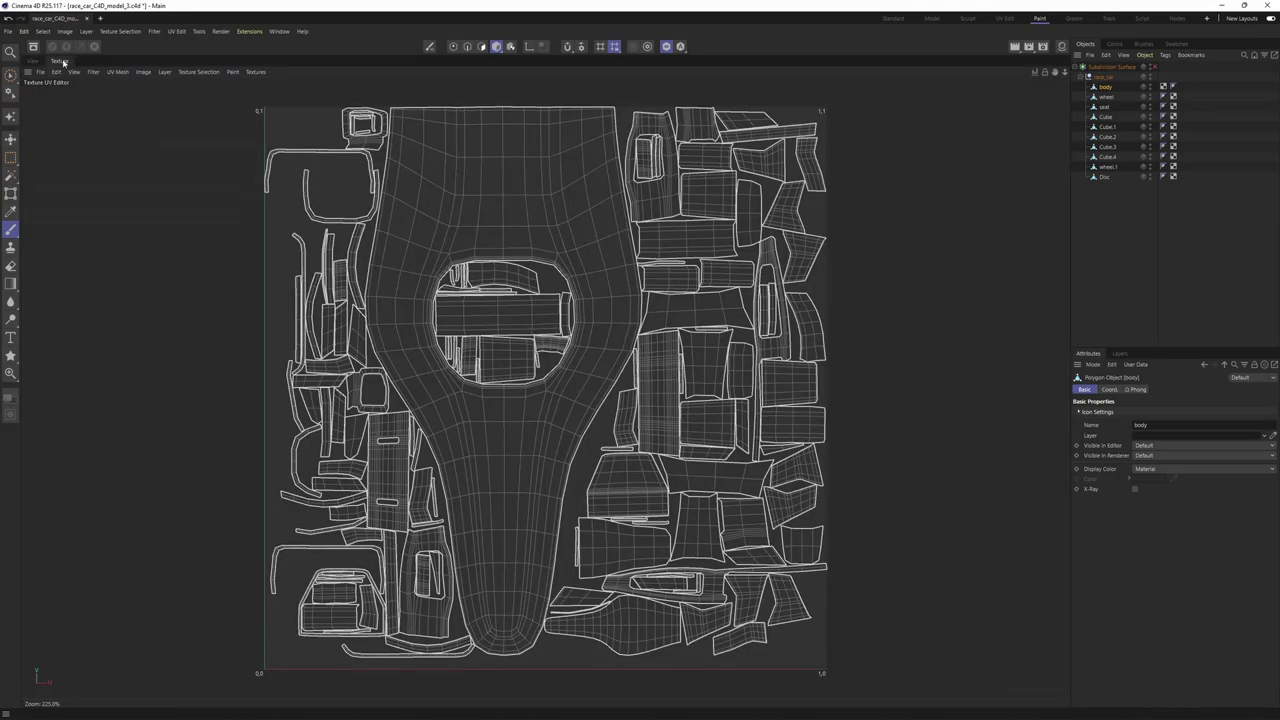
pyautogui.rightClick(59, 63)
pyautogui.click(29, 74)
pyautogui.click(29, 72)
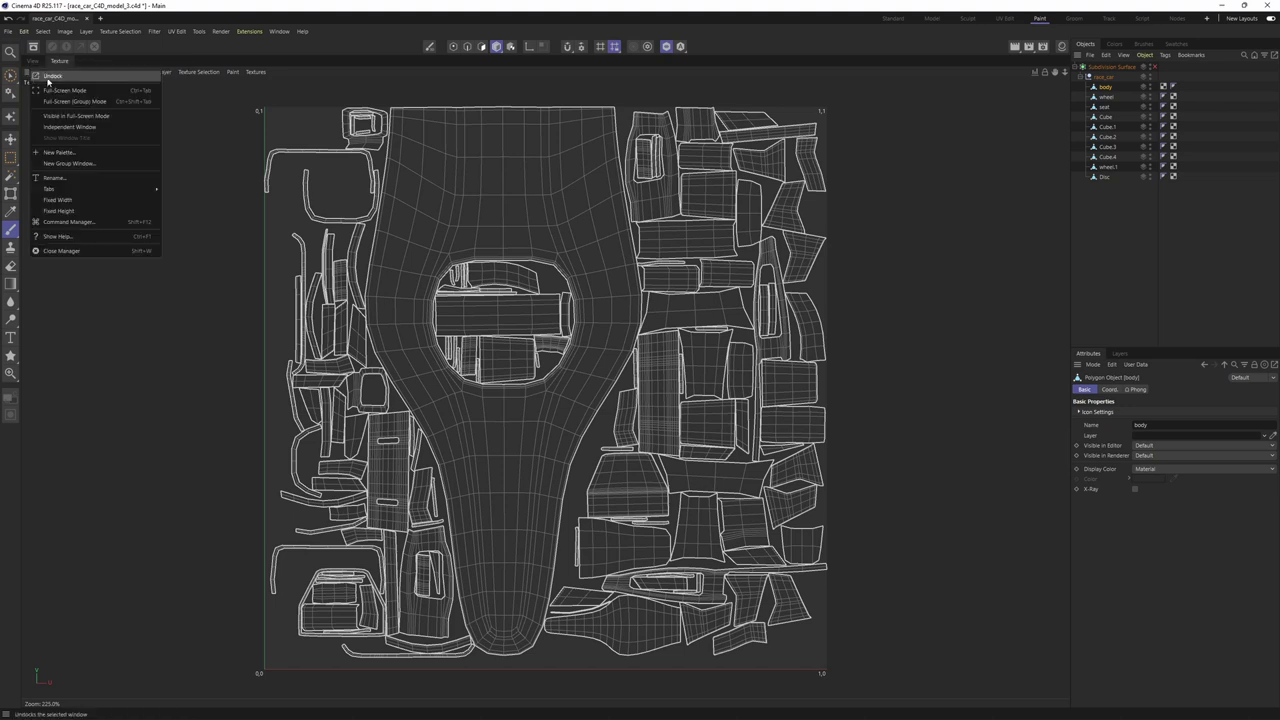
pyautogui.click(48, 77)
pyautogui.moveTo(302, 49); pyautogui.dragTo(1012, 174)
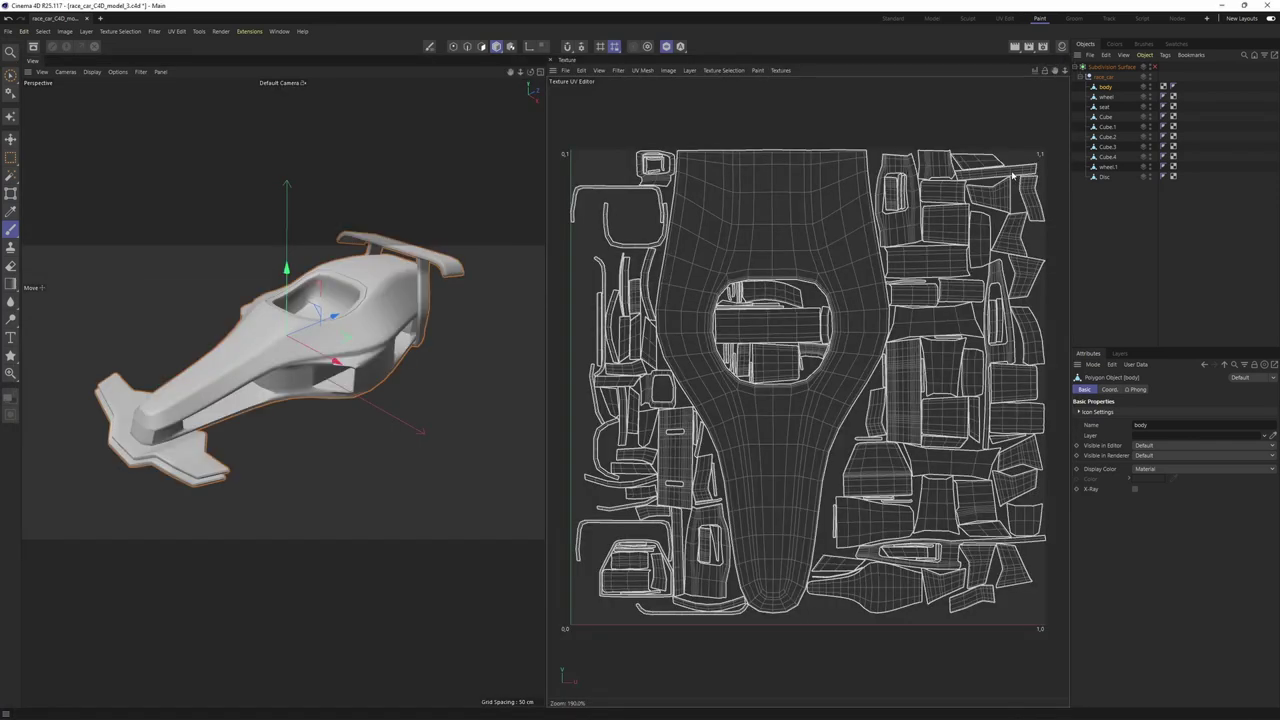
# Step: Start the BodyPaint 3D Setup Wizard and include only the body object
pyautogui.scroll(1, 460, 388)
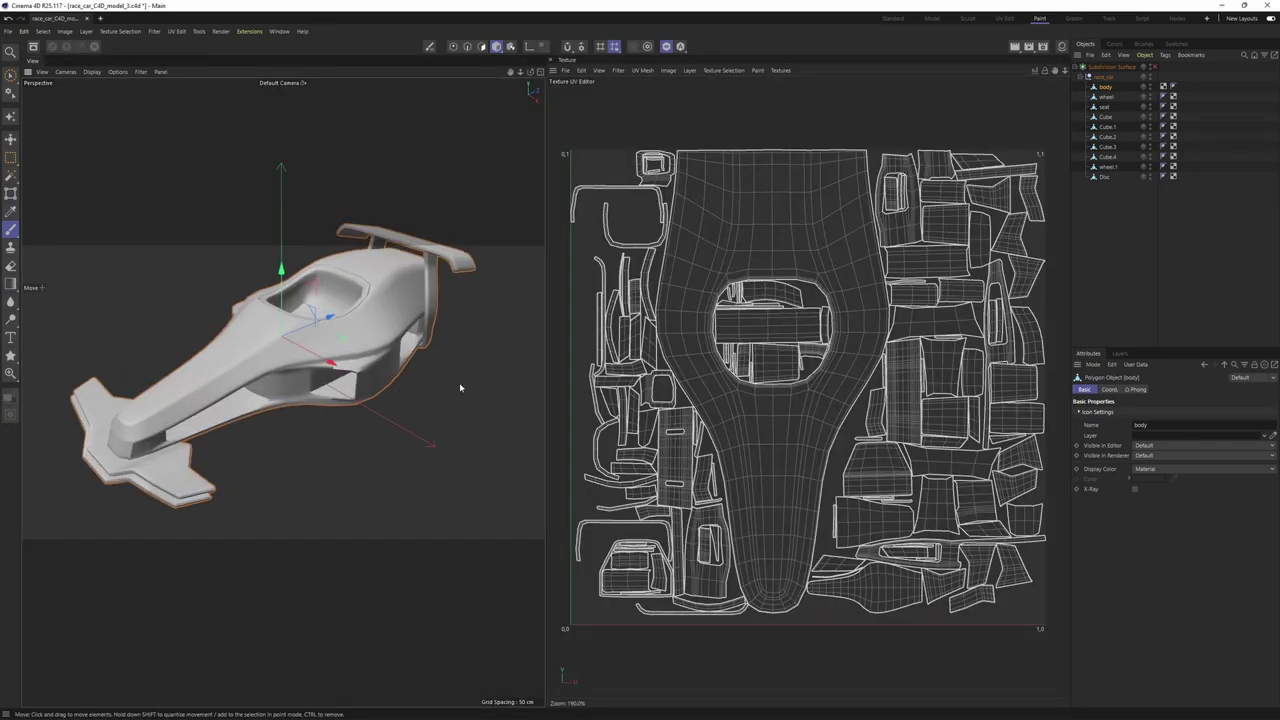
pyautogui.scroll(2, 382, 358)
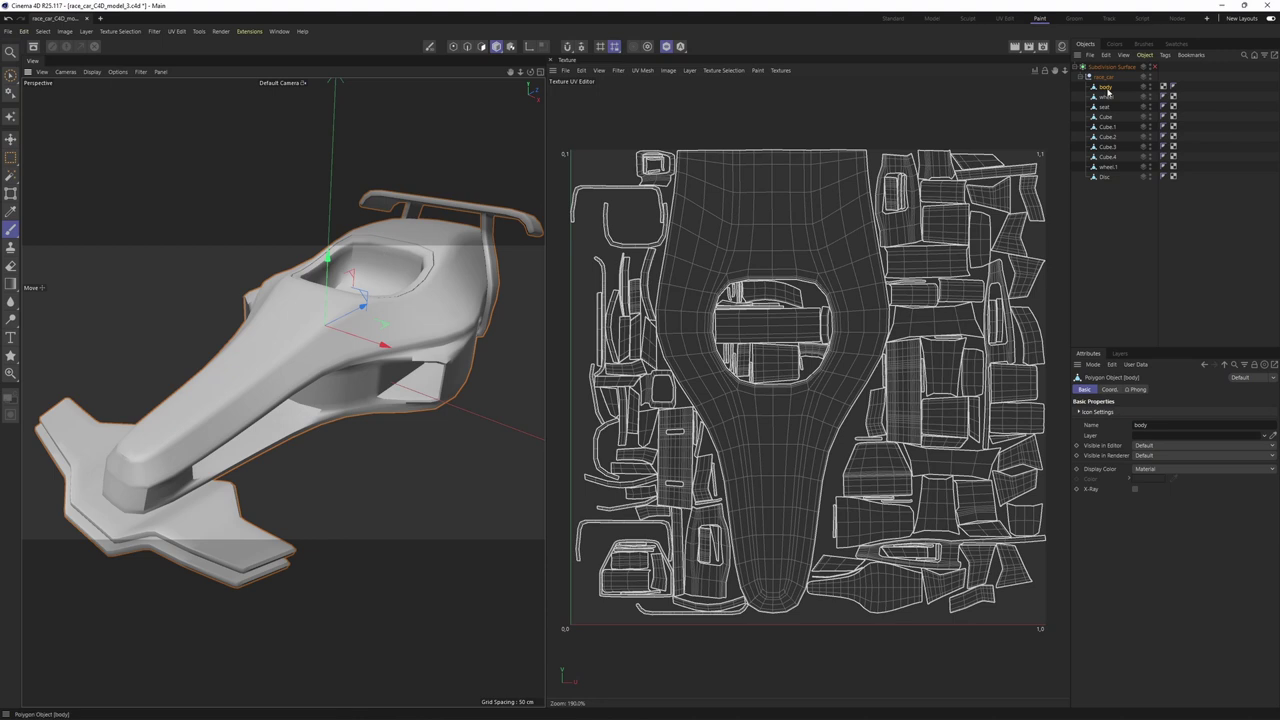
pyautogui.click(11, 119)
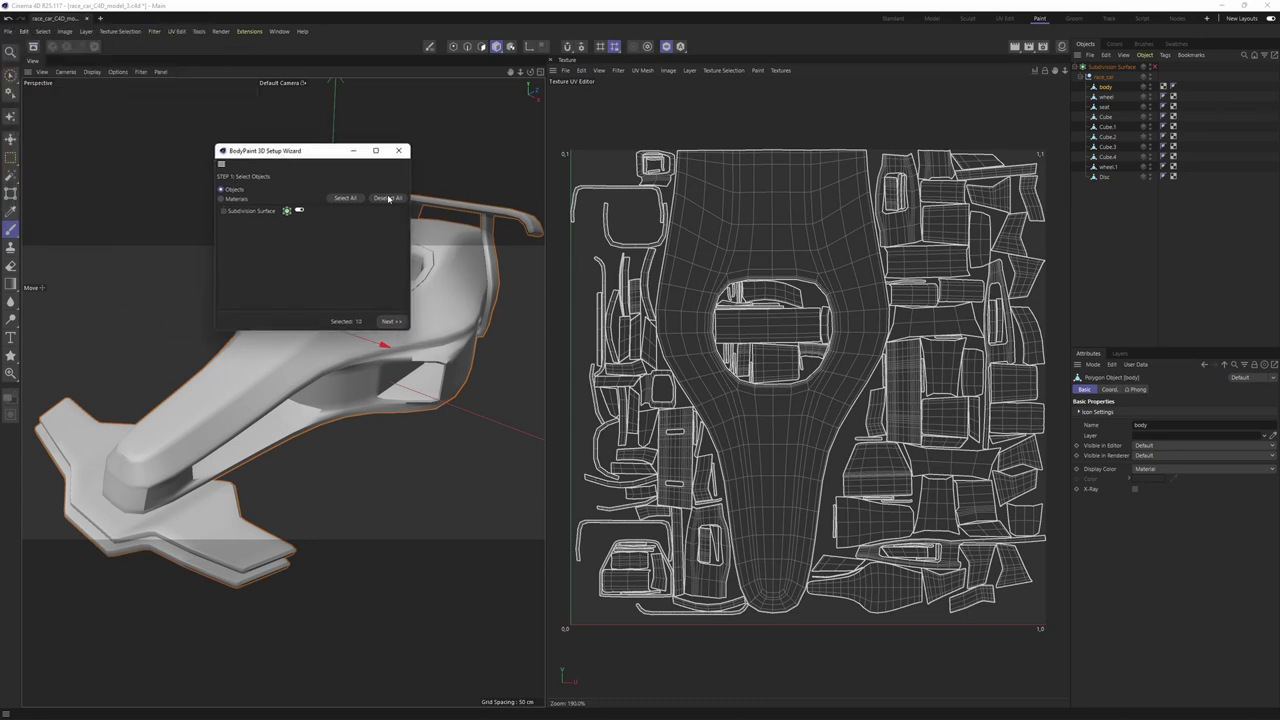
pyautogui.click(387, 198)
pyautogui.click(226, 212)
pyautogui.click(232, 223)
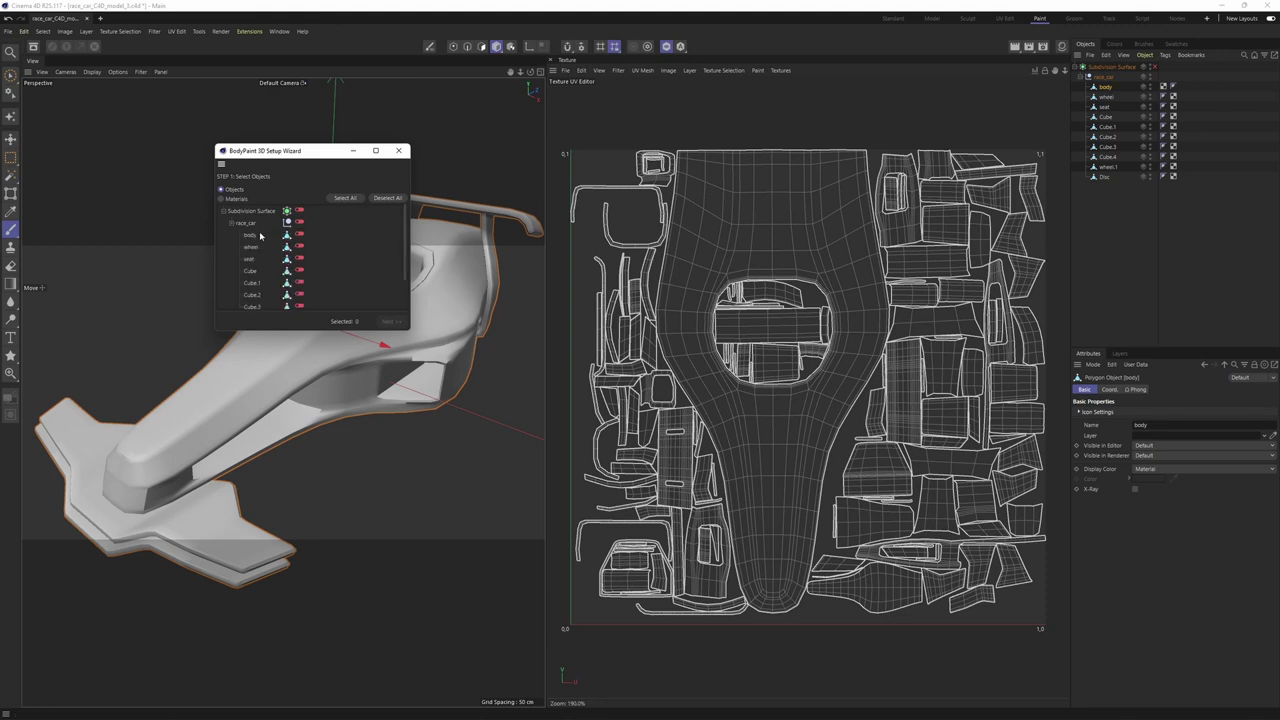
pyautogui.click(299, 235)
pyautogui.click(391, 322)
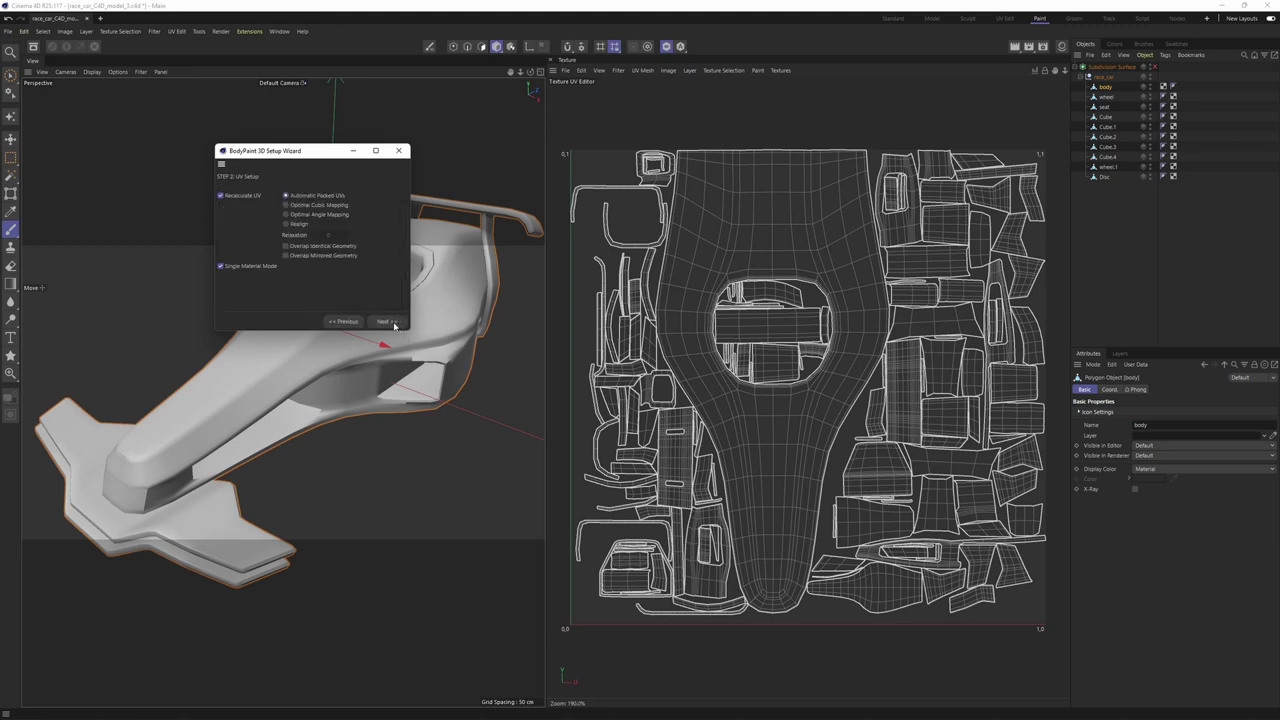
# Step: Keep the existing UVs by disabling Recalculate UV and finish the wizard with a 4096 × 4096 color texture
pyautogui.click(222, 196)
pyautogui.click(392, 321)
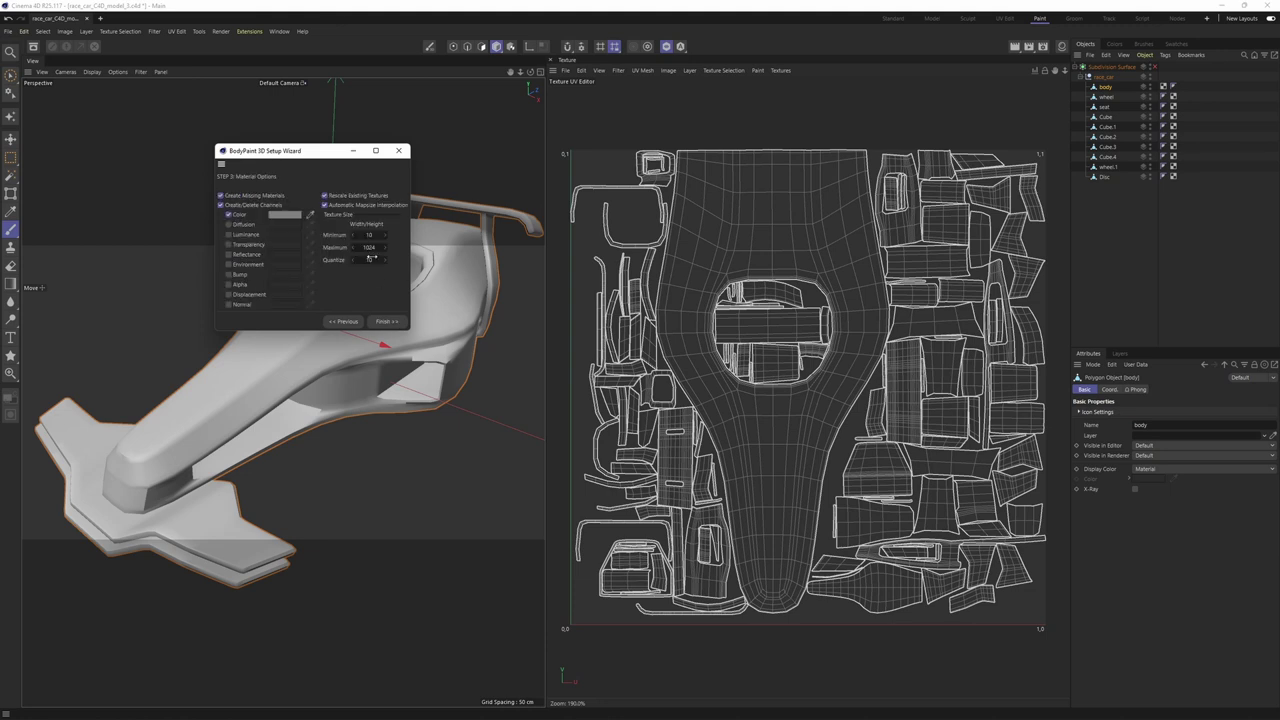
pyautogui.doubleClick(369, 235)
pyautogui.write('4096')
pyautogui.press('Tab')
pyautogui.write('40096')
pyautogui.click(387, 322)
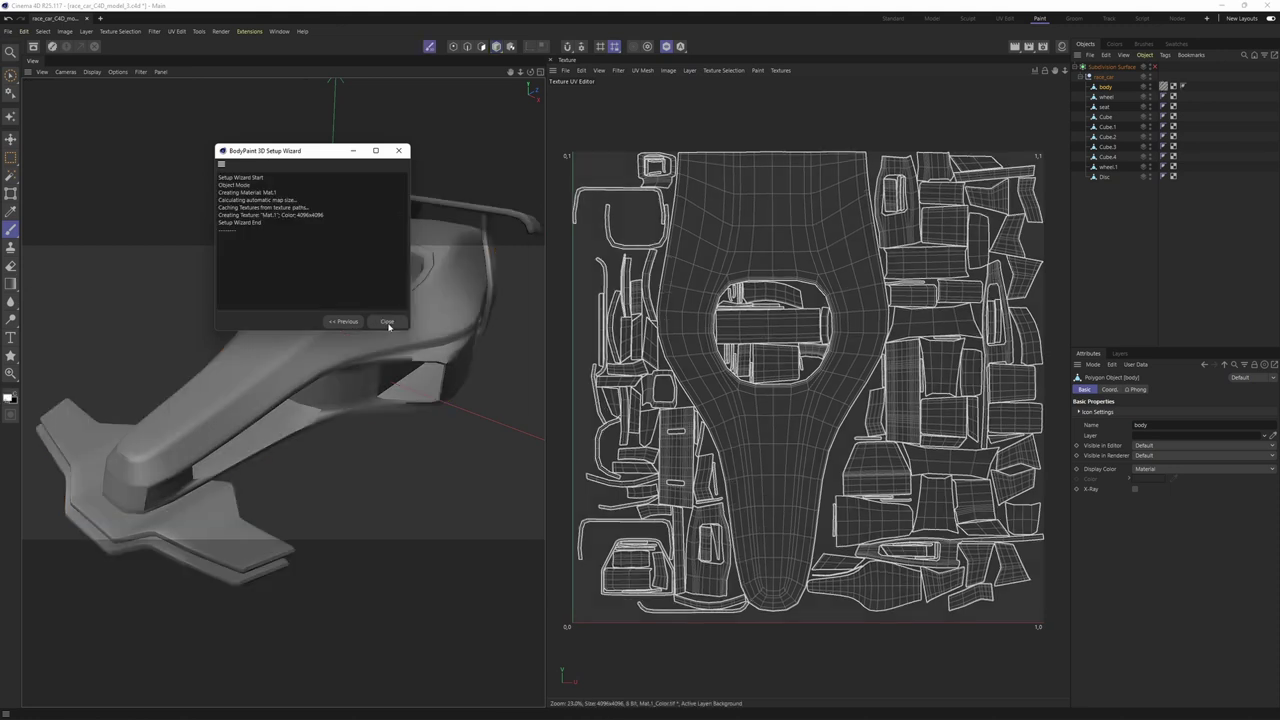
pyautogui.click(387, 322)
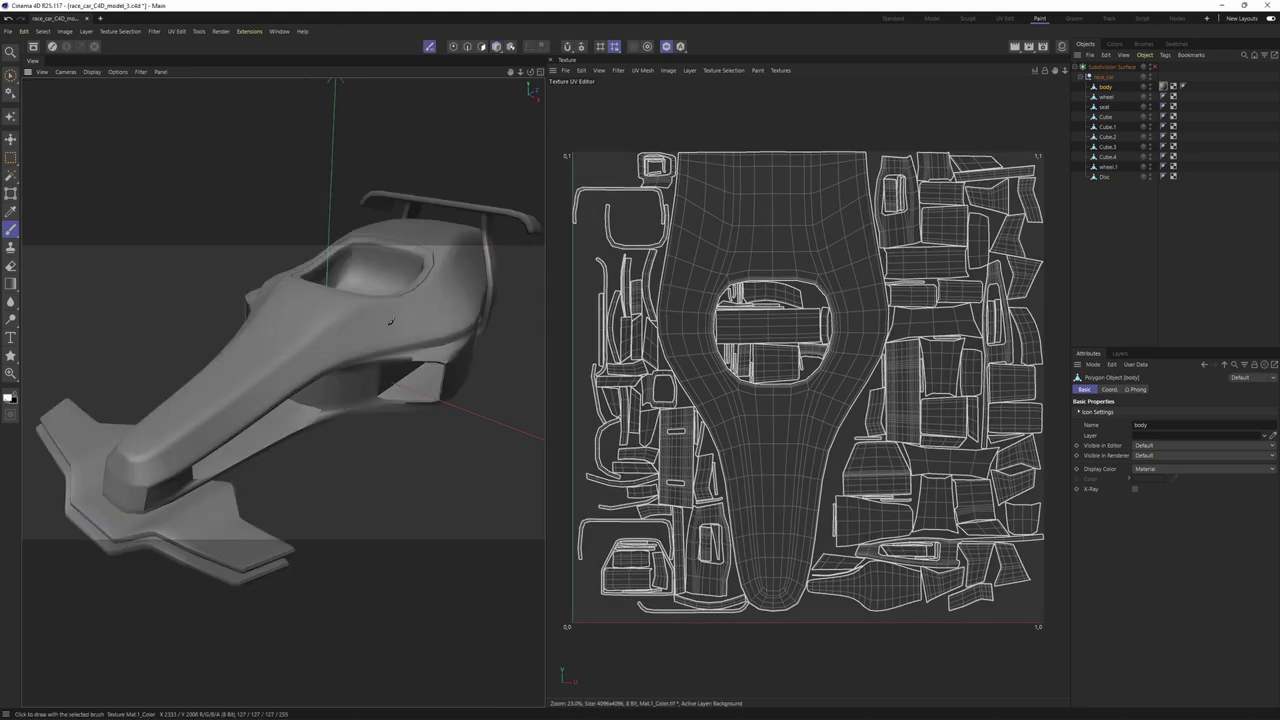
# Step: Show the layer list of the body's color texture and take a closer view of its UV layout
pyautogui.moveTo(391, 322)
pyautogui.keyDown('alt'); pyautogui.mouseDown()
pyautogui.moveTo(342, 320)
pyautogui.moveTo(364, 421)
pyautogui.moveTo(372, 358)
pyautogui.moveTo(480, 300)
pyautogui.moveTo(387, 286)
pyautogui.mouseUp(); pyautogui.keyUp('alt')
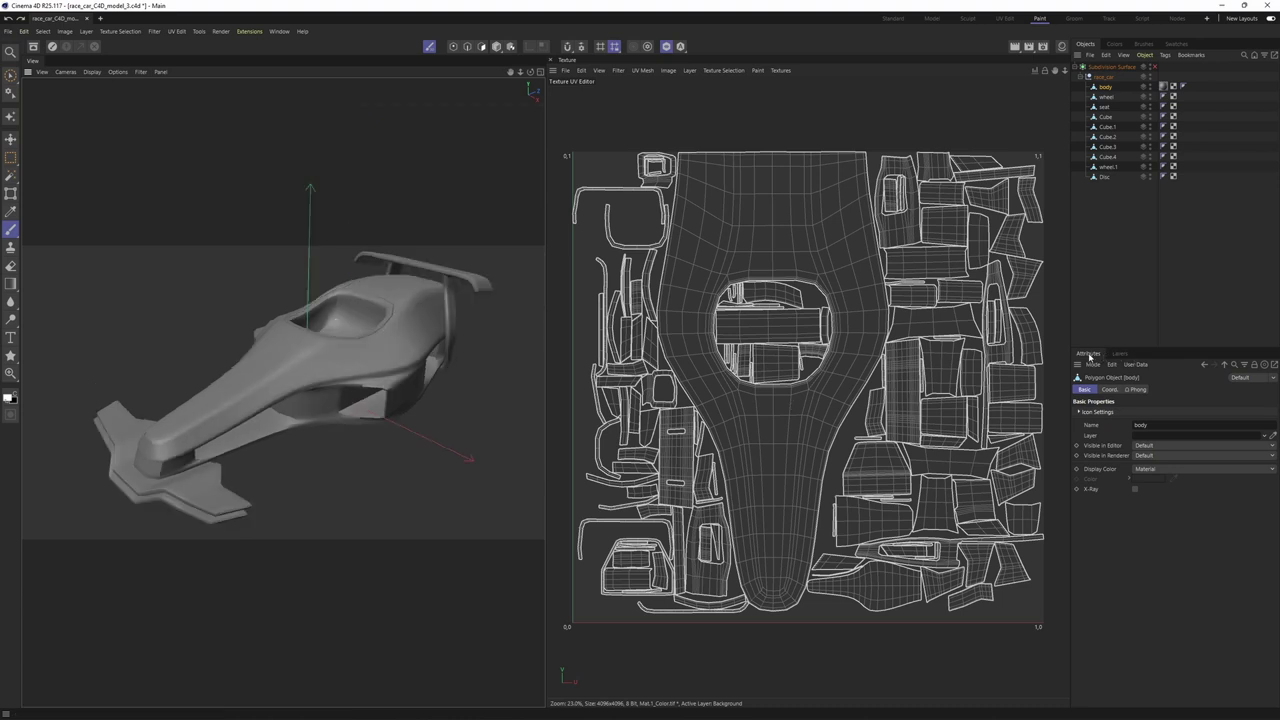
pyautogui.click(1120, 354)
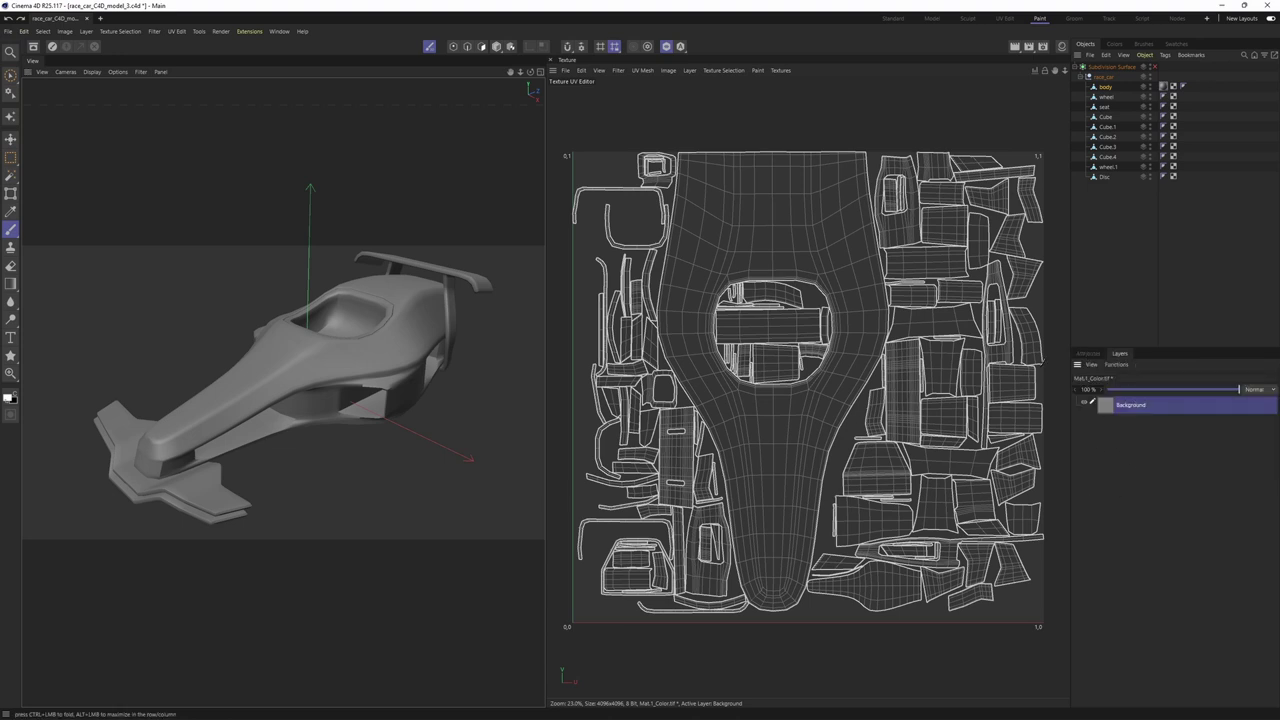
pyautogui.scroll(4, 866, 388)
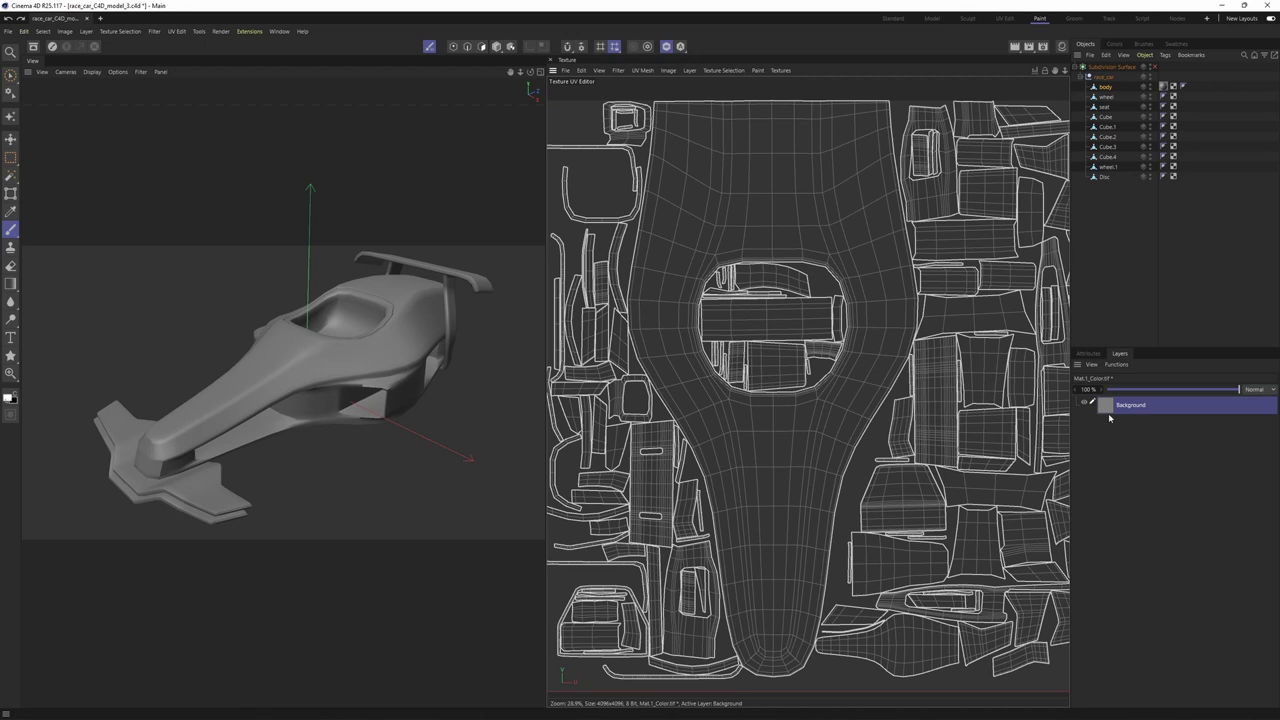